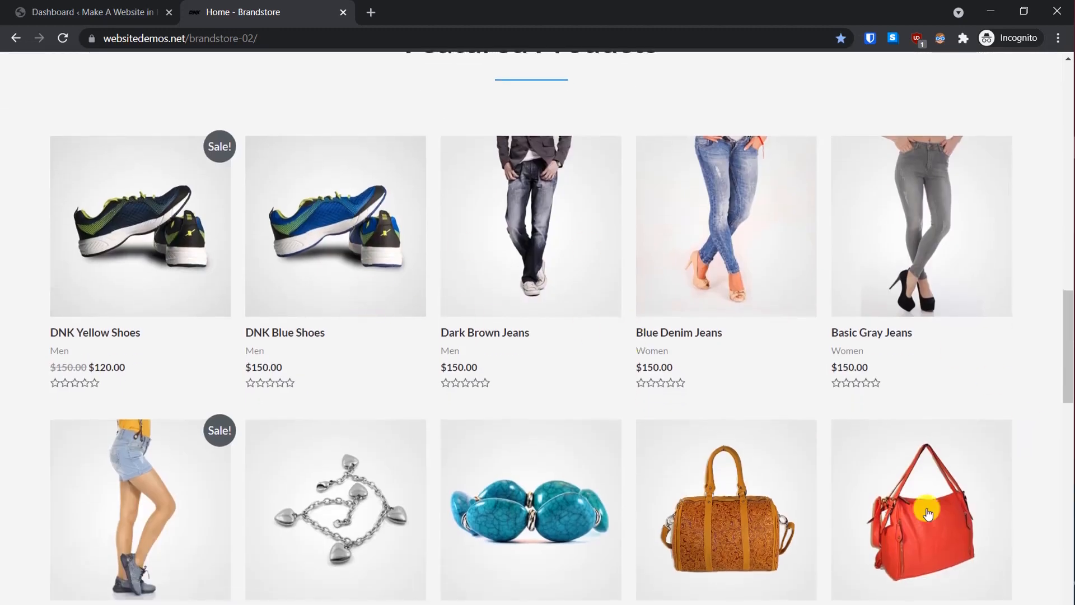
pyautogui.scroll(-1, 481, 431)
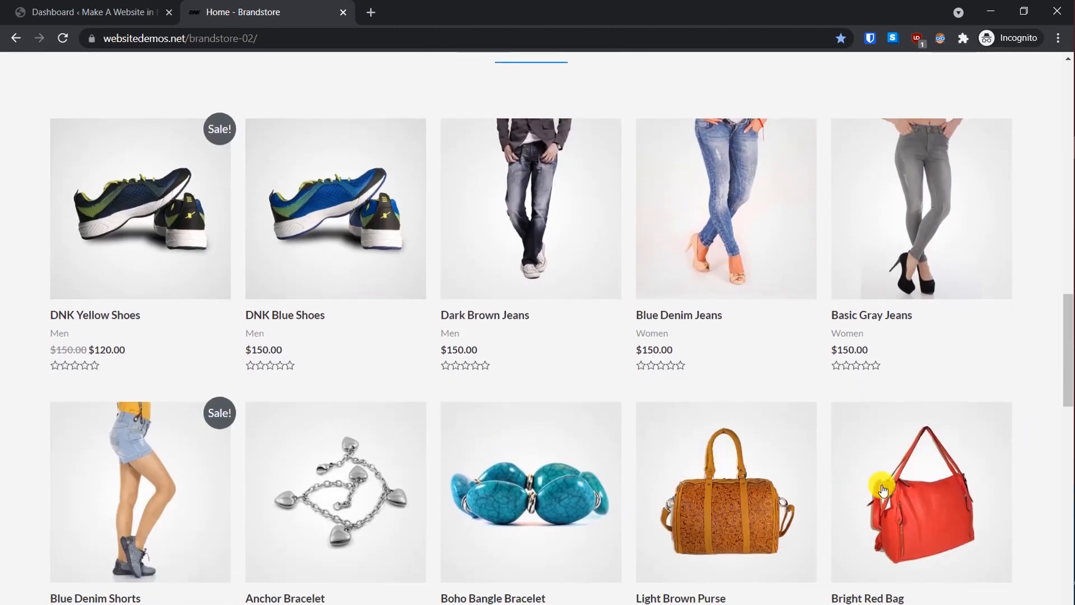
# Step: Open the Bright Red Bag product page from Featured Products and look over its name and price
pyautogui.click(911, 487)
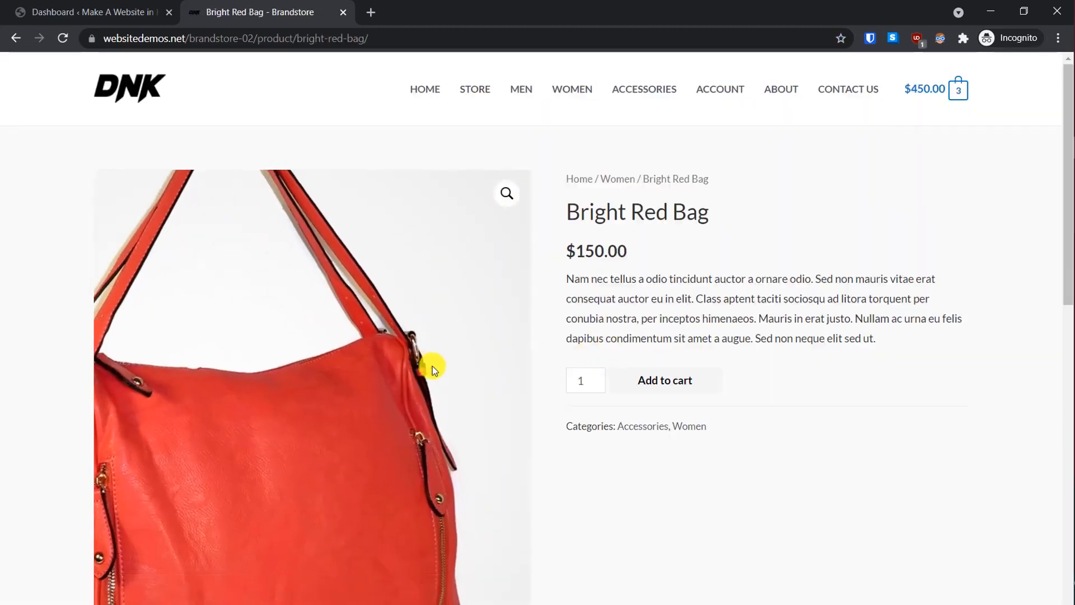
pyautogui.moveTo(580, 214); pyautogui.dragTo(627, 259)
pyautogui.moveTo(710, 308); pyautogui.dragTo(630, 305)
pyautogui.click(769, 350)
pyautogui.scroll(-2, 704, 398)
pyautogui.scroll(-4, 704, 398)
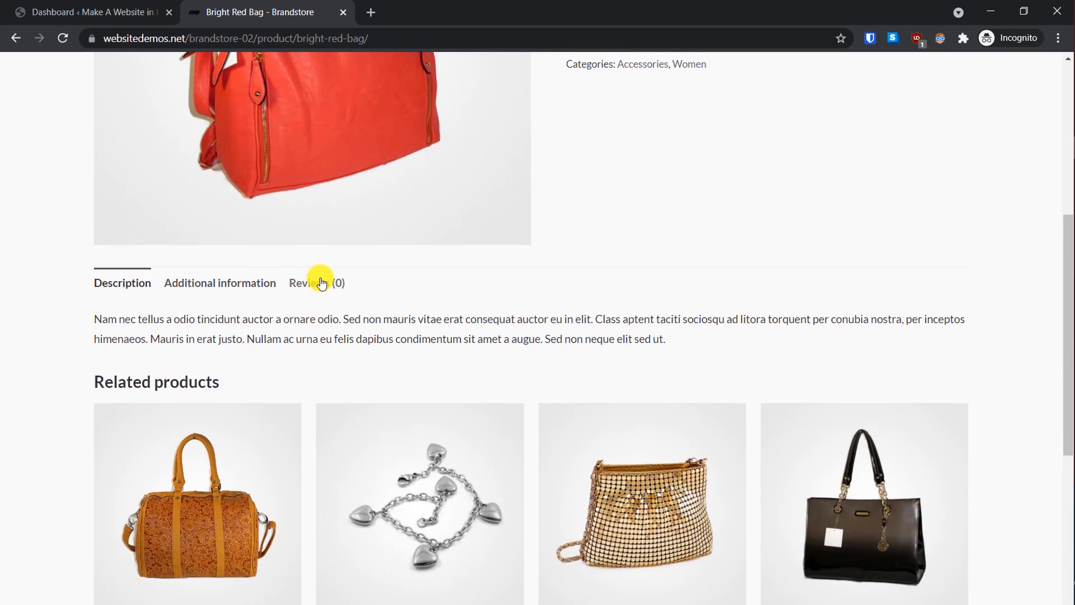
# Step: Browse the Additional information and Reviews tabs, then add the Bright Red Bag to the cart
pyautogui.click(234, 280)
pyautogui.click(306, 282)
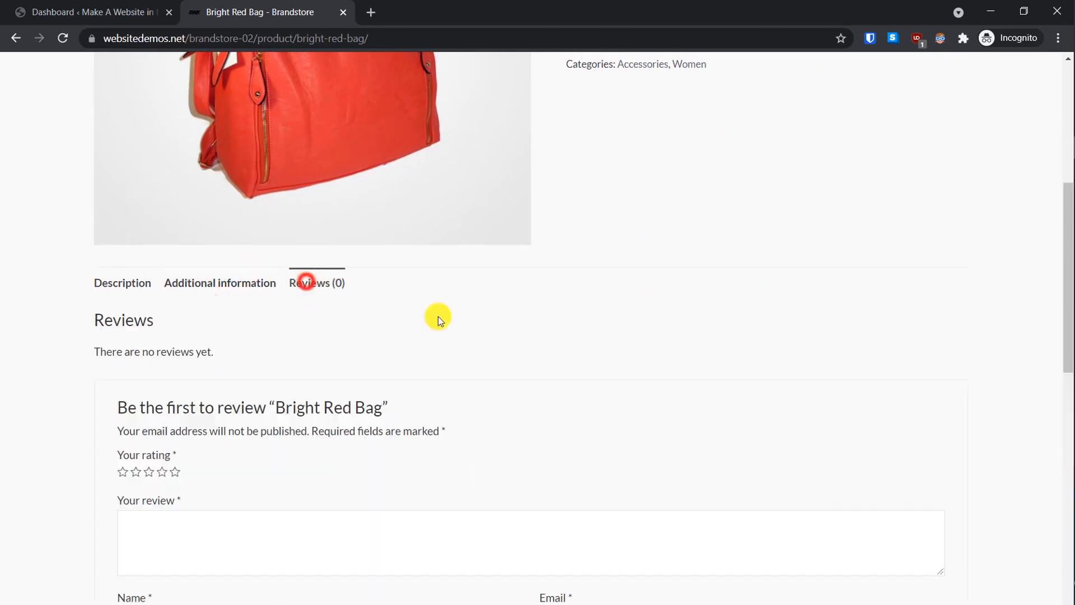
pyautogui.scroll(-5, 555, 420)
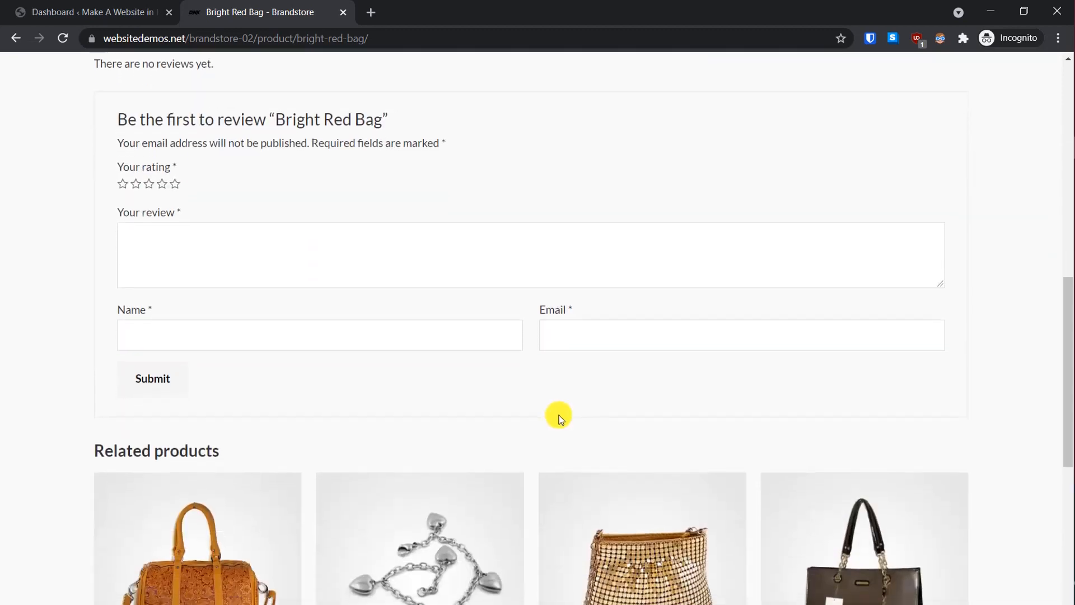
pyautogui.scroll(15, 559, 415)
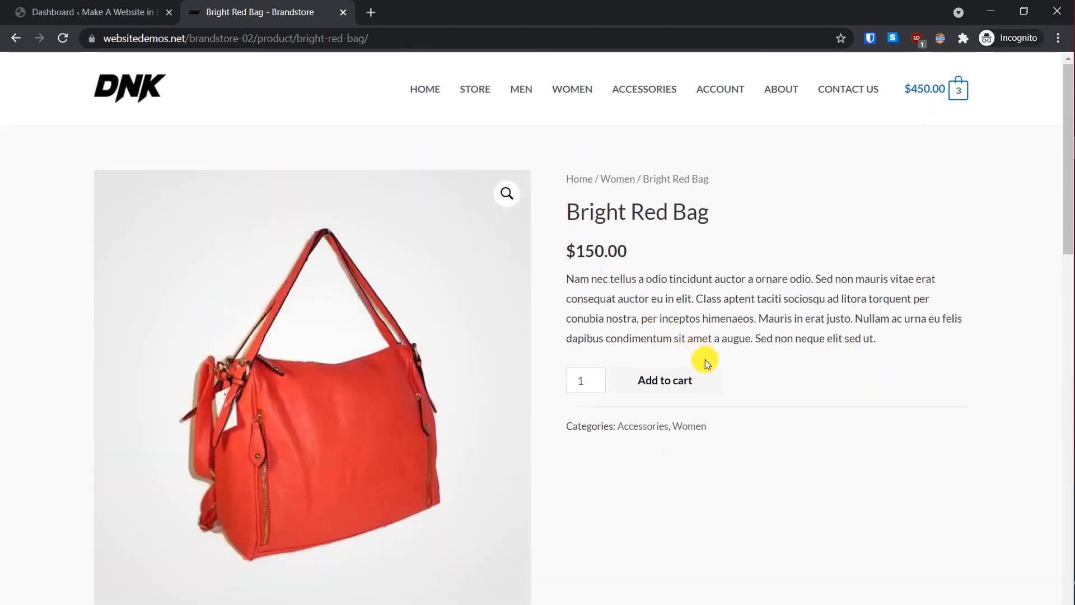
pyautogui.click(676, 385)
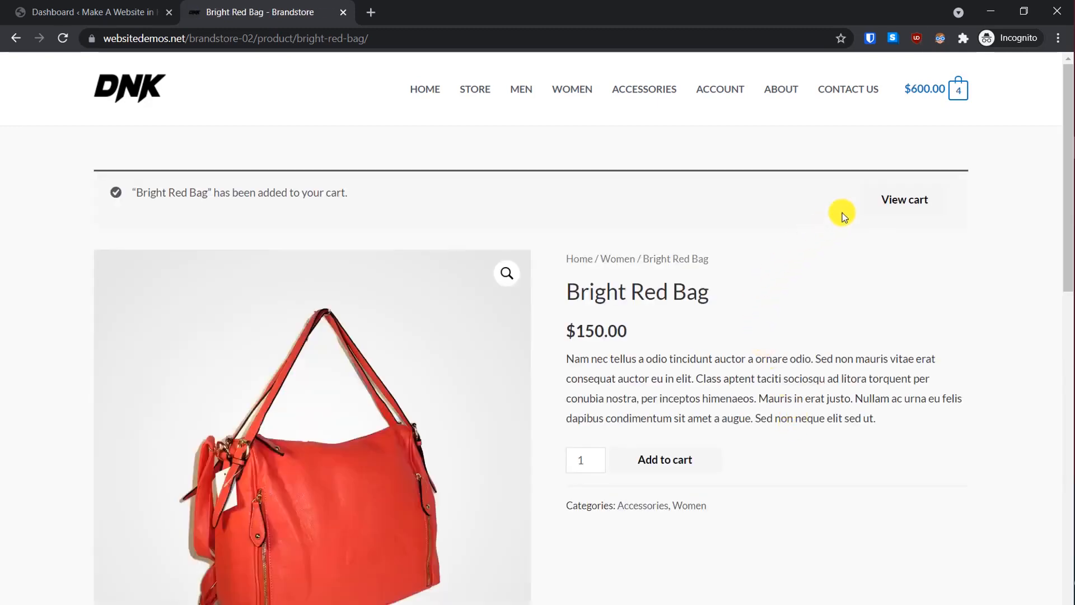
pyautogui.moveTo(924, 88)
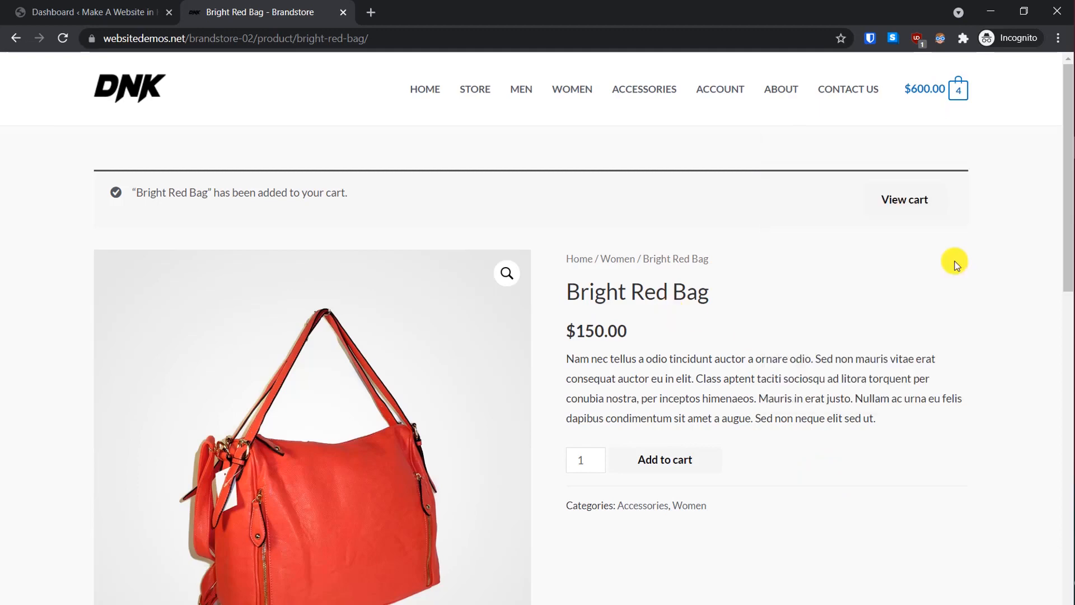
# Step: From the Dashboard, open Visit Site in a new tab, view the Hello world! post, and return
pyautogui.click(3, 3)
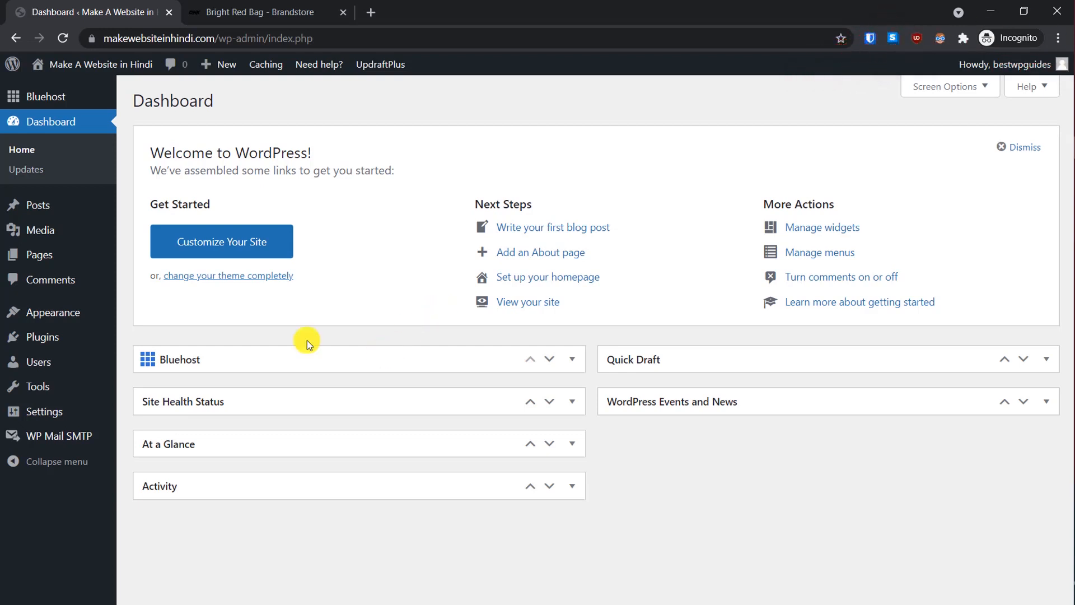
pyautogui.moveTo(96, 65)
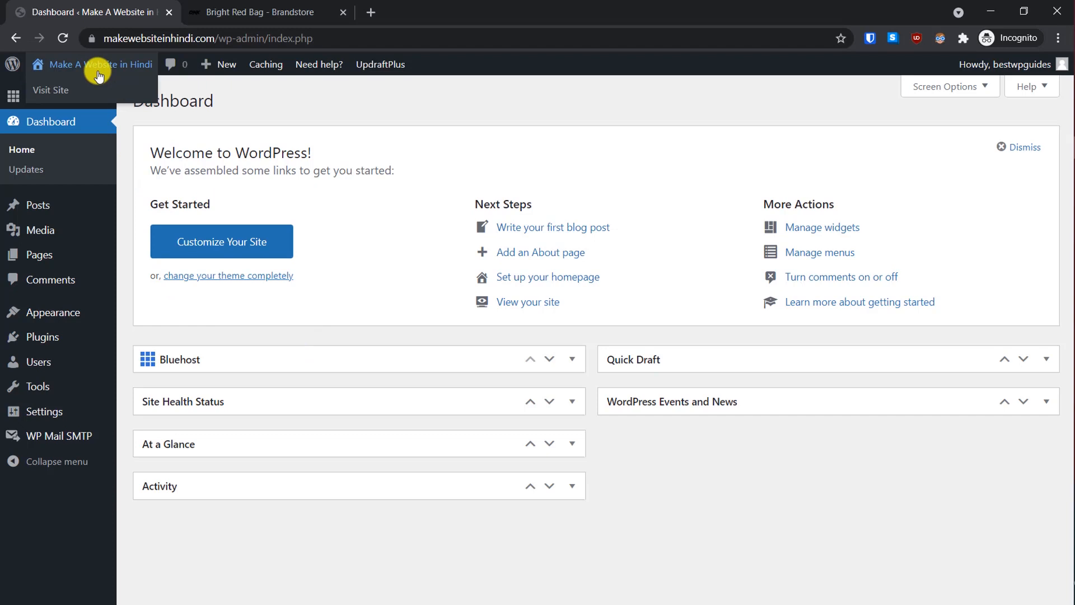
pyautogui.rightClick(40, 102)
pyautogui.click(44, 101)
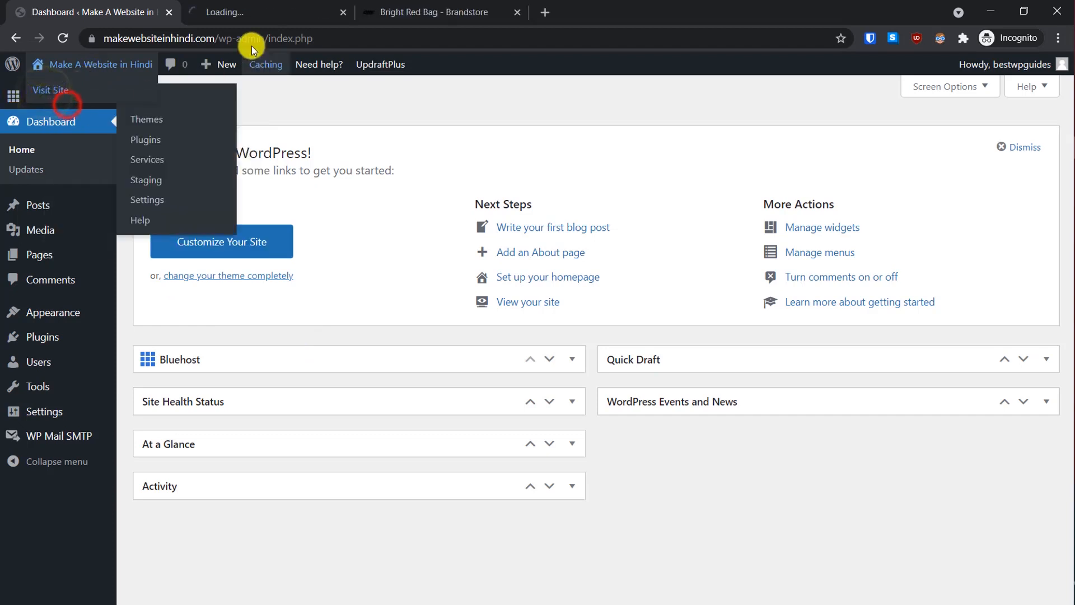
pyautogui.click(259, 6)
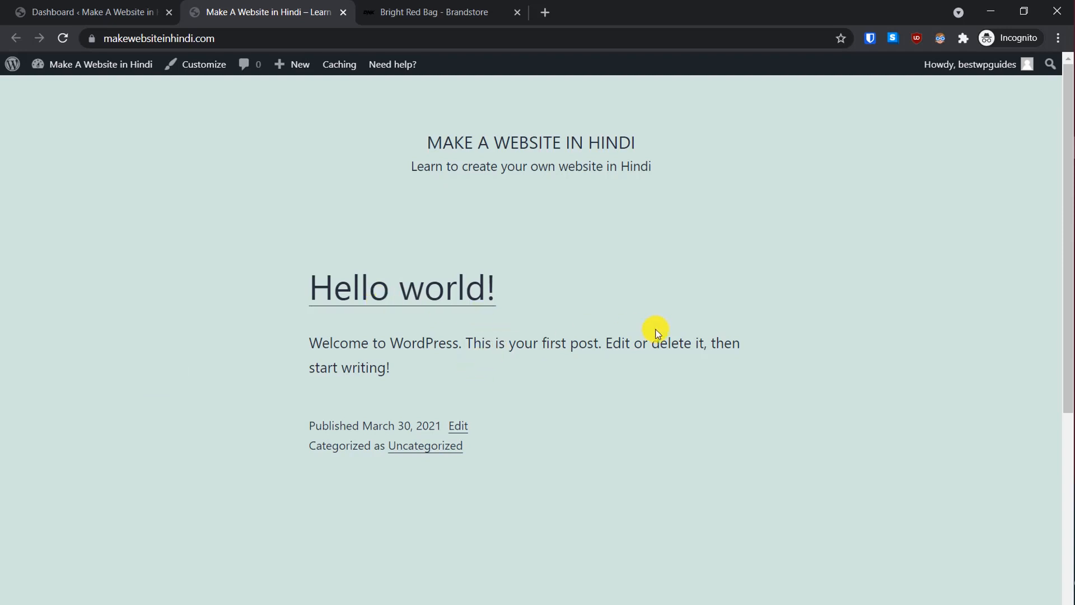
pyautogui.click(126, 11)
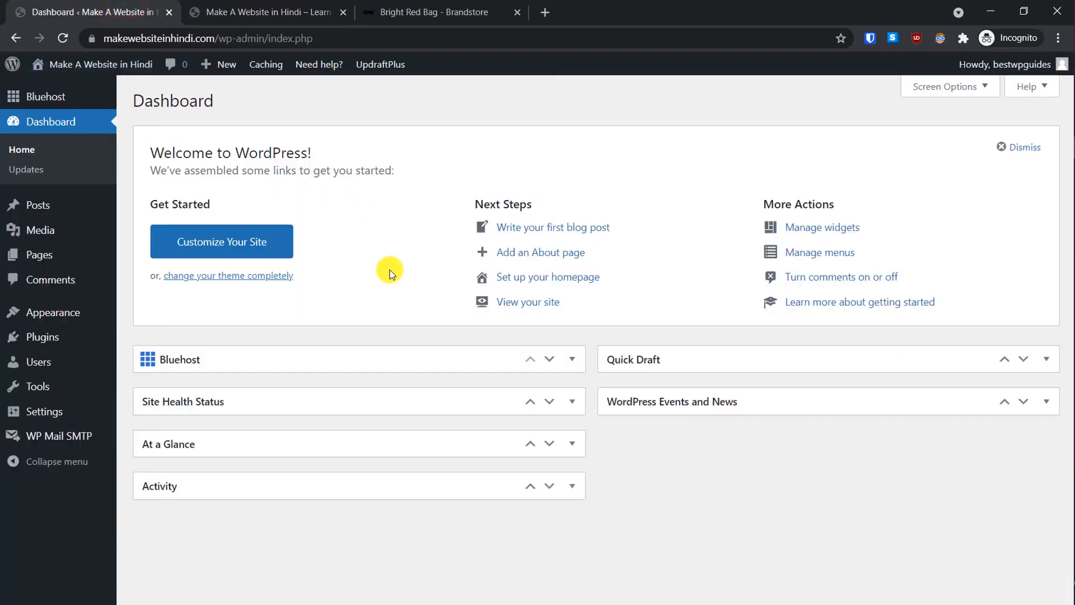
pyautogui.moveTo(39, 322)
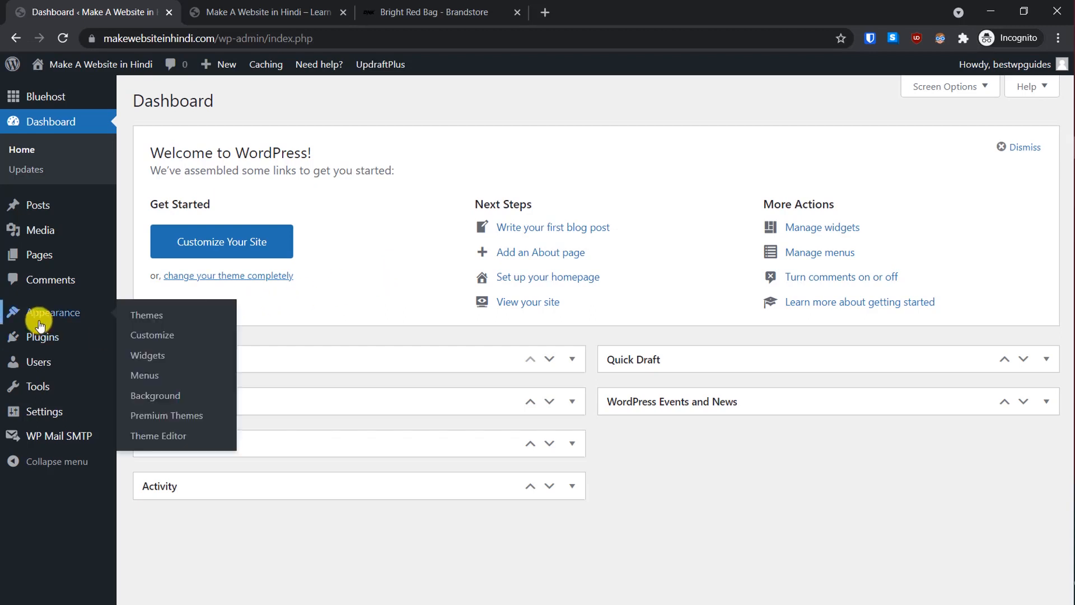
# Step: Search Add New Theme for 'astra', then install and activate the Astra theme
pyautogui.click(144, 317)
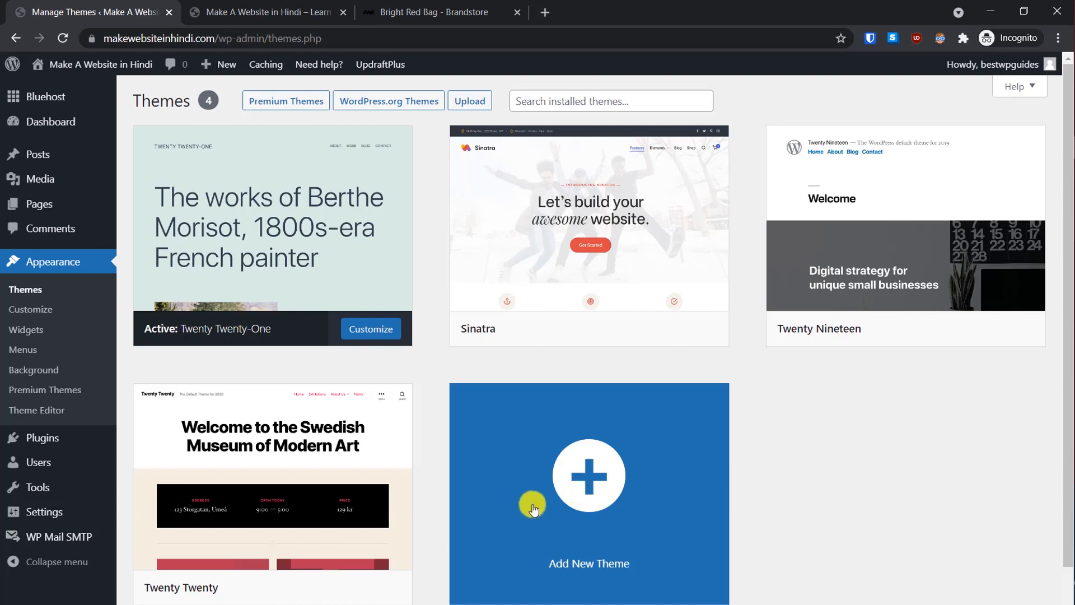
pyautogui.click(593, 497)
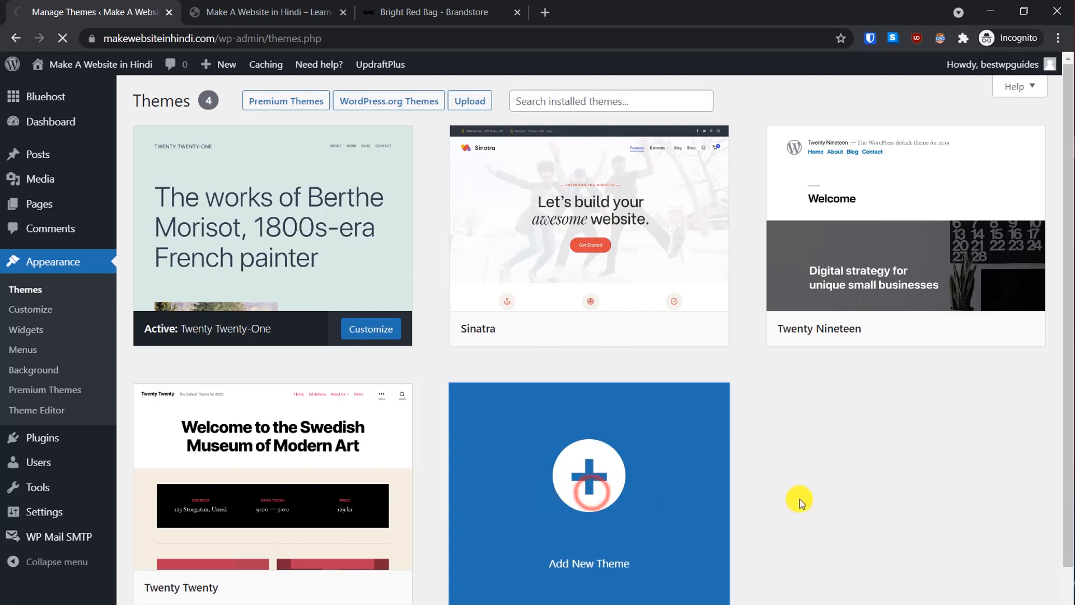
pyautogui.click(901, 142)
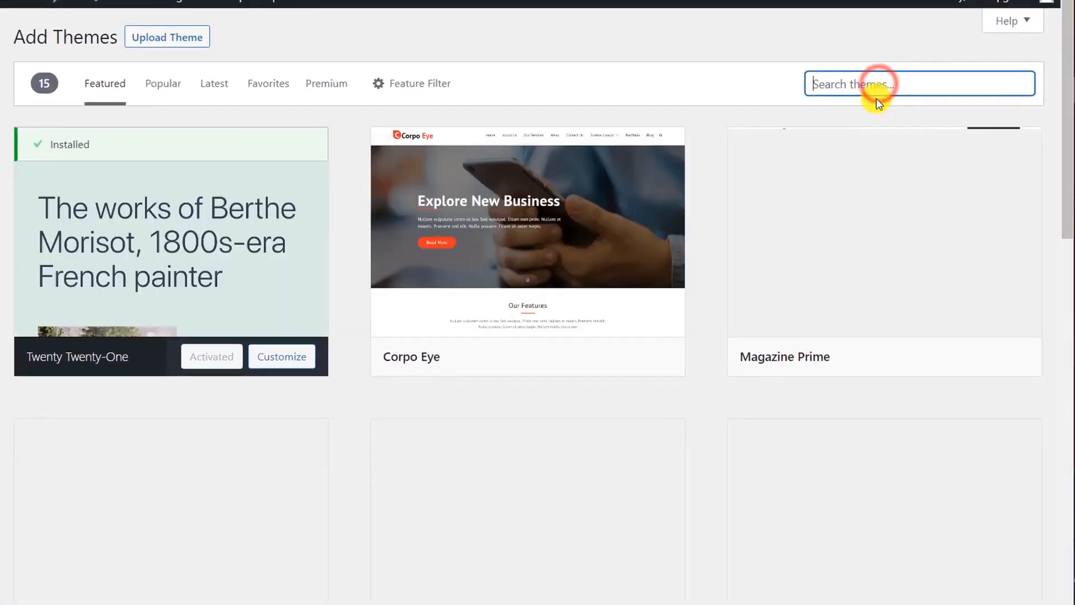
pyautogui.write('astra')
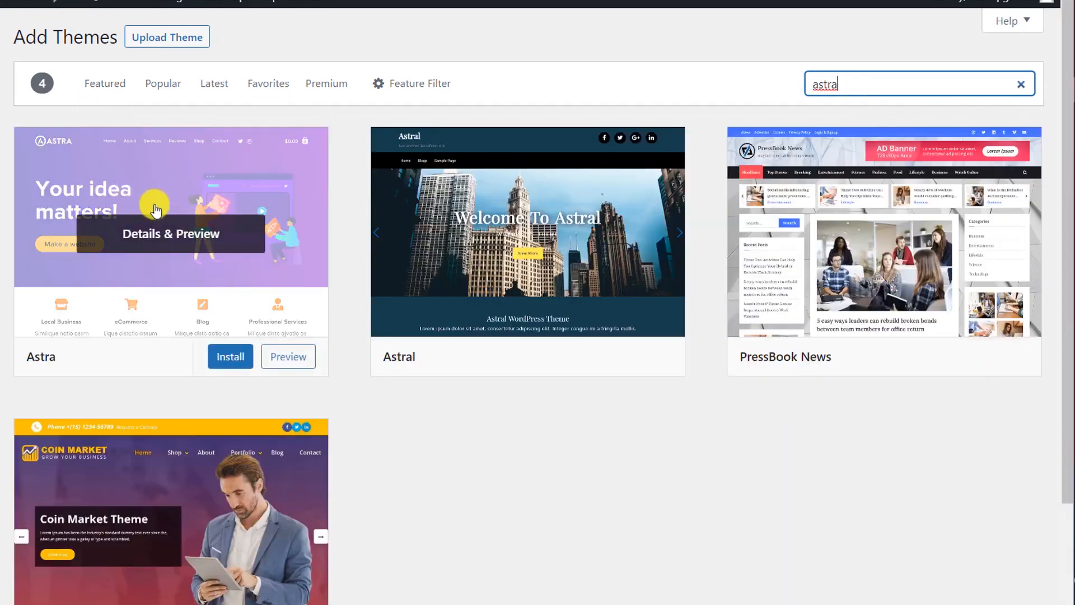
pyautogui.click(225, 358)
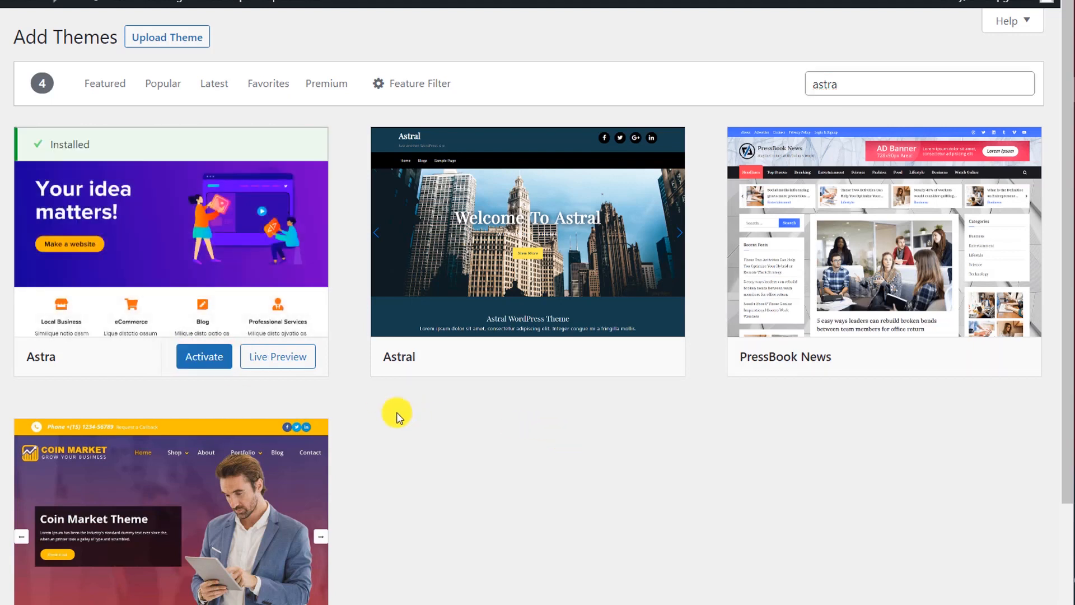
pyautogui.click(203, 367)
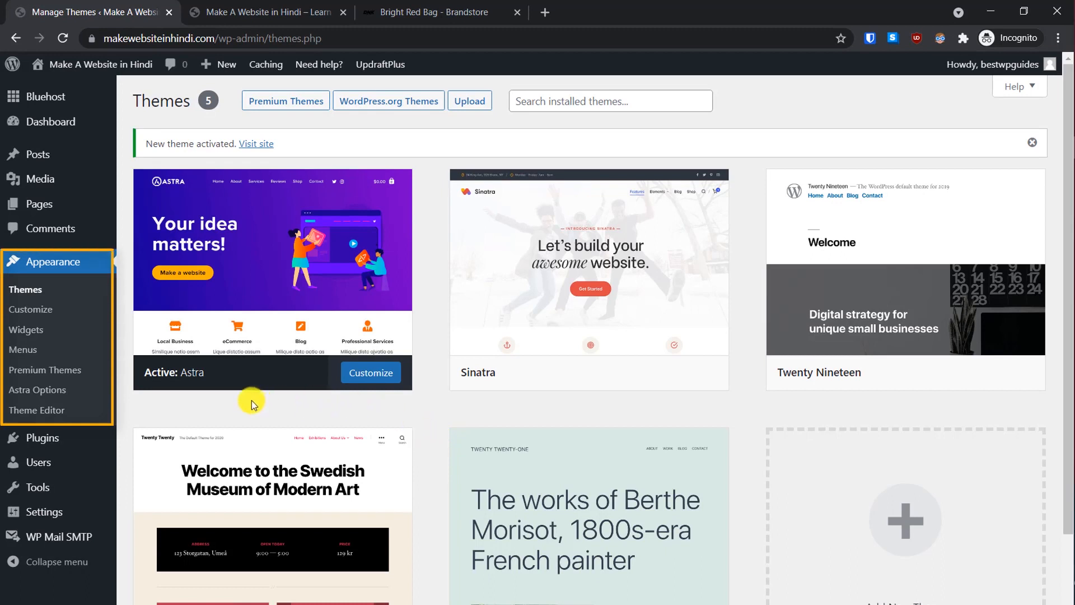
# Step: From Astra Options, install the starter templates importer plugin and pick Elementor as page builder
pyautogui.click(37, 389)
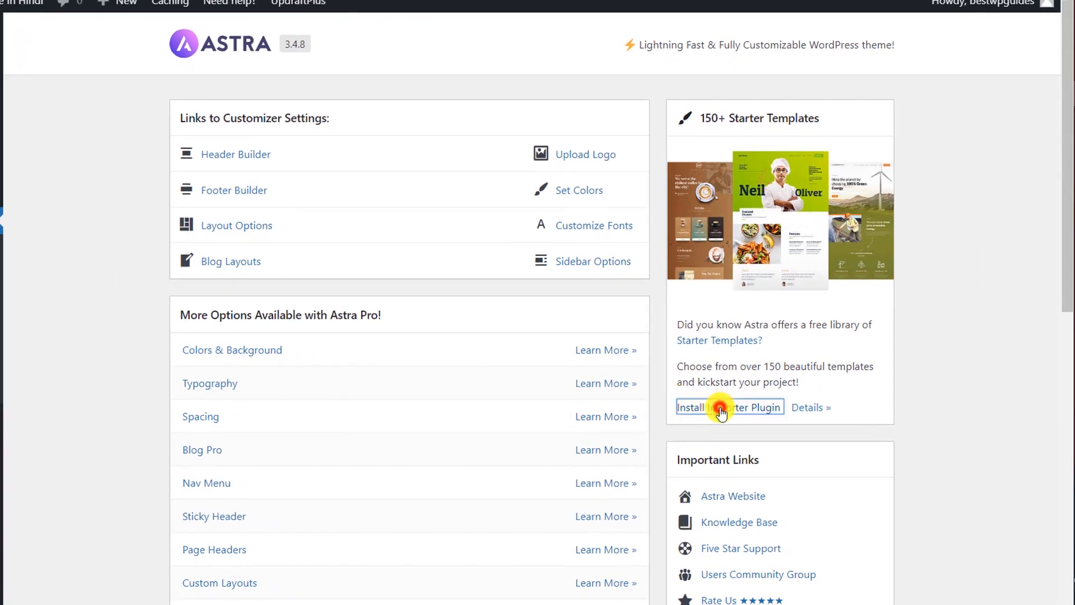
pyautogui.click(719, 409)
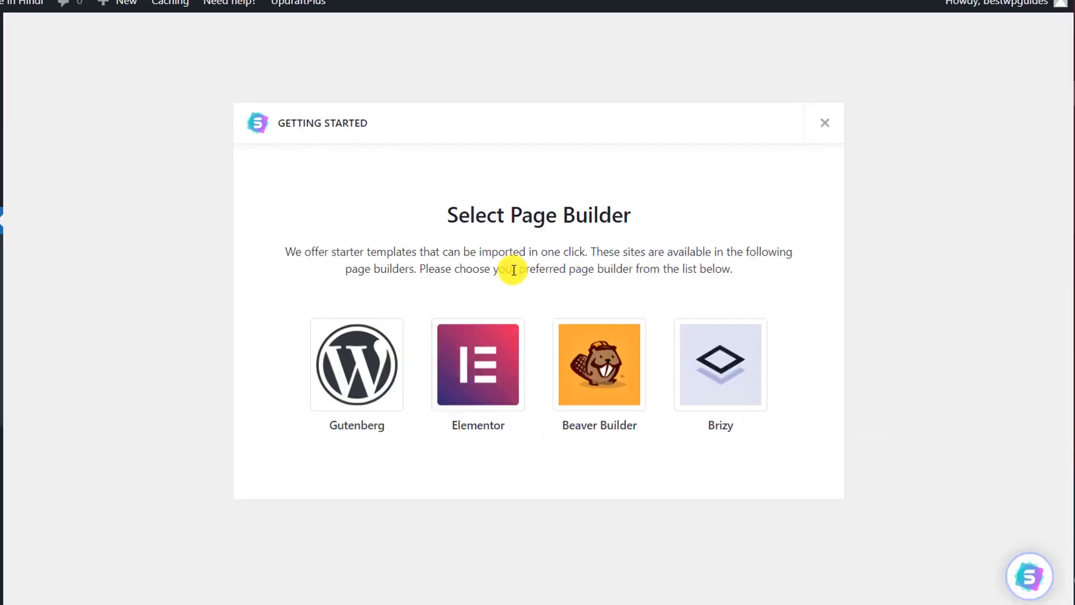
pyautogui.click(482, 358)
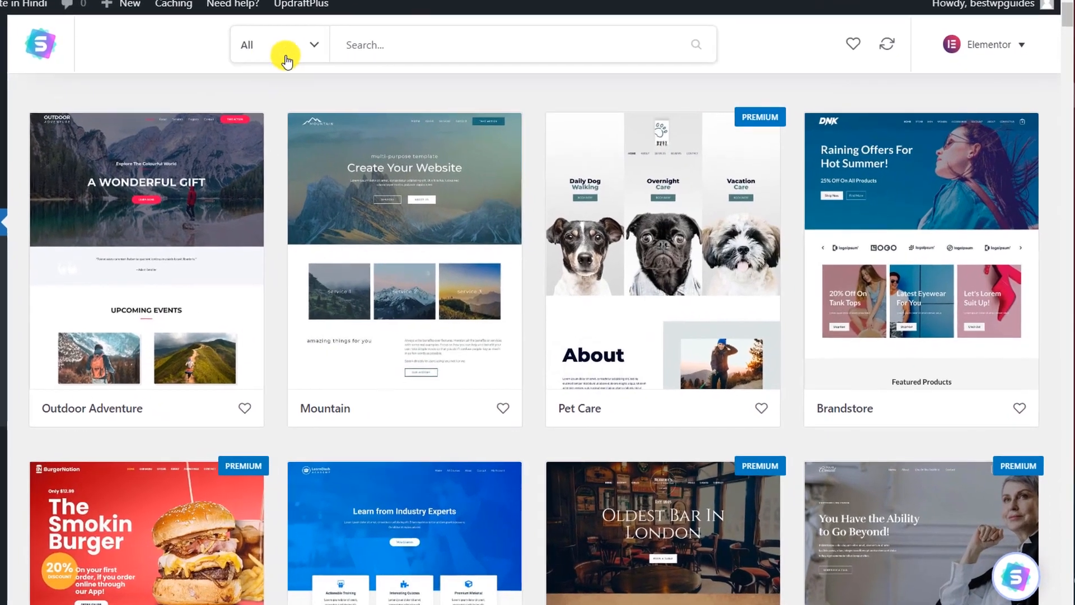
# Step: Filter the starter templates to show only free eCommerce designs
pyautogui.click(242, 45)
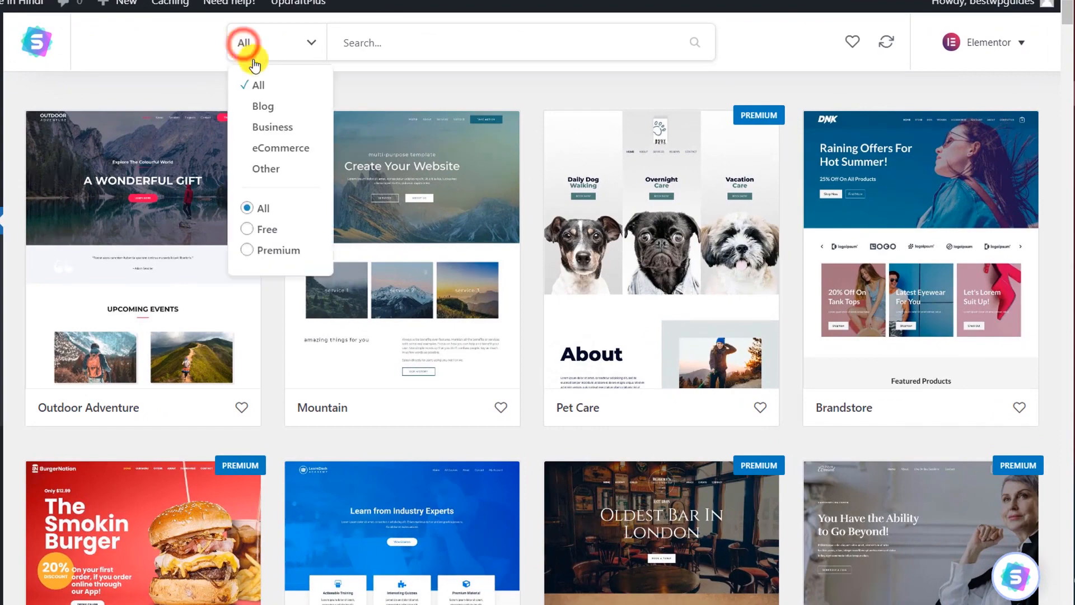
pyautogui.click(246, 237)
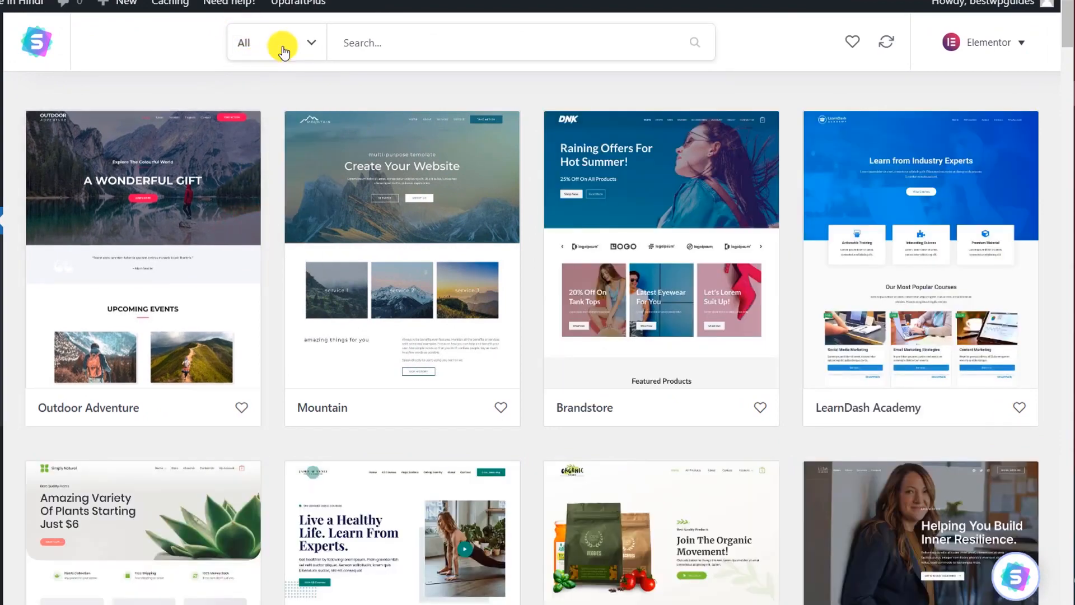
pyautogui.click(280, 44)
pyautogui.click(274, 147)
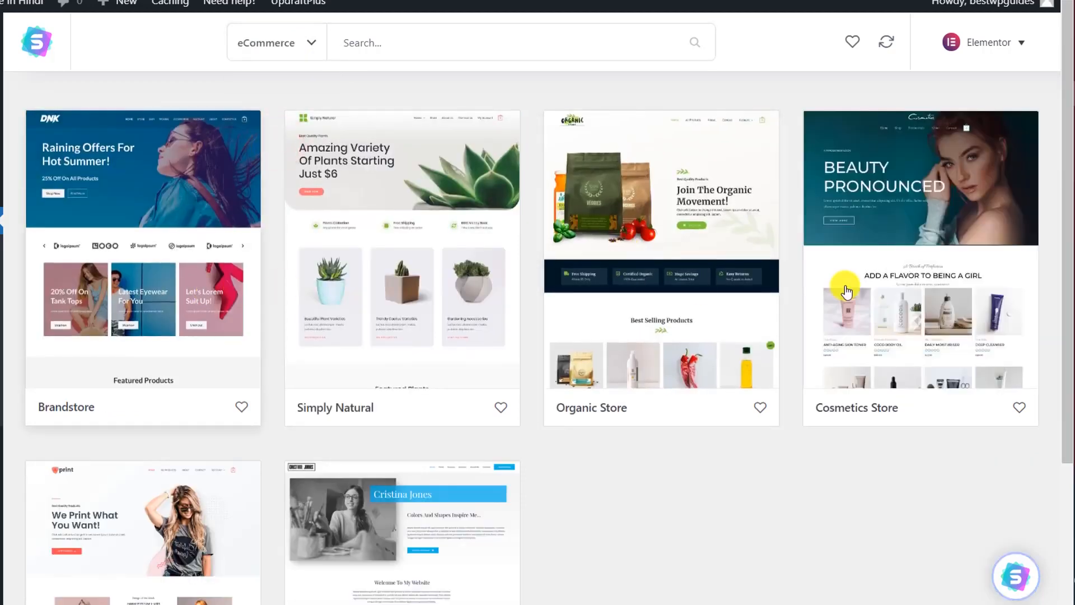
pyautogui.scroll(-3, 806, 424)
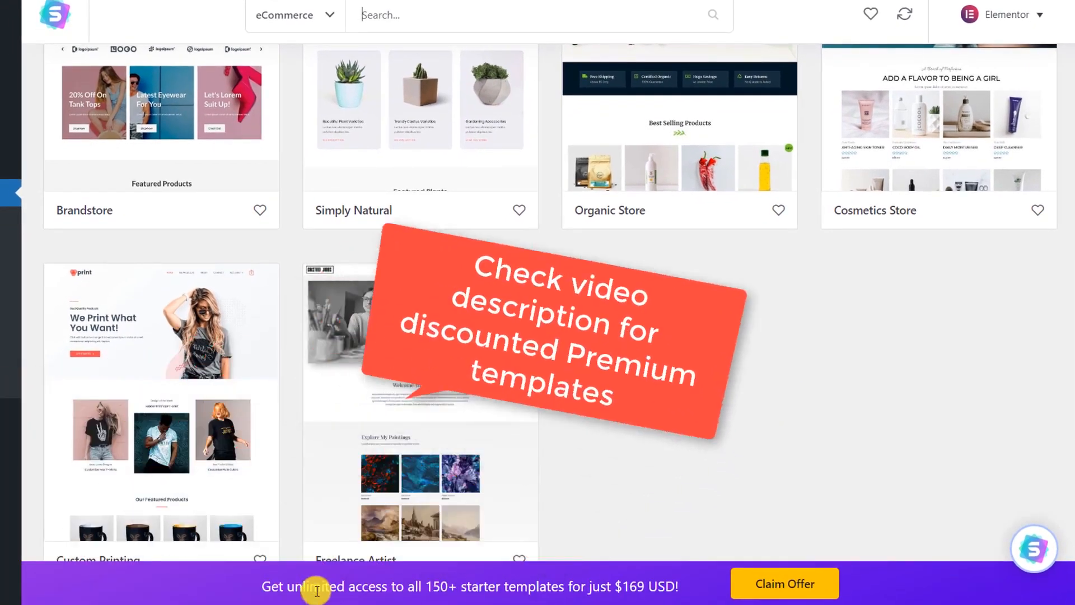
pyautogui.scroll(3, 687, 375)
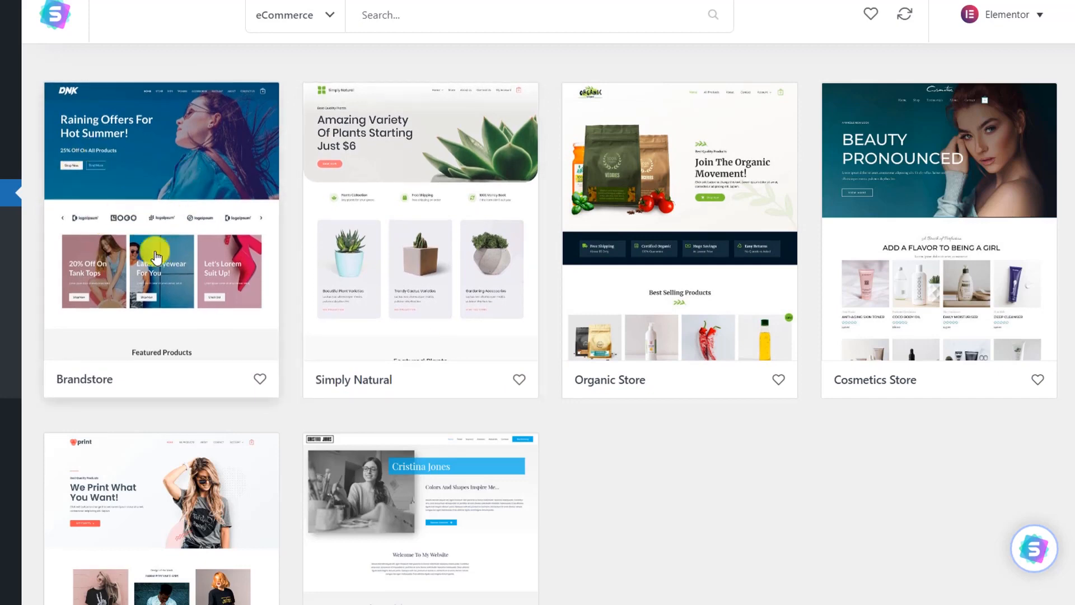
# Step: Open the Brandstore template, preview its About and Contact Us pages, and open the live demo
pyautogui.click(185, 195)
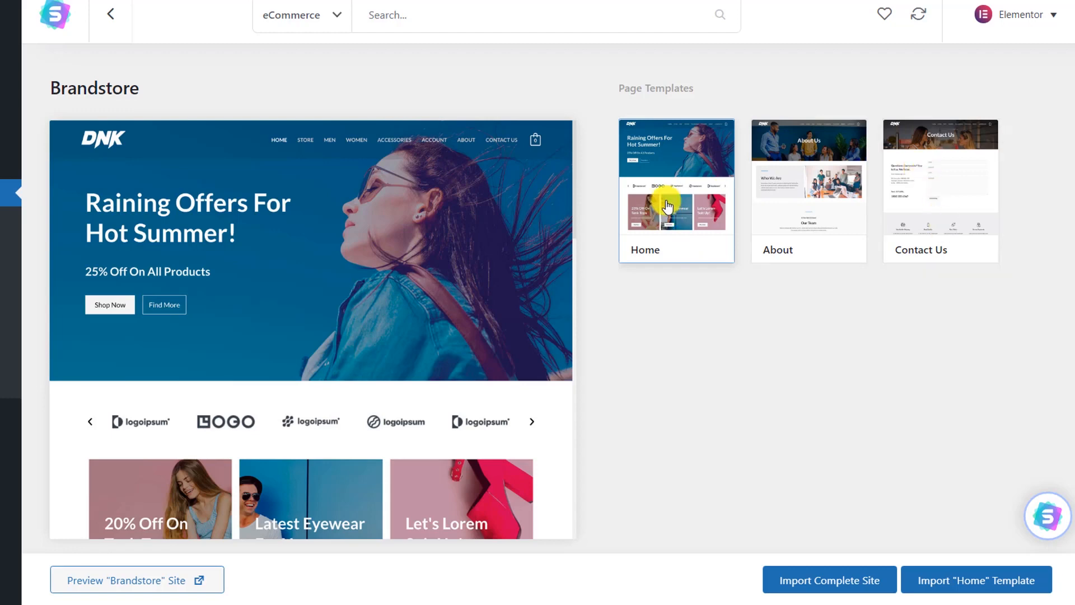
pyautogui.click(833, 169)
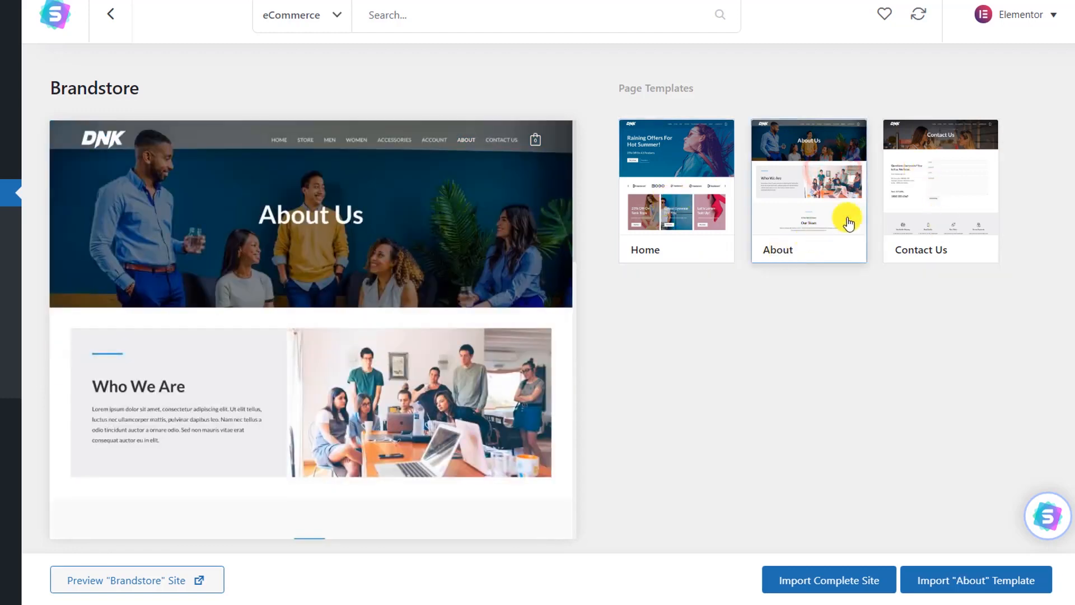
pyautogui.click(929, 206)
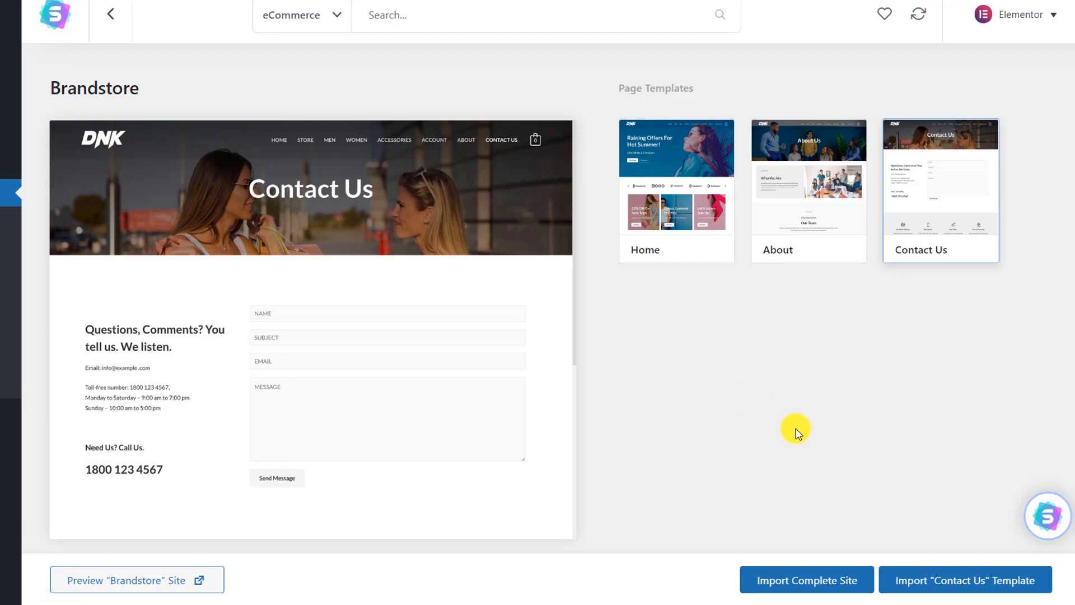
pyautogui.click(111, 588)
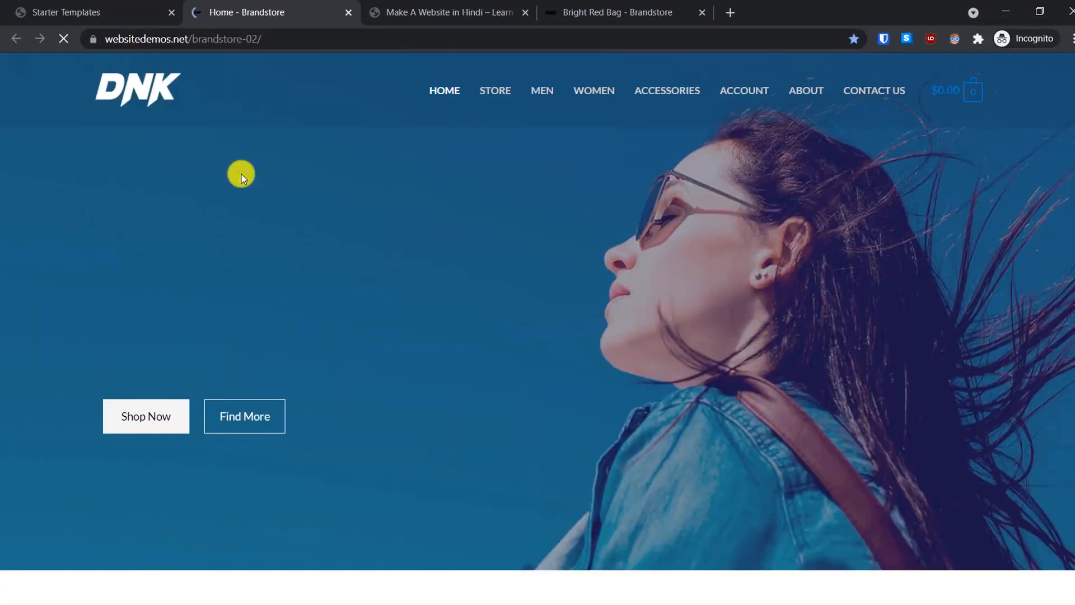
# Step: Scroll the Brandstore demo homepage down to Featured Products and back up
pyautogui.scroll(-8, 519, 287)
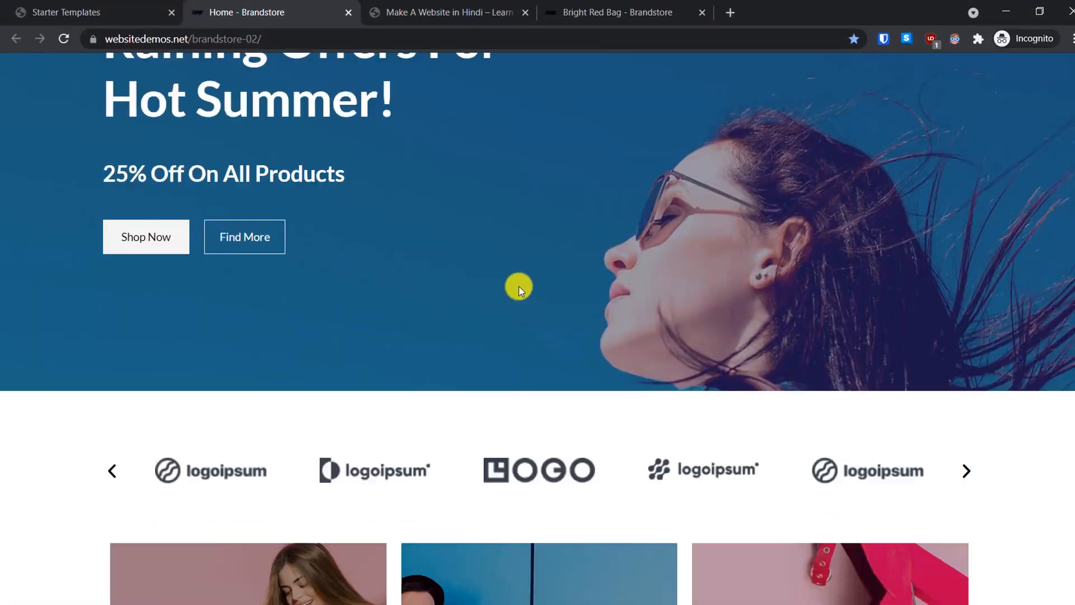
pyautogui.scroll(-7, 519, 288)
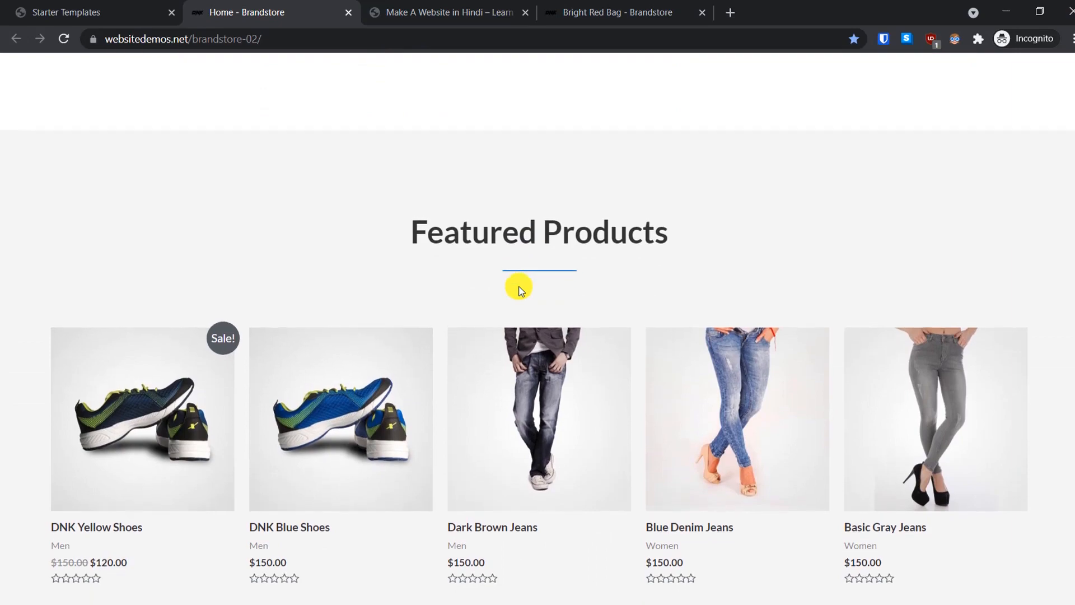
pyautogui.scroll(12, 518, 288)
pyautogui.scroll(2, 367, 60)
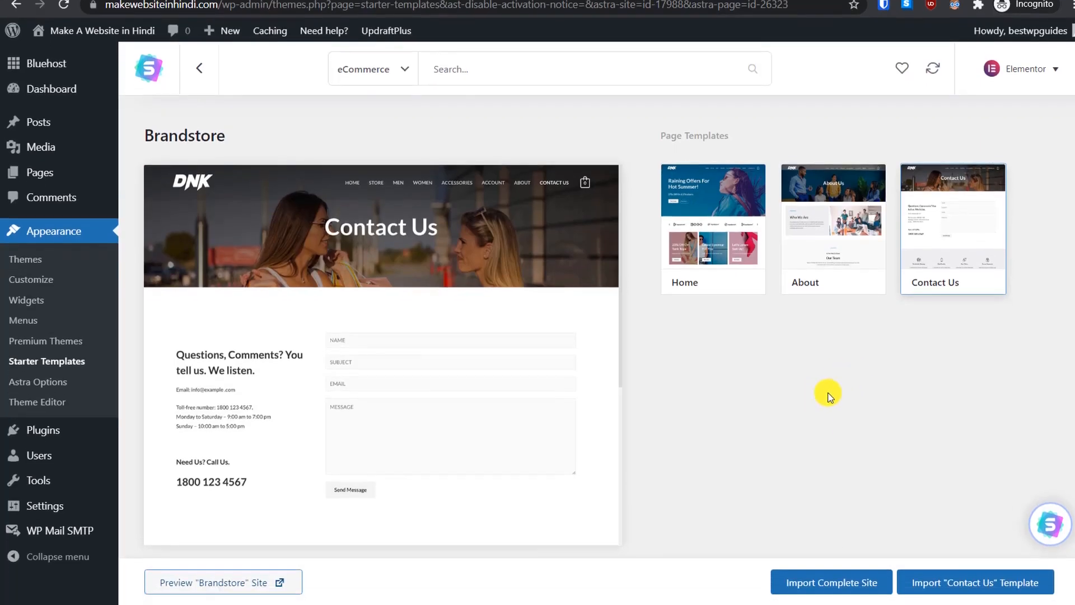
# Step: Start importing the complete Brandstore site, choosing Beginner level and building for Myself/My company
pyautogui.click(831, 588)
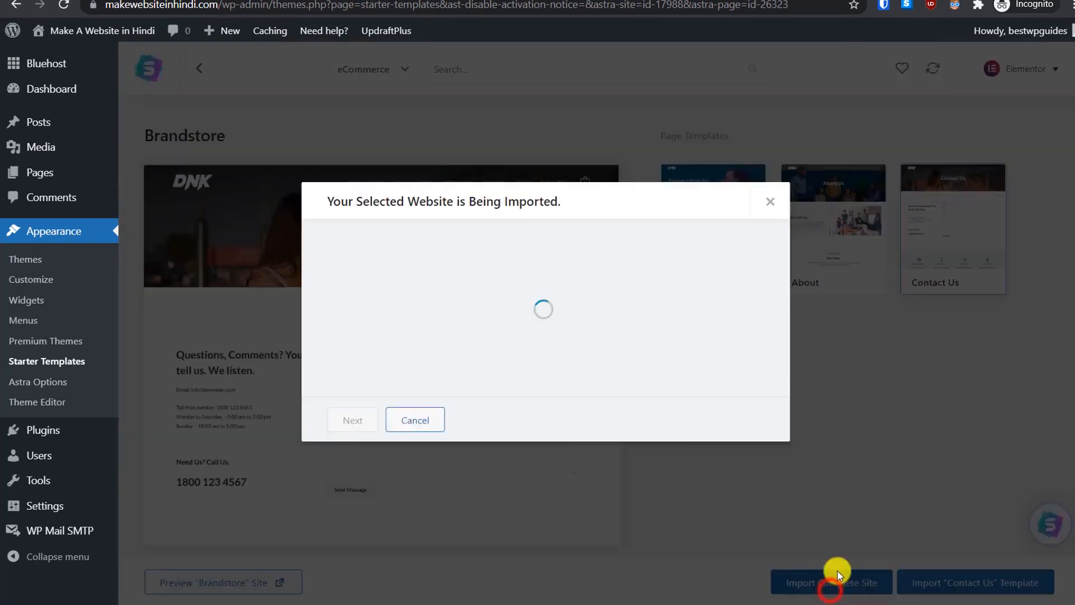
pyautogui.click(620, 346)
pyautogui.click(500, 302)
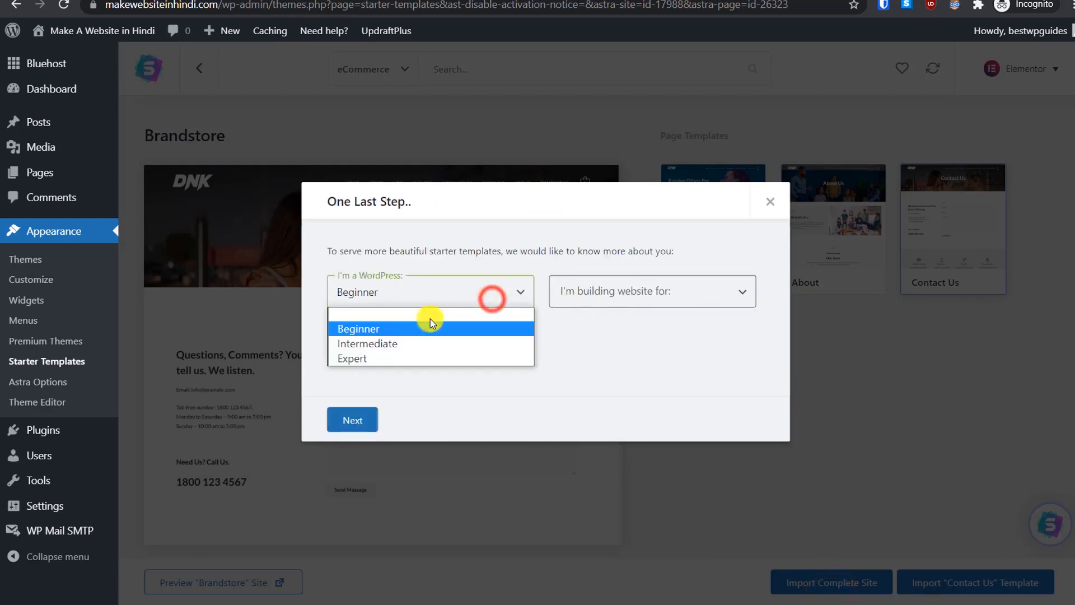
pyautogui.click(592, 321)
pyautogui.click(607, 293)
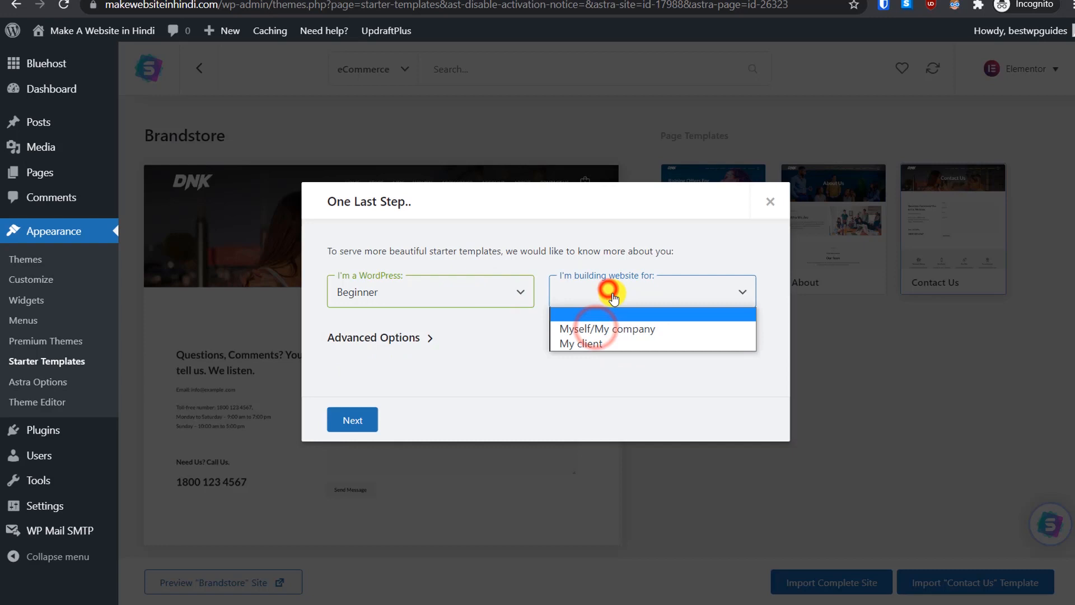
pyautogui.click(618, 329)
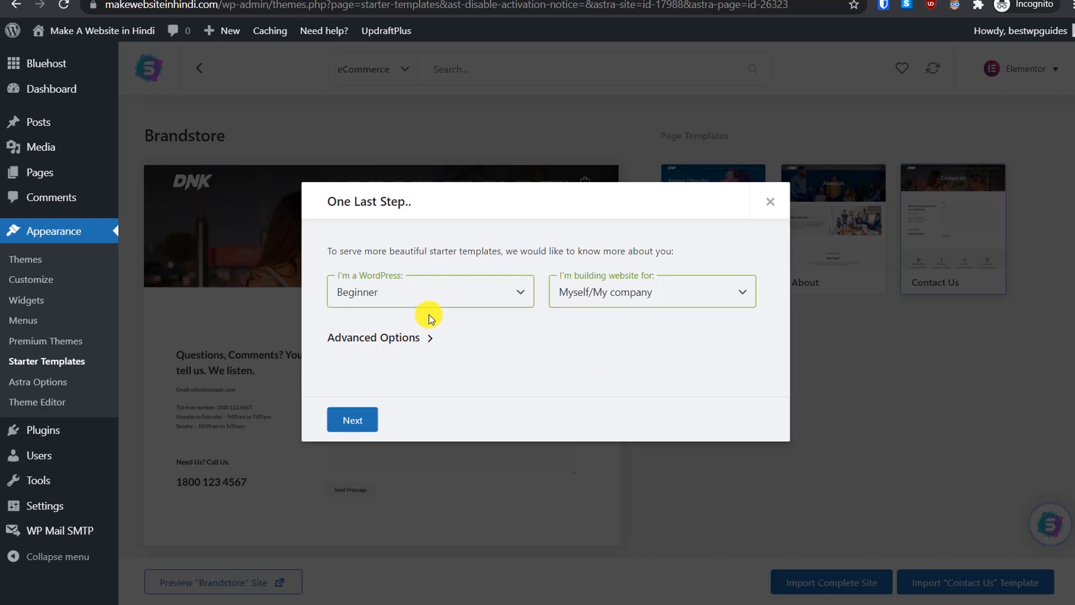
# Step: Skip the details form to run the import, then bring up link options on View Site
pyautogui.click(367, 419)
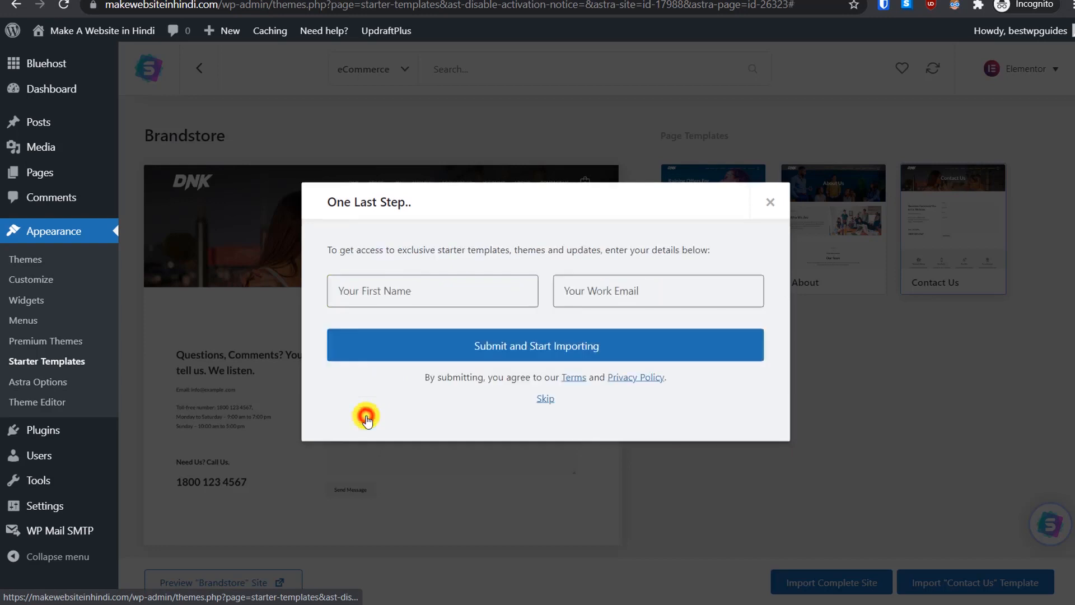
pyautogui.click(550, 401)
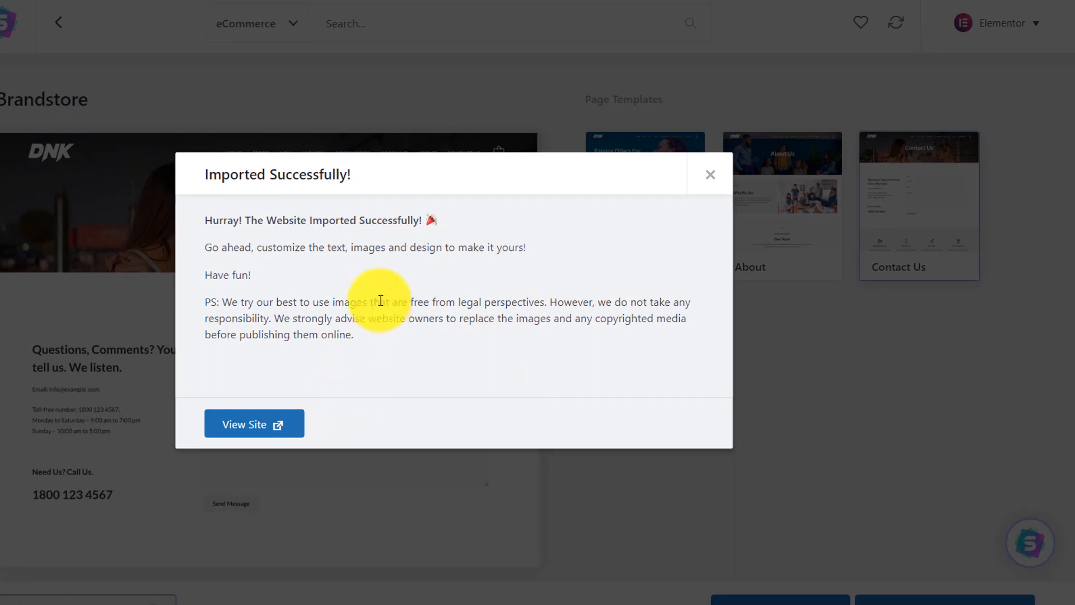
pyautogui.rightClick(255, 424)
# Step: Open the imported site in a new tab and scroll through the DNK store homepage
pyautogui.click(274, 436)
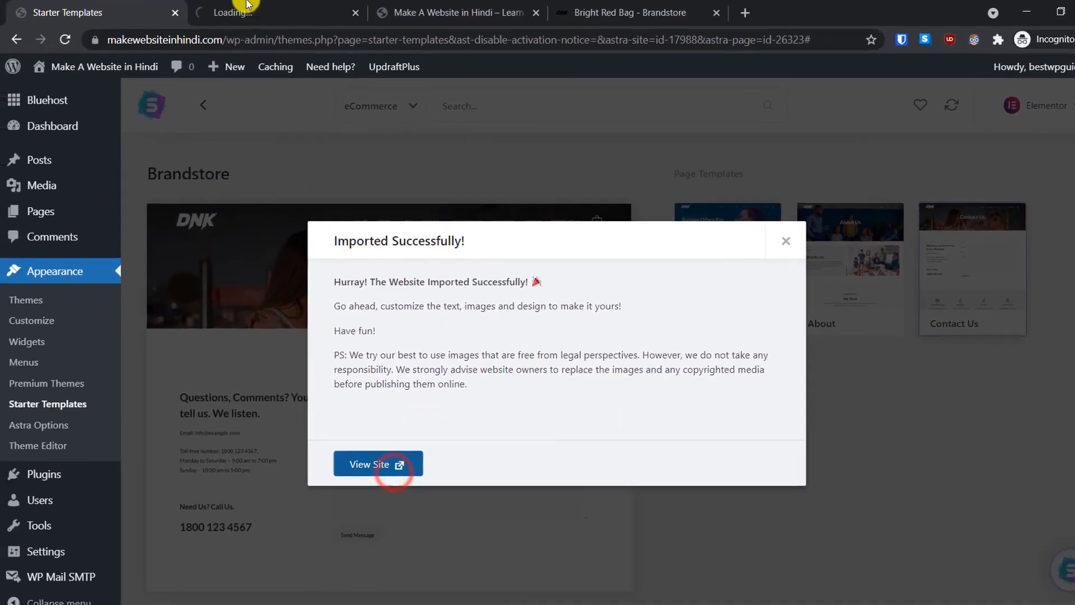
pyautogui.click(238, 7)
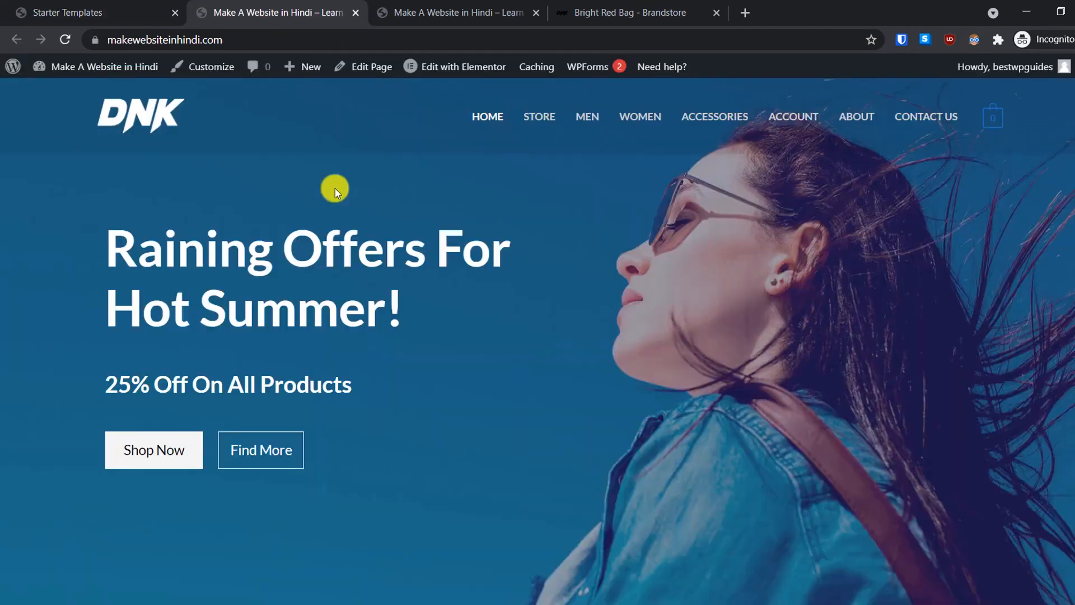
pyautogui.scroll(-3, 335, 189)
pyautogui.scroll(-20, 335, 189)
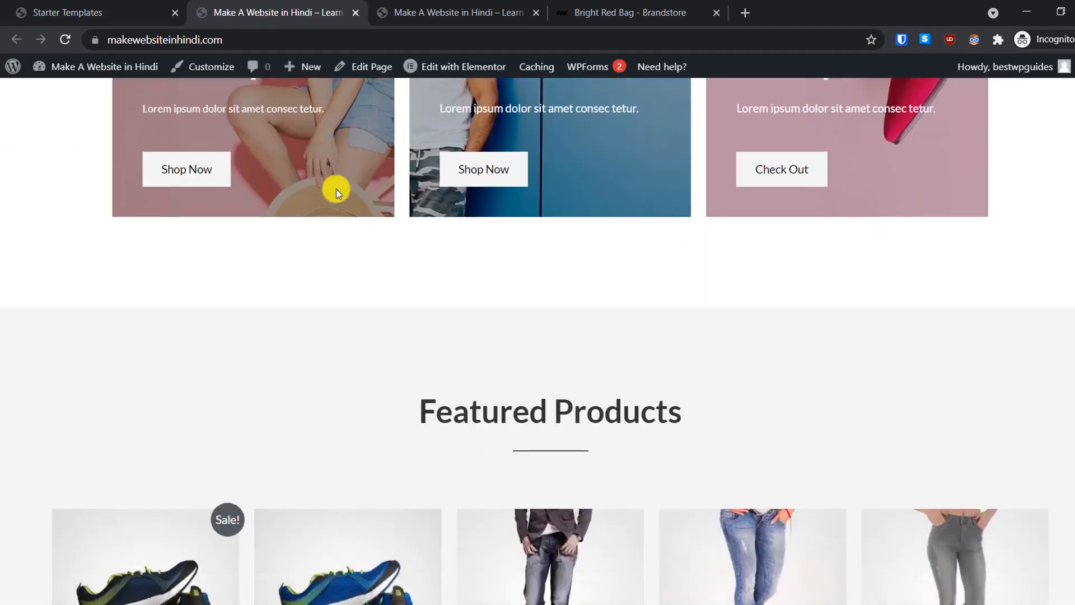
pyautogui.scroll(-10, 336, 189)
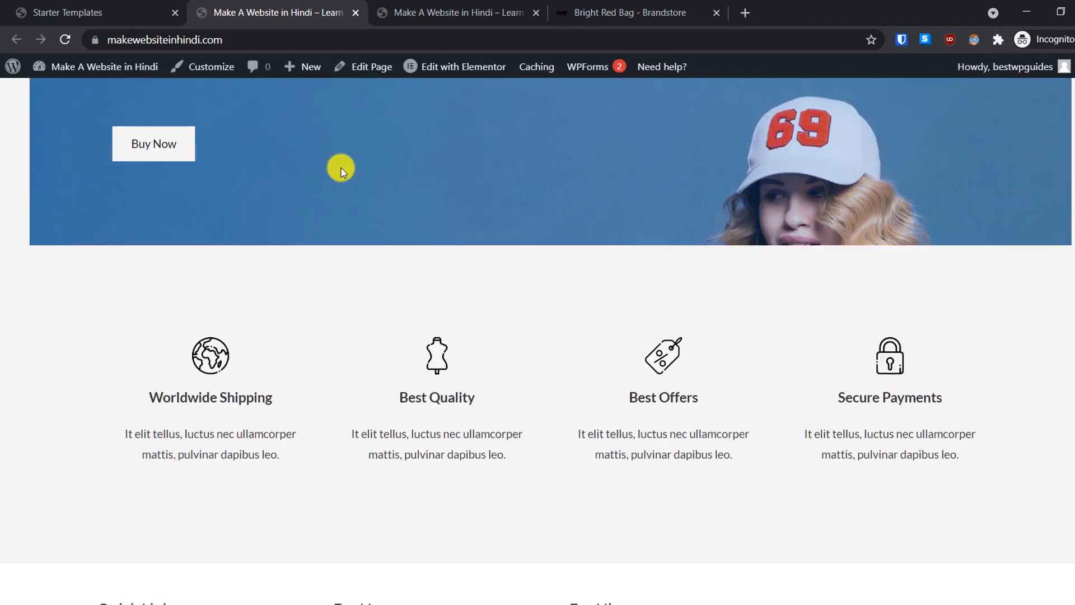
# Step: Check the third tab, then return and scroll the DNK homepage down to Featured Products
pyautogui.click(442, 12)
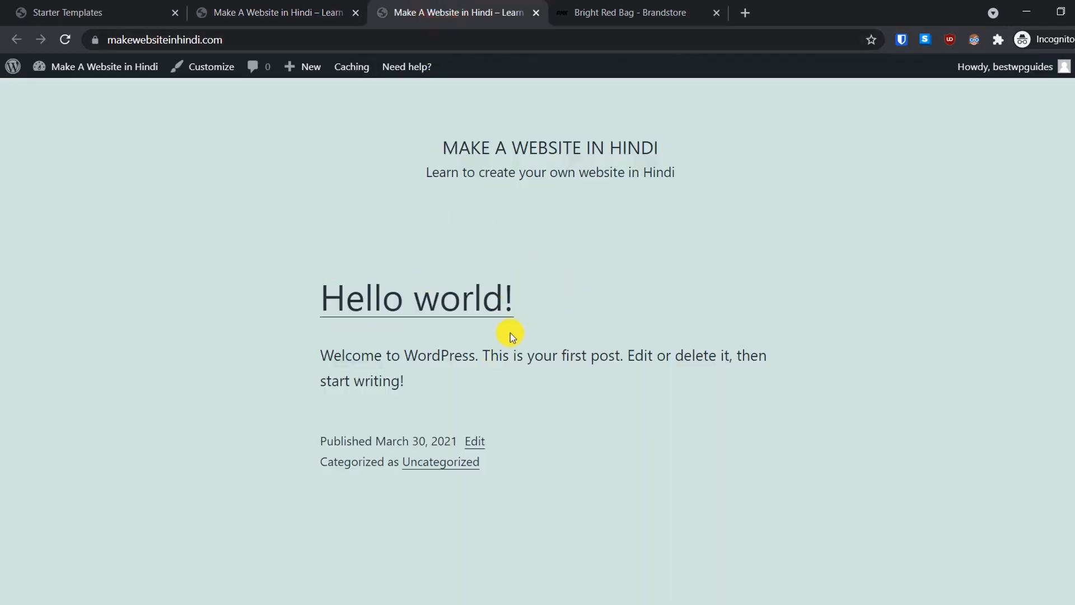
pyautogui.click(302, 11)
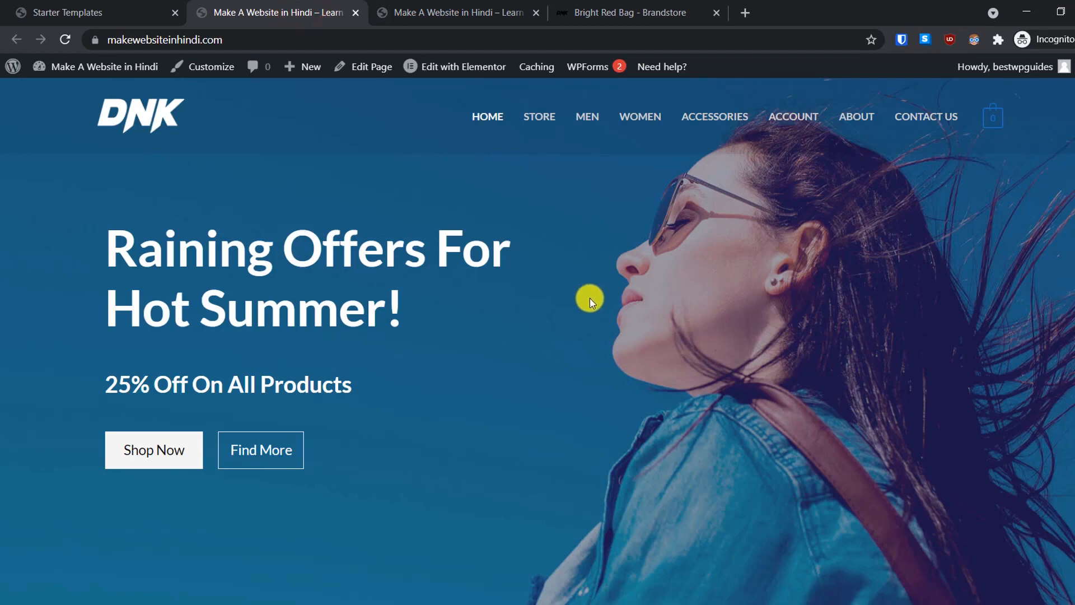
pyautogui.scroll(-12, 589, 298)
pyautogui.scroll(-5, 590, 298)
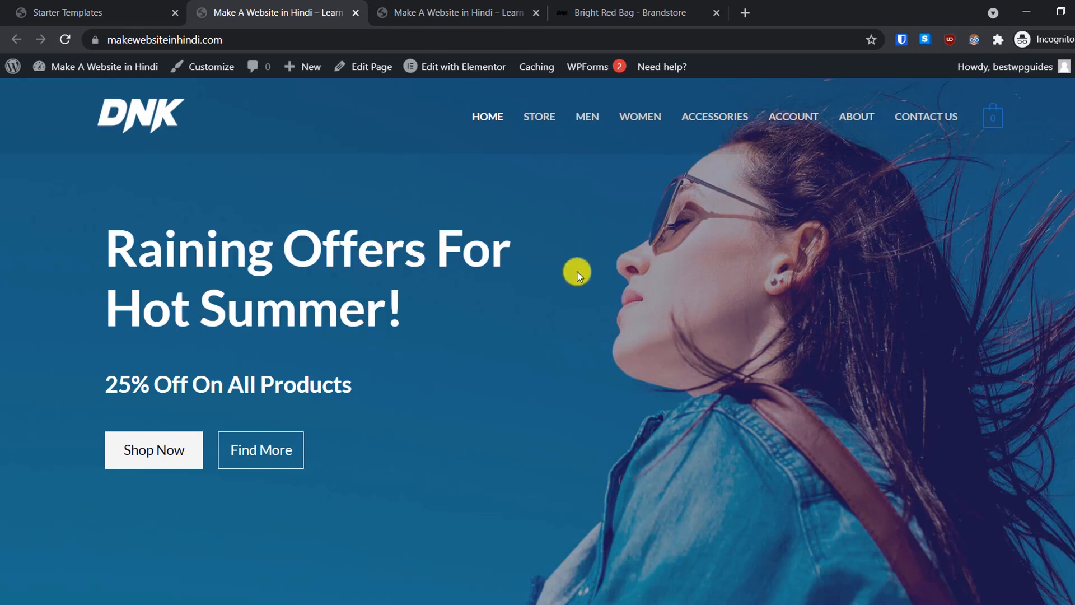
pyautogui.scroll(-3, 768, 276)
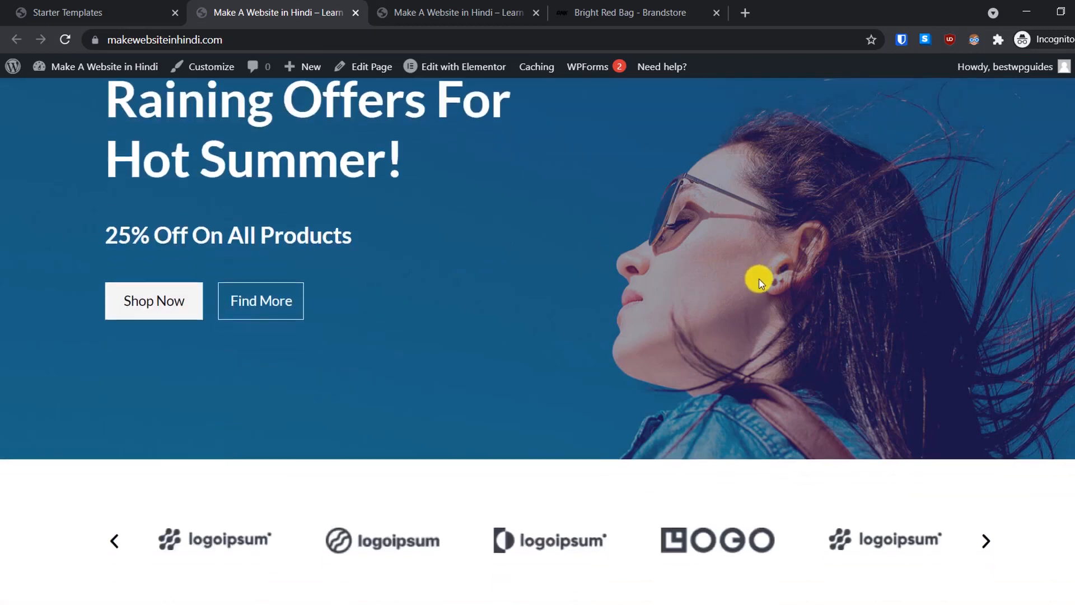
pyautogui.scroll(3, 760, 281)
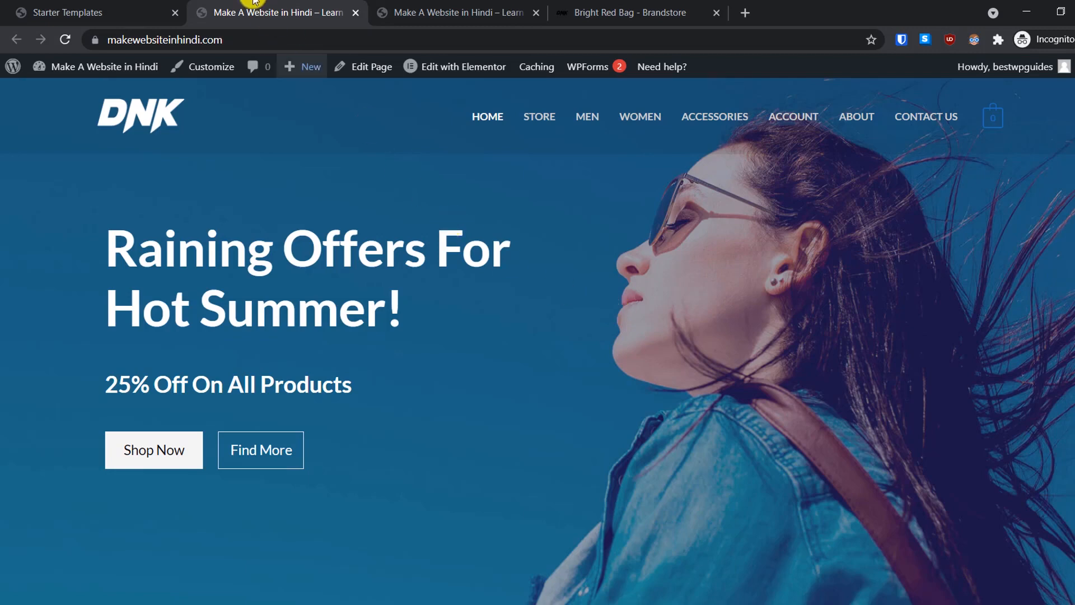
# Step: Close the Imported Successfully message and go from Dashboard Home to WooCommerce Settings
pyautogui.click(114, 13)
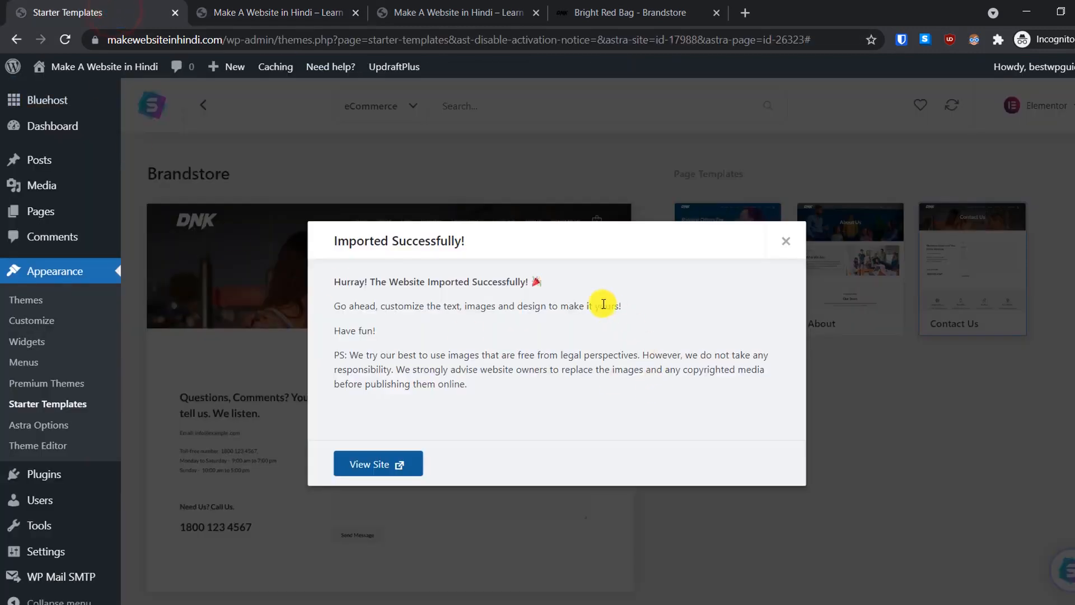
pyautogui.click(784, 241)
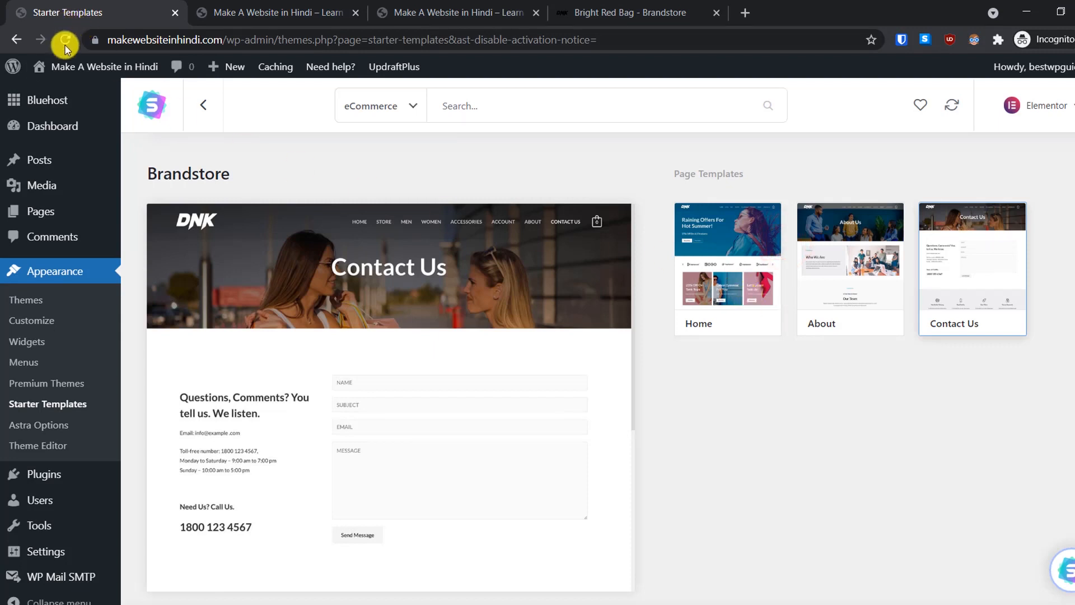
pyautogui.moveTo(52, 137)
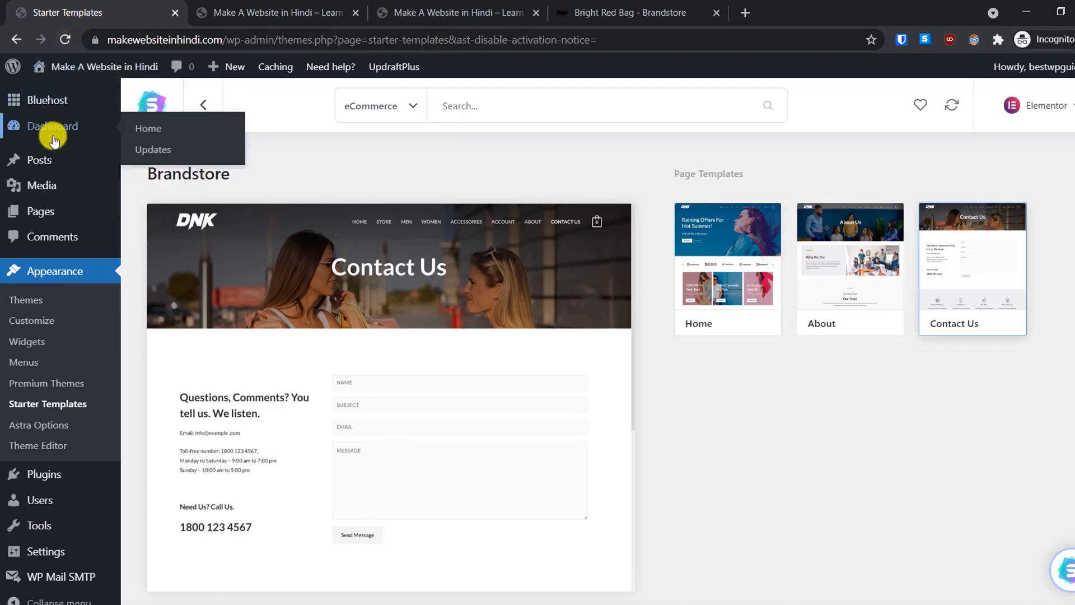
pyautogui.click(156, 133)
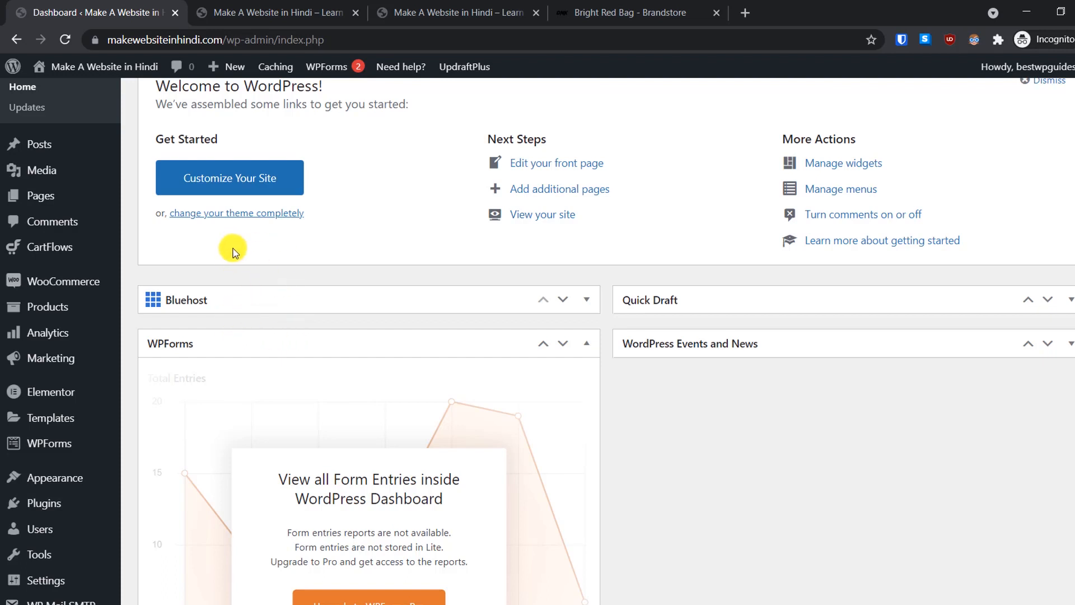
pyautogui.moveTo(113, 280)
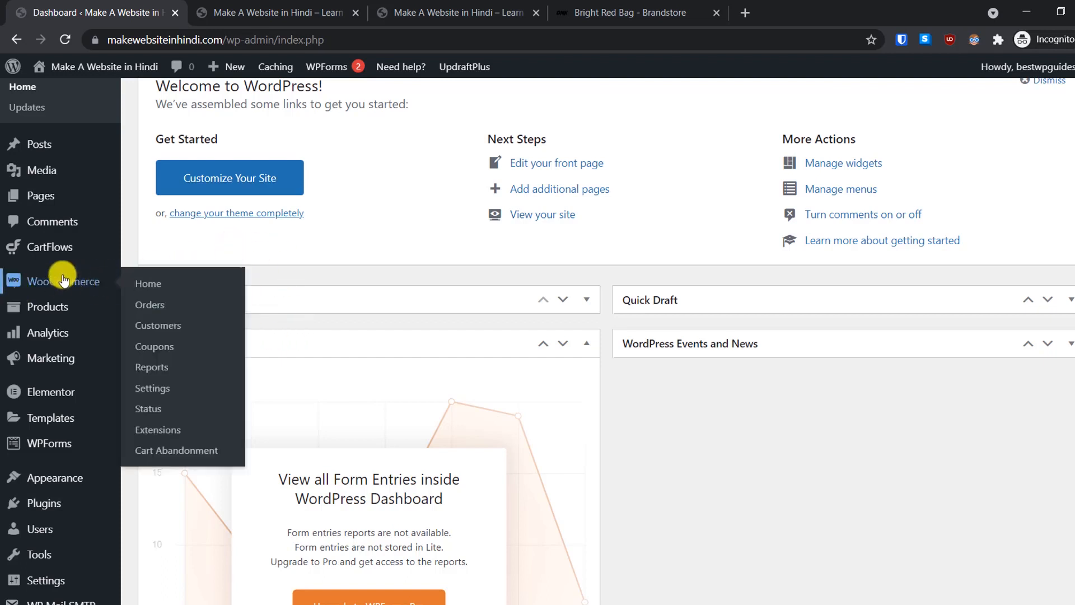
pyautogui.click(155, 394)
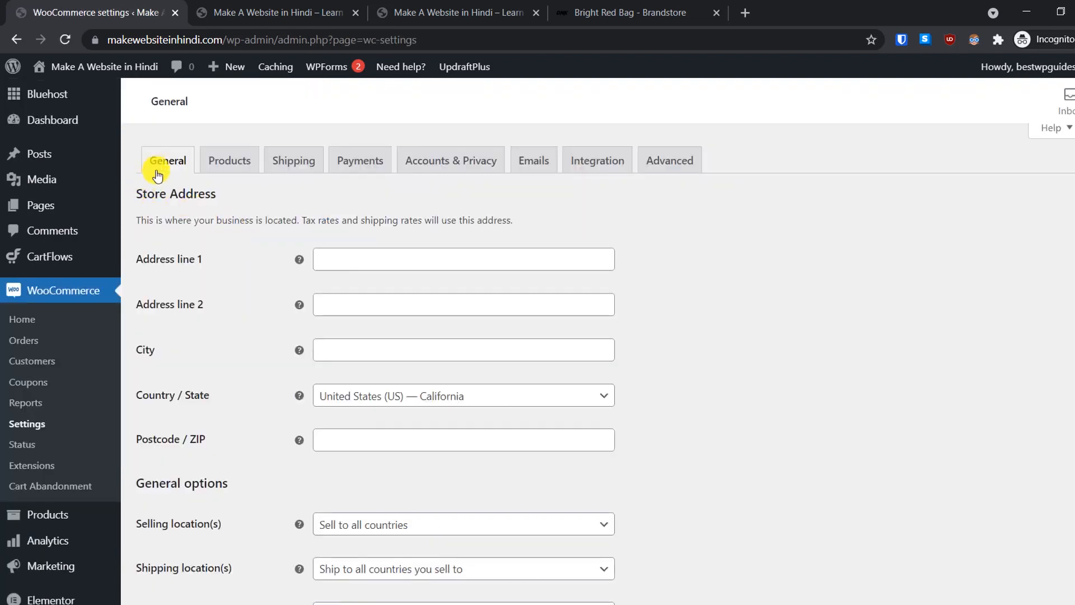
# Step: Set the WooCommerce Selling location(s) to 'Sell to specific countries'
pyautogui.click(351, 261)
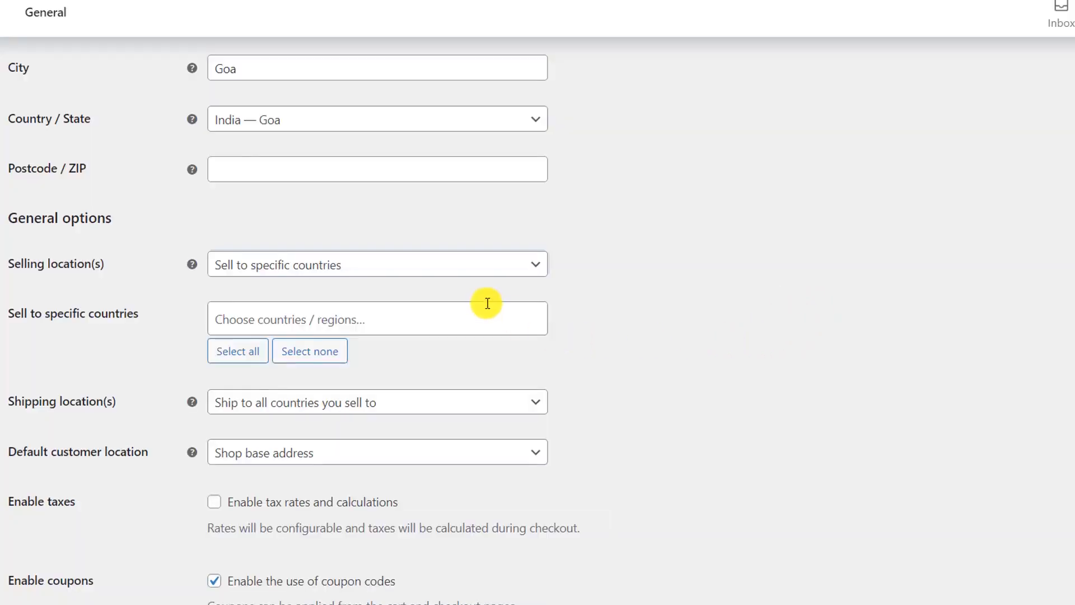
pyautogui.click(411, 264)
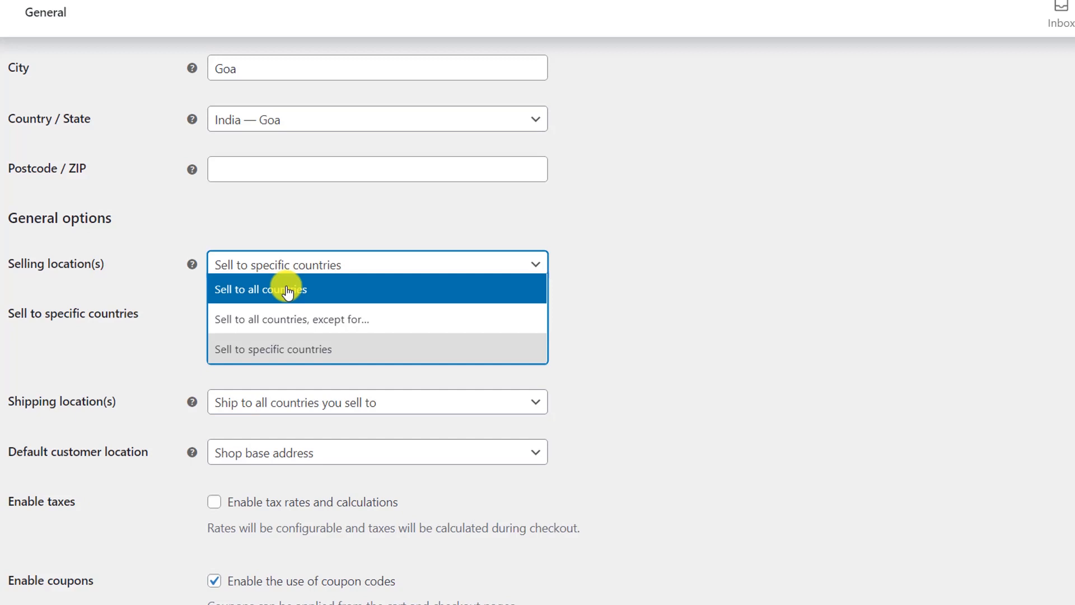
pyautogui.click(276, 358)
pyautogui.click(753, 347)
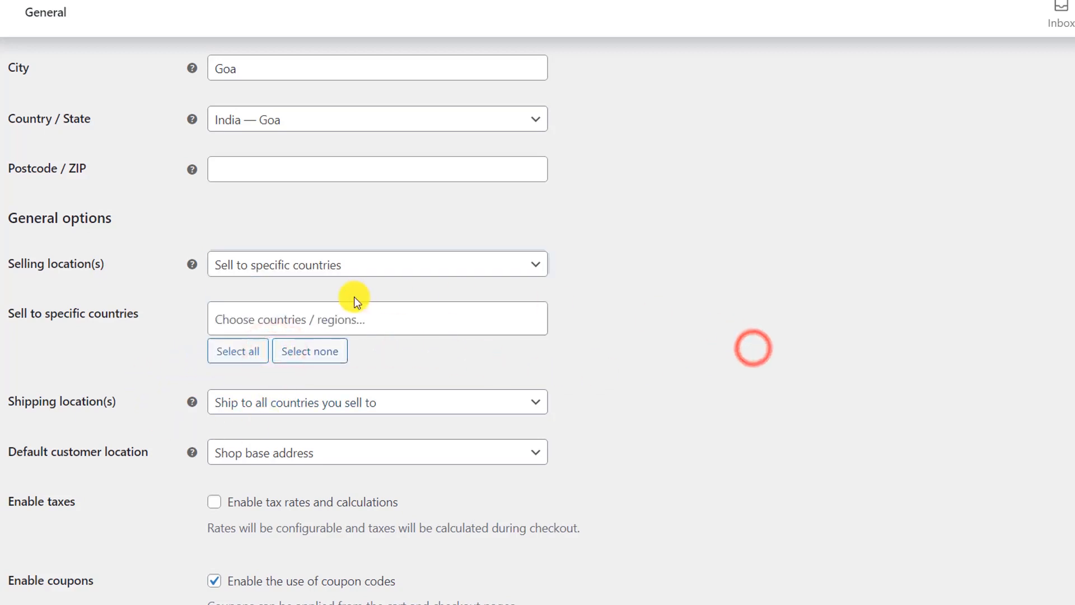
# Step: Add India and Canada to the specific countries the store sells to
pyautogui.click(356, 316)
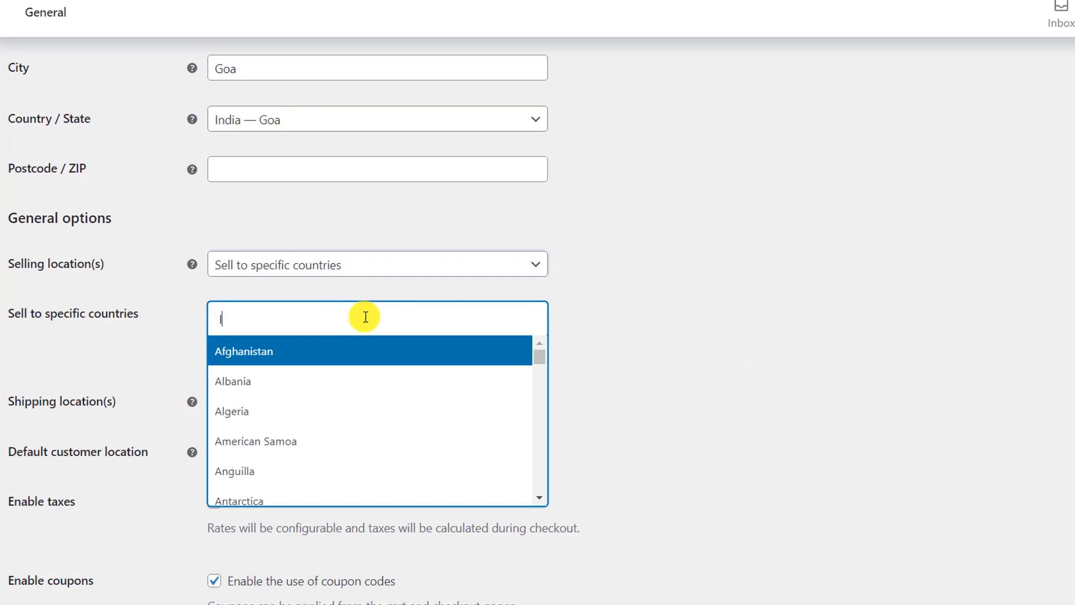
pyautogui.write('India')
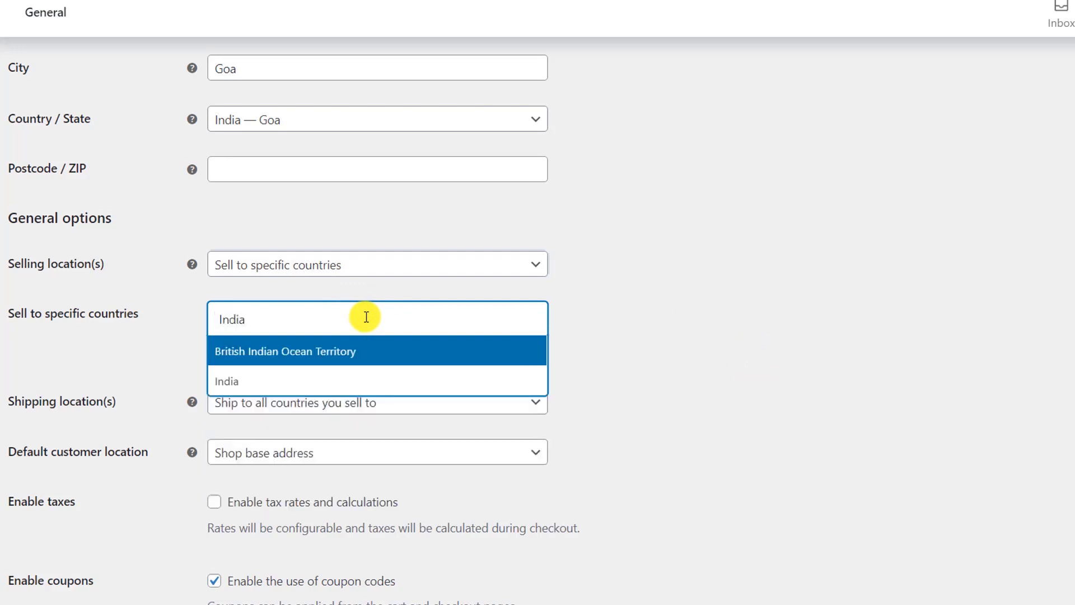
pyautogui.click(278, 379)
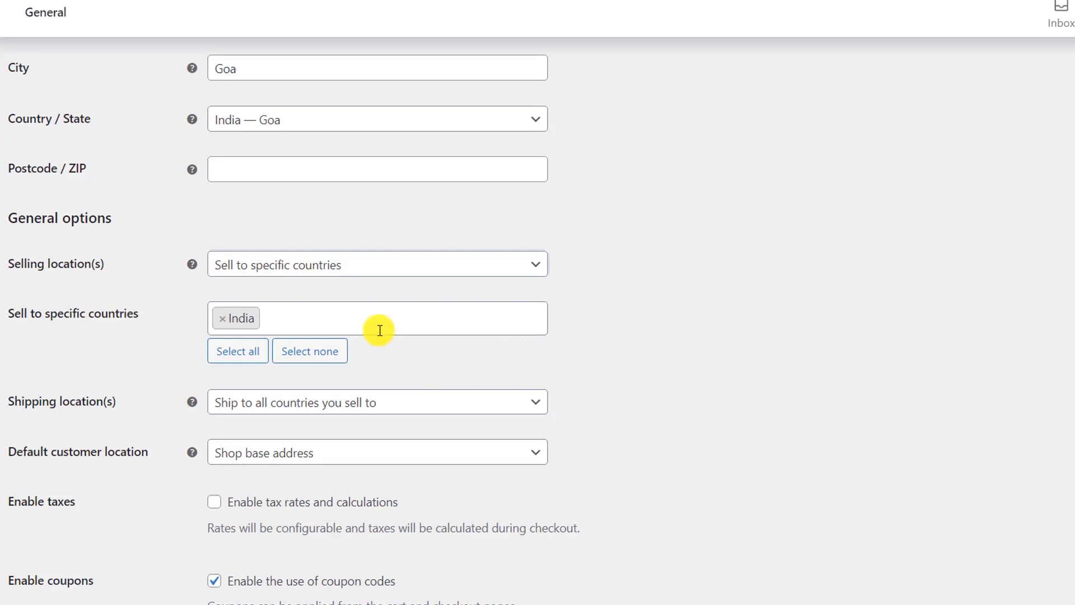
pyautogui.write('Cali')
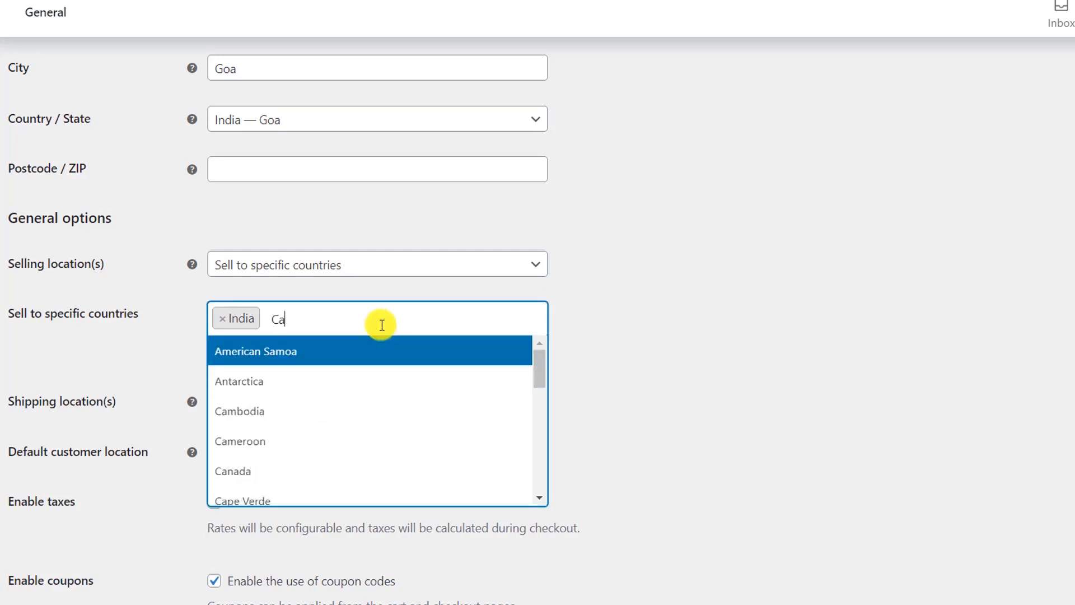
pyautogui.press('BackSpace')
pyautogui.press('BackSpace')
pyautogui.write('nd')
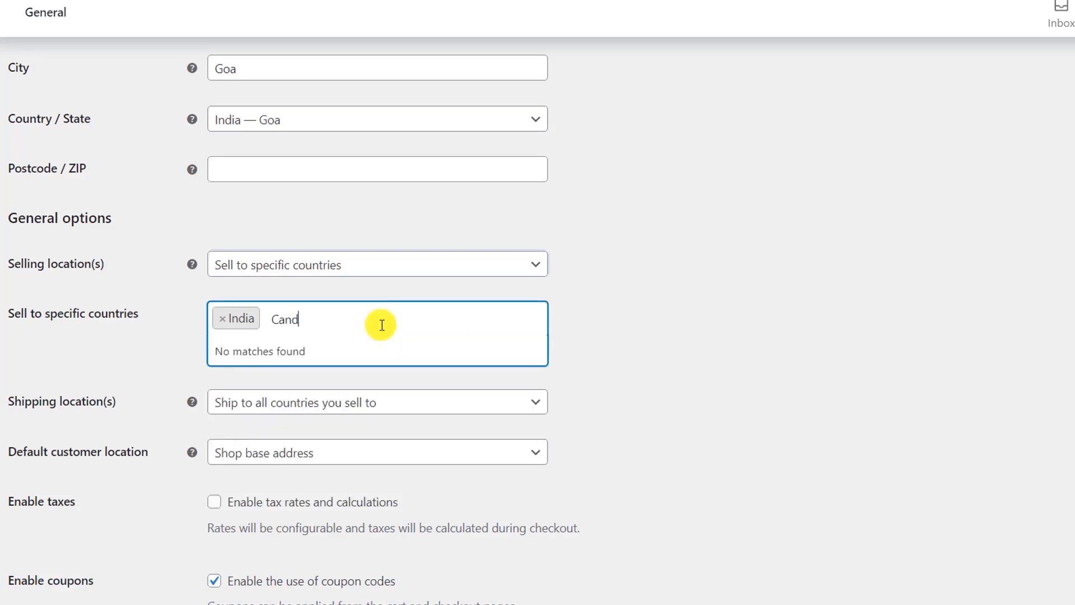
pyautogui.write('a')
pyautogui.press('BackSpace')
pyautogui.press('BackSpace')
pyautogui.write('a')
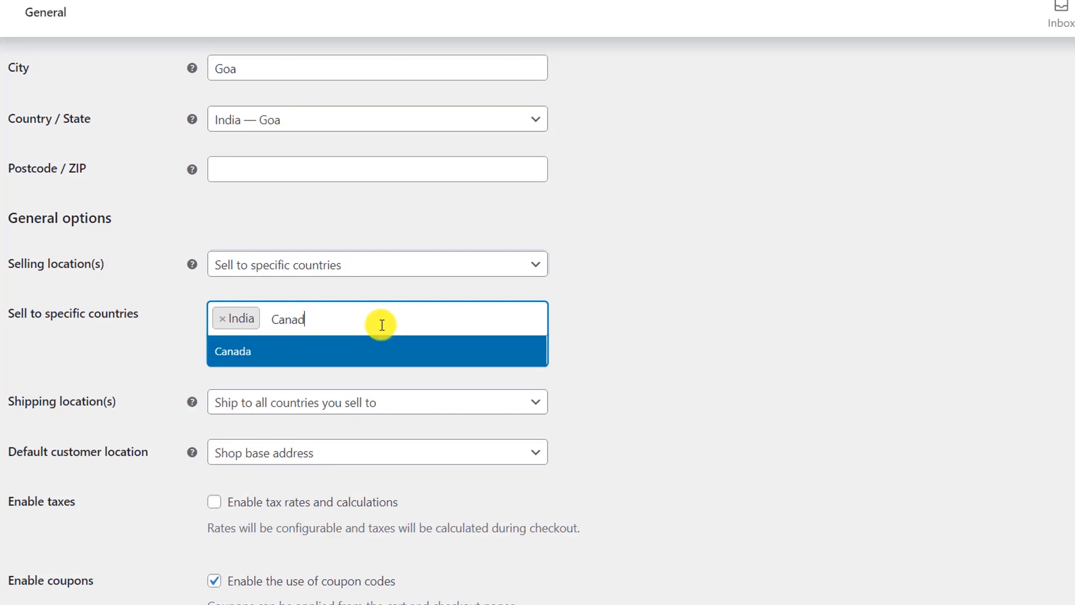
pyautogui.click(386, 350)
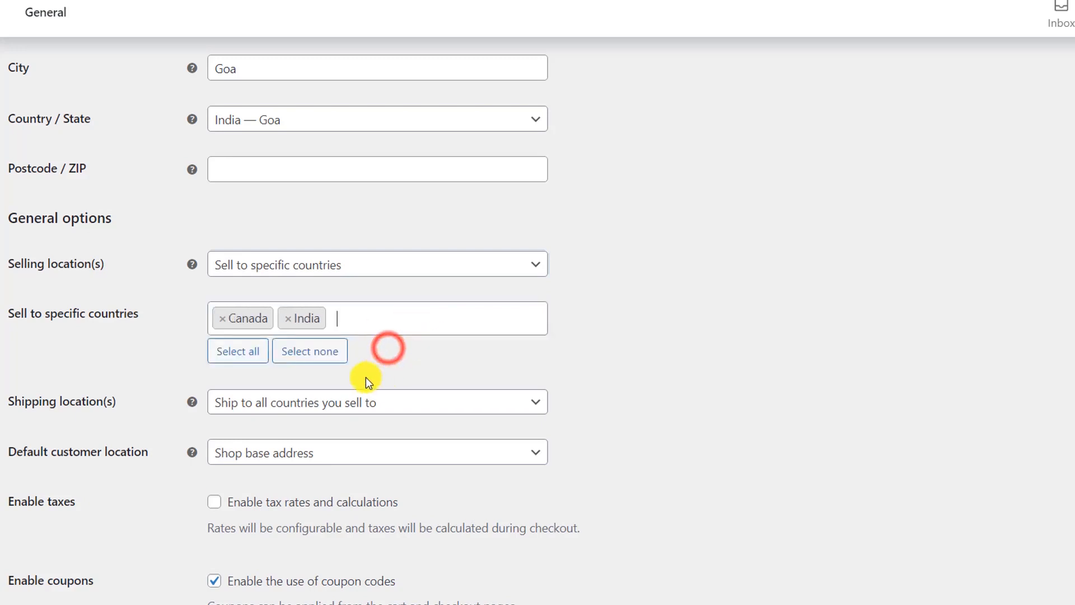
# Step: Remove Canada from selling countries and ship only to India
pyautogui.click(219, 318)
pyautogui.click(759, 348)
pyautogui.scroll(-3, 761, 349)
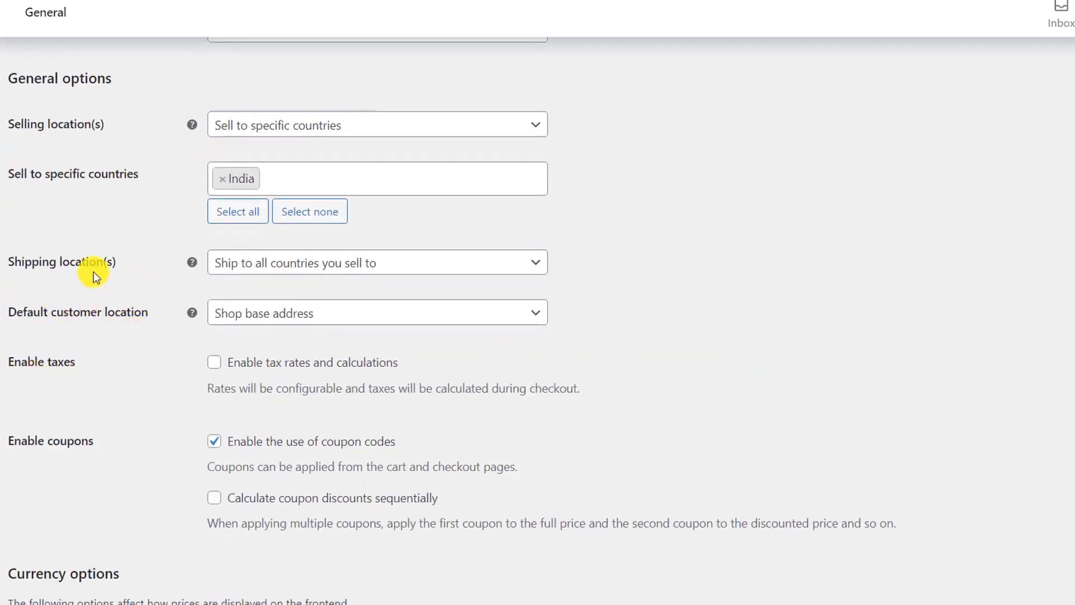
pyautogui.click(272, 270)
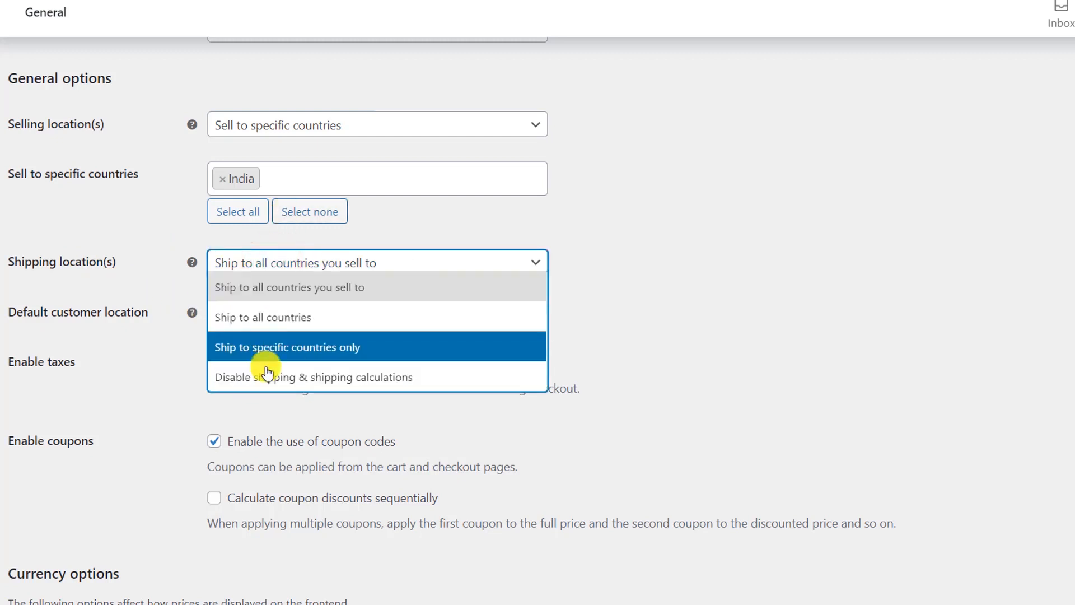
pyautogui.click(260, 348)
pyautogui.click(333, 314)
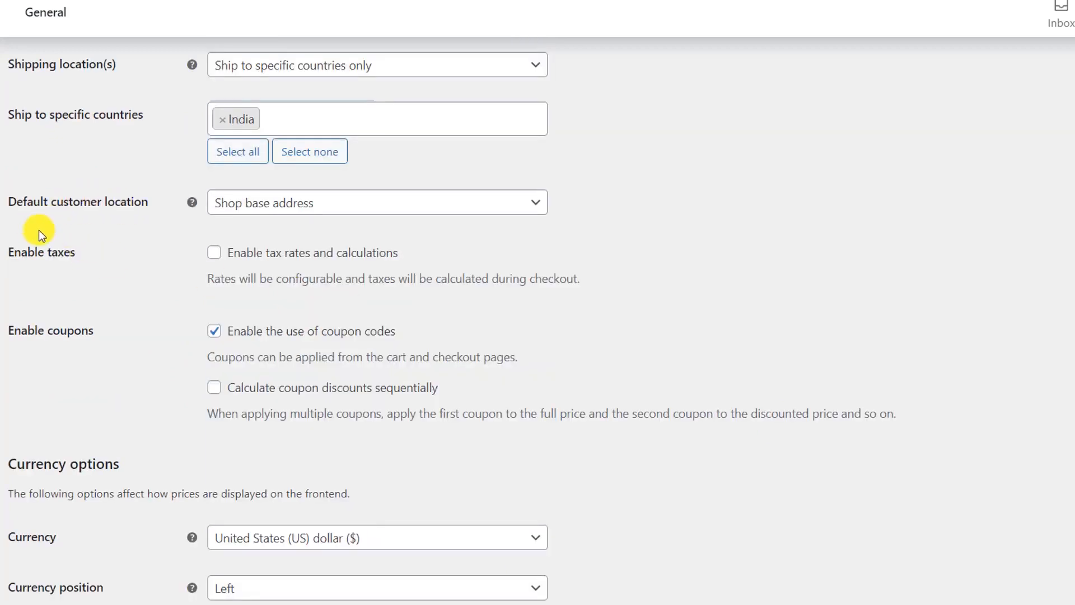
# Step: Set default customer location to No location by default and enable taxes
pyautogui.click(332, 211)
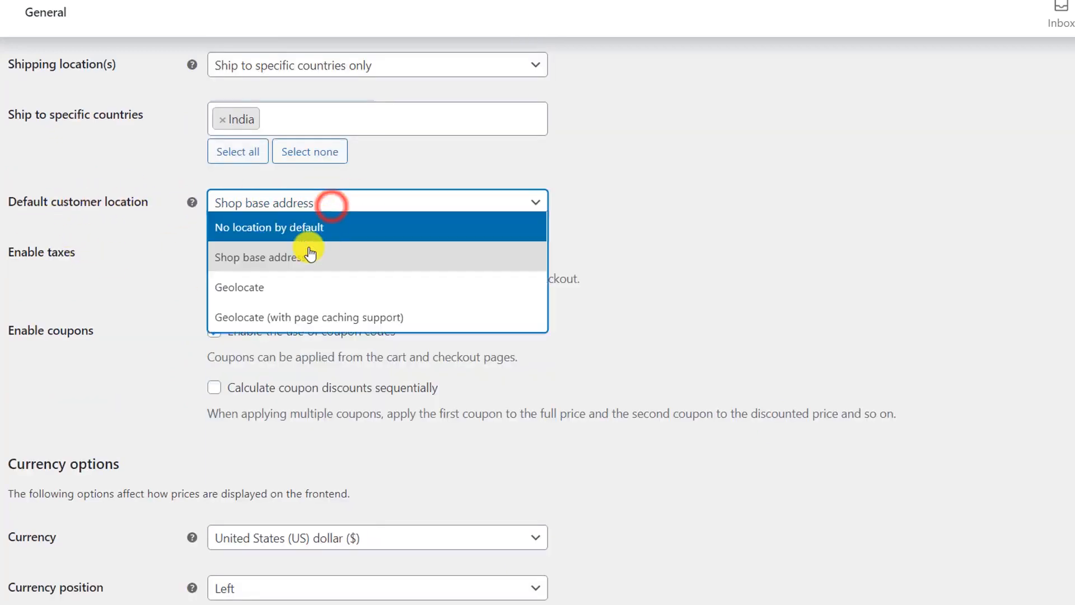
pyautogui.click(267, 227)
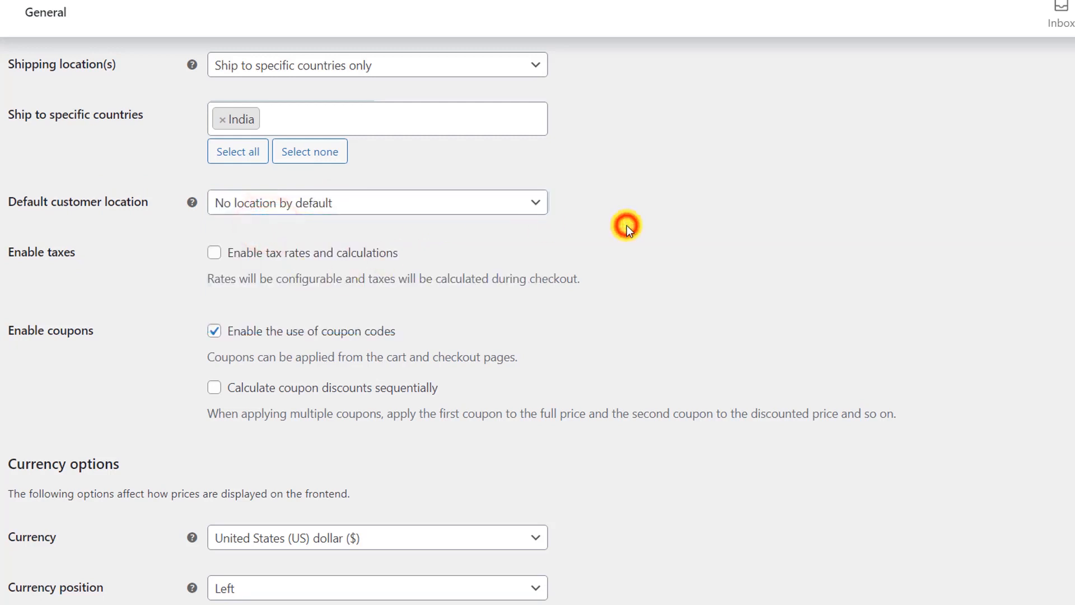
pyautogui.click(456, 209)
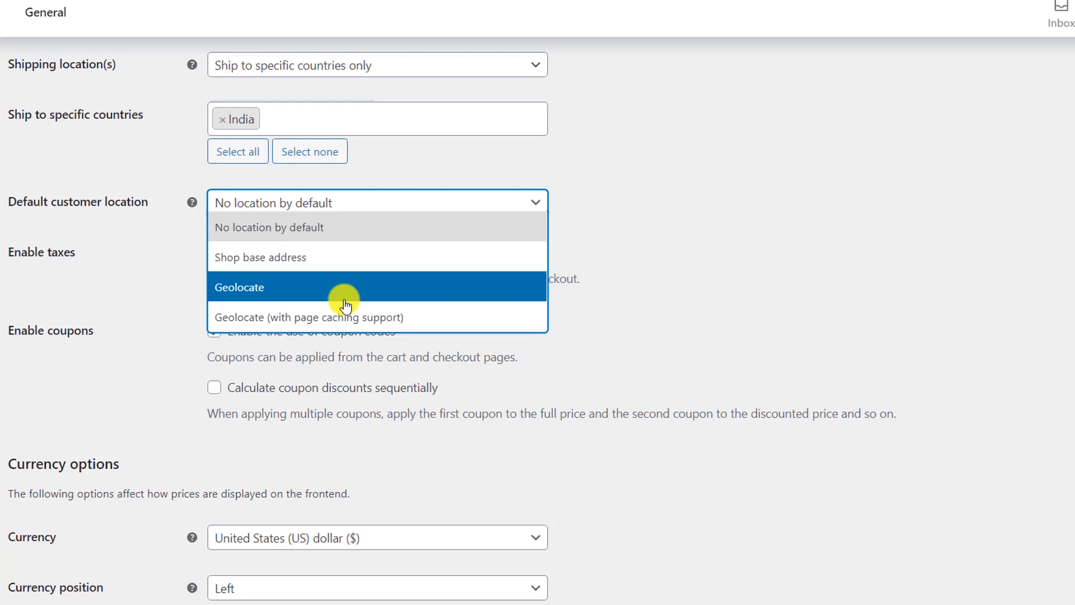
pyautogui.click(289, 225)
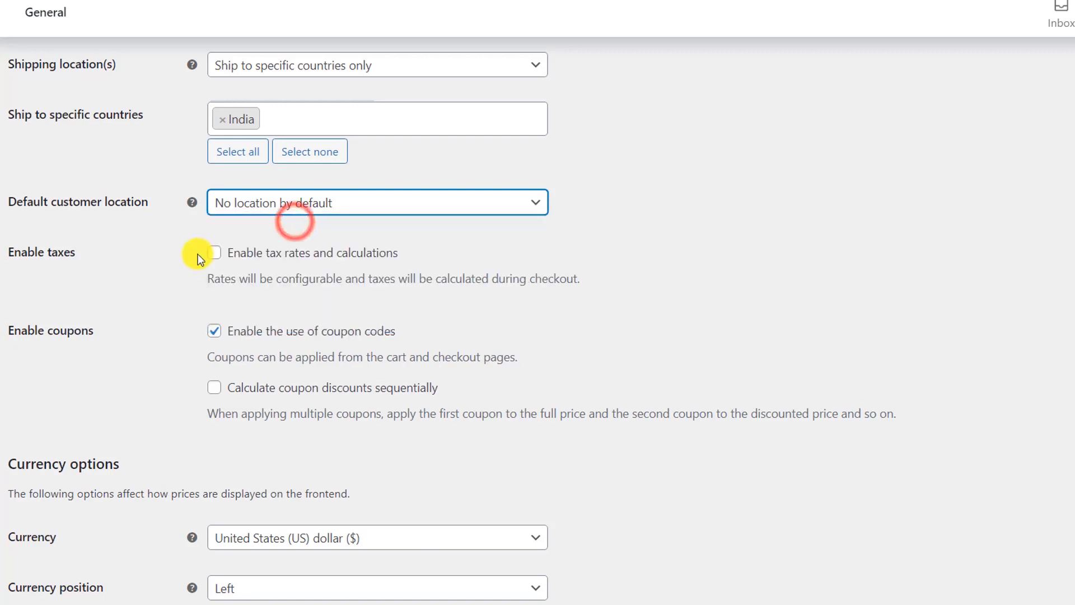
pyautogui.click(642, 260)
pyautogui.scroll(-2, 642, 260)
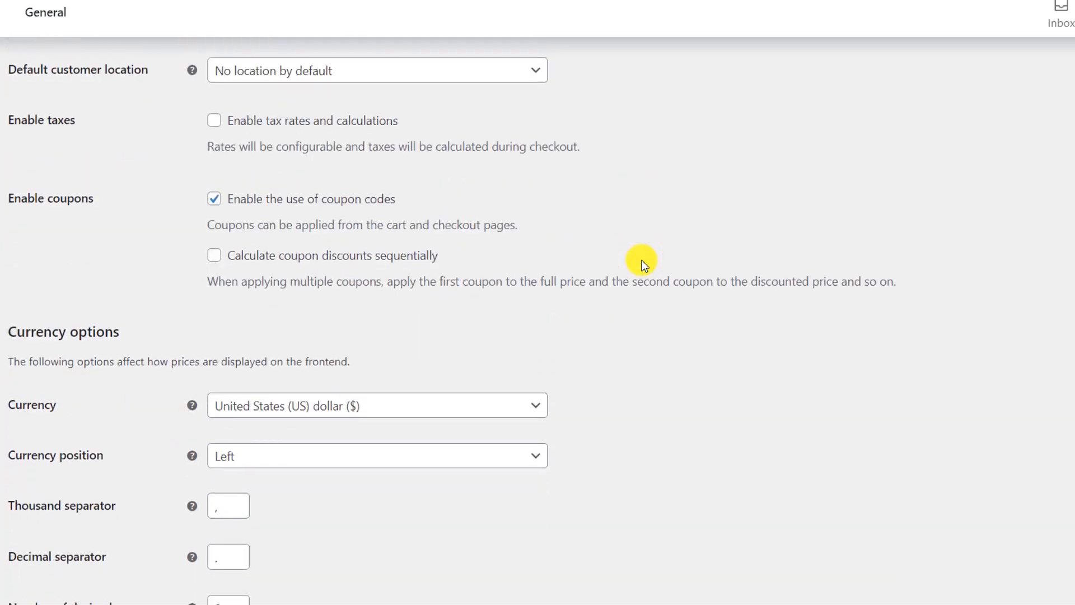
pyautogui.click(216, 130)
# Step: Set the store currency to Indian rupee (₹) and save the general settings
pyautogui.scroll(-2, 385, 166)
pyautogui.scroll(-1, 288, 210)
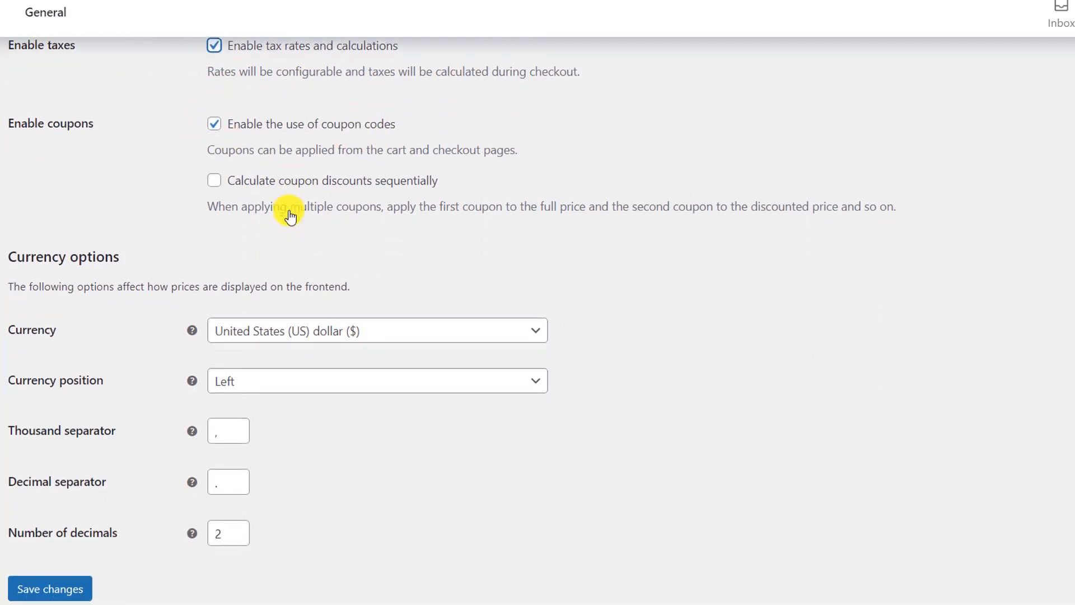
pyautogui.scroll(-1, 289, 216)
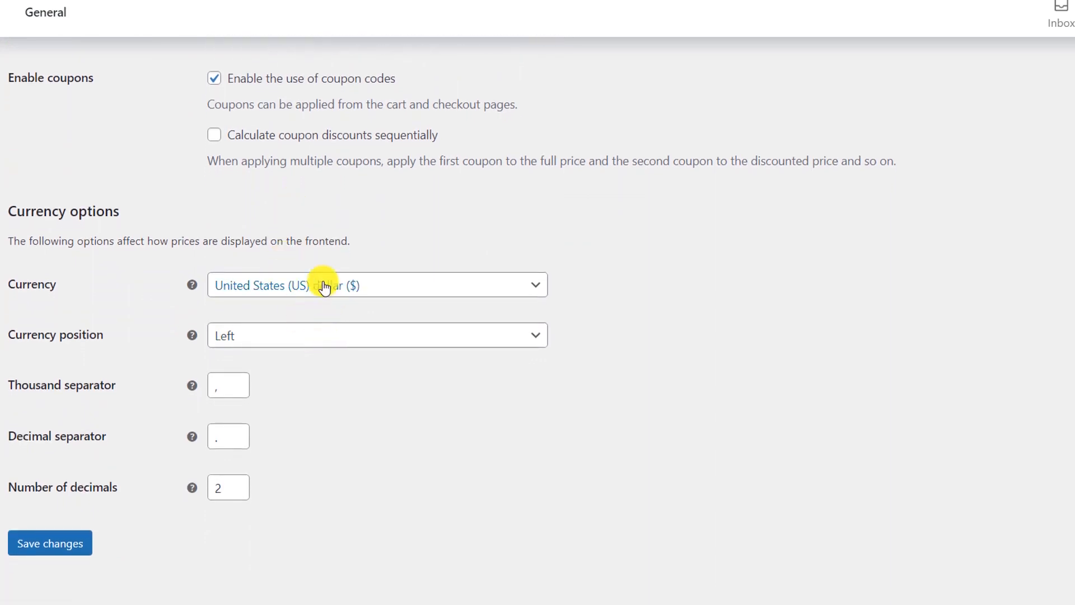
pyautogui.click(324, 286)
pyautogui.click(407, 441)
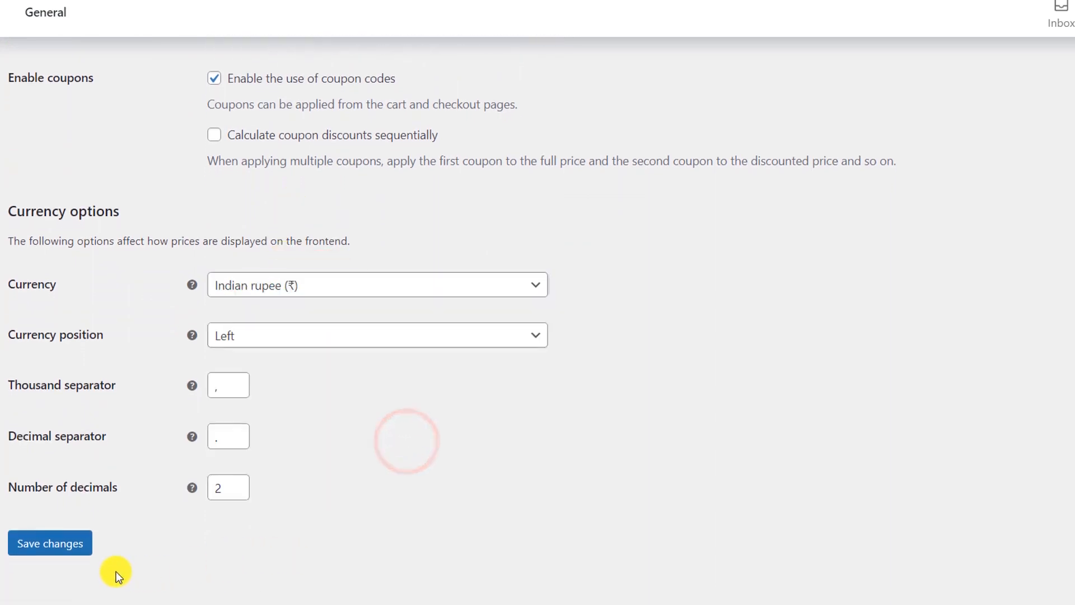
pyautogui.click(66, 554)
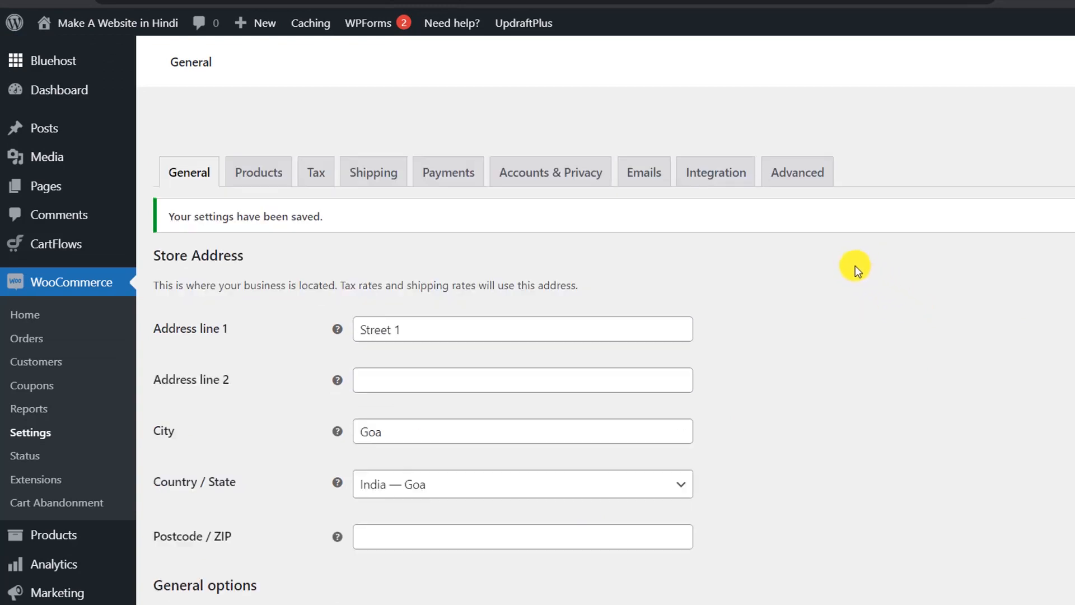
# Step: View the live Store page listing 31 products in rupees, e.g. Anchor Bracelet ₹150.00
pyautogui.click(250, 129)
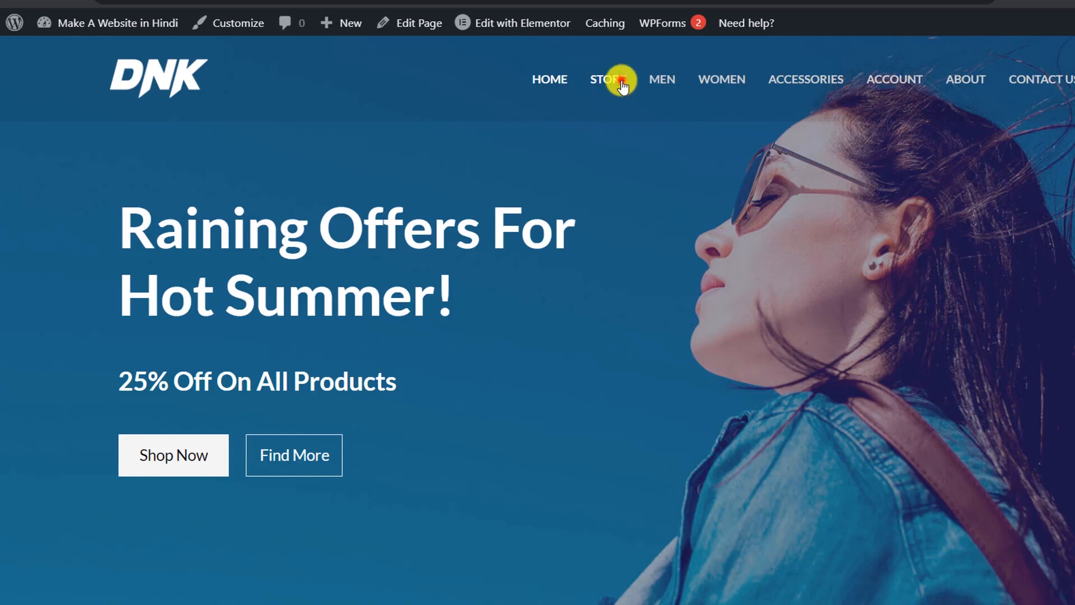
pyautogui.click(620, 79)
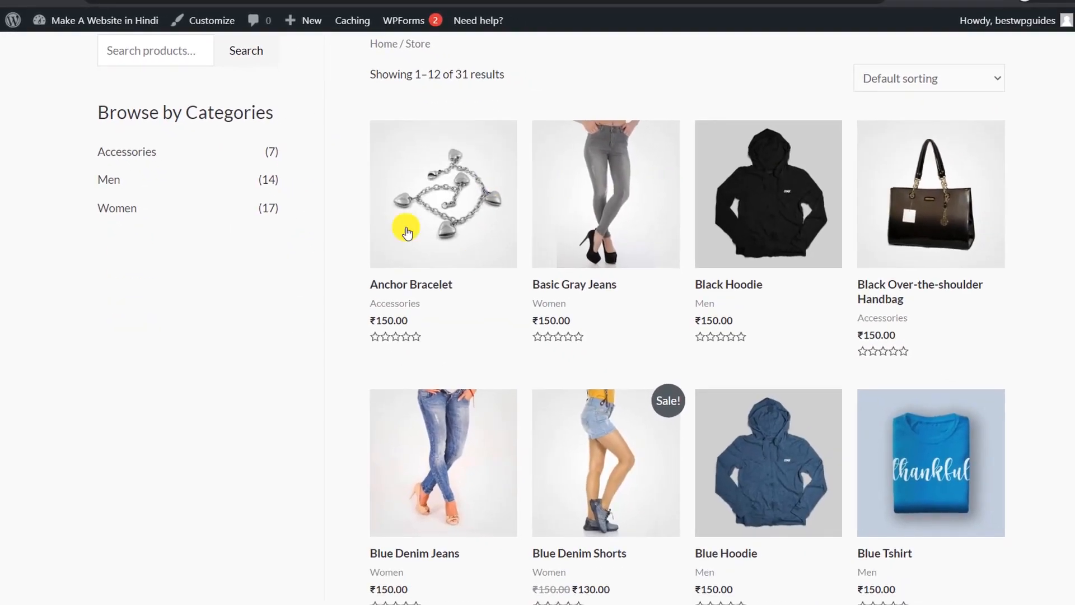
pyautogui.scroll(-2, 526, 219)
pyautogui.scroll(4, 538, 222)
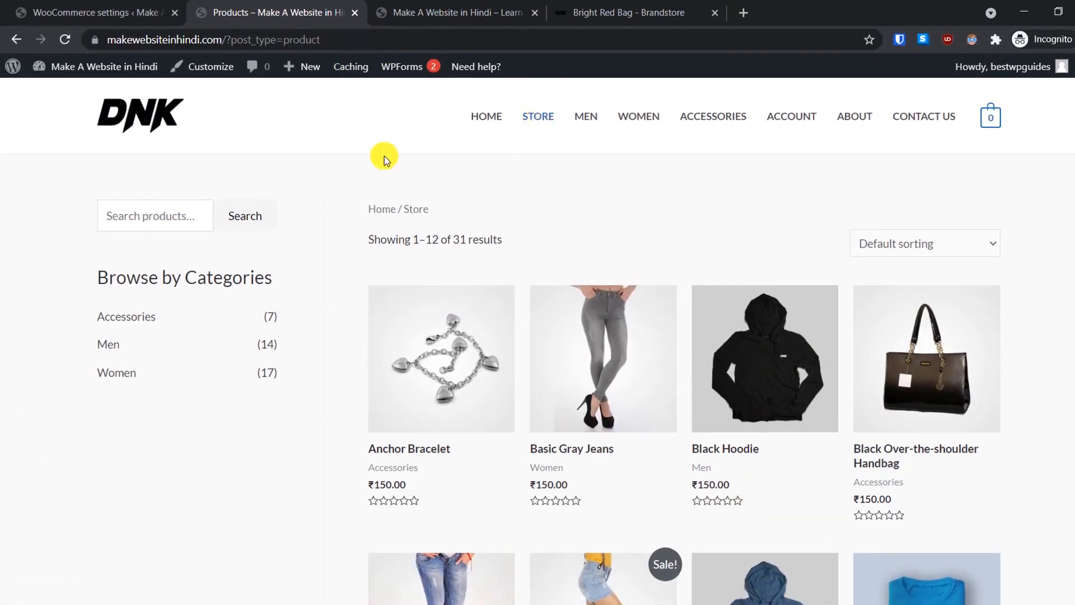
# Step: Switch the permalink structure to Post name (/%postname%/) and save it
pyautogui.click(84, 13)
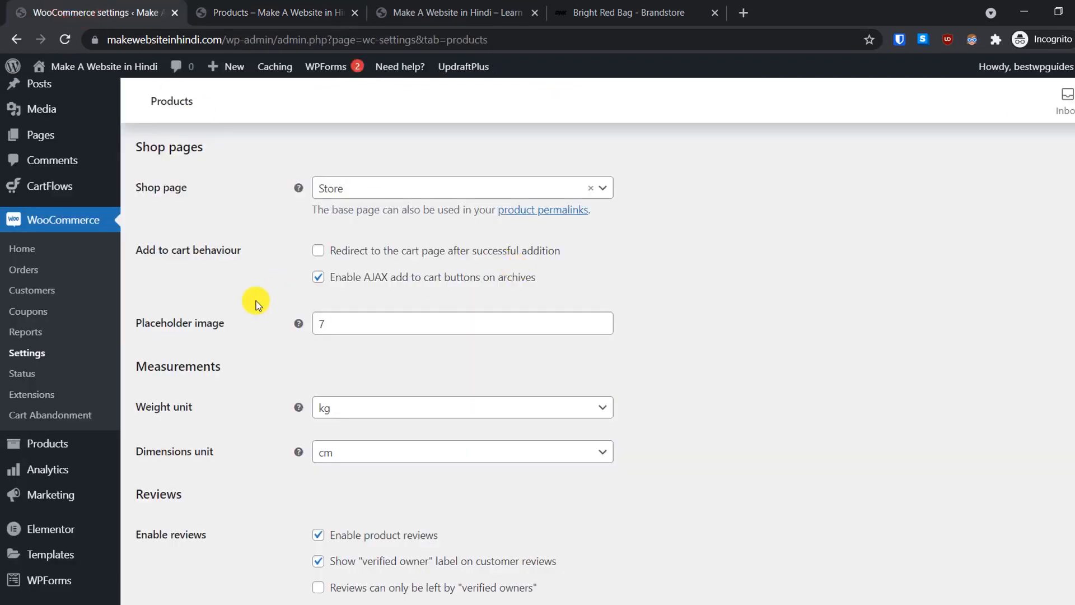
pyautogui.scroll(-2, 215, 364)
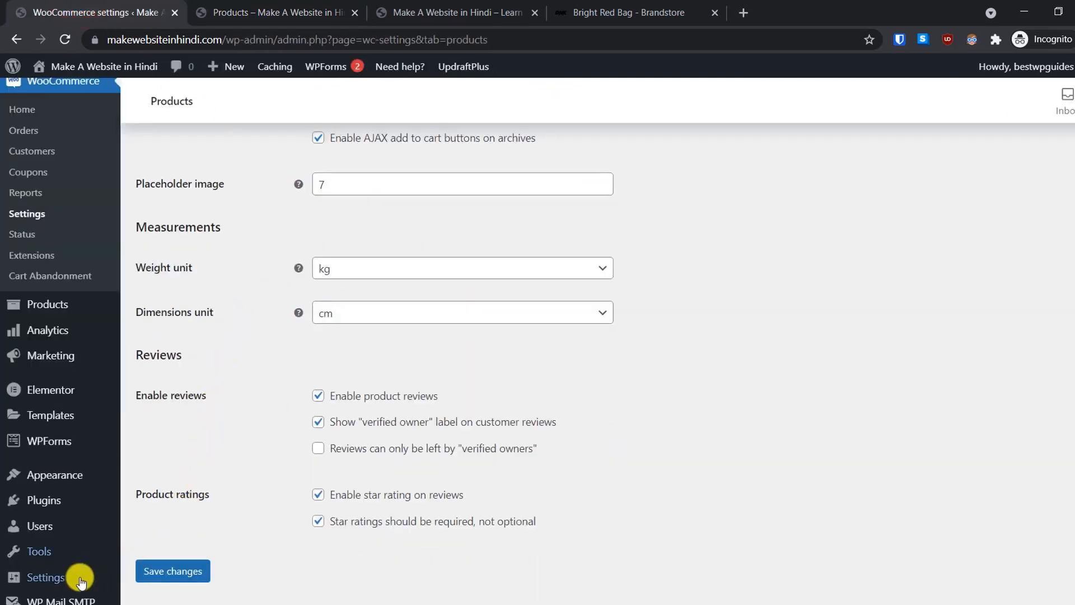
pyautogui.moveTo(51, 577)
pyautogui.click(158, 521)
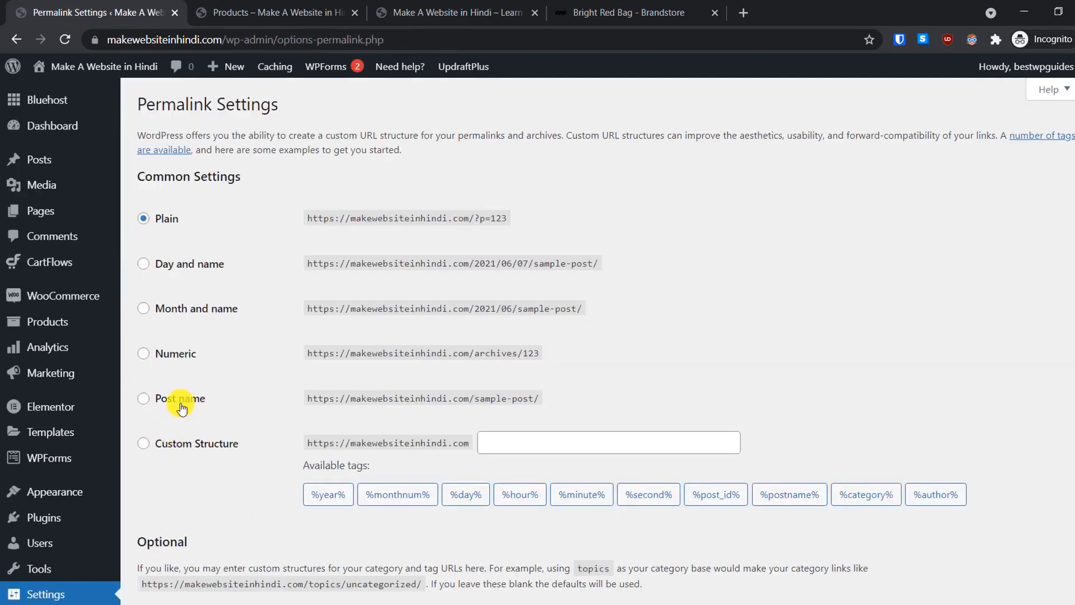
pyautogui.click(153, 399)
pyautogui.scroll(-10, 319, 392)
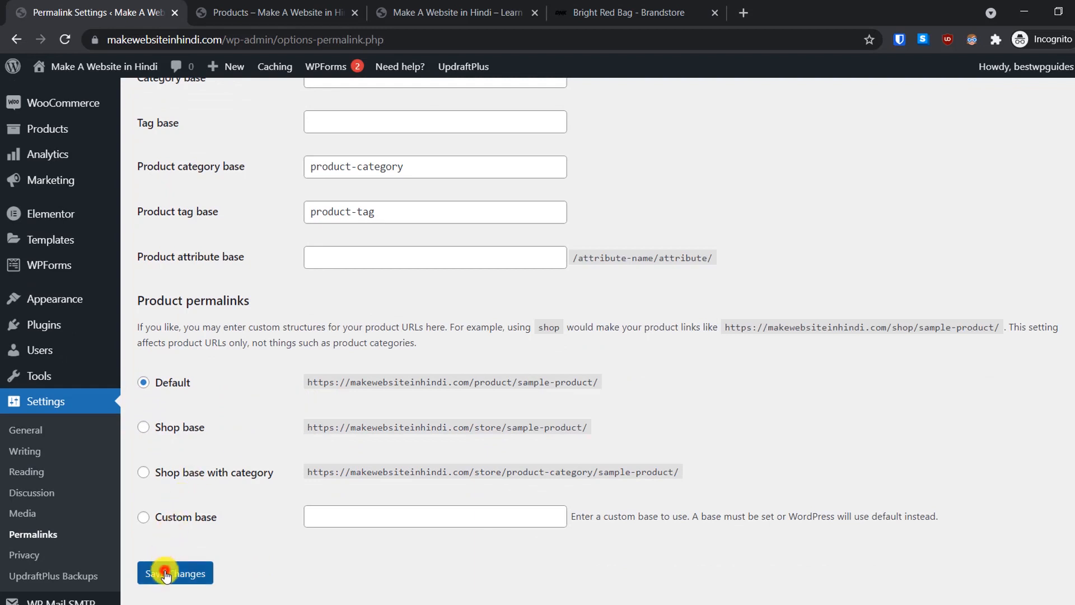
pyautogui.click(166, 575)
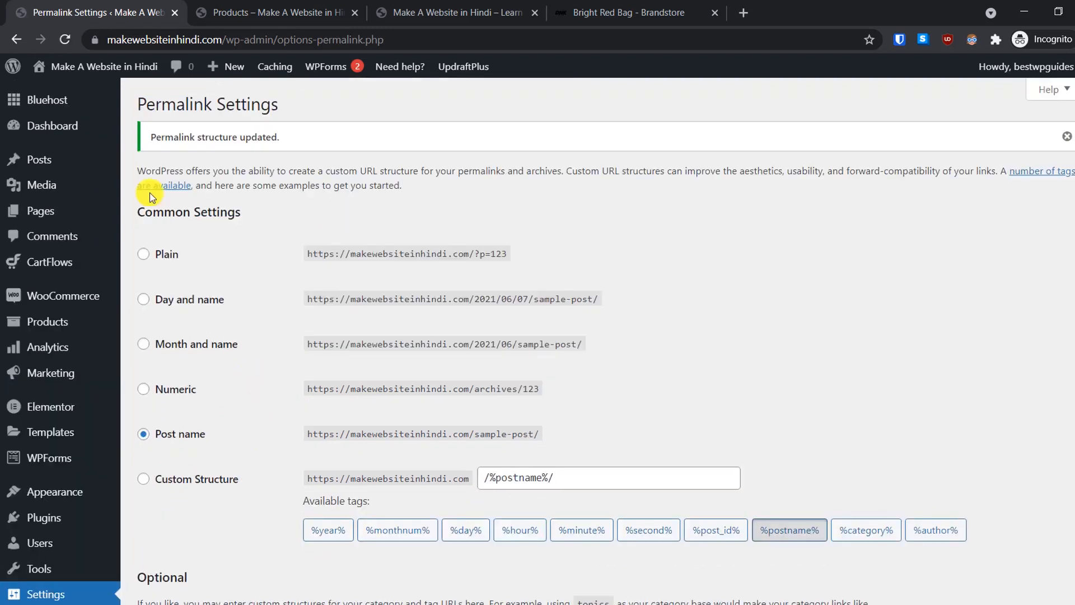
# Step: Open WooCommerce's Products settings and confirm the weight unit stays kg
pyautogui.moveTo(76, 294)
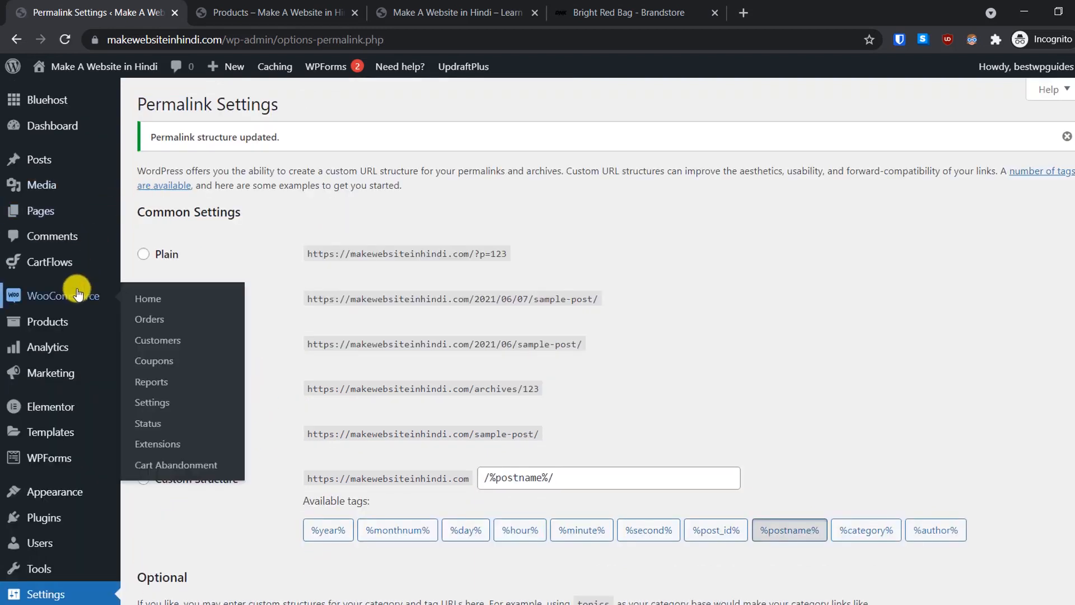
pyautogui.click(156, 417)
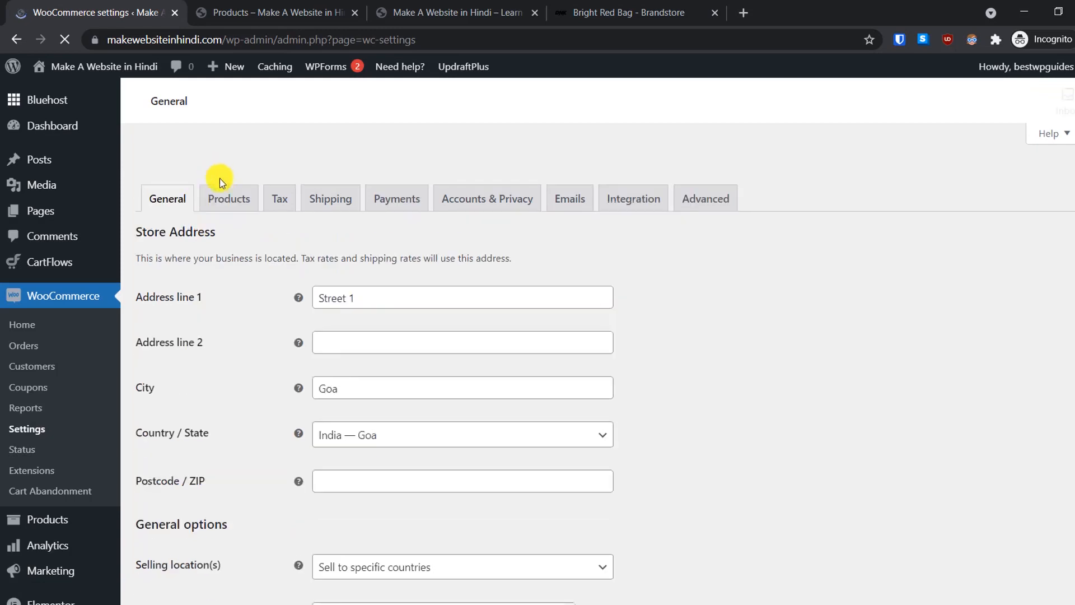
pyautogui.click(225, 192)
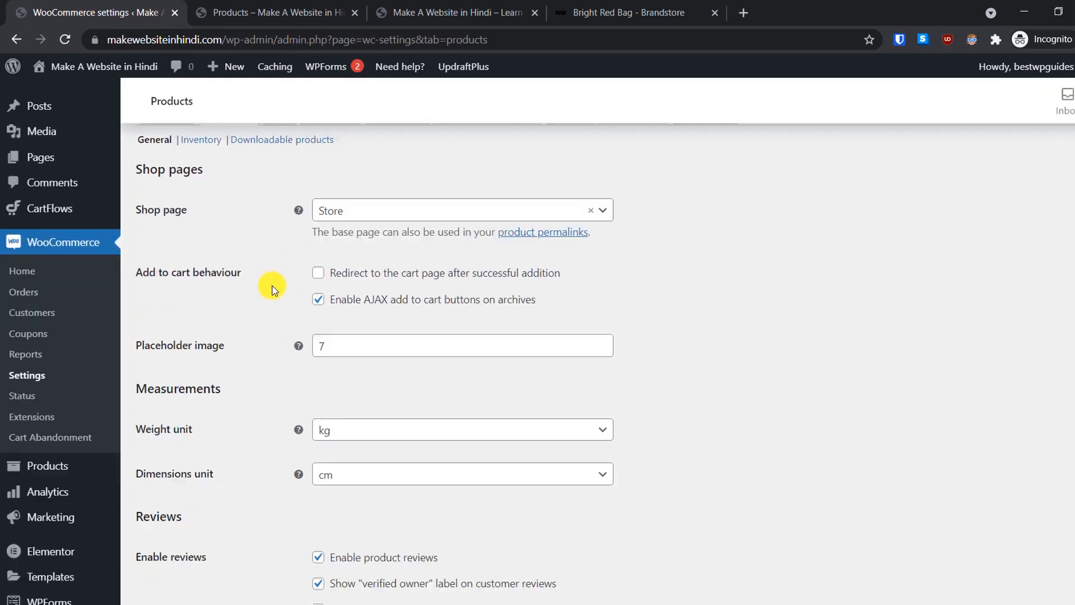
pyautogui.scroll(-2, 272, 285)
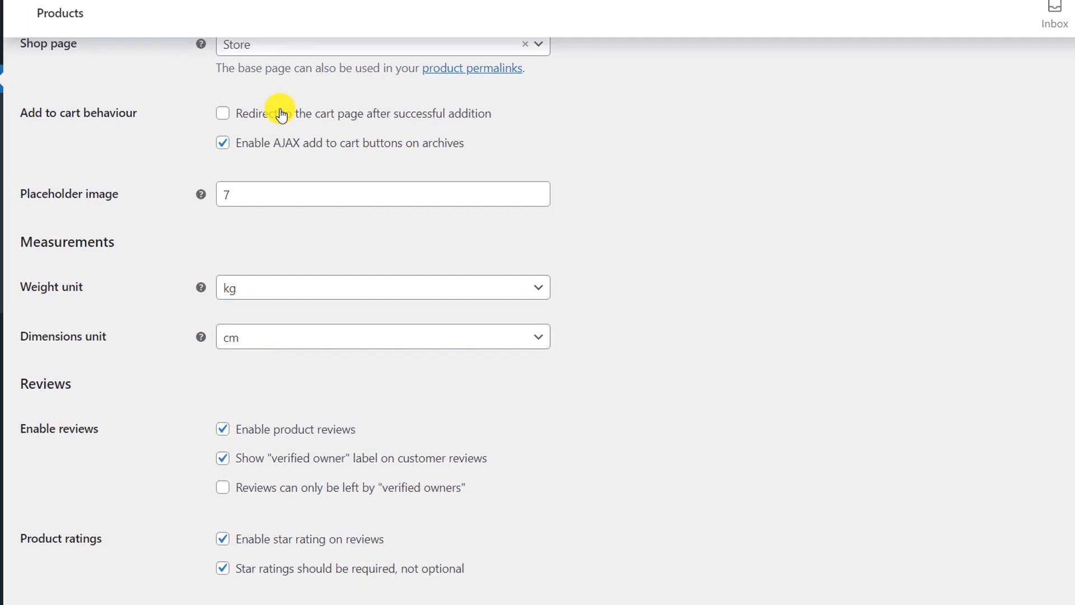
pyautogui.scroll(-1, 269, 111)
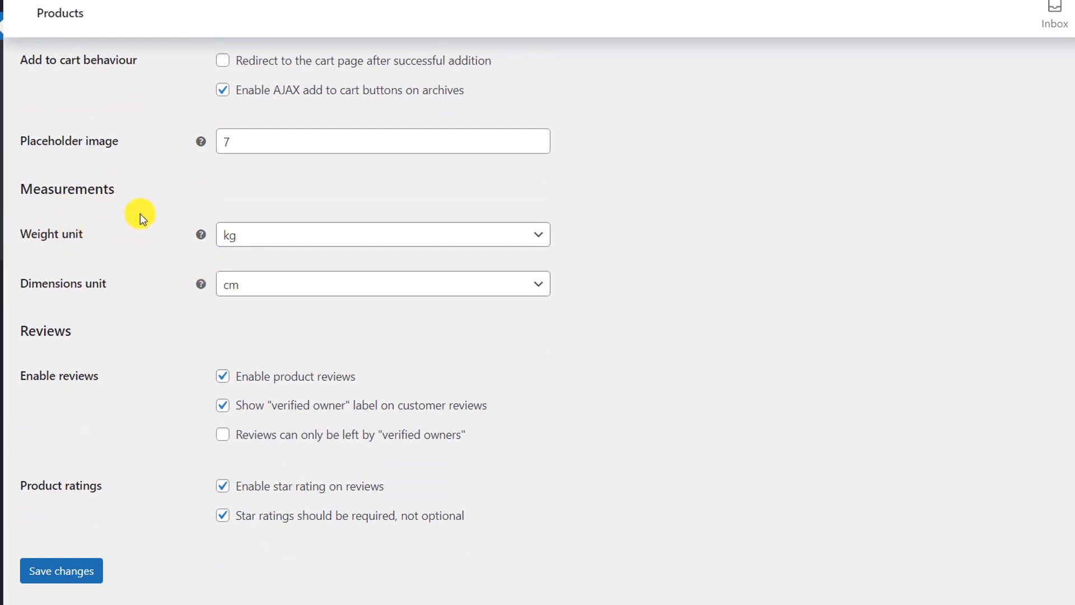
pyautogui.click(297, 242)
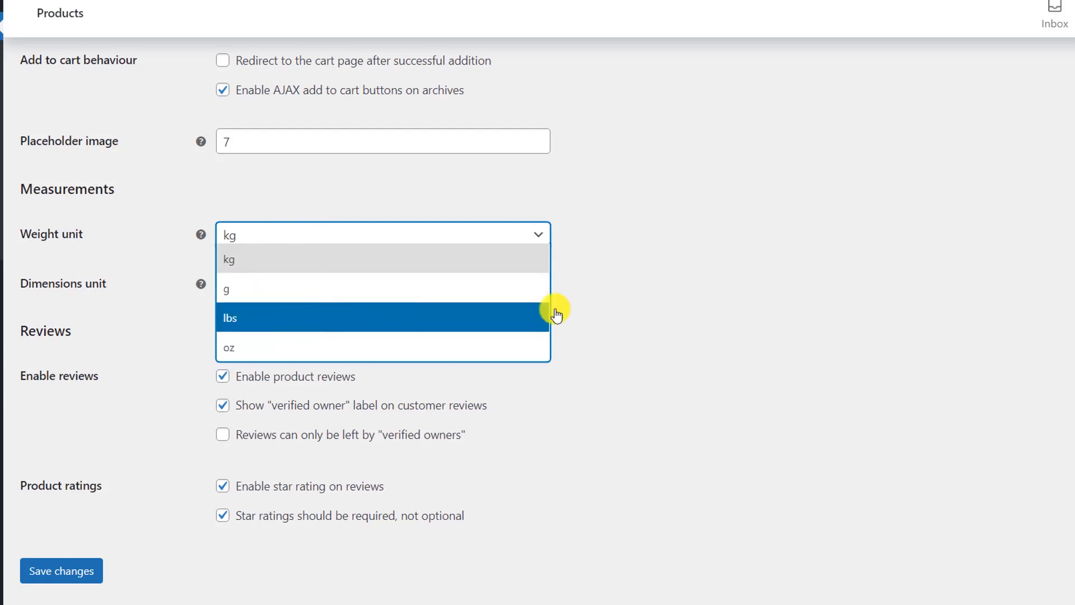
pyautogui.click(670, 288)
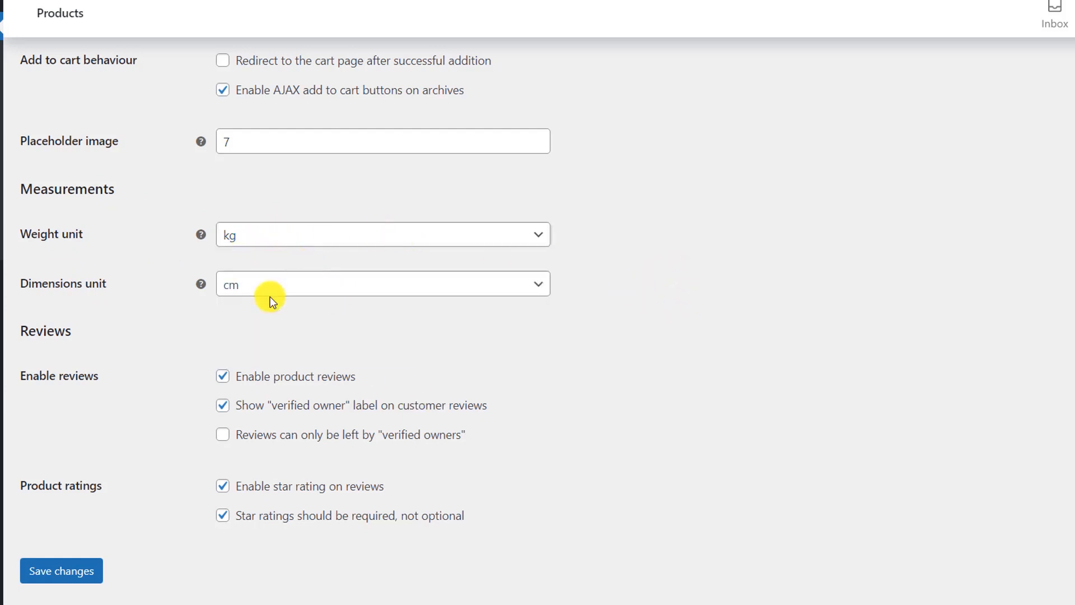
# Step: Keep cm as the dimensions unit and save the product settings
pyautogui.scroll(-1, 270, 296)
pyautogui.click(255, 273)
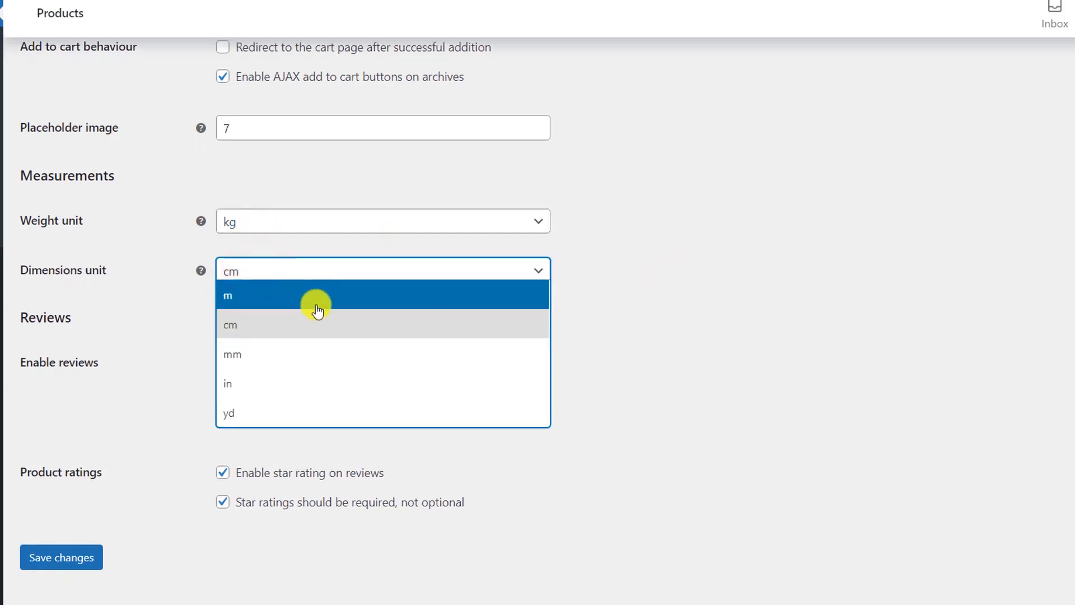
pyautogui.click(680, 355)
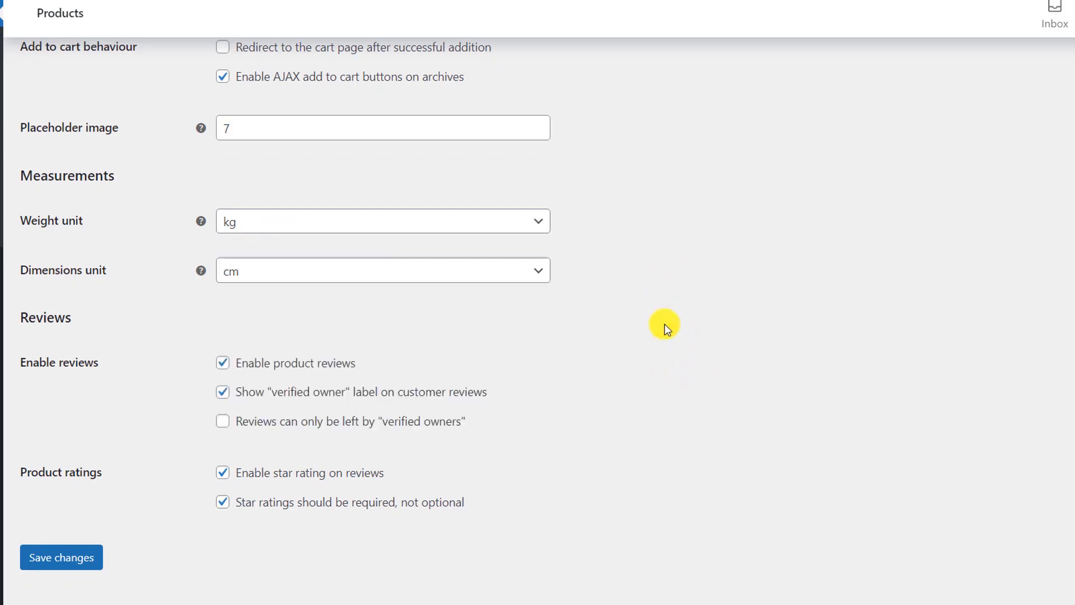
pyautogui.scroll(-1, 665, 321)
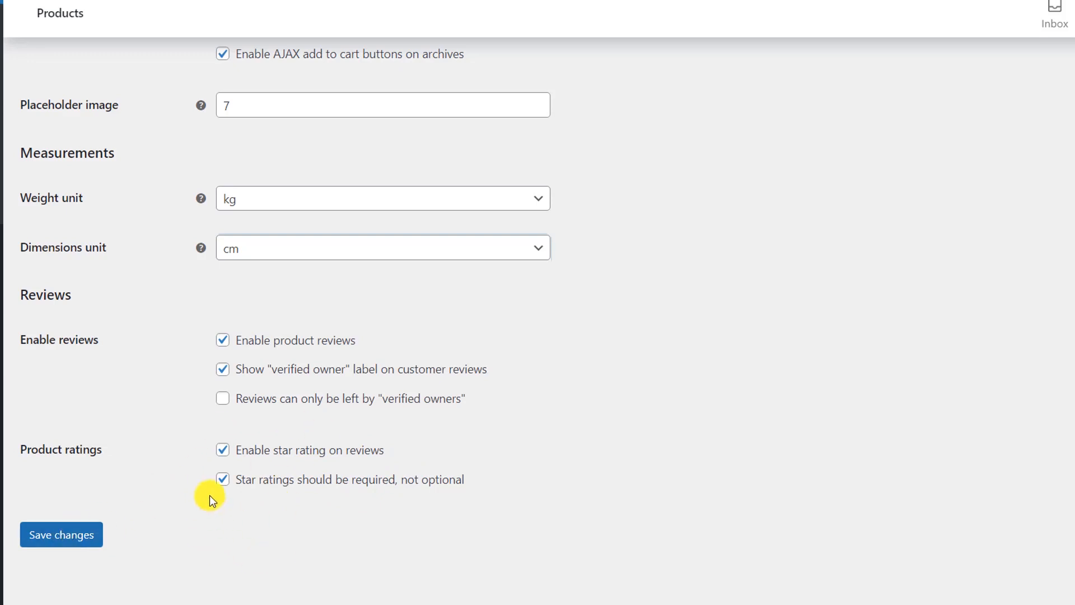
pyautogui.click(66, 540)
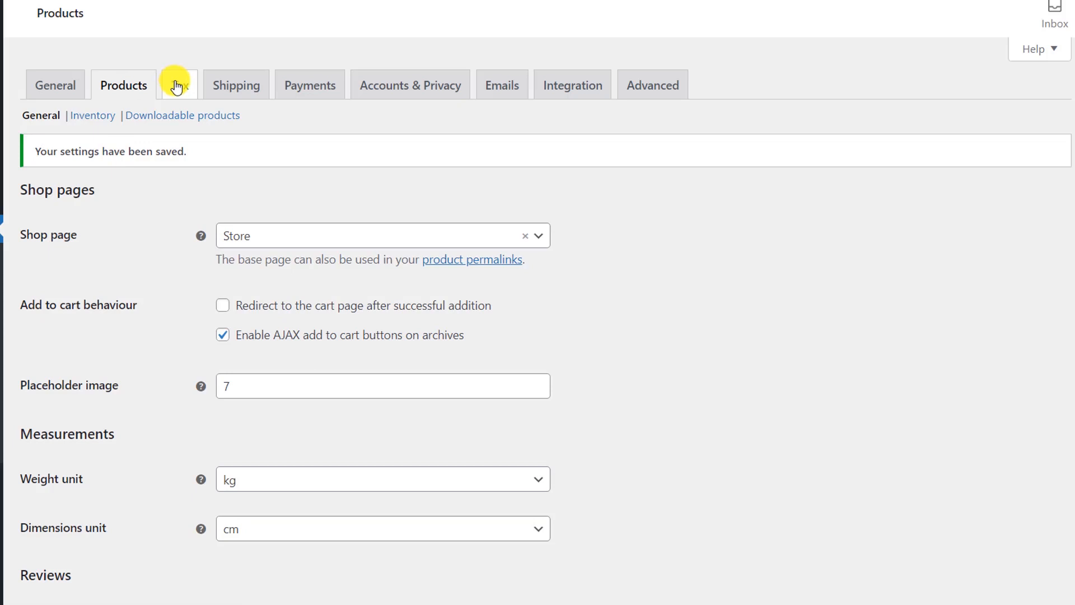
pyautogui.click(177, 87)
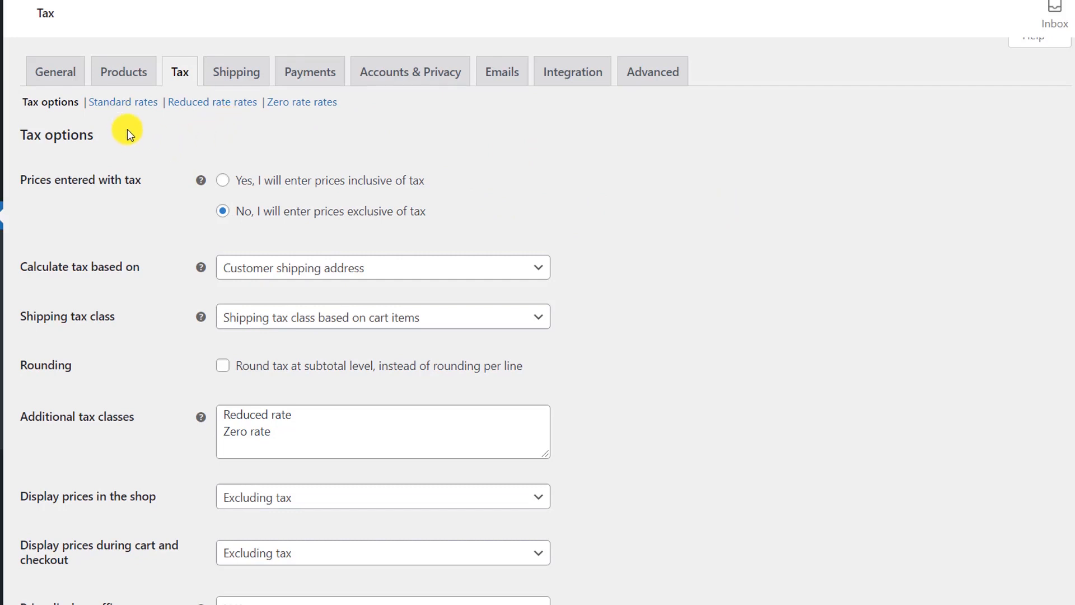
# Step: Add a standard tax rate for IN at 12% named VAT 12, excluding shipping, and save
pyautogui.click(124, 102)
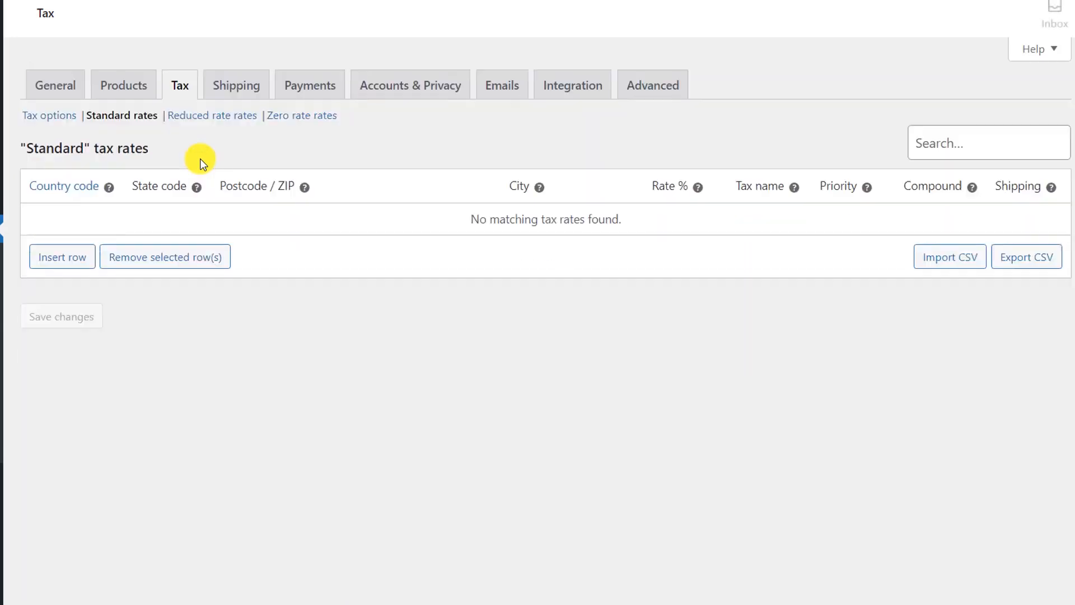
pyautogui.click(53, 270)
pyautogui.click(53, 217)
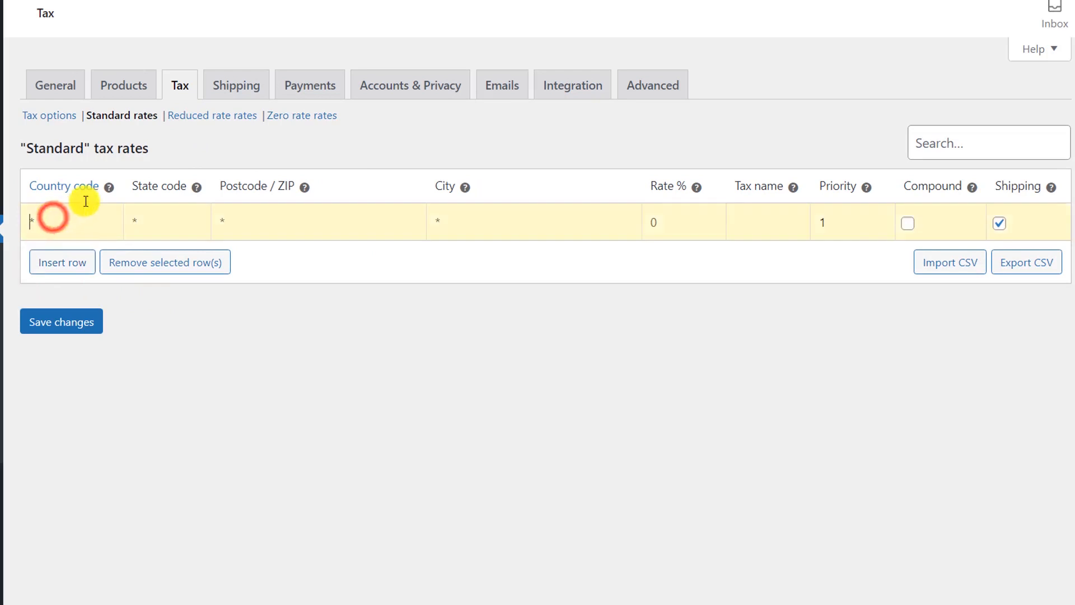
pyautogui.write('INDI')
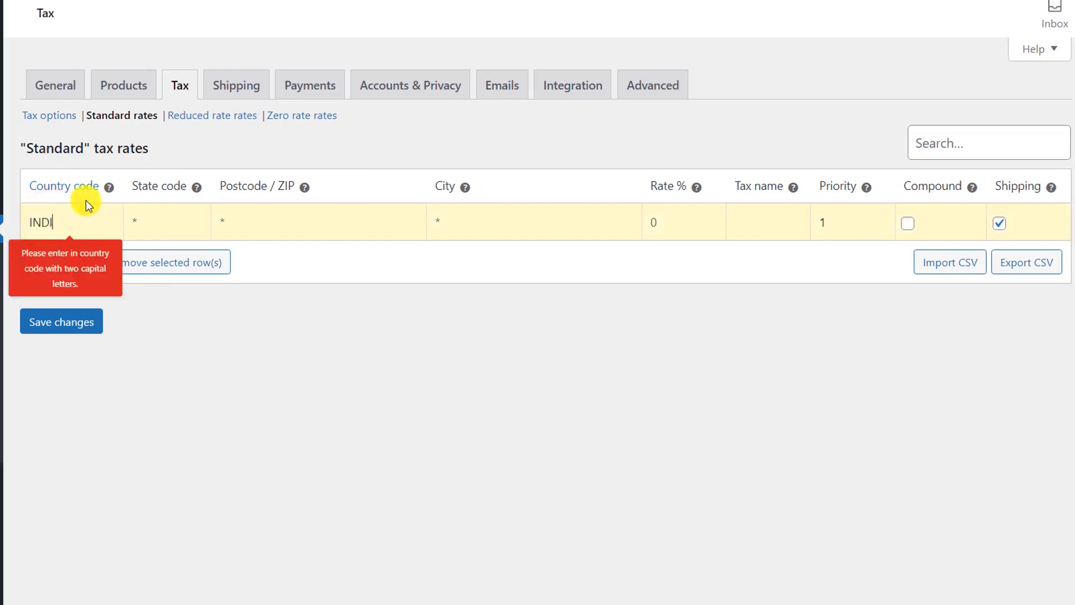
pyautogui.press('BackSpace')
pyautogui.press('BackSpace')
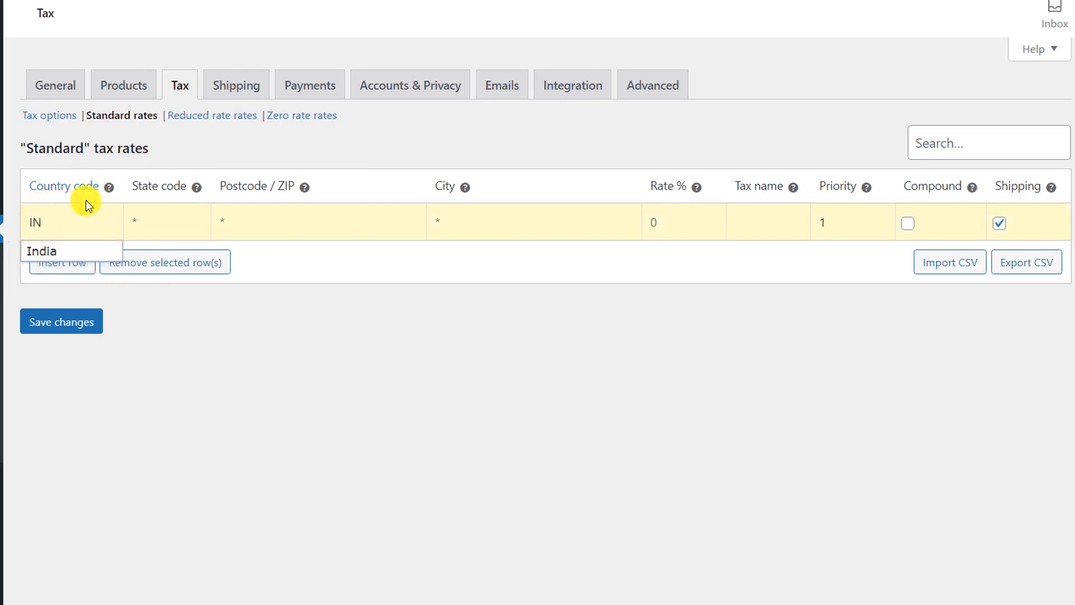
pyautogui.click(73, 241)
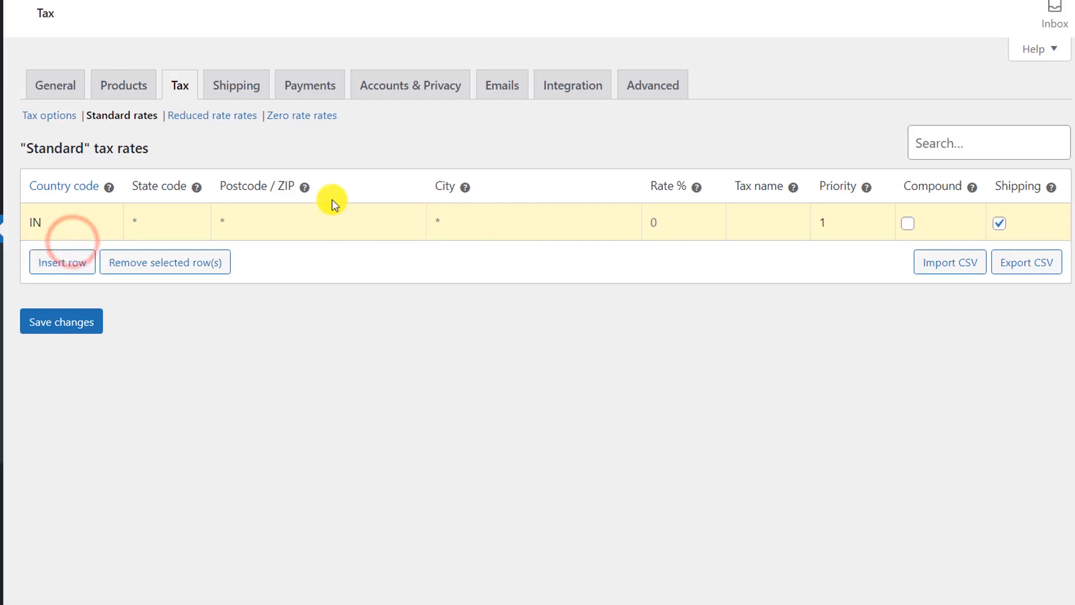
pyautogui.click(696, 207)
pyautogui.write('12')
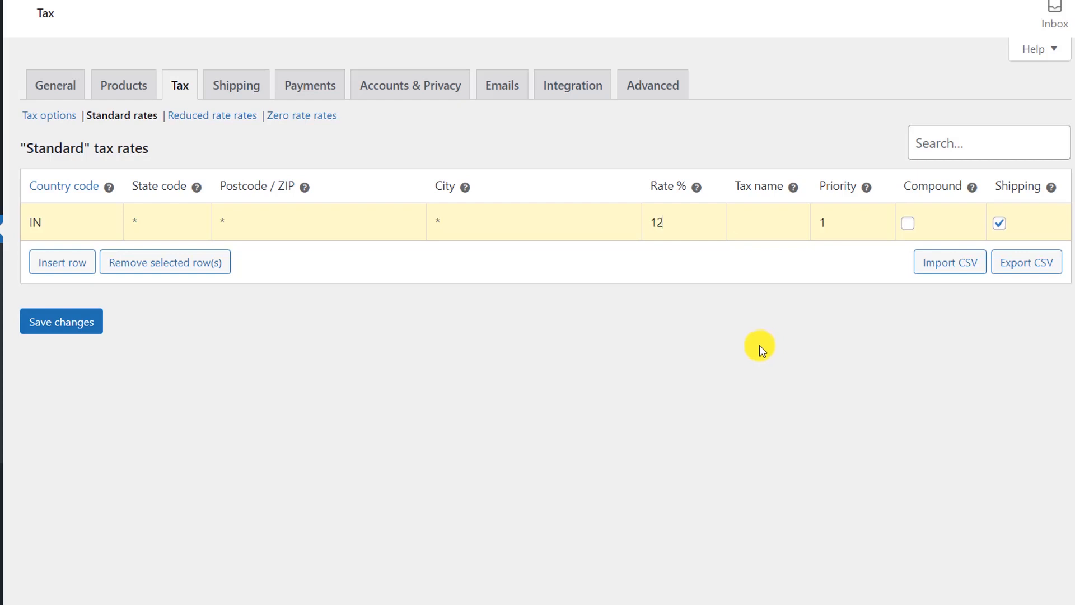
pyautogui.write('VAT 12')
pyautogui.press('Tab')
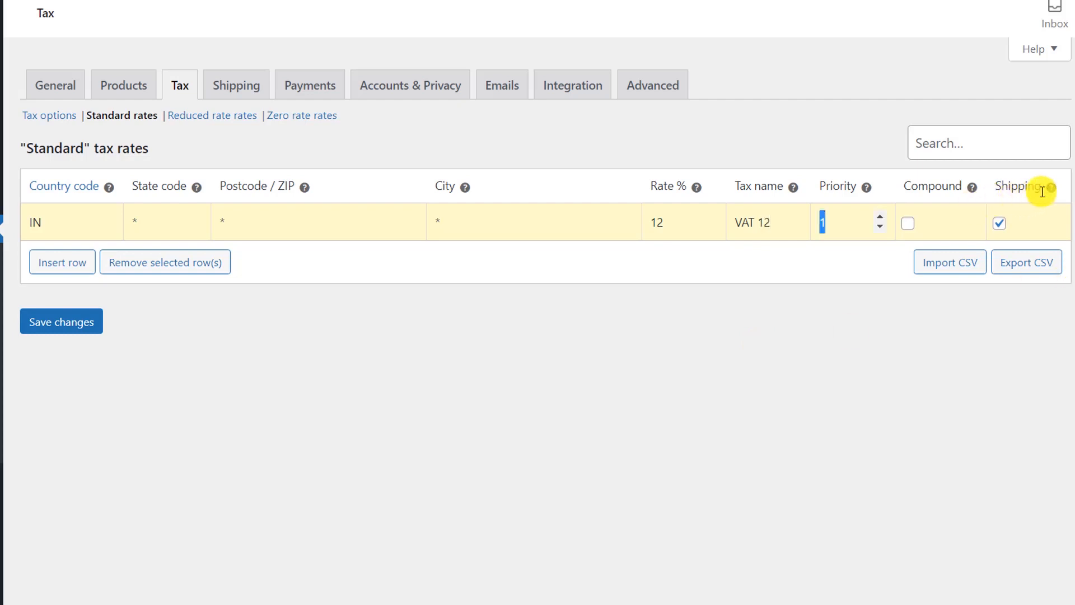
pyautogui.click(1003, 224)
pyautogui.click(63, 322)
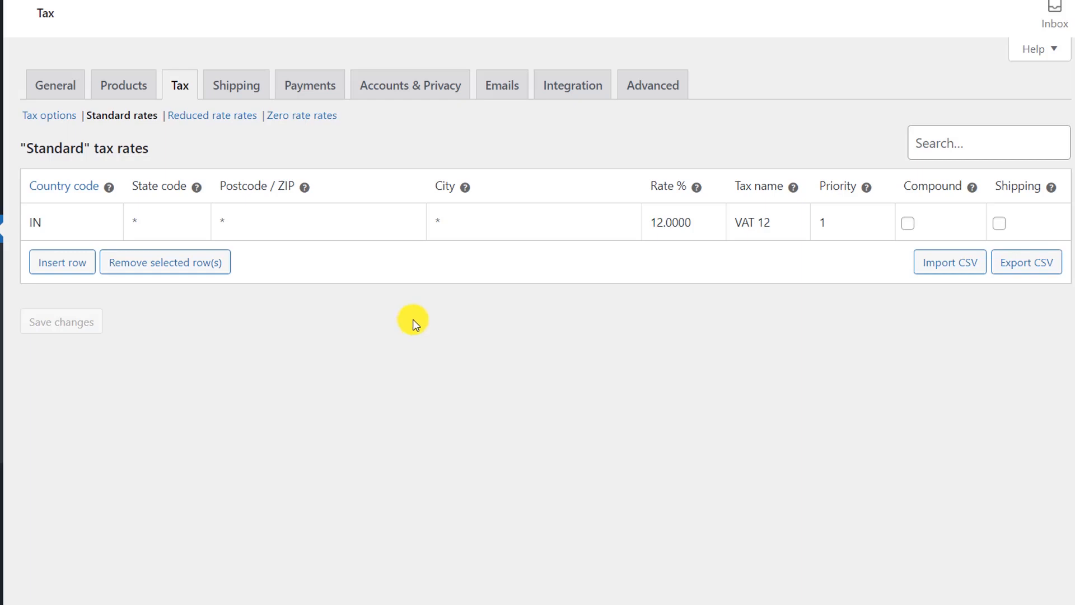
# Step: Display cart and checkout prices including tax, keep shop prices excluding tax, and save
pyautogui.click(58, 118)
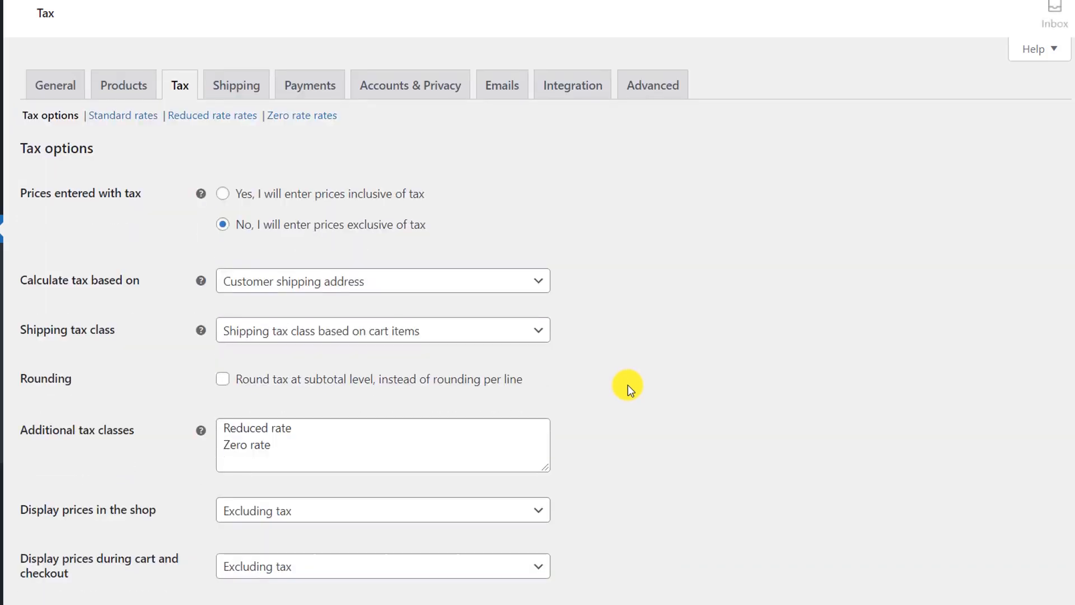
pyautogui.scroll(-2, 627, 384)
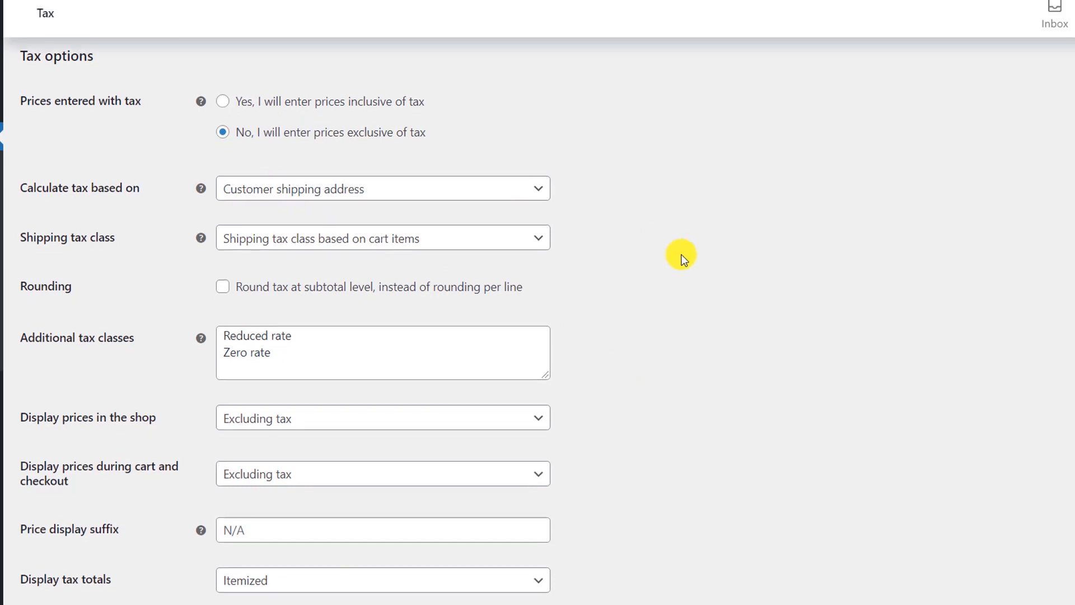
pyautogui.scroll(-1, 683, 259)
pyautogui.scroll(-2, 683, 259)
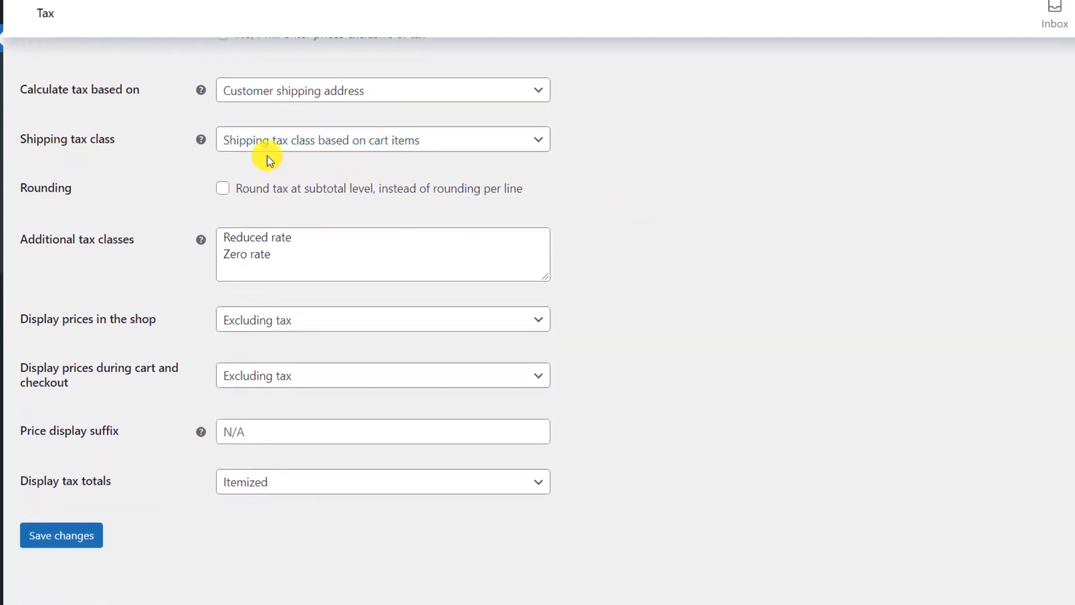
pyautogui.click(371, 140)
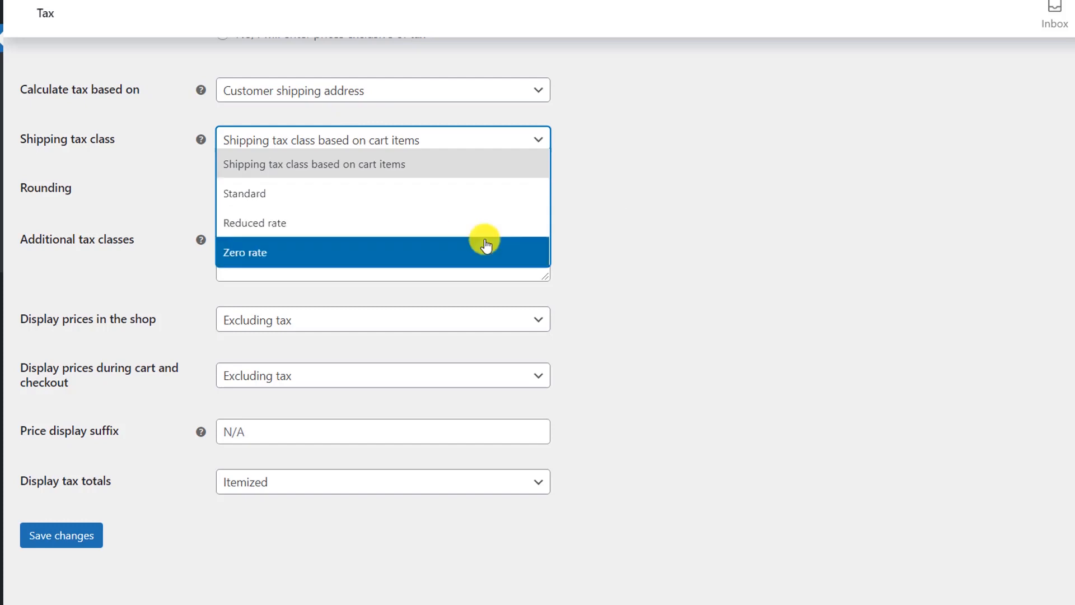
pyautogui.click(620, 240)
pyautogui.scroll(-1, 168, 280)
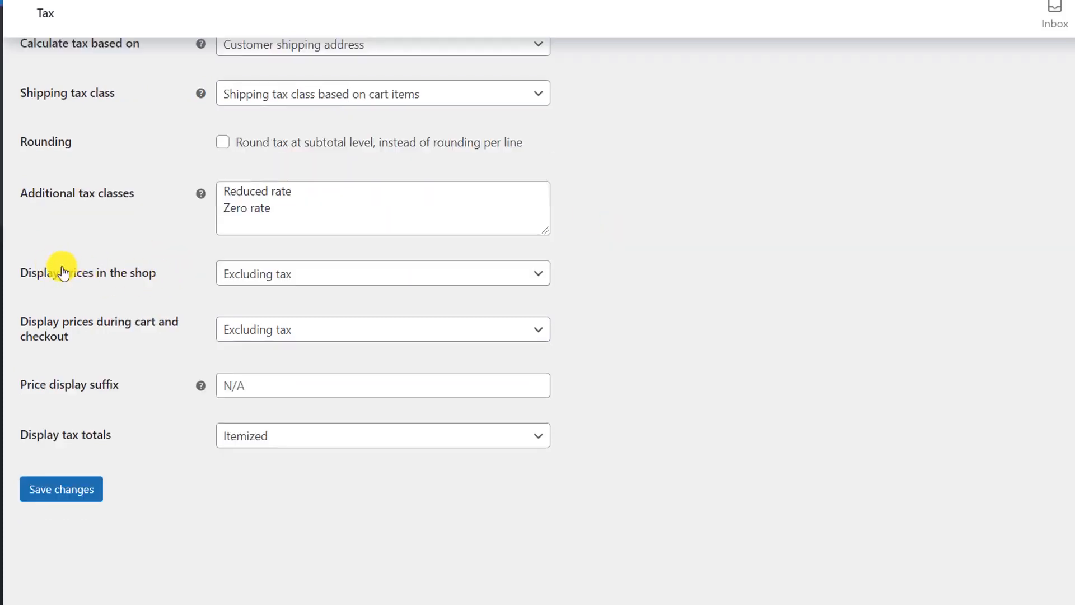
pyautogui.click(266, 276)
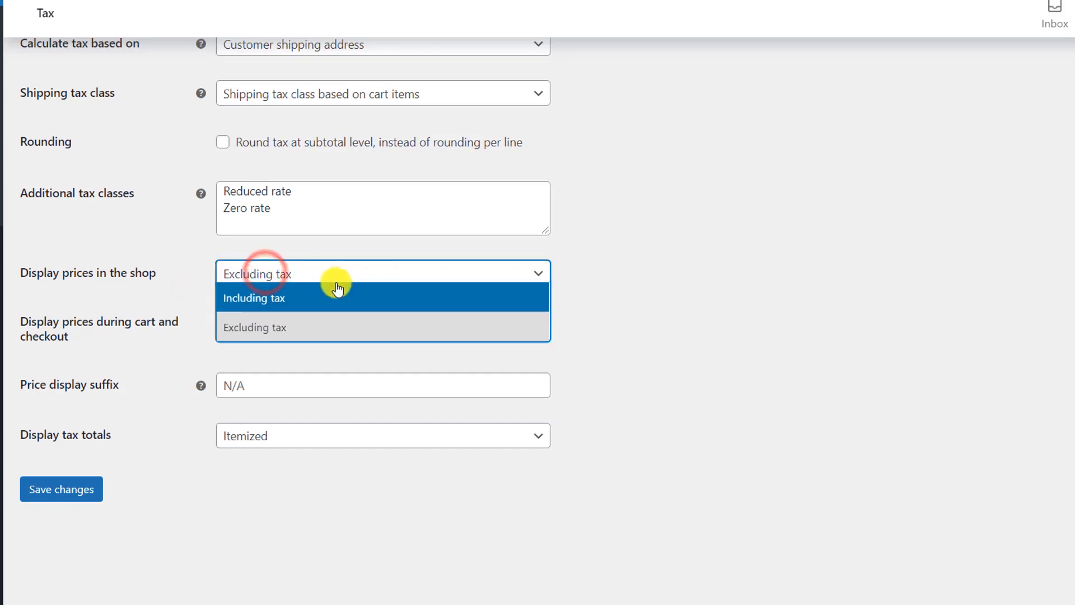
pyautogui.click(634, 263)
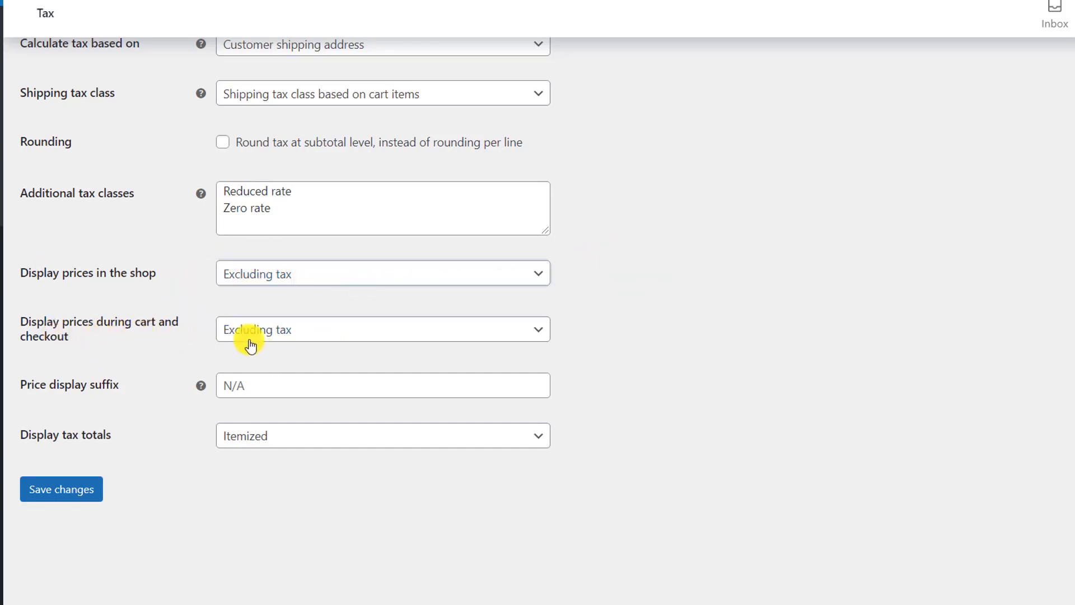
pyautogui.click(291, 329)
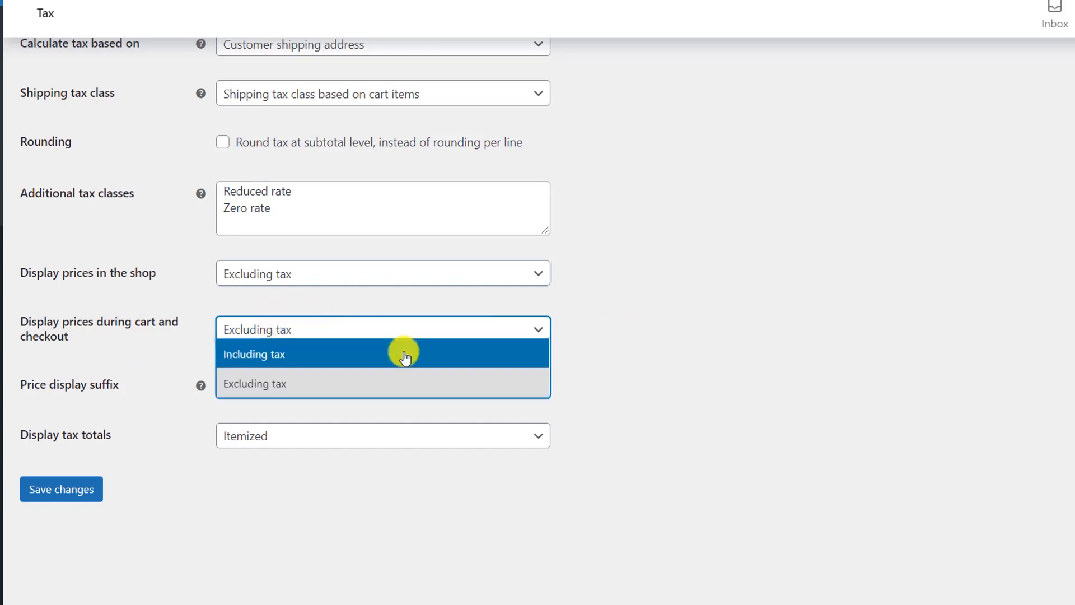
pyautogui.click(334, 355)
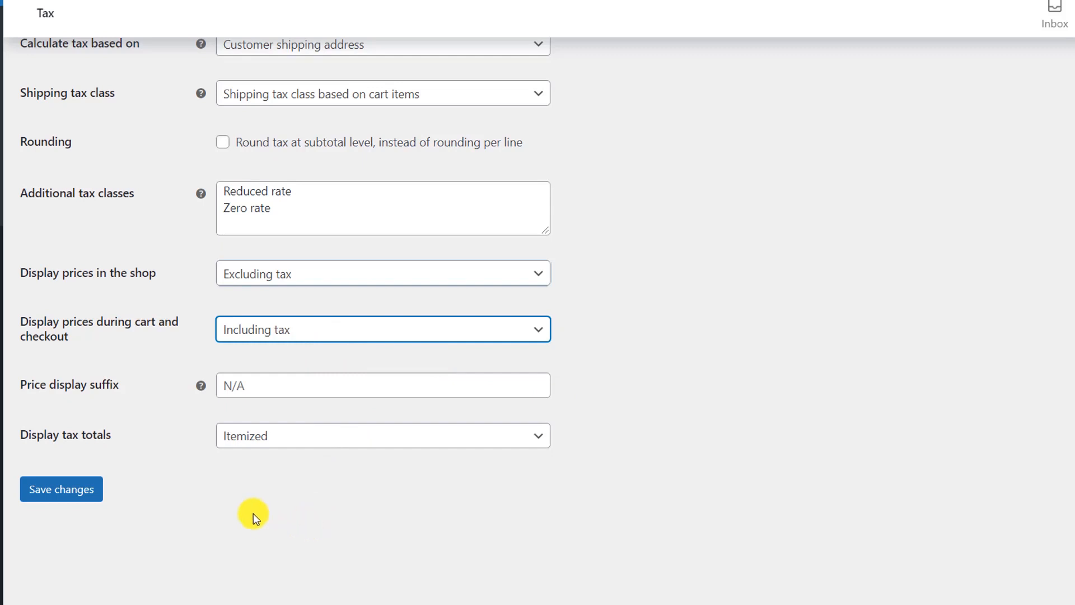
pyautogui.click(64, 498)
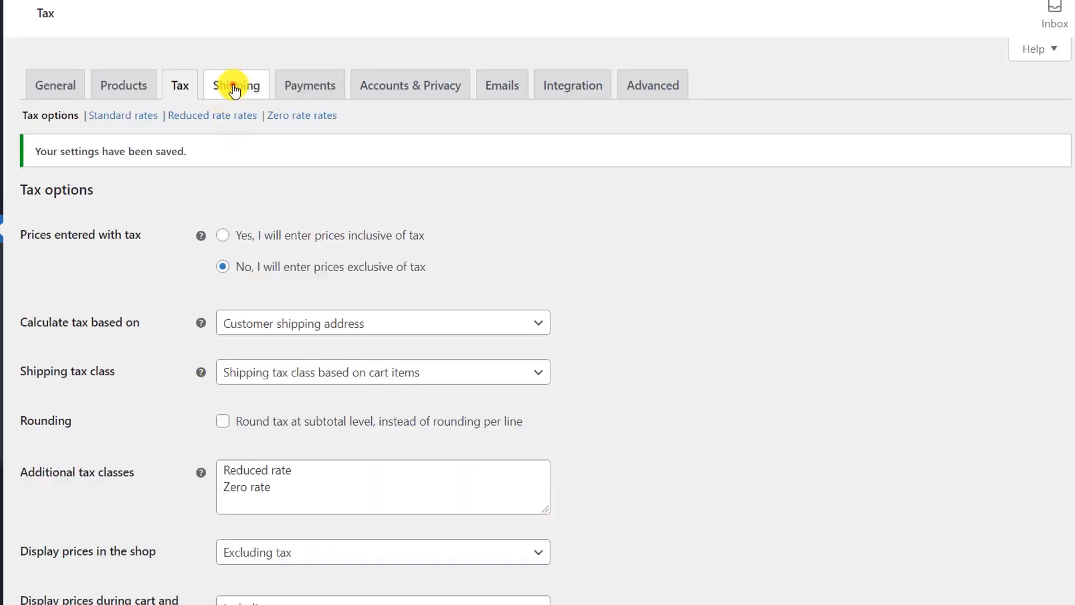
# Step: Create a shipping zone named 'Local City Free' covering Goa, India
pyautogui.click(234, 89)
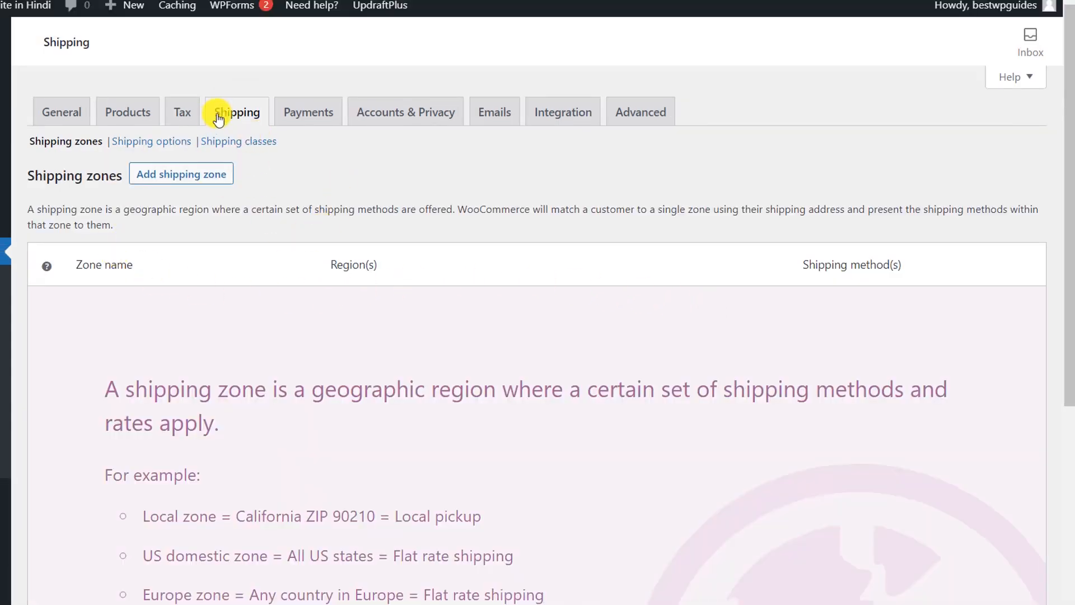
pyautogui.click(186, 178)
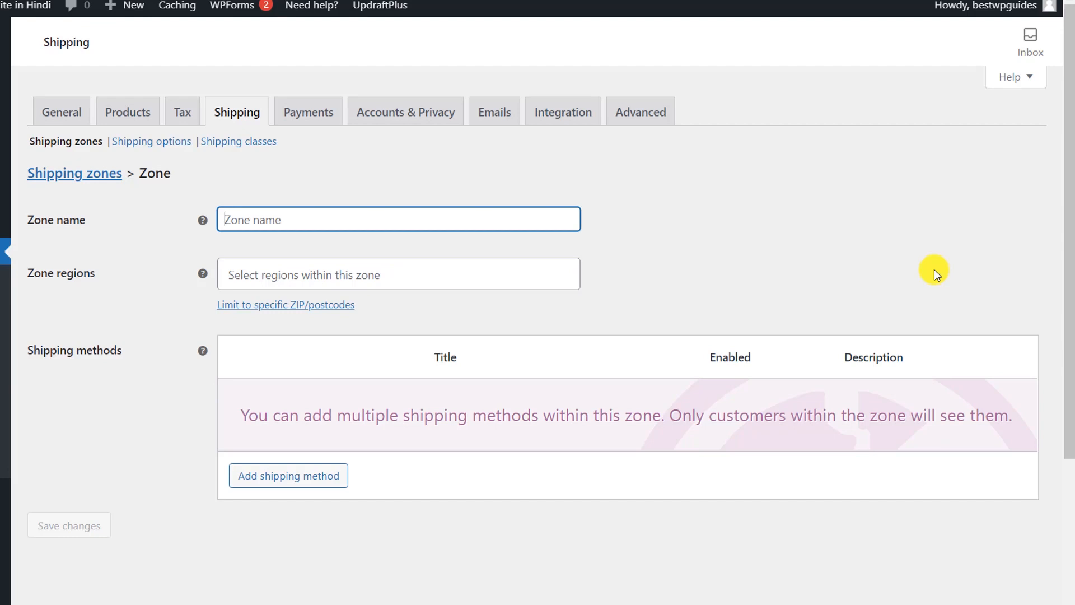
pyautogui.write('L')
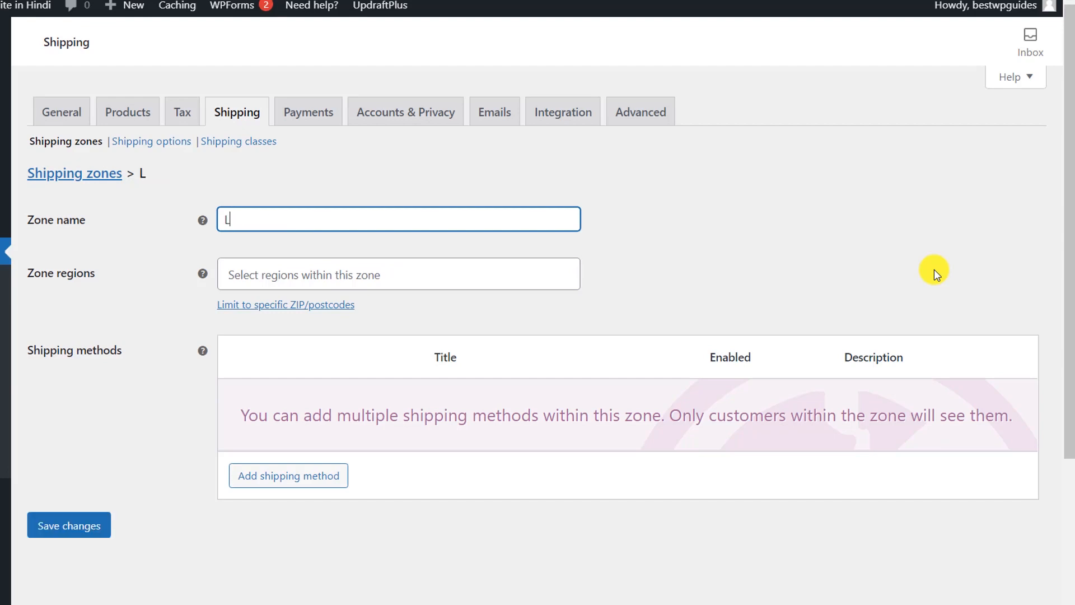
pyautogui.write('ocal City Free')
pyautogui.click(353, 273)
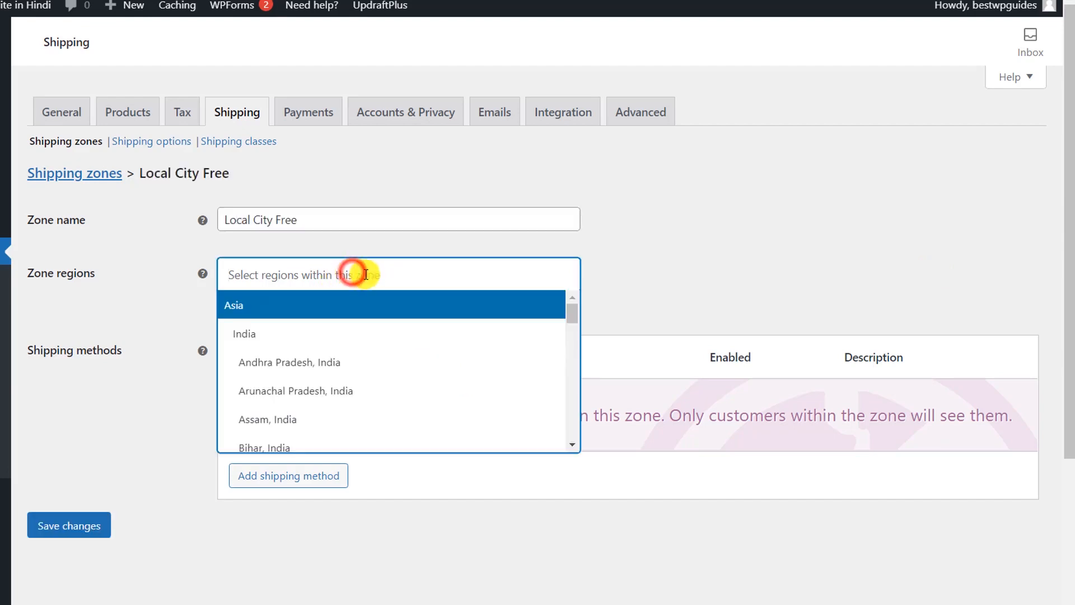
pyautogui.write('go')
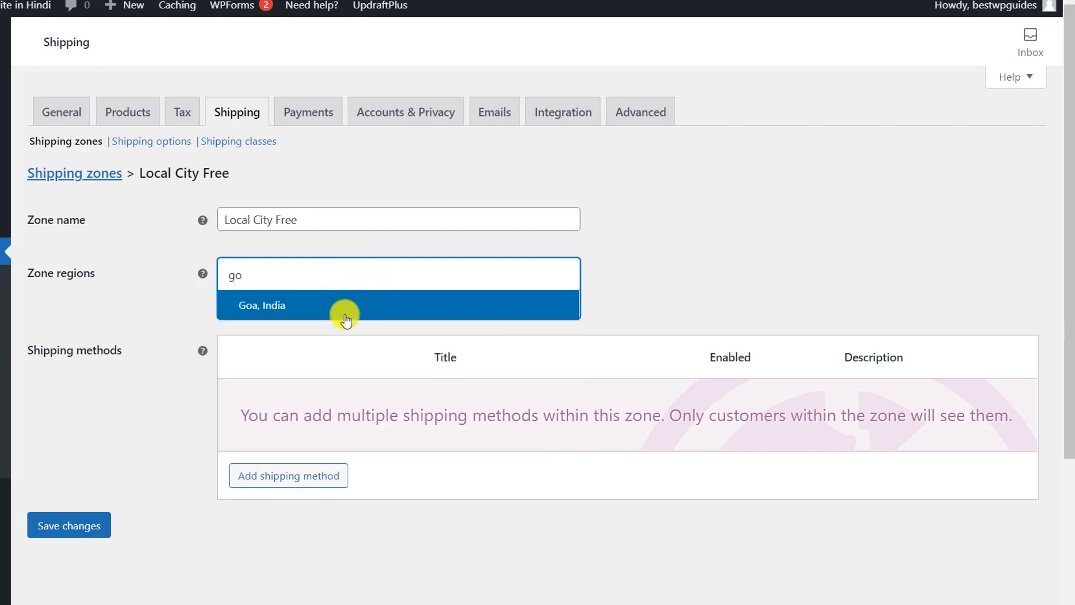
pyautogui.click(345, 314)
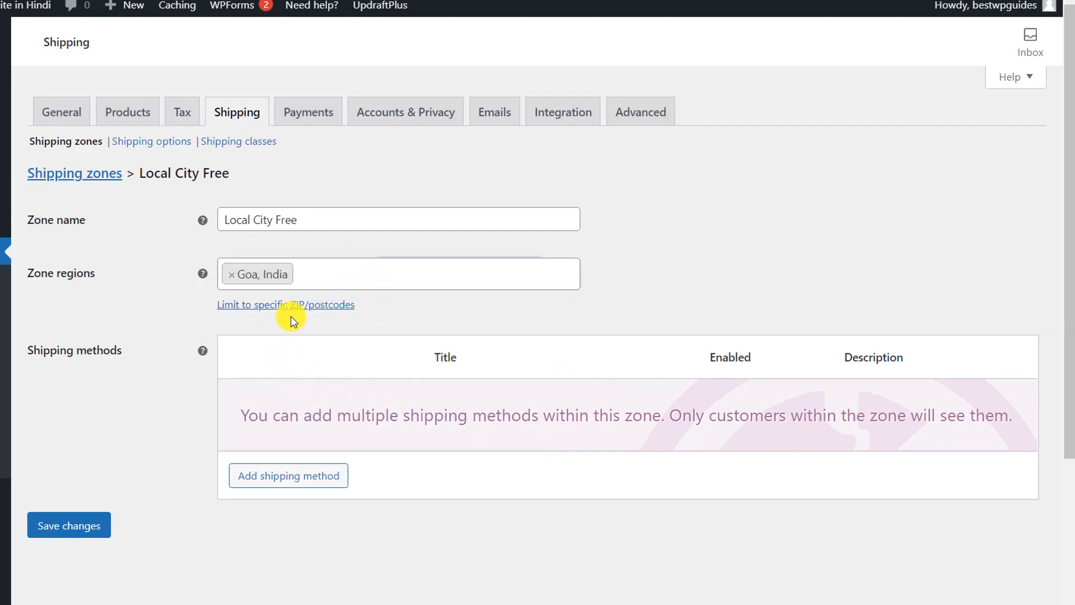
# Step: Add Free shipping and Local pickup methods to the zone and return to Shipping zones
pyautogui.click(271, 470)
pyautogui.click(377, 315)
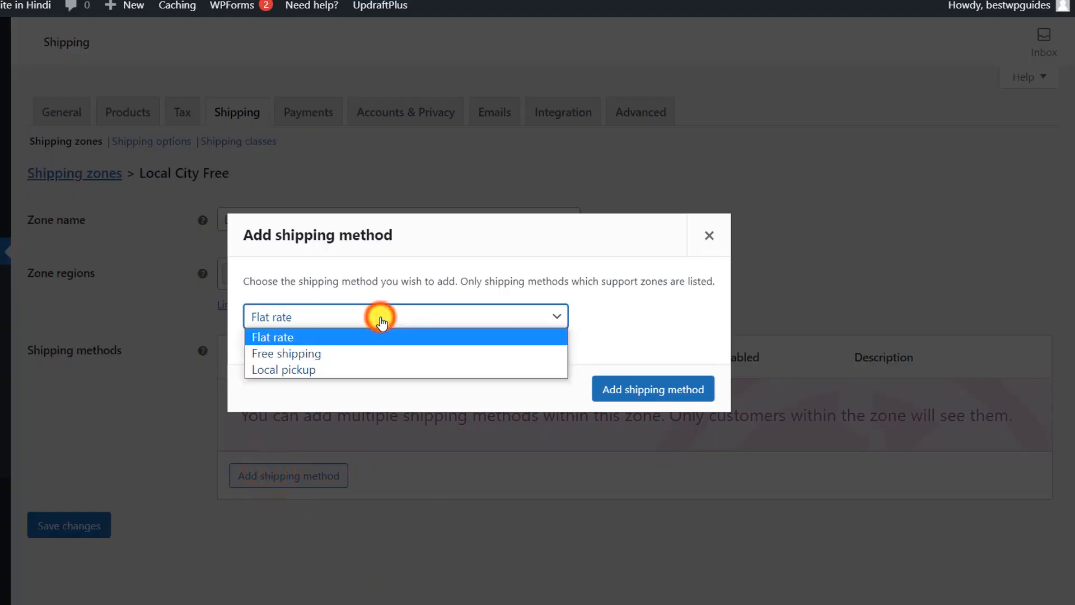
pyautogui.click(295, 351)
pyautogui.click(633, 388)
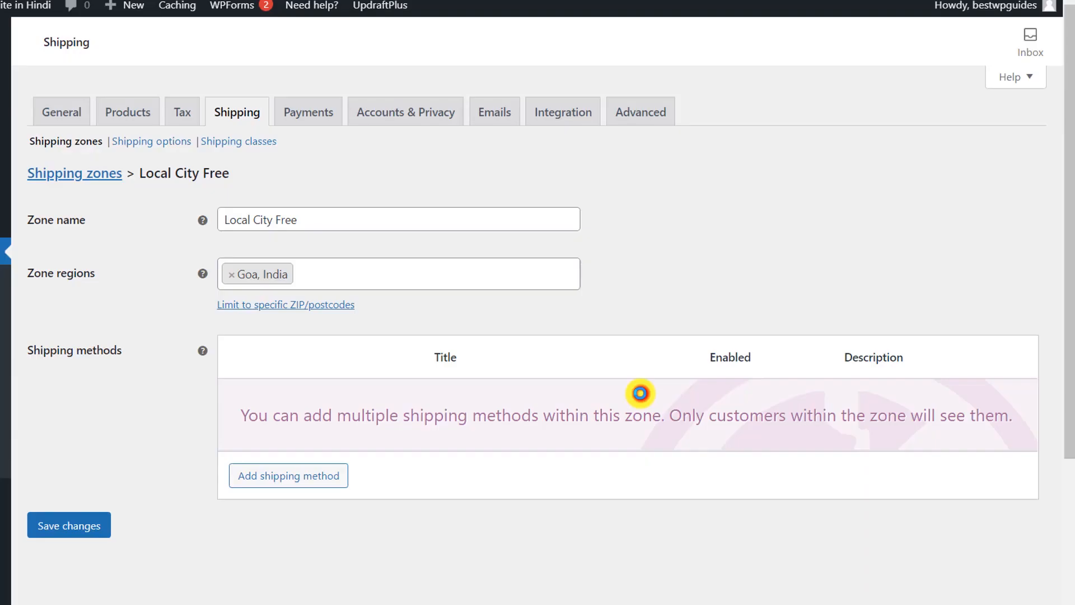
pyautogui.click(293, 469)
pyautogui.click(388, 316)
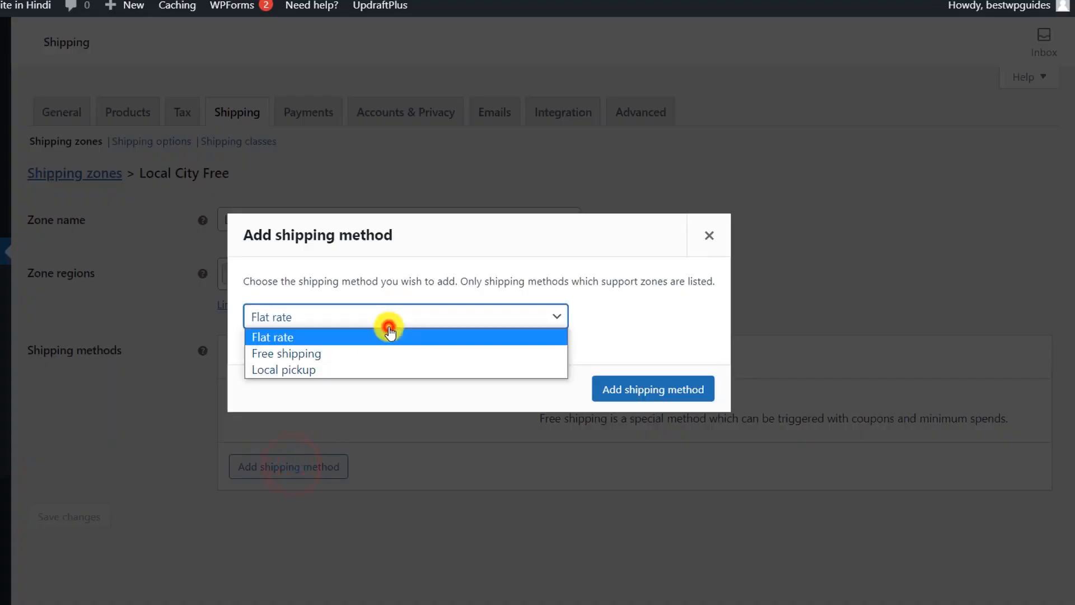
pyautogui.click(359, 370)
pyautogui.click(690, 393)
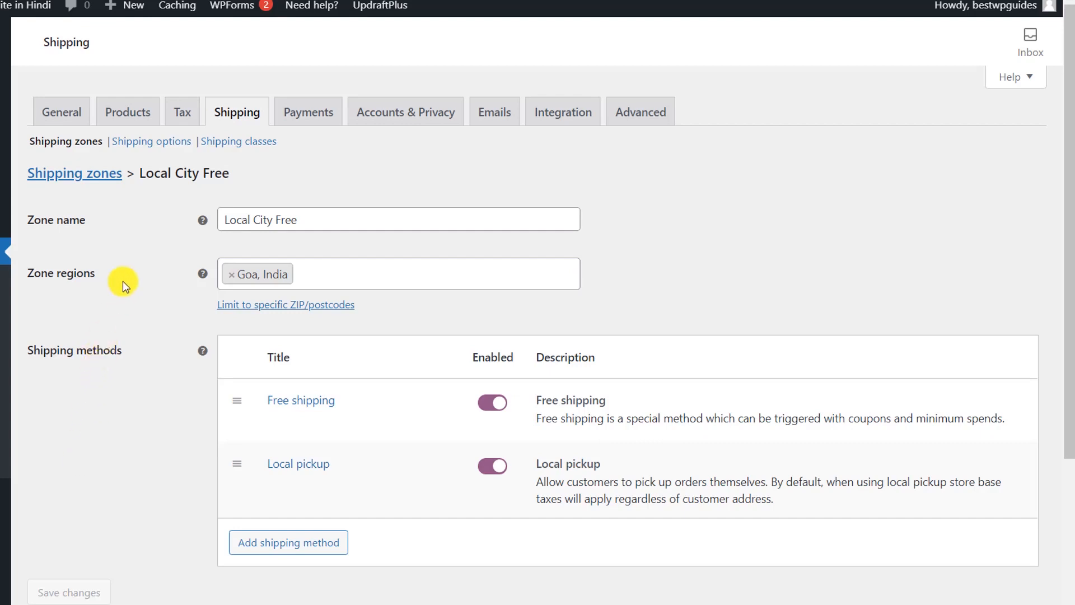
pyautogui.click(103, 172)
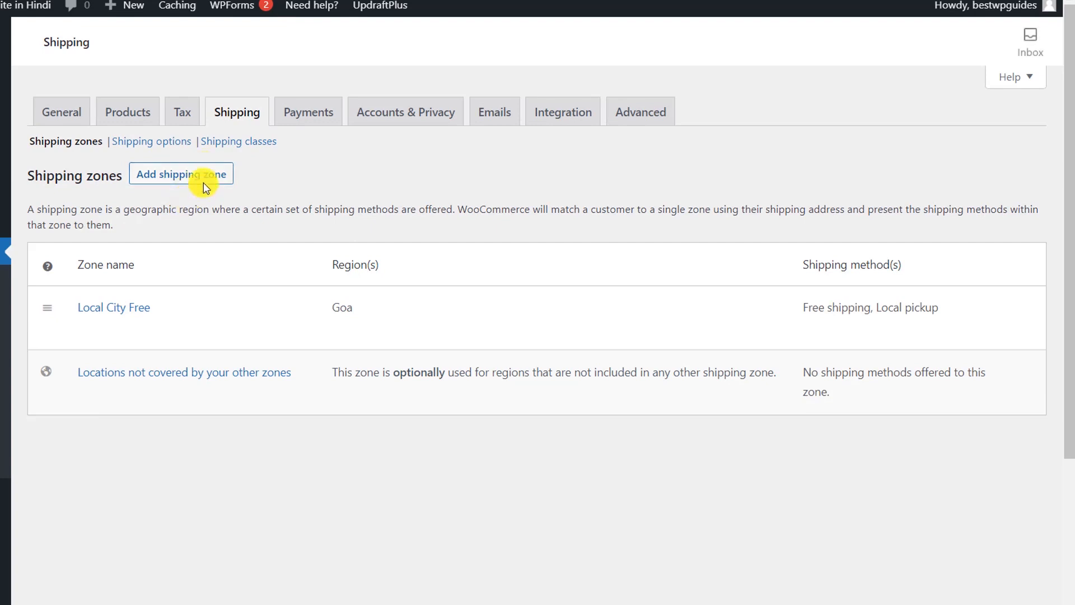
pyautogui.moveTo(448, 314)
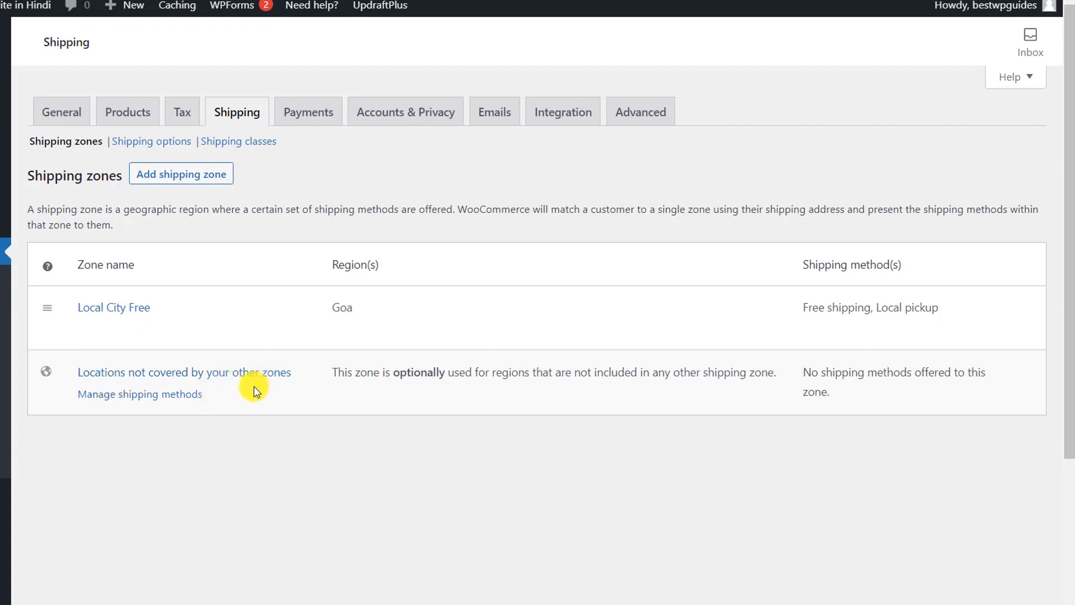
# Step: Add a Flat rate with tax status None and cost 50 for uncovered locations
pyautogui.click(165, 392)
pyautogui.click(293, 346)
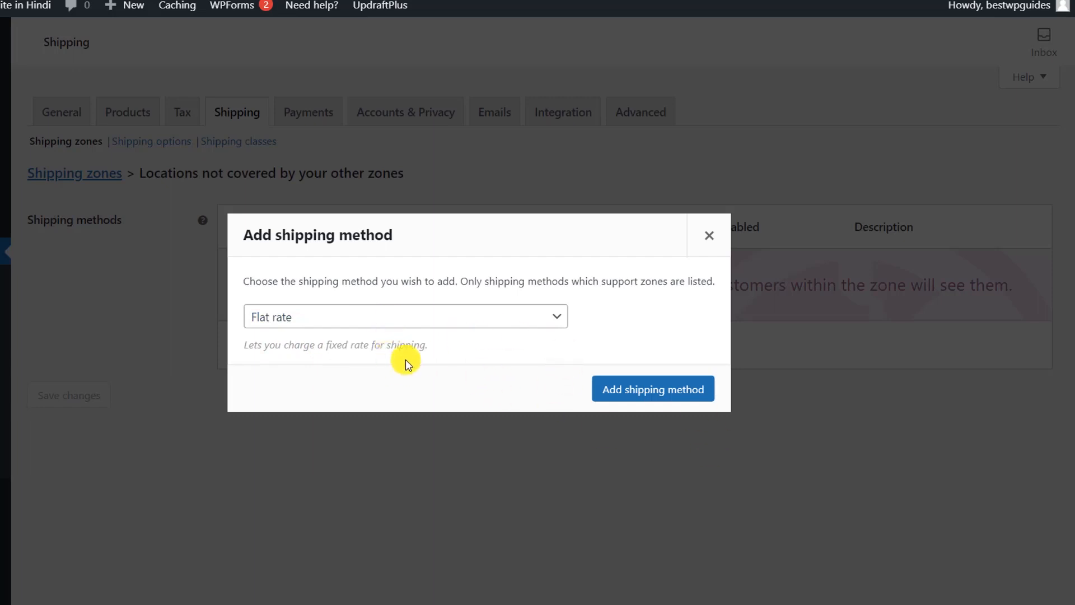
pyautogui.click(616, 387)
pyautogui.click(273, 293)
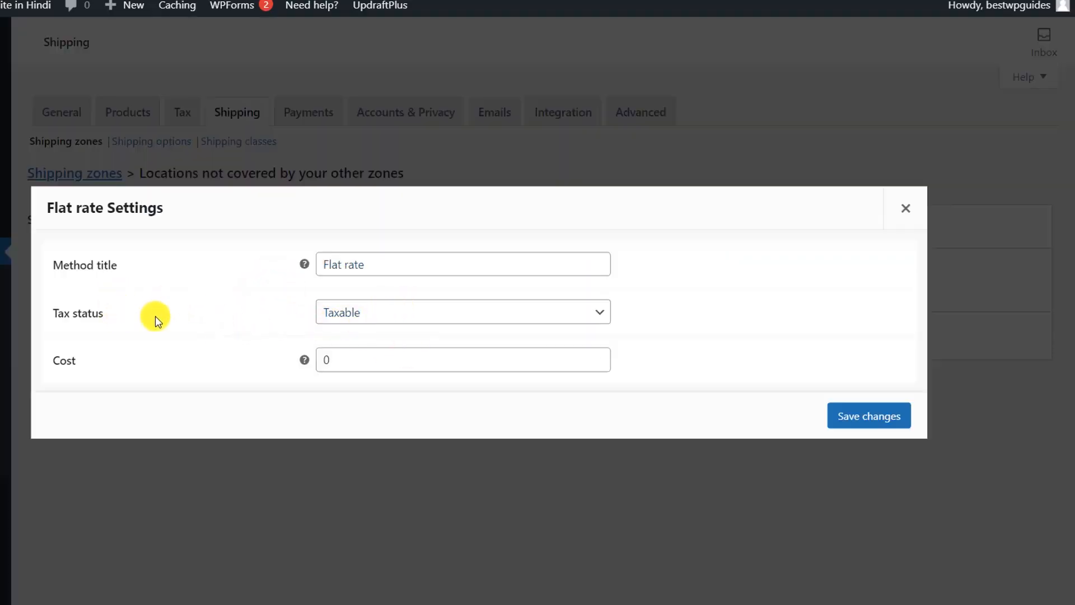
pyautogui.click(329, 312)
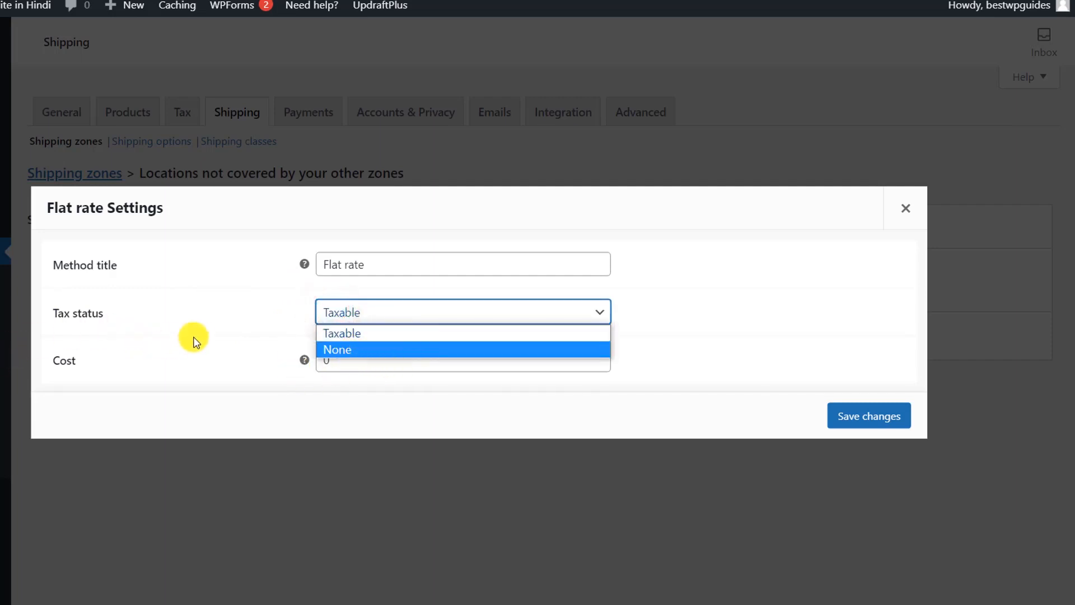
pyautogui.click(352, 342)
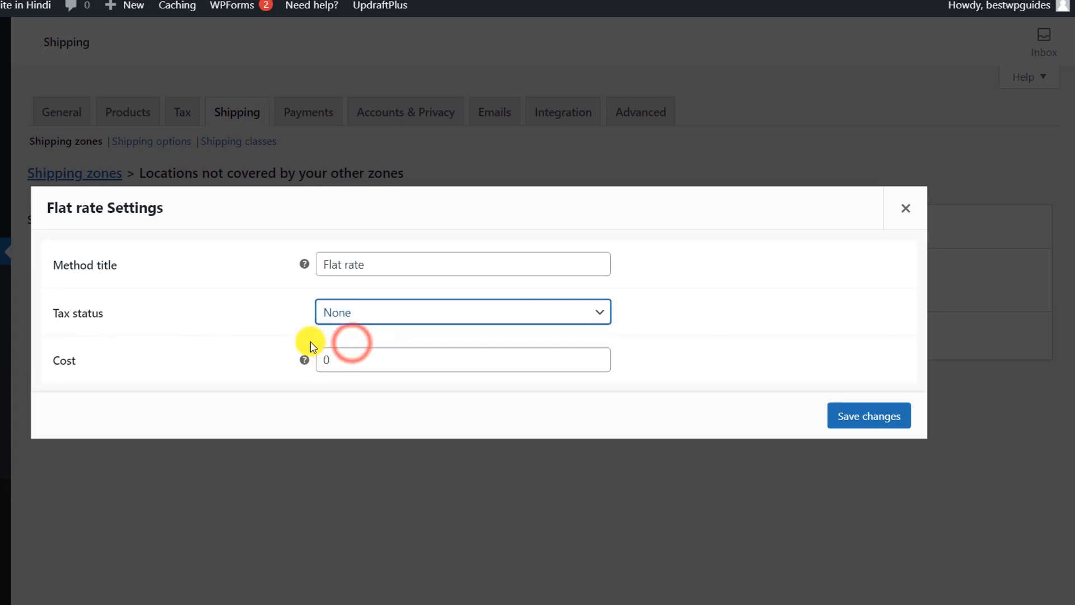
pyautogui.click(352, 359)
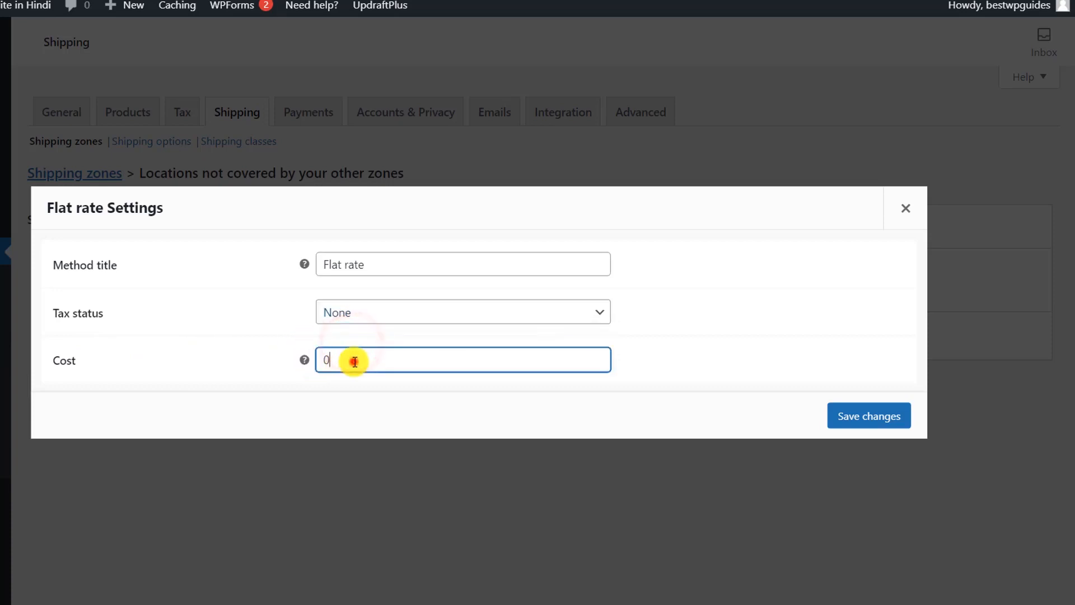
pyautogui.doubleClick(384, 361)
pyautogui.write('50')
pyautogui.click(861, 414)
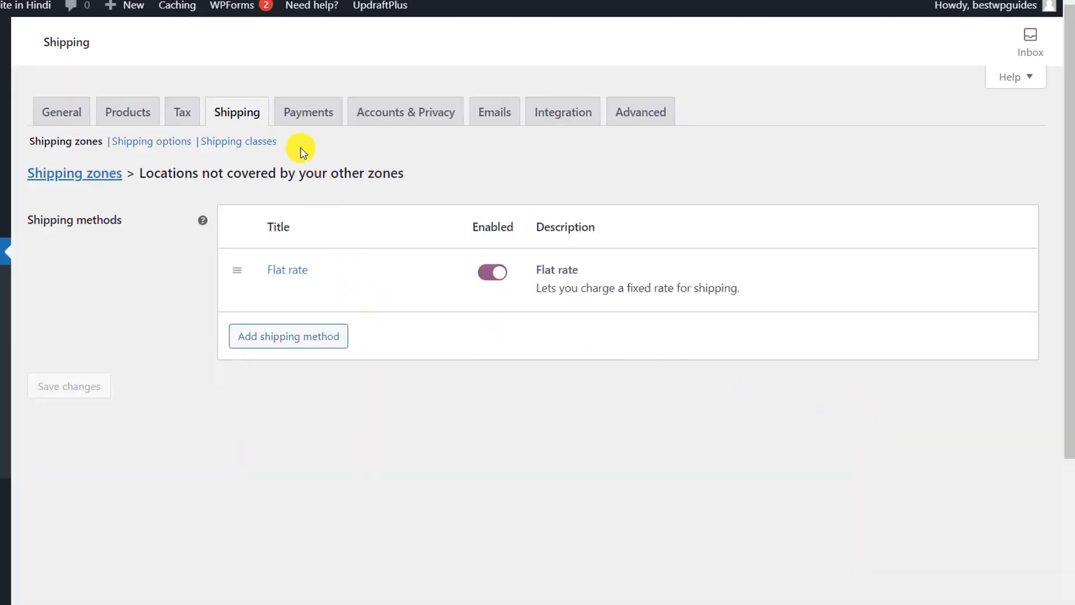
# Step: Review the Payments list: bank transfer, check, cash on delivery and PayPal Standard, all disabled
pyautogui.click(308, 120)
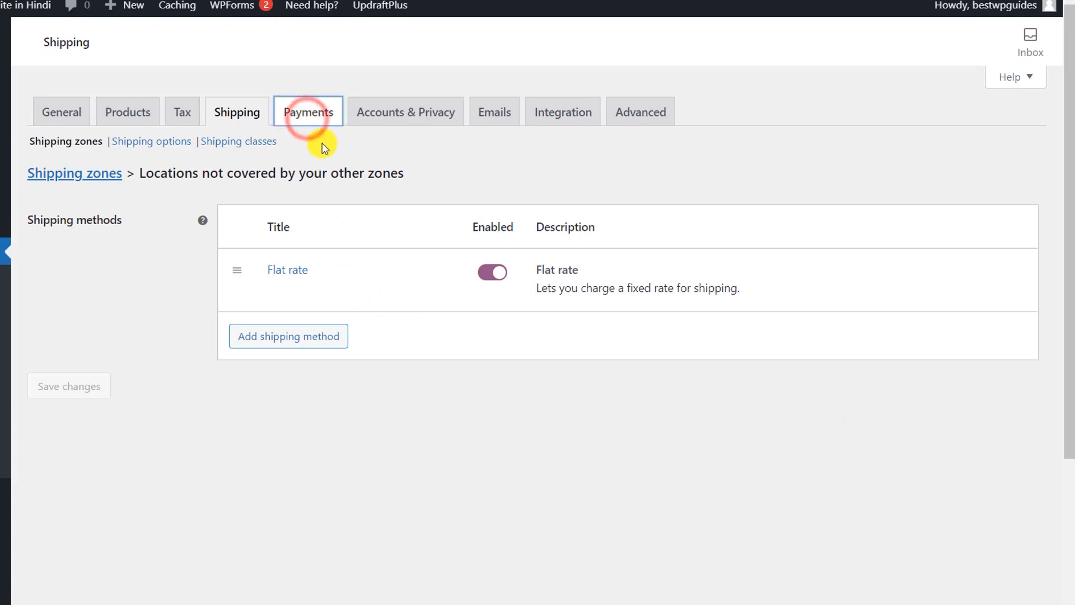
pyautogui.scroll(-1, 330, 182)
pyautogui.scroll(1, 329, 183)
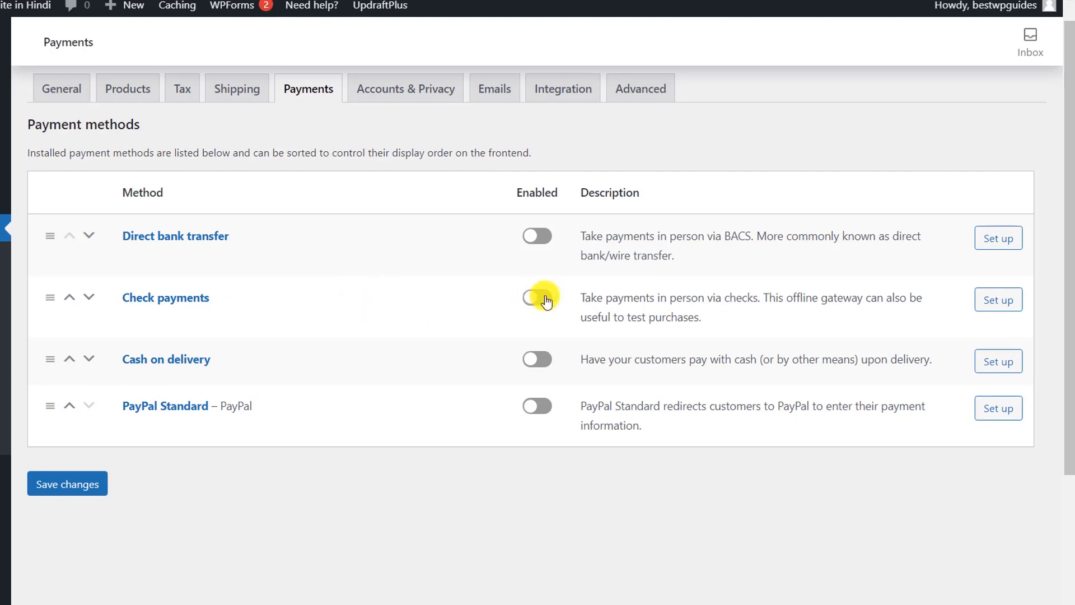
pyautogui.scroll(-4, 543, 297)
pyautogui.scroll(1, 544, 298)
pyautogui.scroll(2, 546, 300)
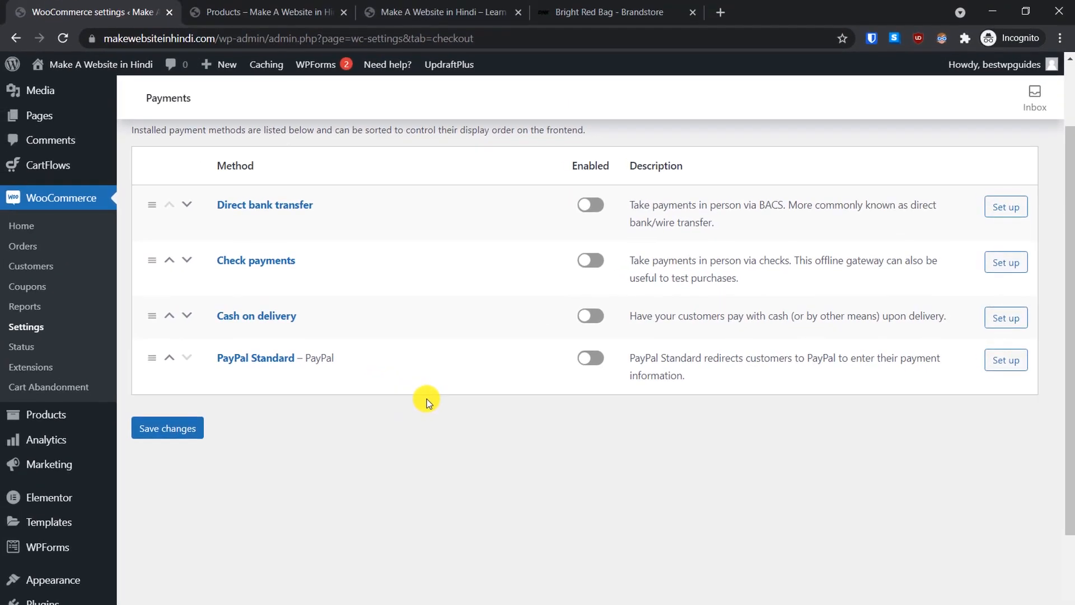
pyautogui.scroll(-2, 427, 398)
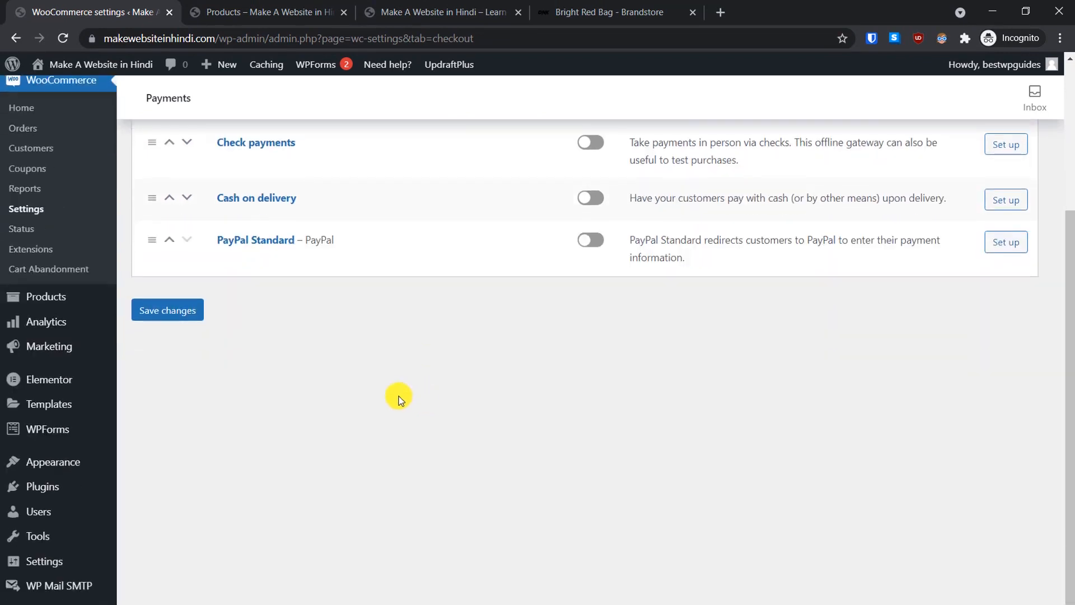
pyautogui.moveTo(79, 486)
# Step: Search the plugin directory for 'stripe', then install and activate Stripe For WooCommerce
pyautogui.click(143, 511)
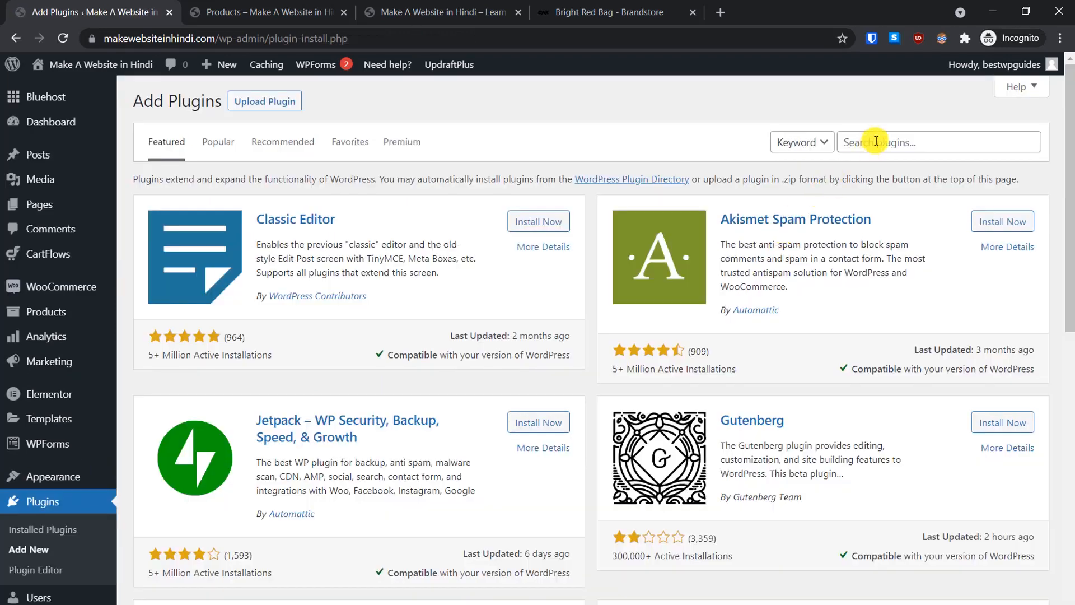
pyautogui.click(877, 141)
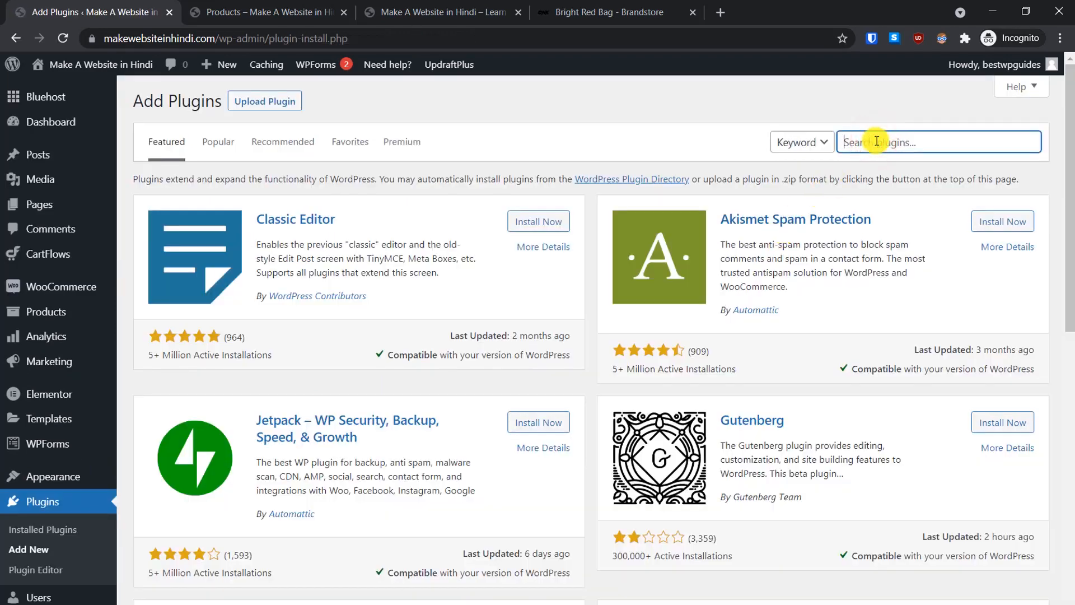
pyautogui.write('stripe')
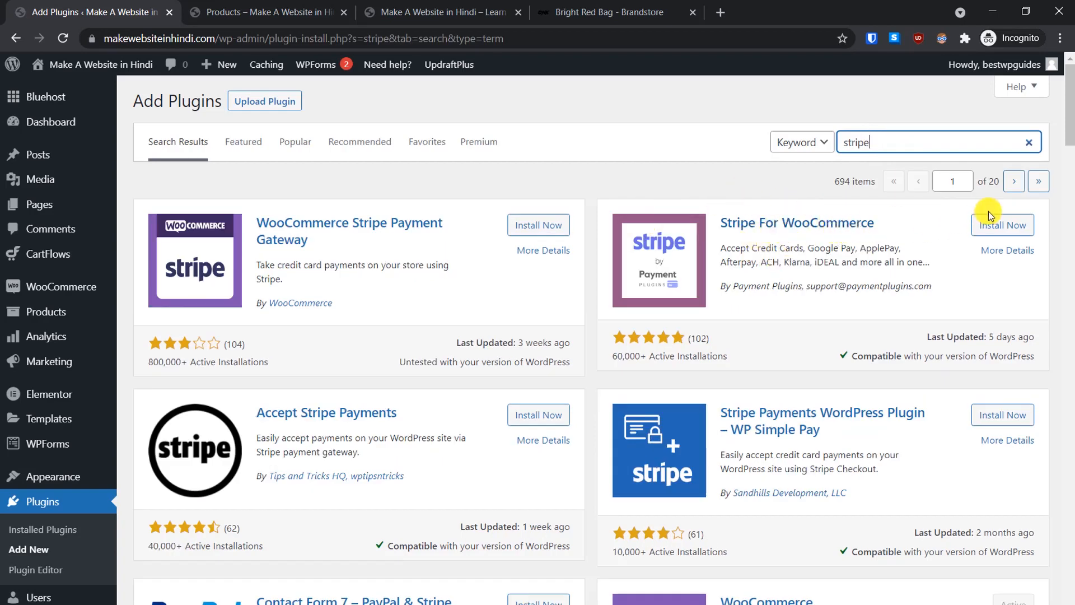
pyautogui.click(1019, 225)
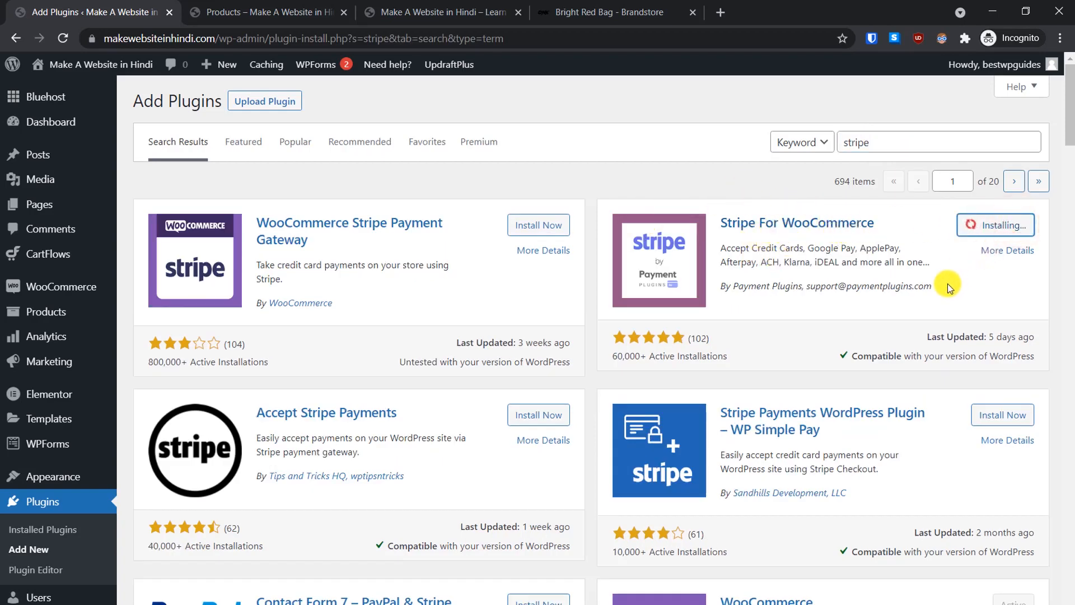
pyautogui.click(996, 231)
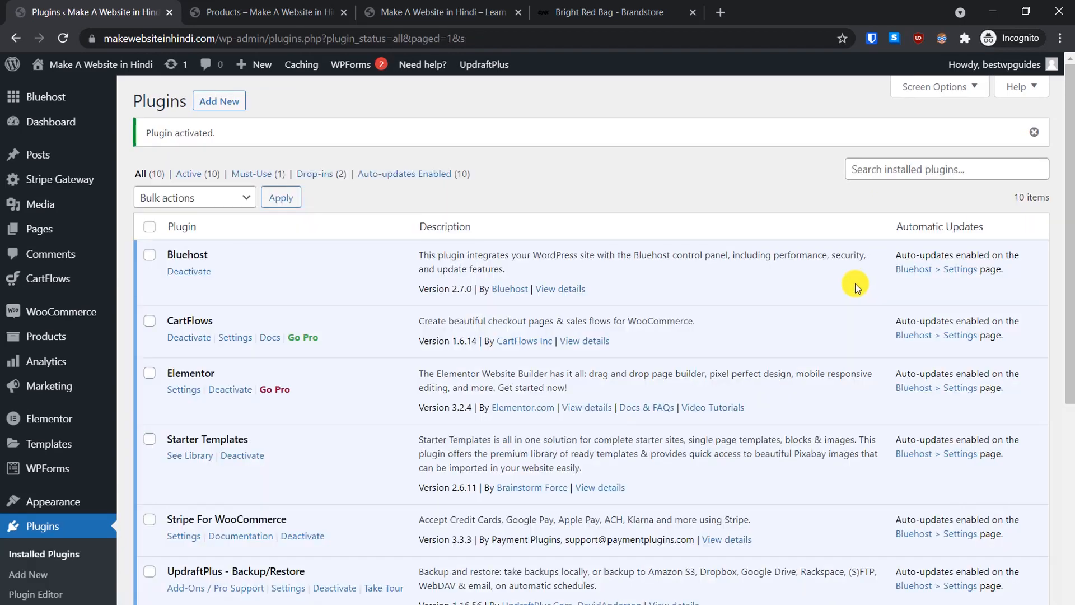
# Step: Go to WooCommerce settings' Payments, now listing Stripe methods with Stripe Credit Cards enabled
pyautogui.moveTo(97, 317)
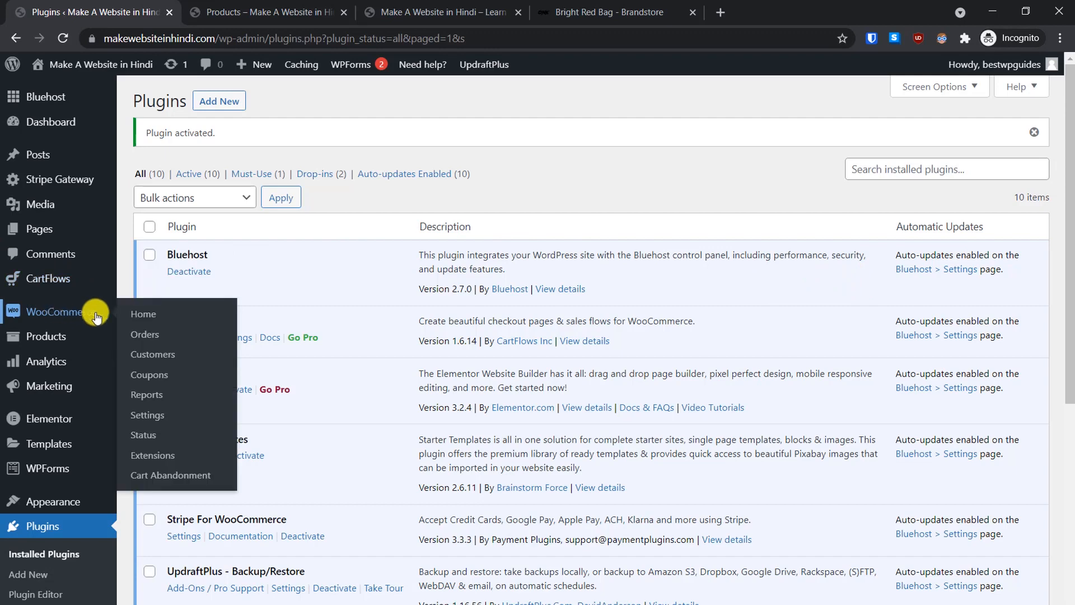
pyautogui.click(156, 415)
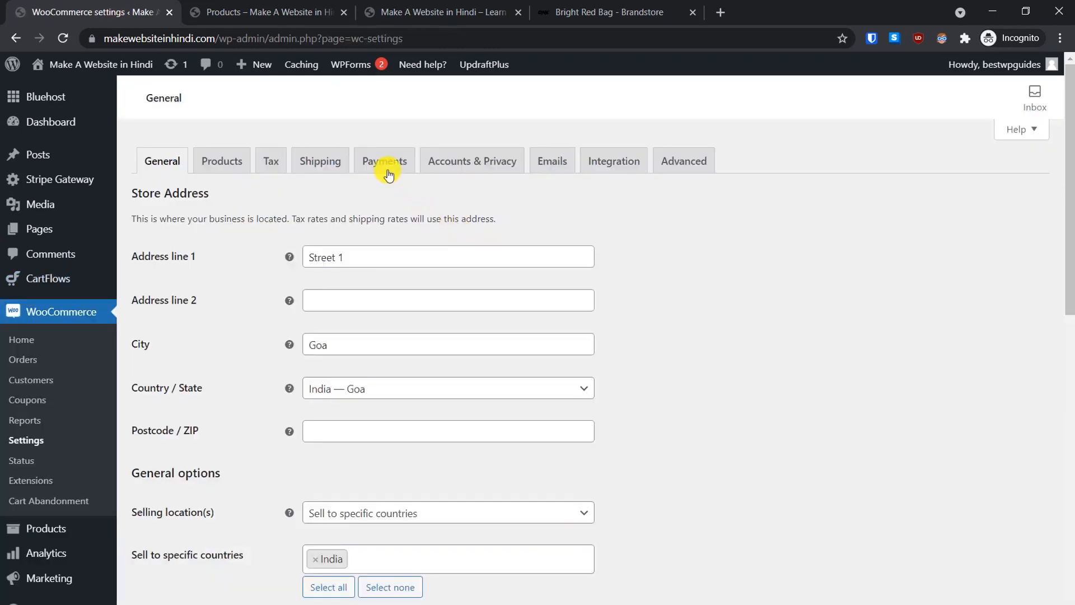
pyautogui.click(386, 163)
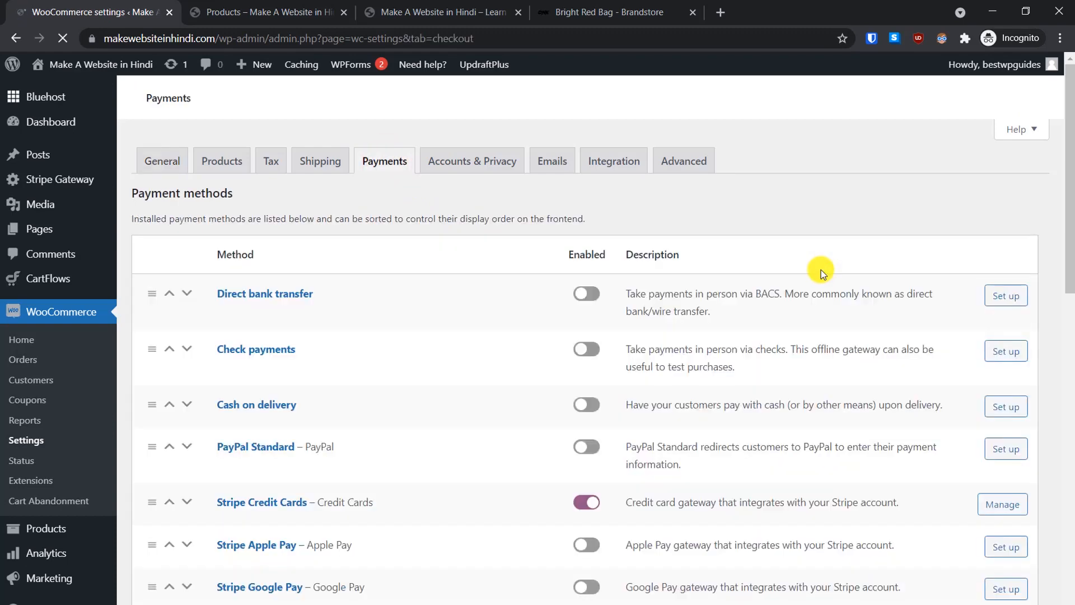
# Step: Turn on the Cash on delivery toggle in the WooCommerce Payments methods list
pyautogui.scroll(-4, 821, 270)
pyautogui.scroll(-10, 821, 270)
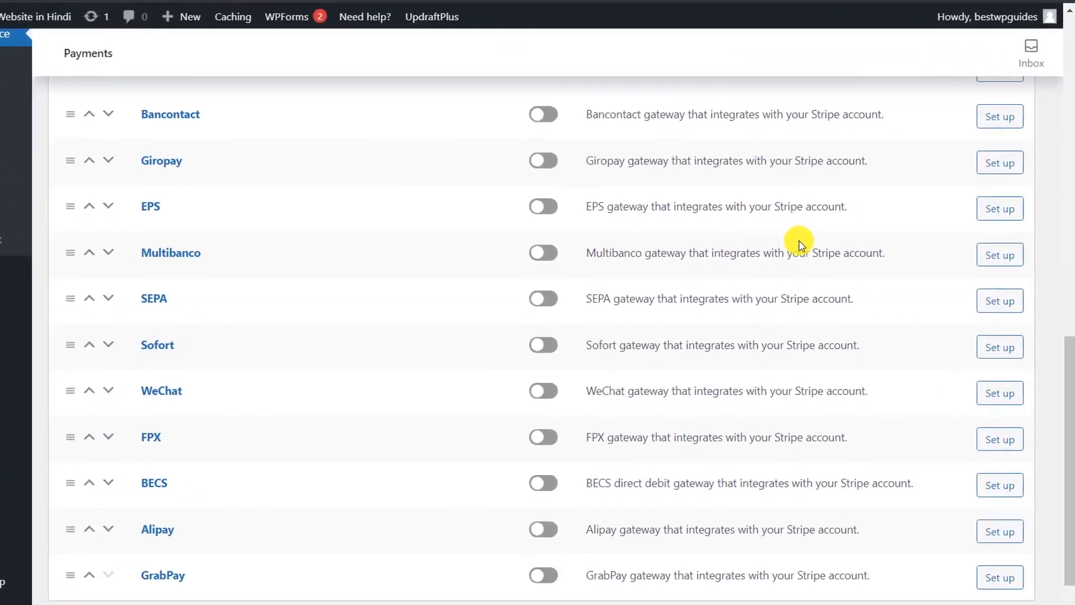
pyautogui.scroll(-3, 801, 245)
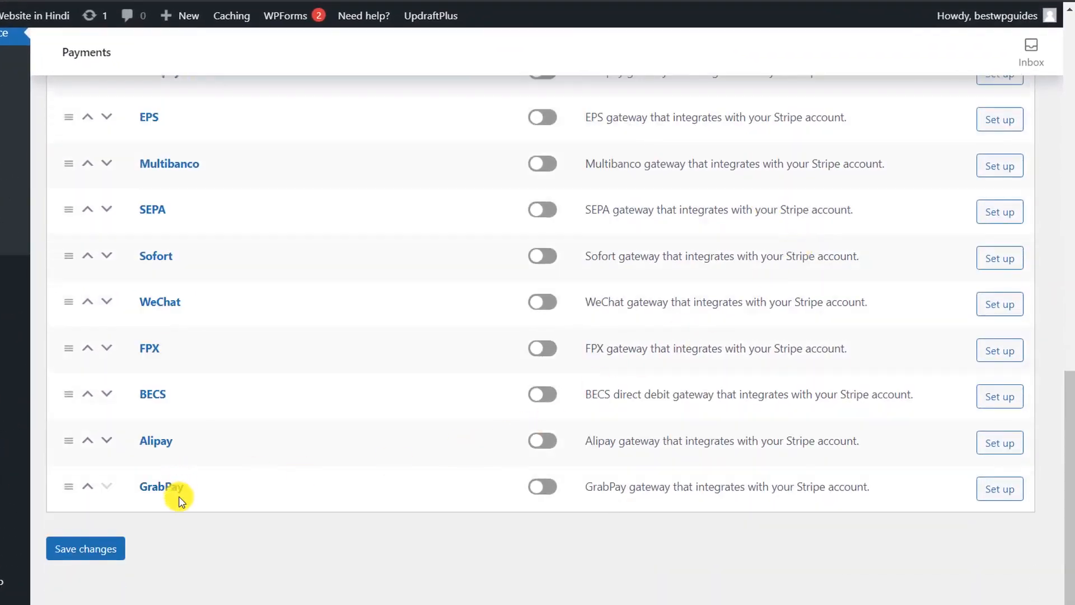
pyautogui.scroll(3, 188, 481)
pyautogui.scroll(1, 187, 281)
pyautogui.scroll(3, 220, 314)
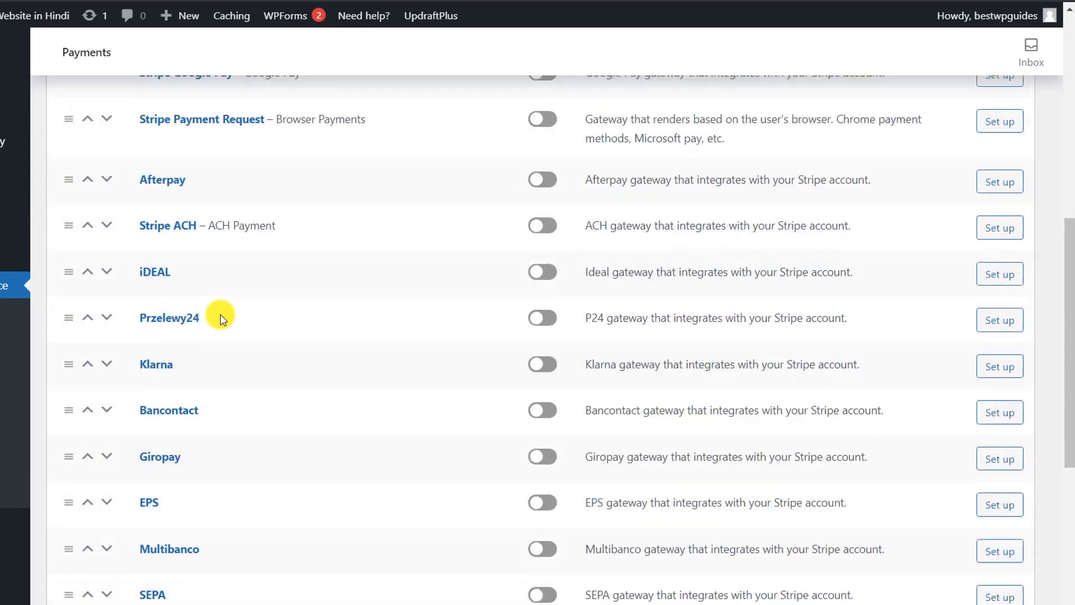
pyautogui.scroll(3, 187, 133)
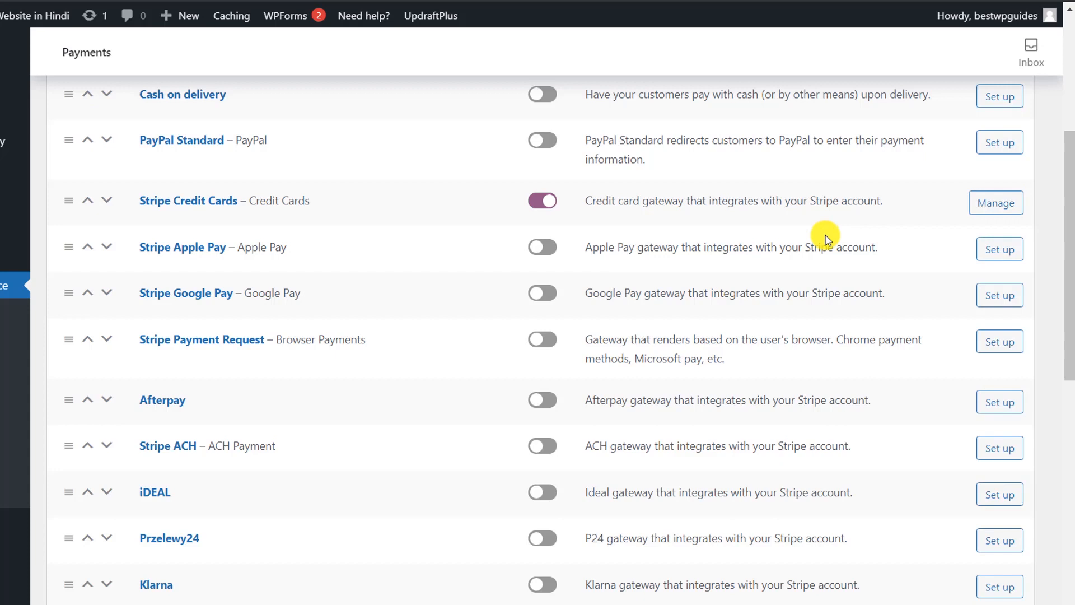
pyautogui.scroll(3, 768, 343)
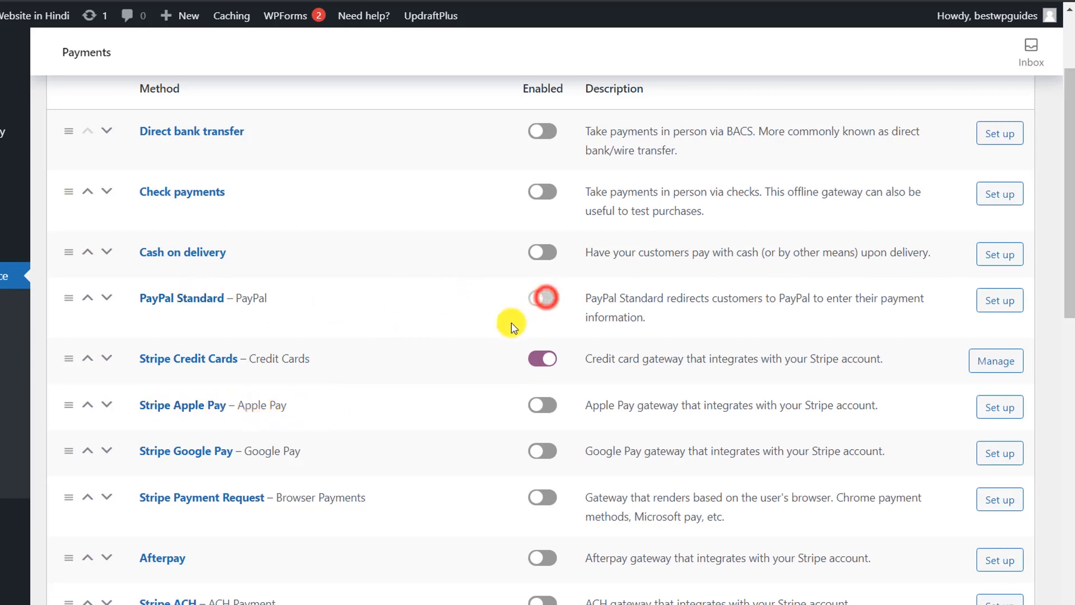
pyautogui.click(549, 254)
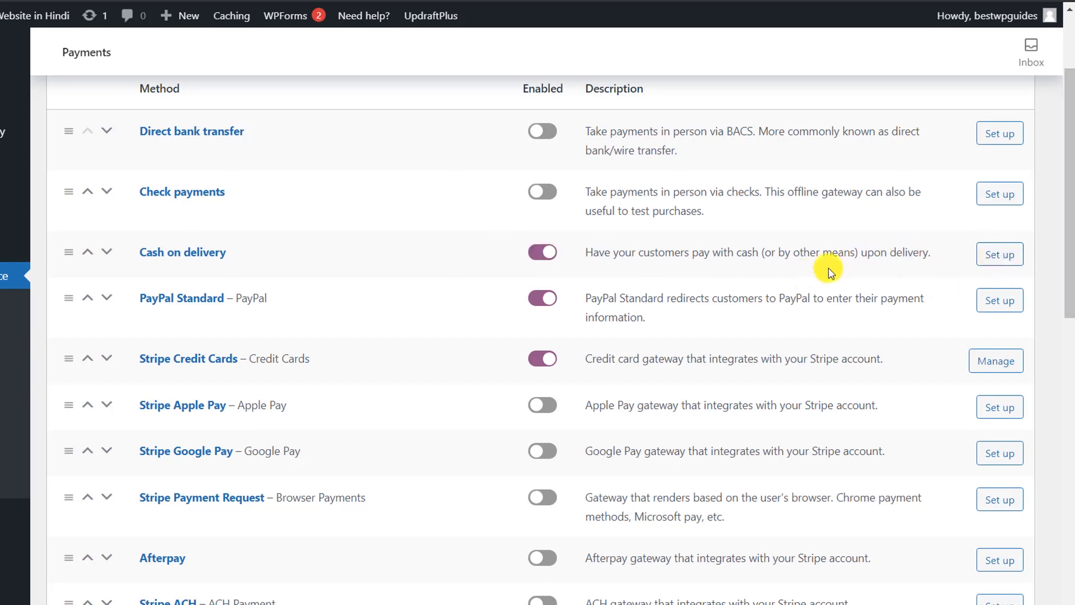
pyautogui.scroll(-1, 742, 265)
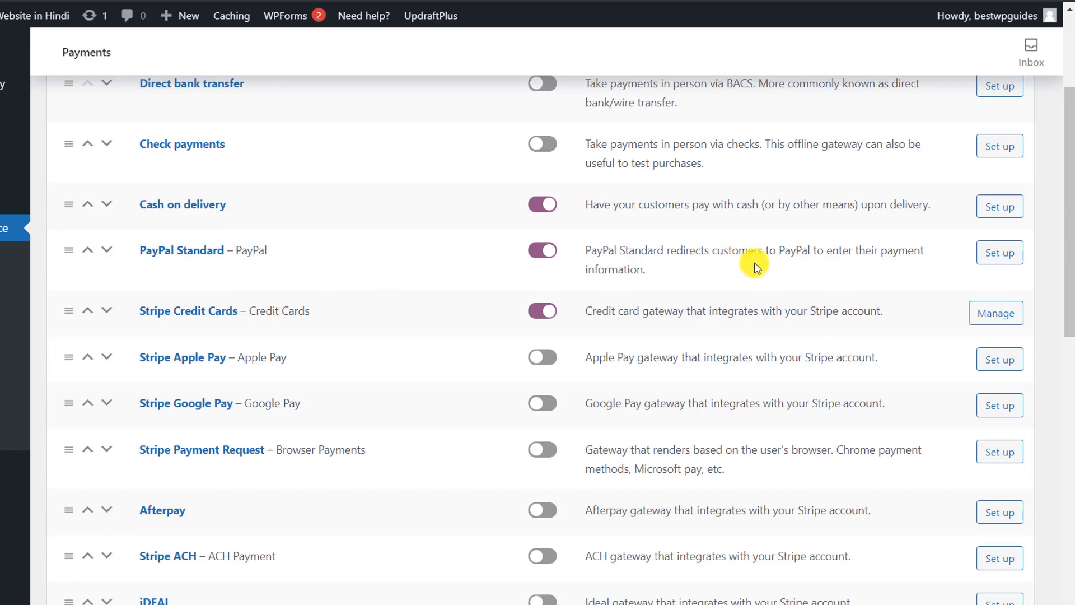
# Step: Open the PayPal Standard settings and review its enabled state, PayPal title and Capture payment action
pyautogui.click(1000, 253)
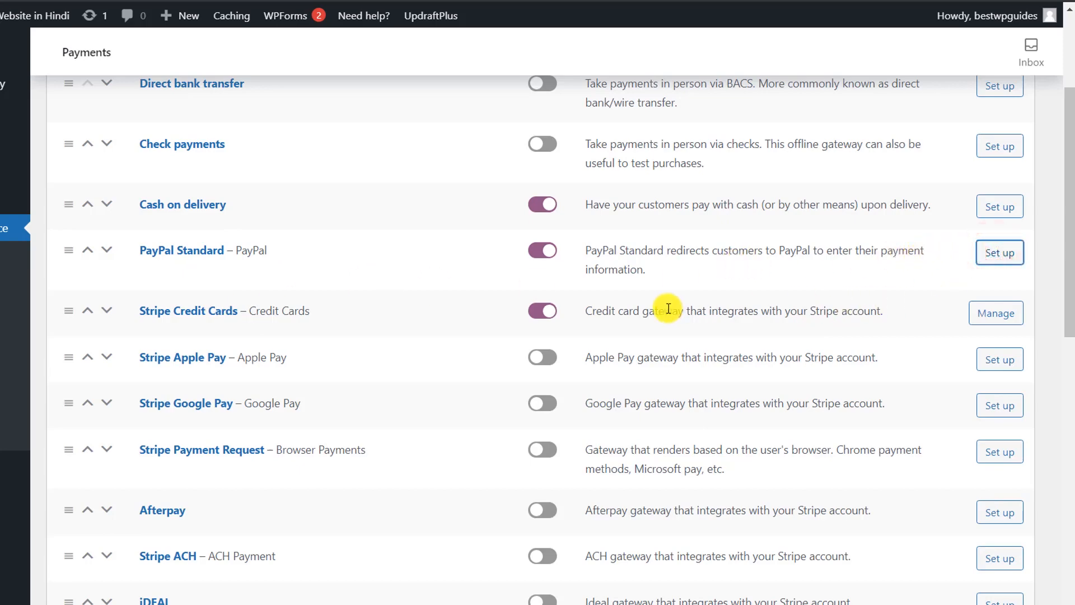
pyautogui.scroll(-2, 667, 306)
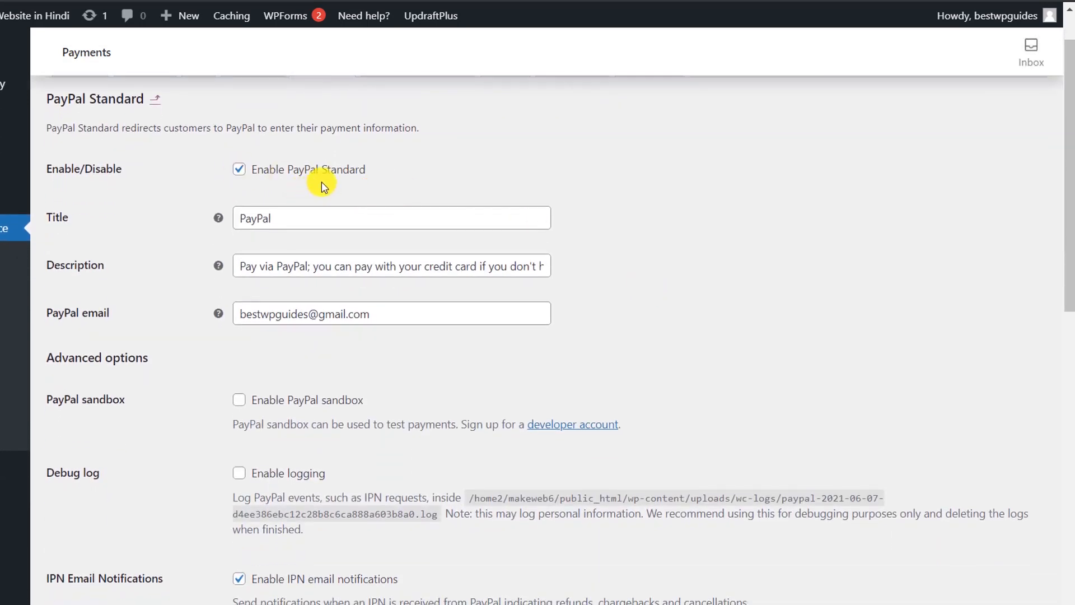
pyautogui.scroll(-1, 322, 181)
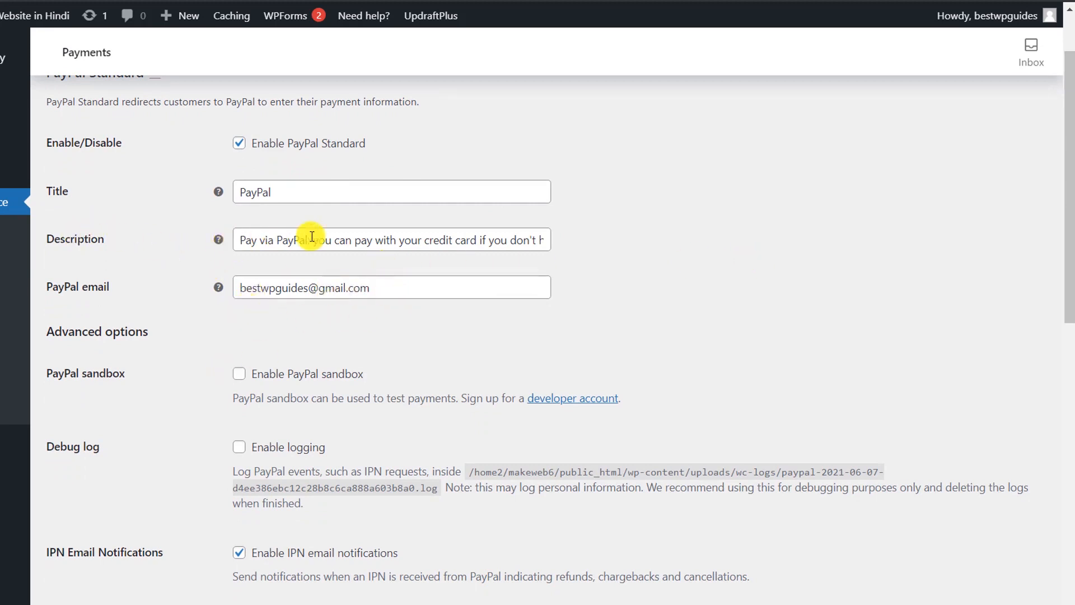
pyautogui.scroll(-4, 385, 257)
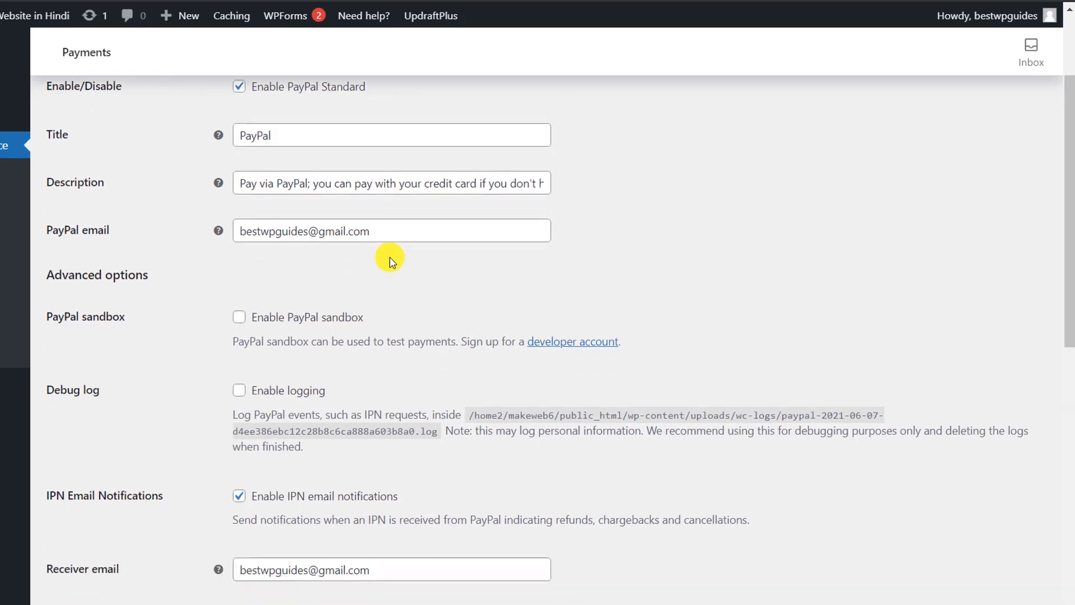
pyautogui.scroll(-2, 390, 259)
pyautogui.scroll(2, 272, 234)
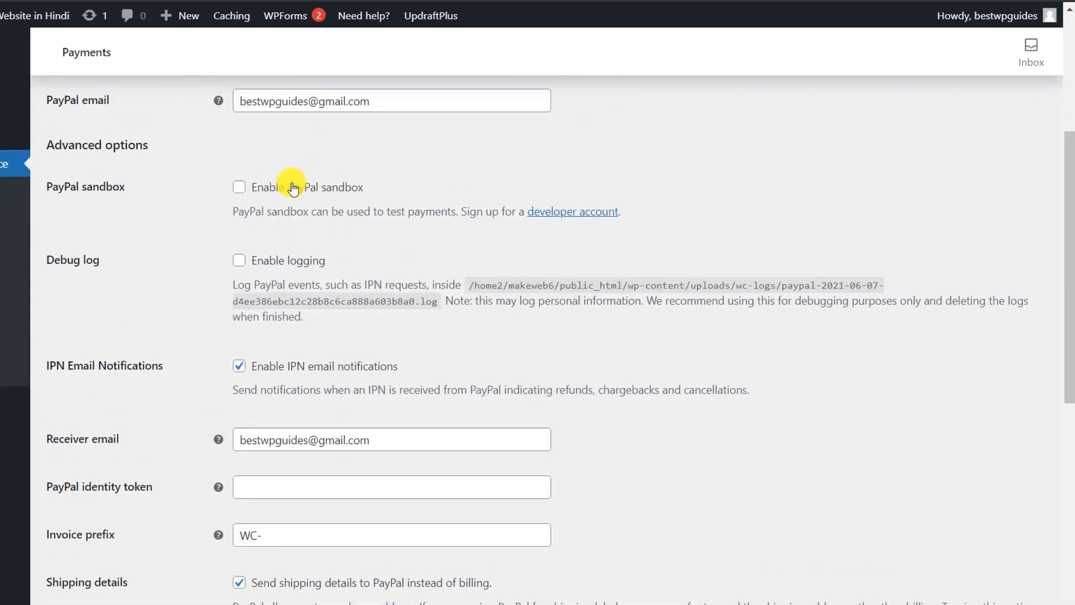
pyautogui.scroll(5, 413, 211)
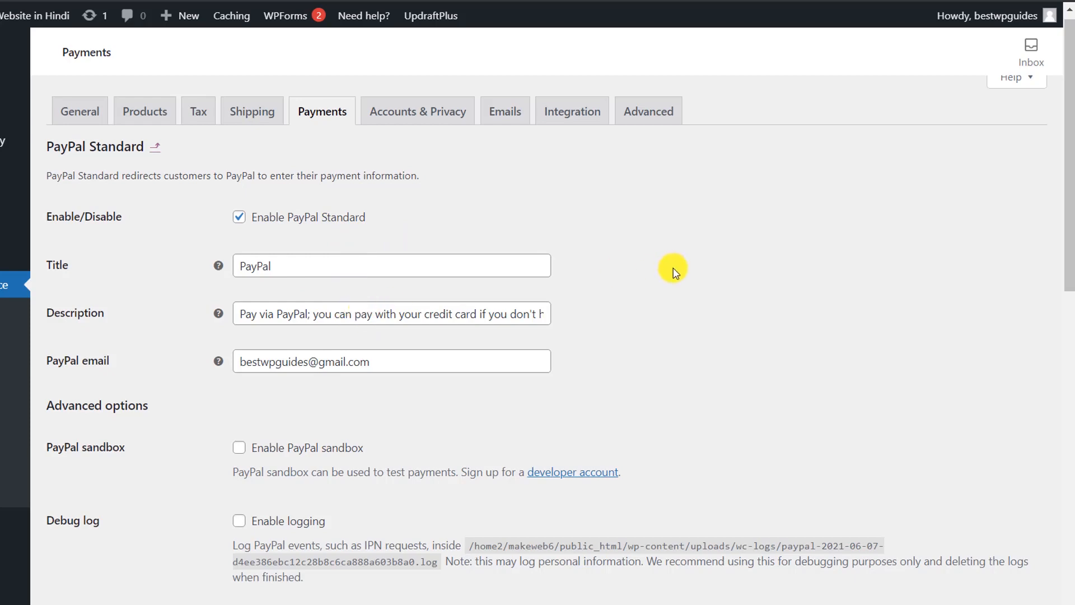
pyautogui.scroll(-10, 673, 273)
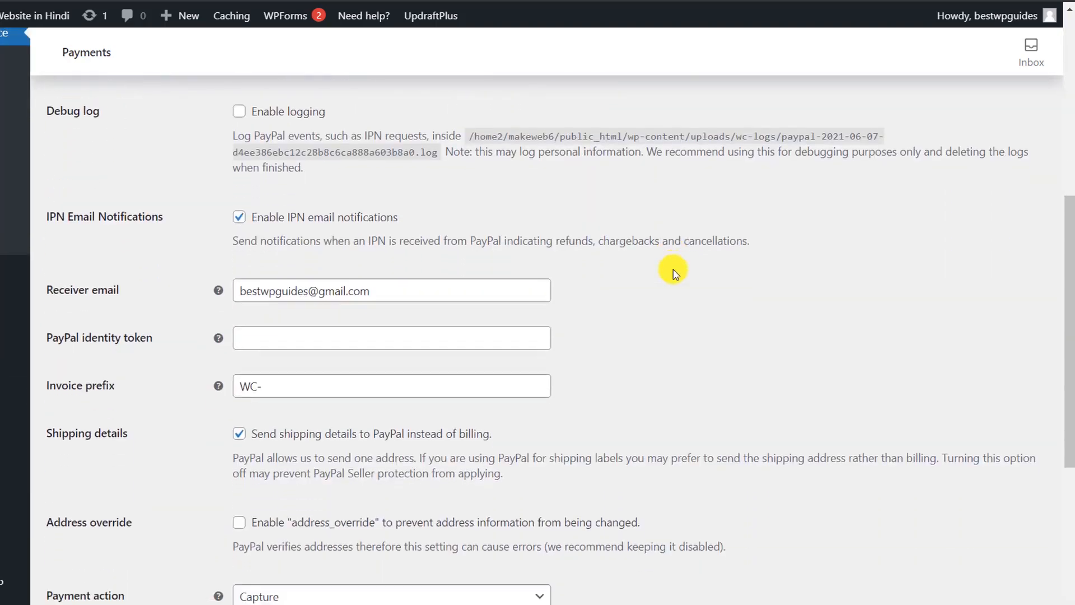
pyautogui.scroll(-3, 673, 273)
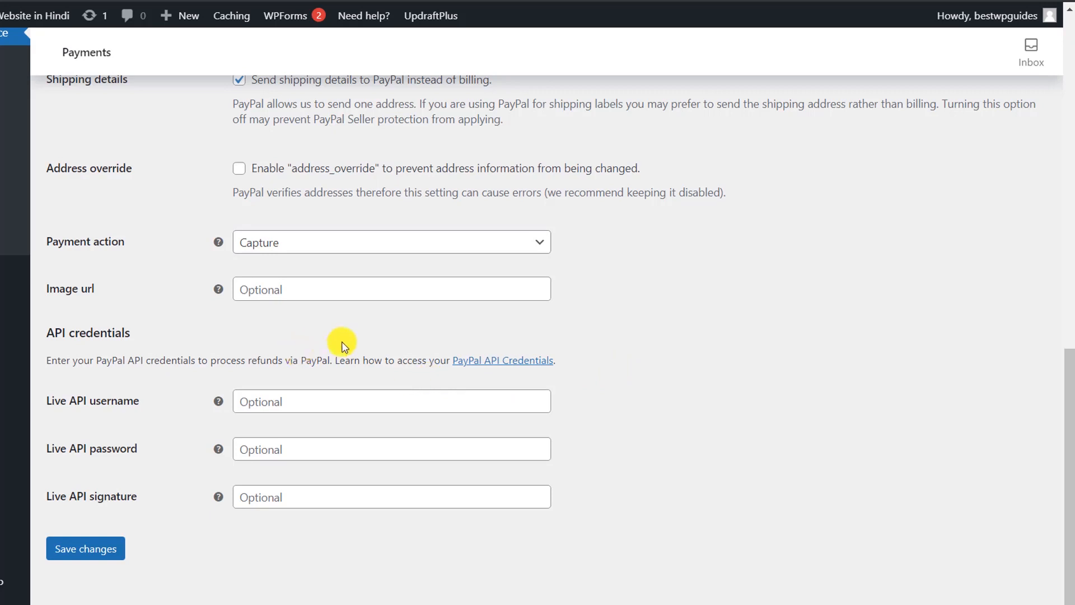
# Step: Open the PayPal API Credentials guide in a new browser tab and switch to it
pyautogui.rightClick(491, 365)
pyautogui.click(504, 367)
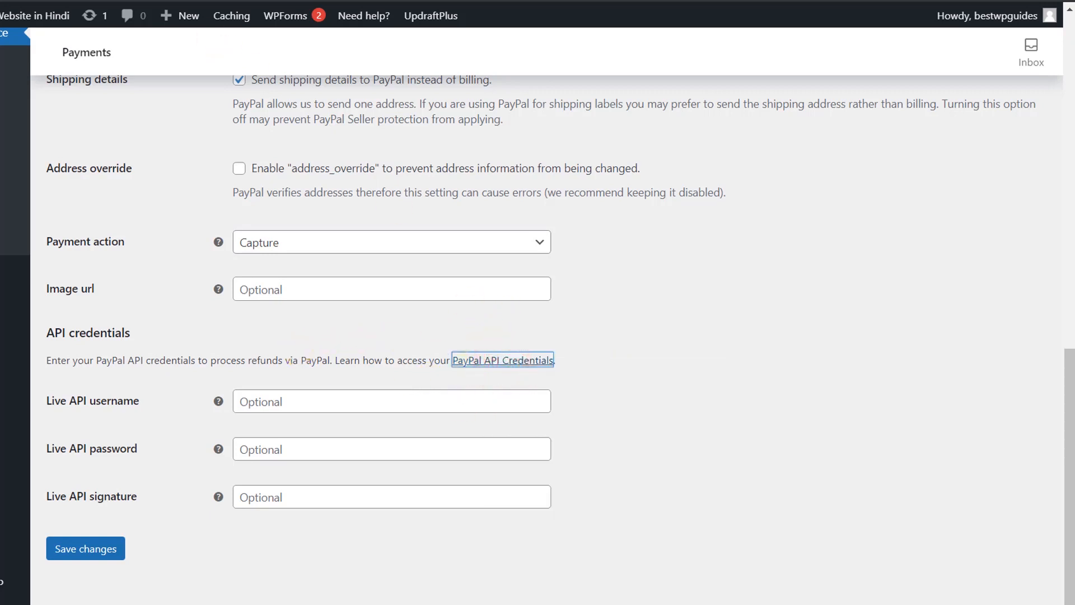
pyautogui.click(221, 1)
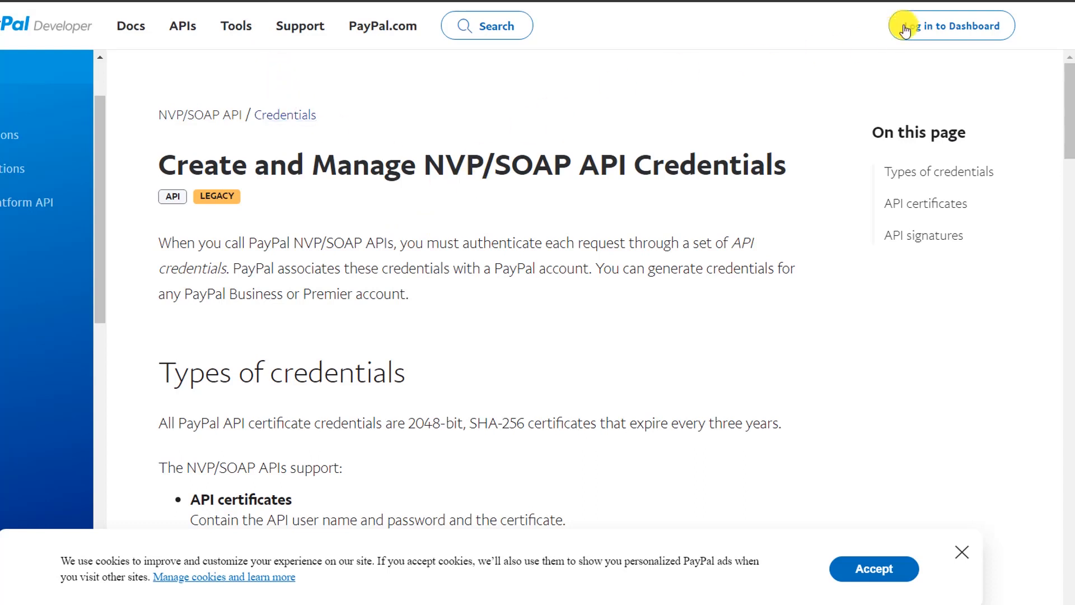
pyautogui.click(962, 38)
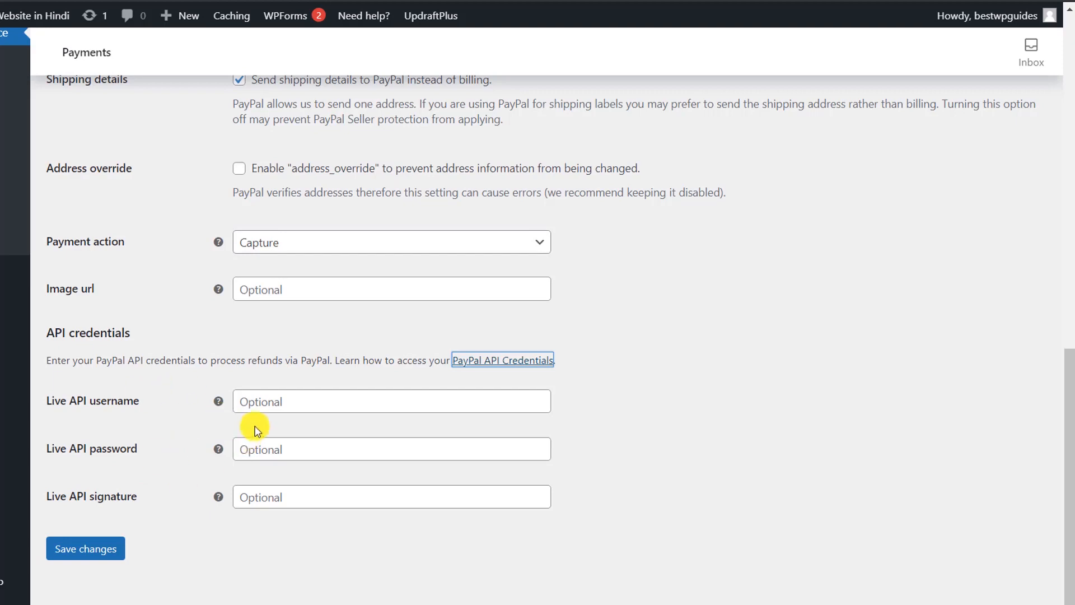
# Step: Go from the PayPal Standard settings back to the Payments methods list
pyautogui.scroll(10, 258, 431)
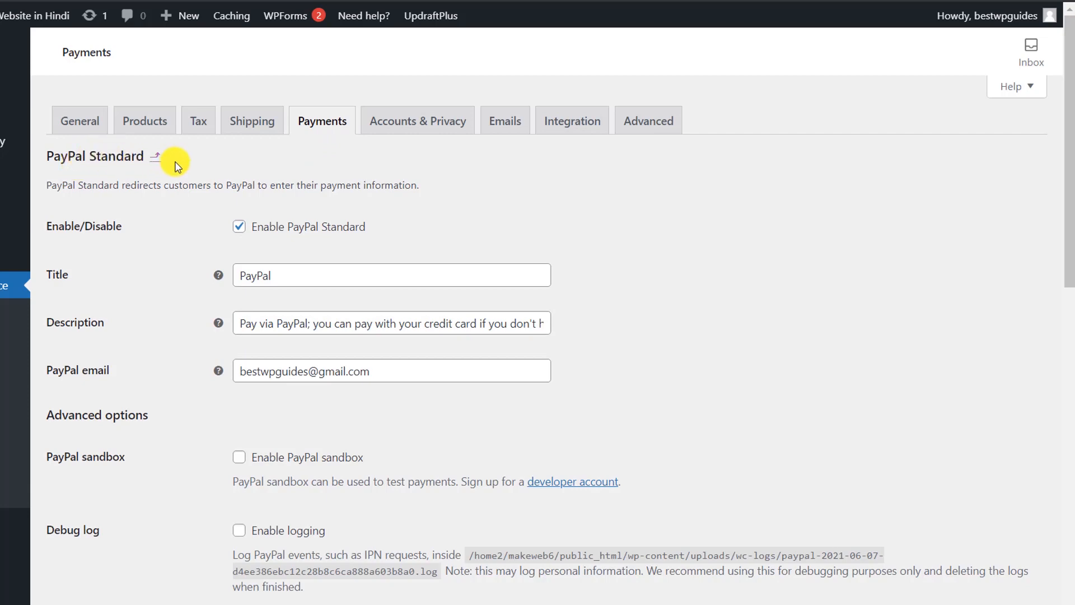
pyautogui.click(337, 133)
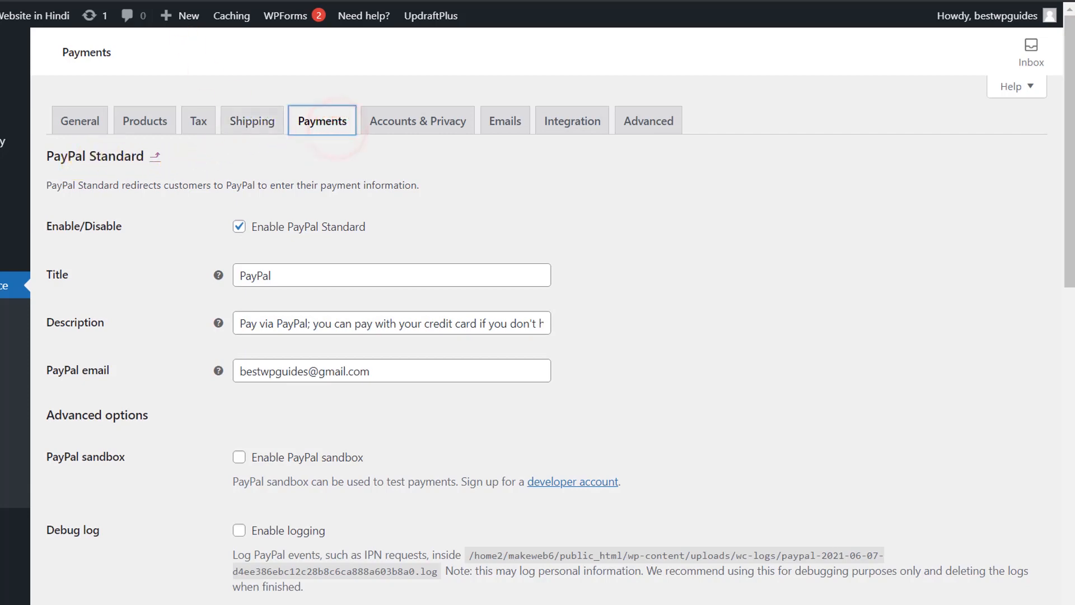
pyautogui.scroll(-4, 560, 392)
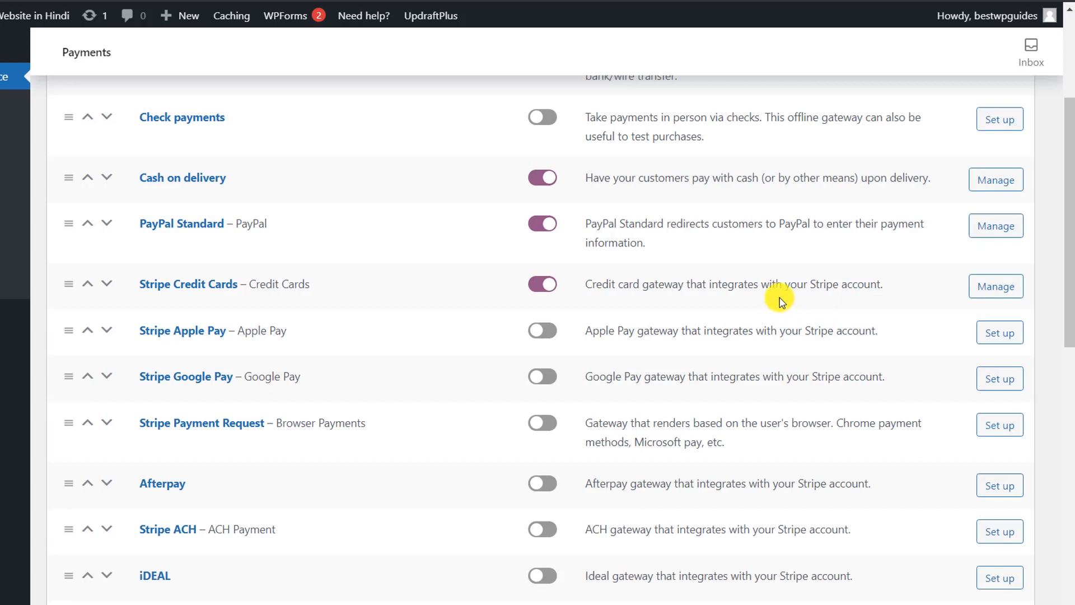
# Step: Open the Stripe Credit Cards settings and view its API Settings: Test mode, empty test keys
pyautogui.click(994, 286)
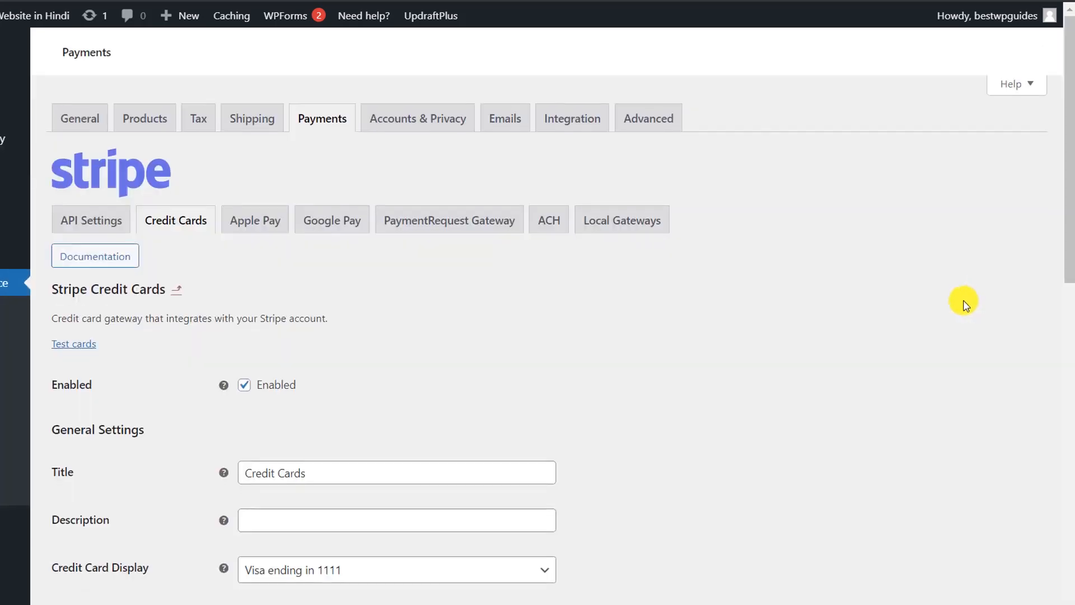
pyautogui.scroll(-3, 961, 300)
pyautogui.scroll(1, 610, 156)
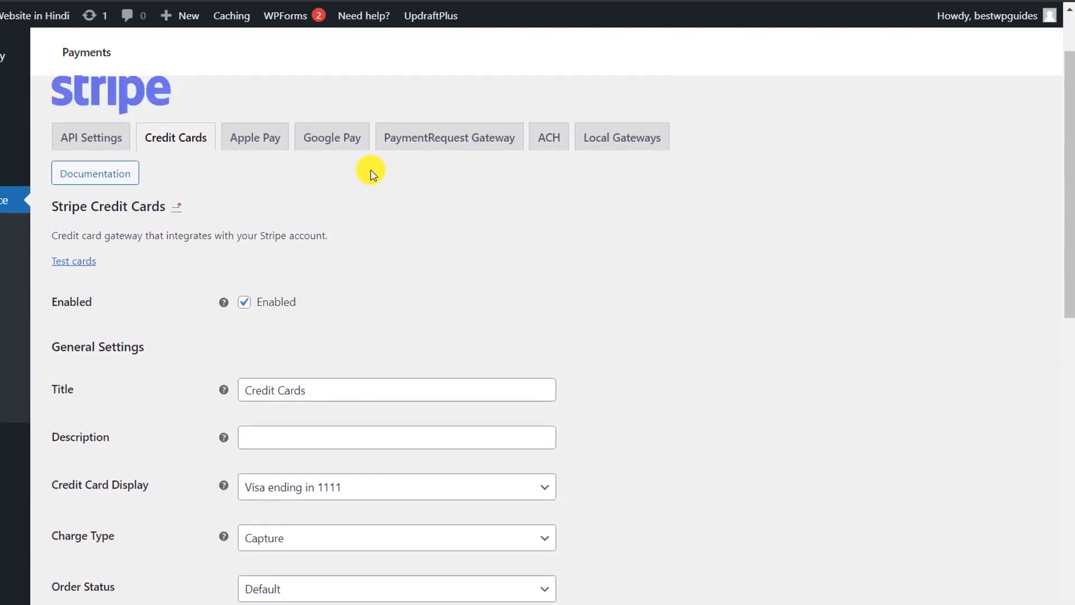
pyautogui.scroll(-5, 451, 279)
pyautogui.scroll(7, 451, 279)
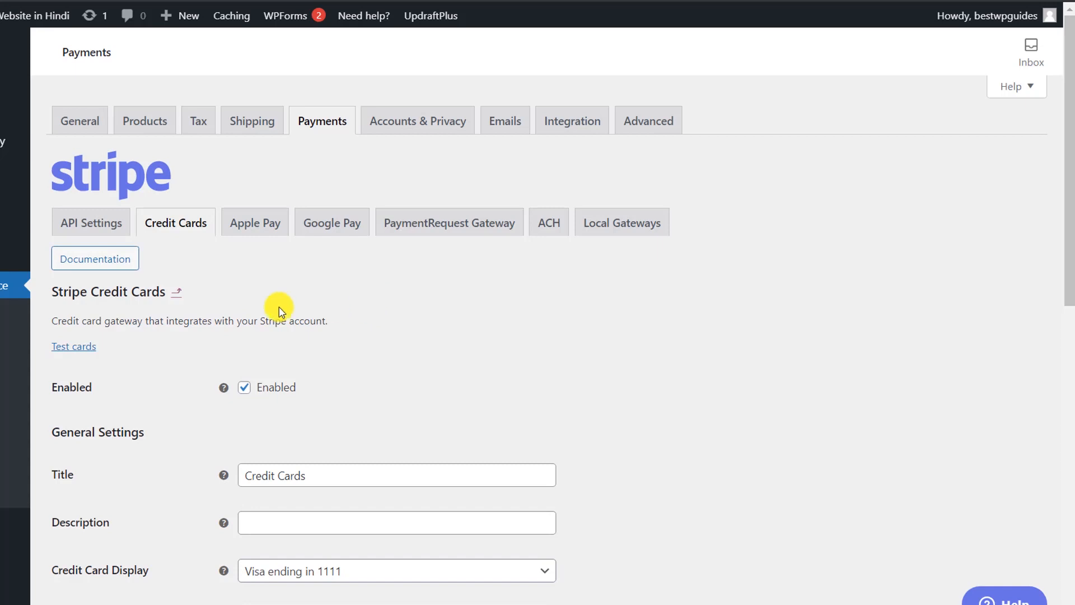
pyautogui.click(84, 221)
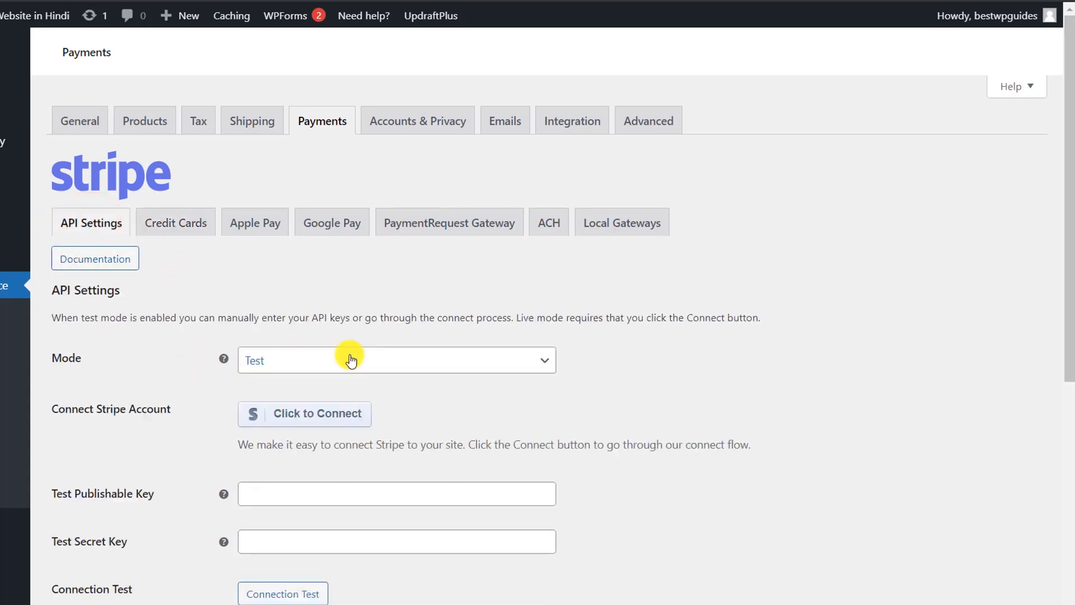
pyautogui.scroll(-3, 351, 360)
pyautogui.scroll(3, 351, 360)
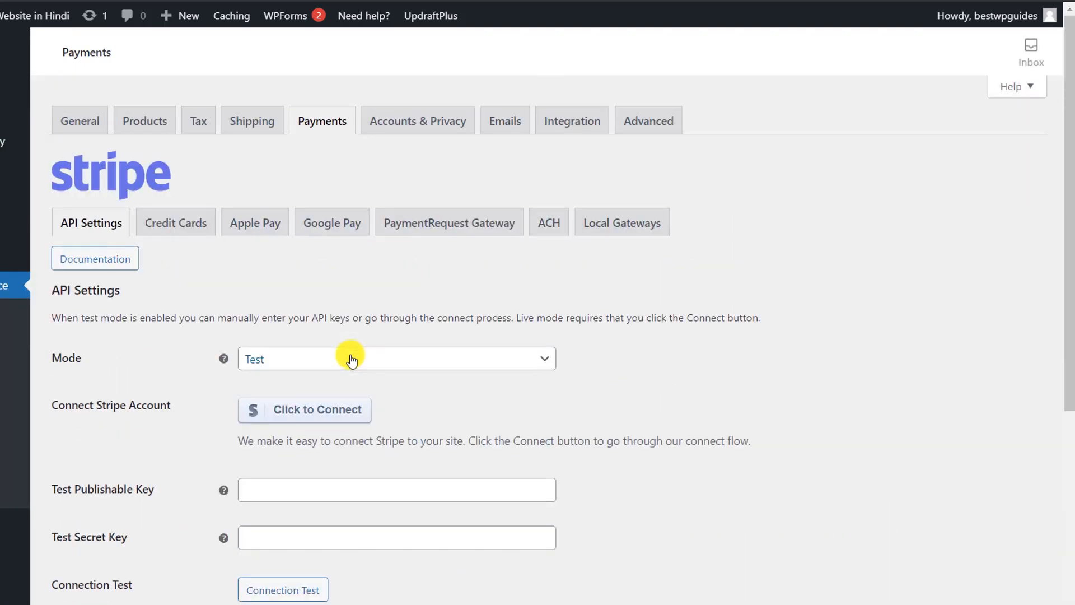
pyautogui.click(413, 125)
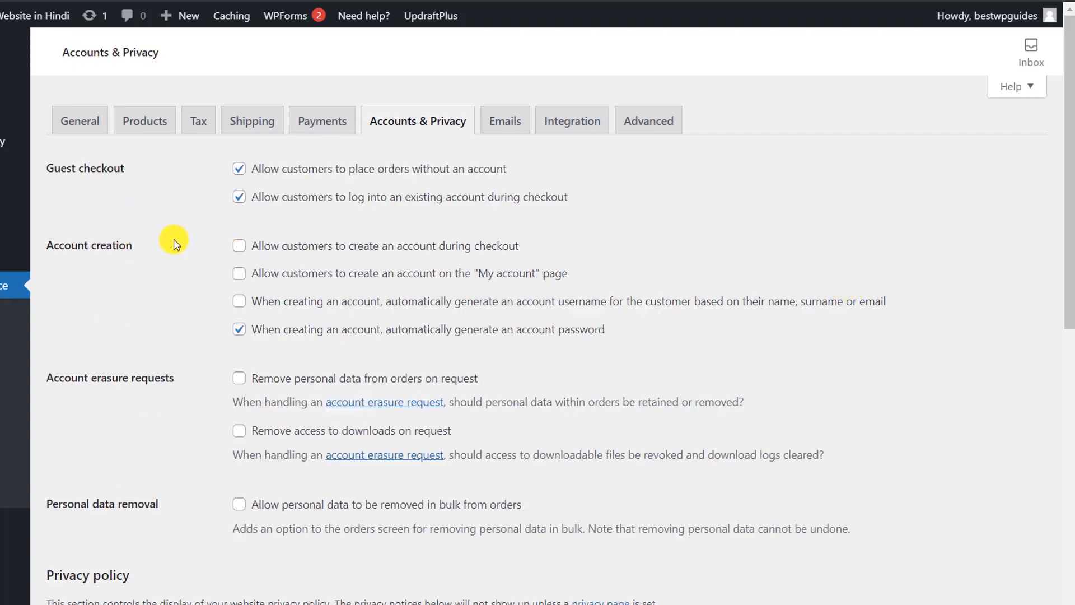
pyautogui.scroll(-6, 175, 242)
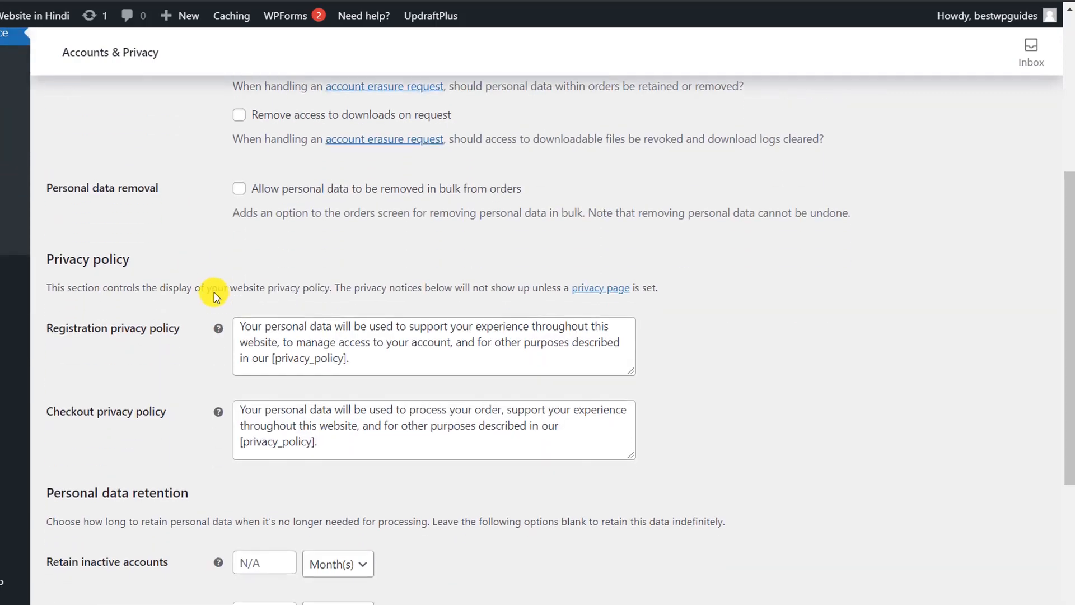
pyautogui.scroll(-5, 215, 295)
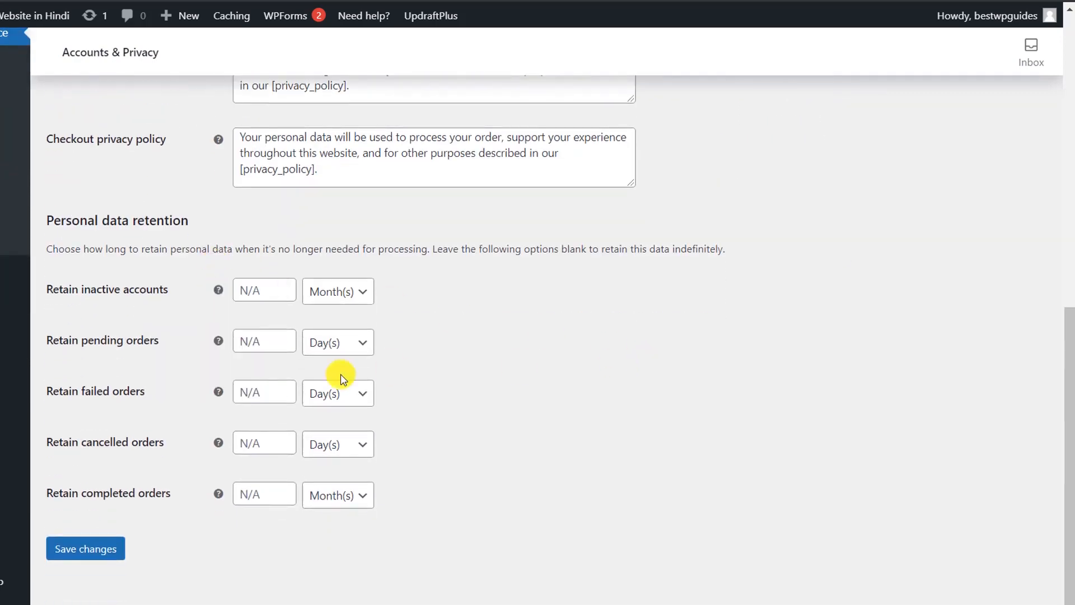
pyautogui.scroll(11, 687, 374)
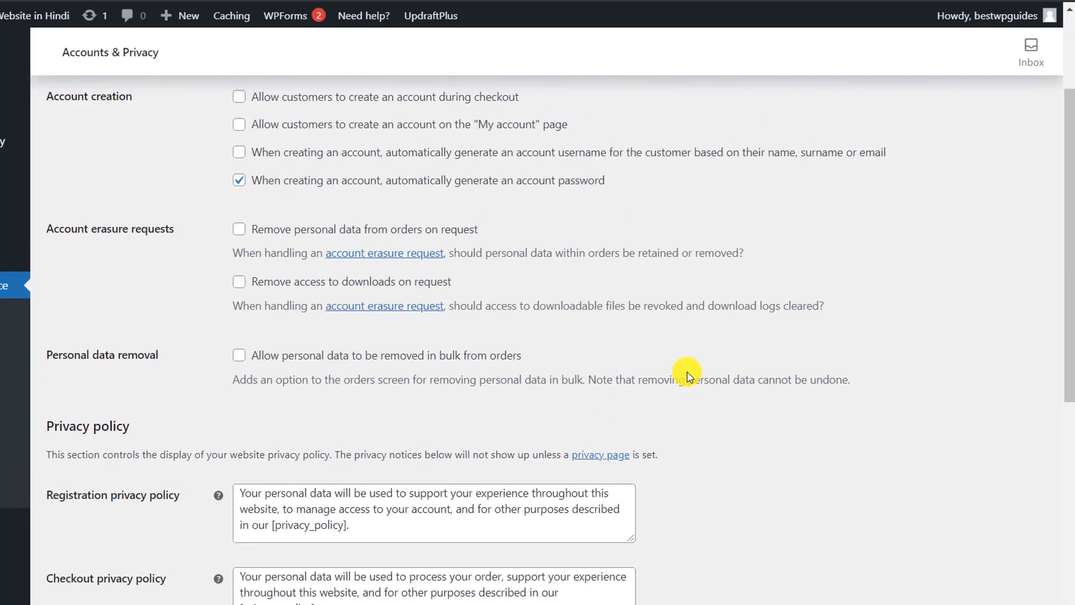
pyautogui.click(491, 128)
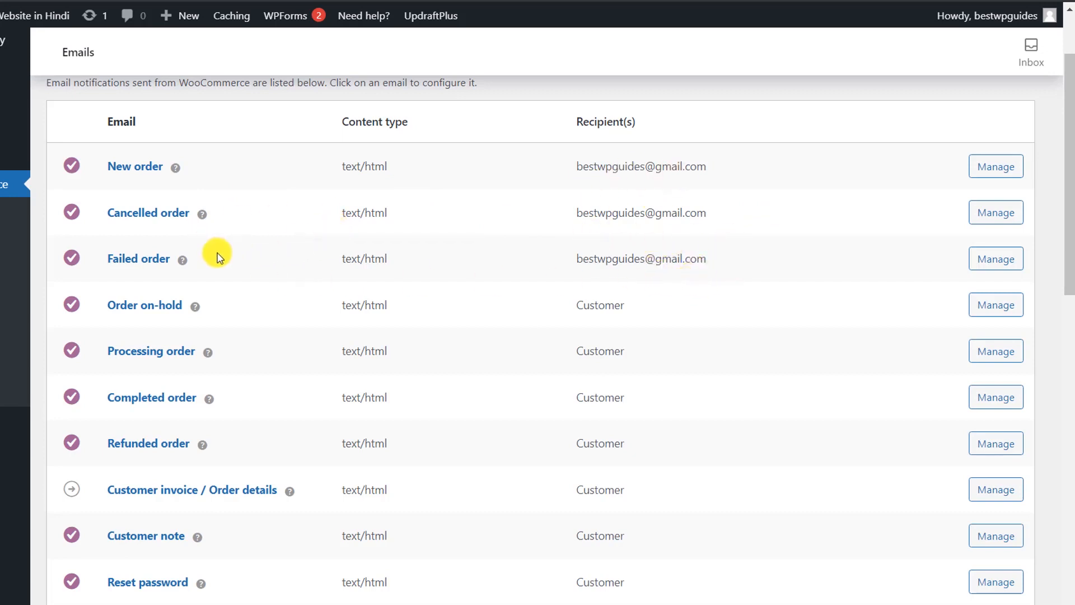
# Step: Try a new From address on the Emails tab, then undo it to keep the original
pyautogui.scroll(-2, 549, 329)
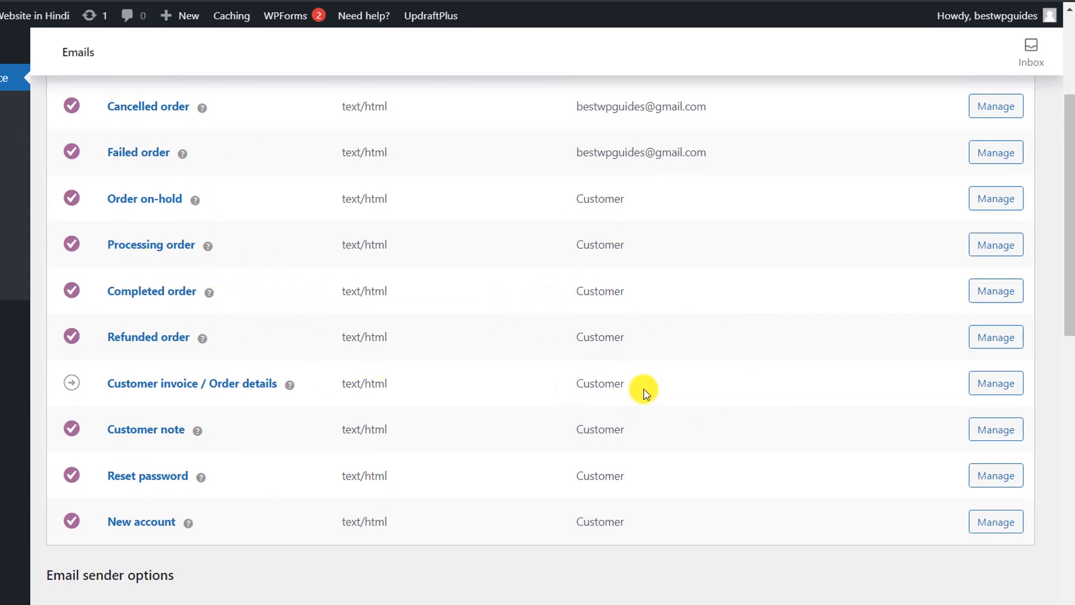
pyautogui.scroll(-6, 643, 392)
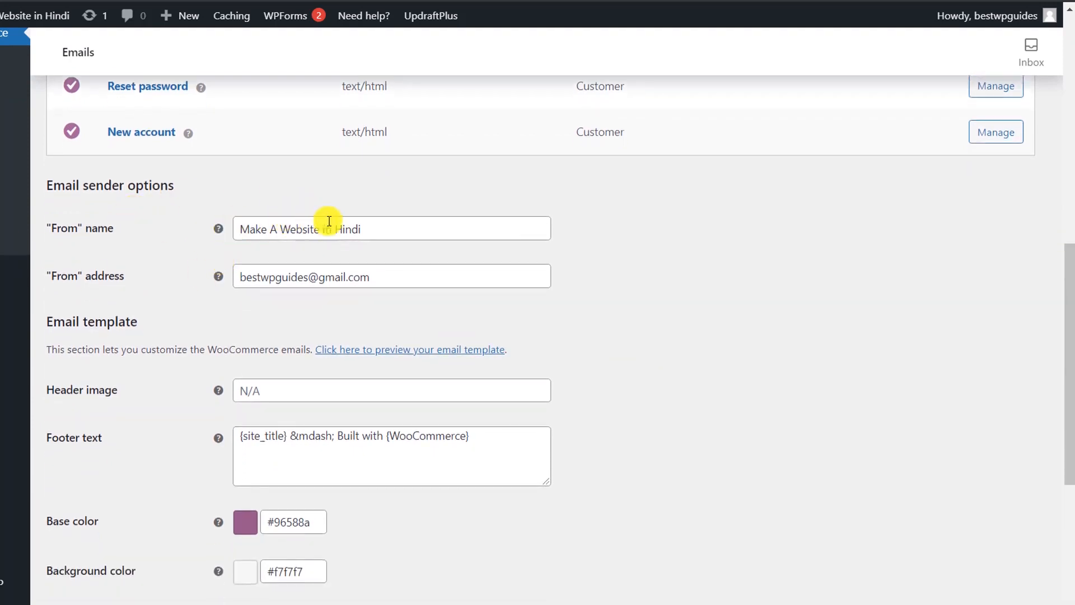
pyautogui.moveTo(367, 227); pyautogui.dragTo(225, 221)
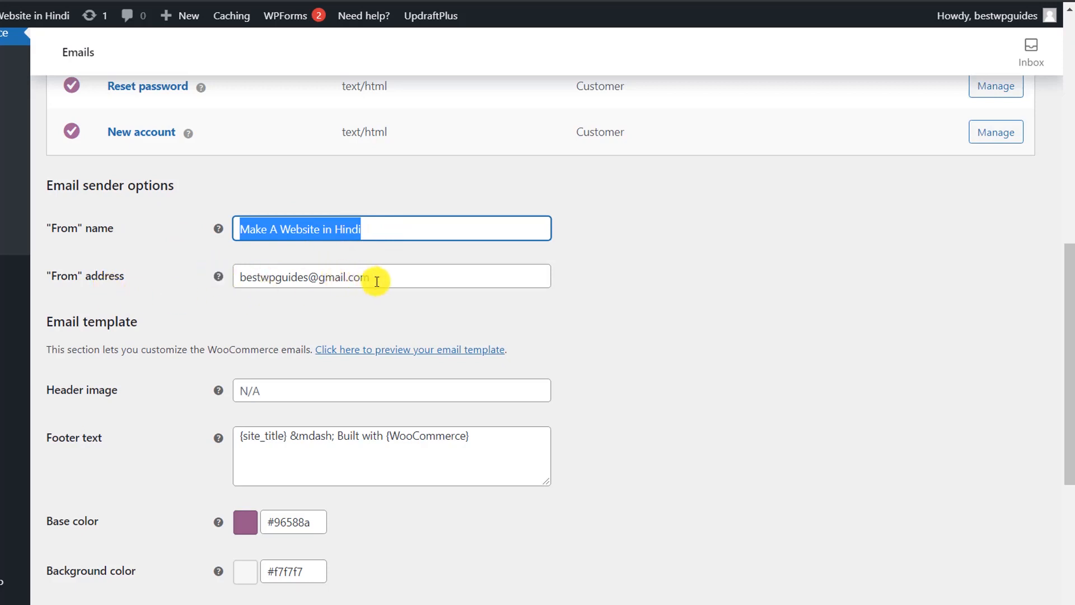
pyautogui.moveTo(382, 277); pyautogui.dragTo(149, 278)
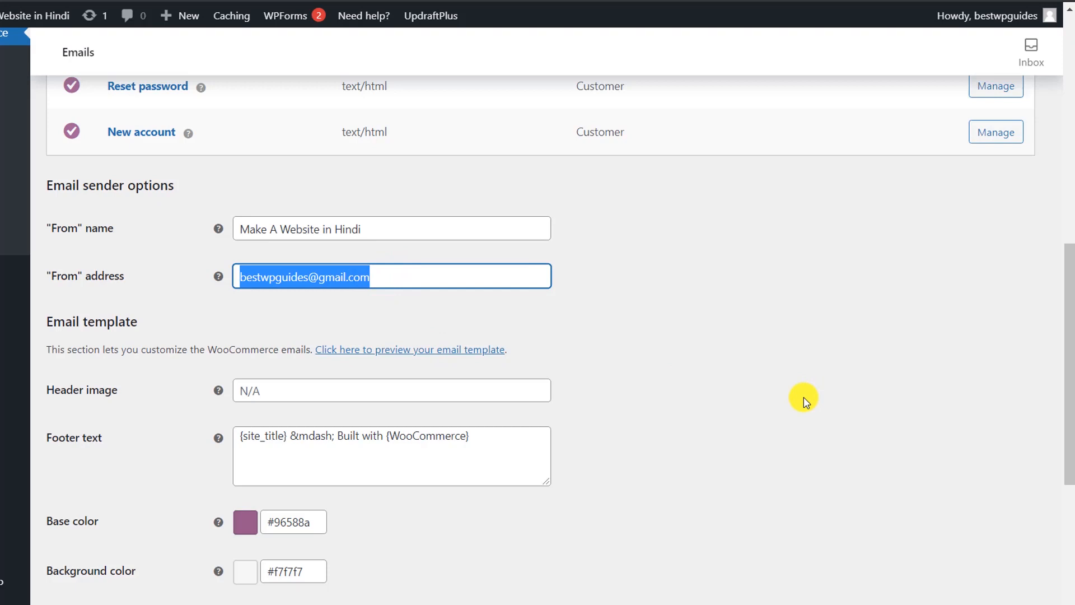
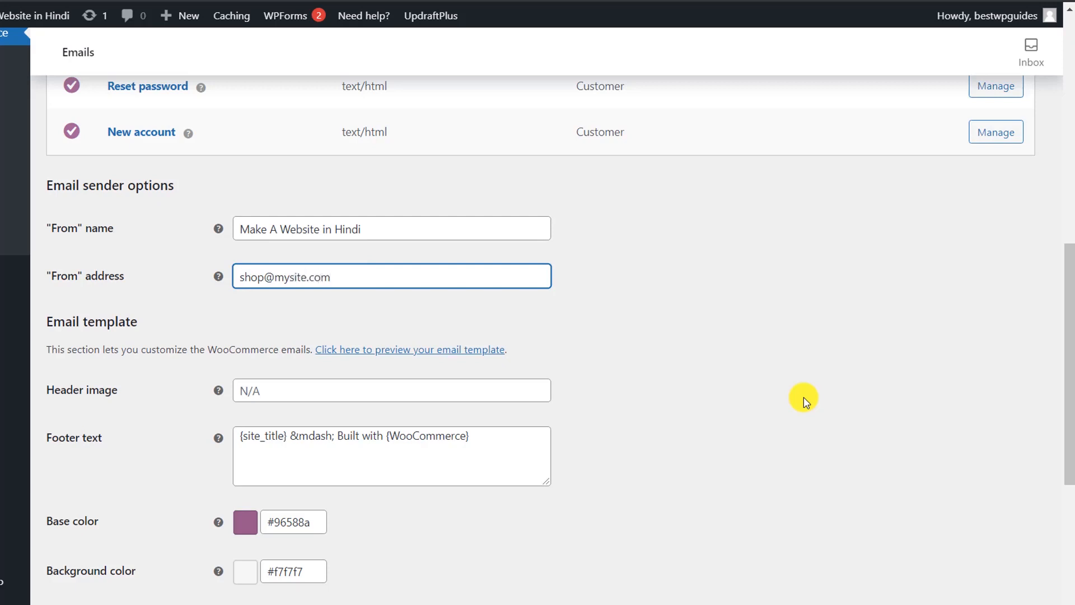
pyautogui.hotkey('ctrl', 'a')
pyautogui.hotkey('ctrl', 'z')
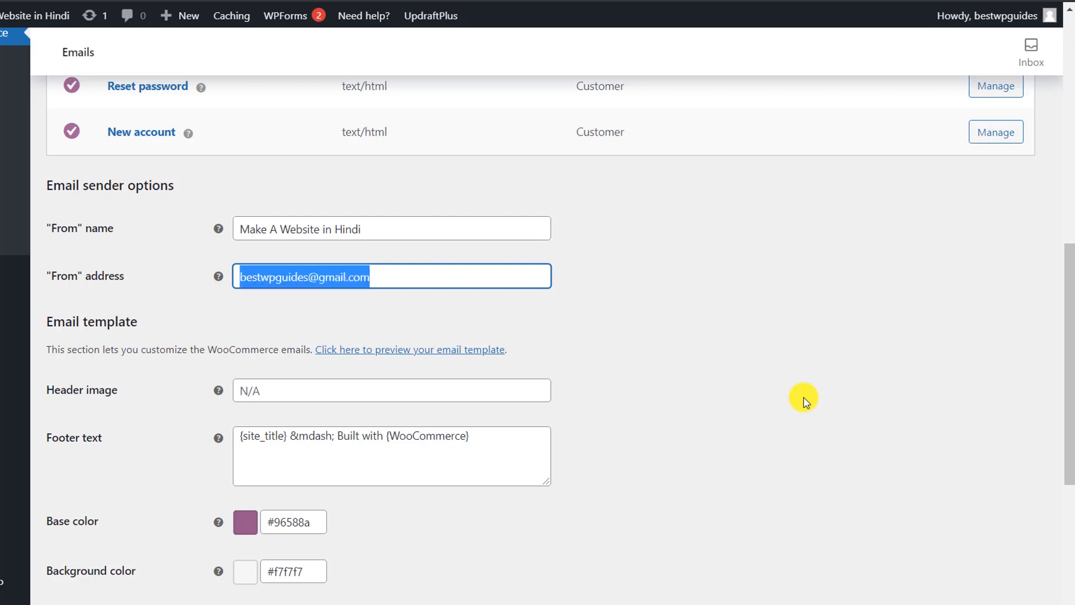
pyautogui.click(803, 401)
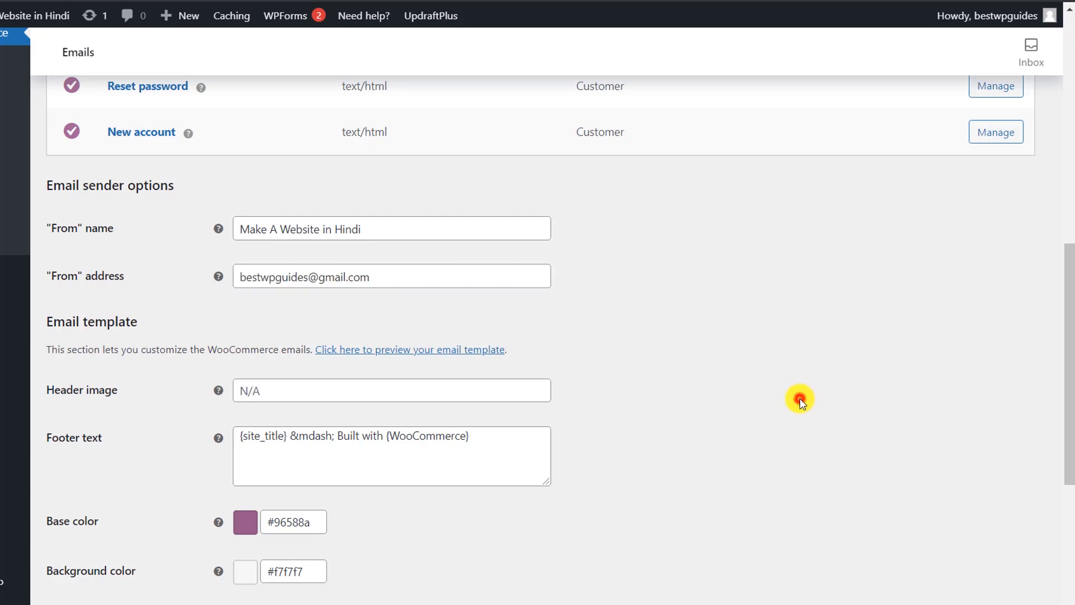
# Step: Save the unchanged Emails settings and return to the top of the page
pyautogui.scroll(-3, 589, 286)
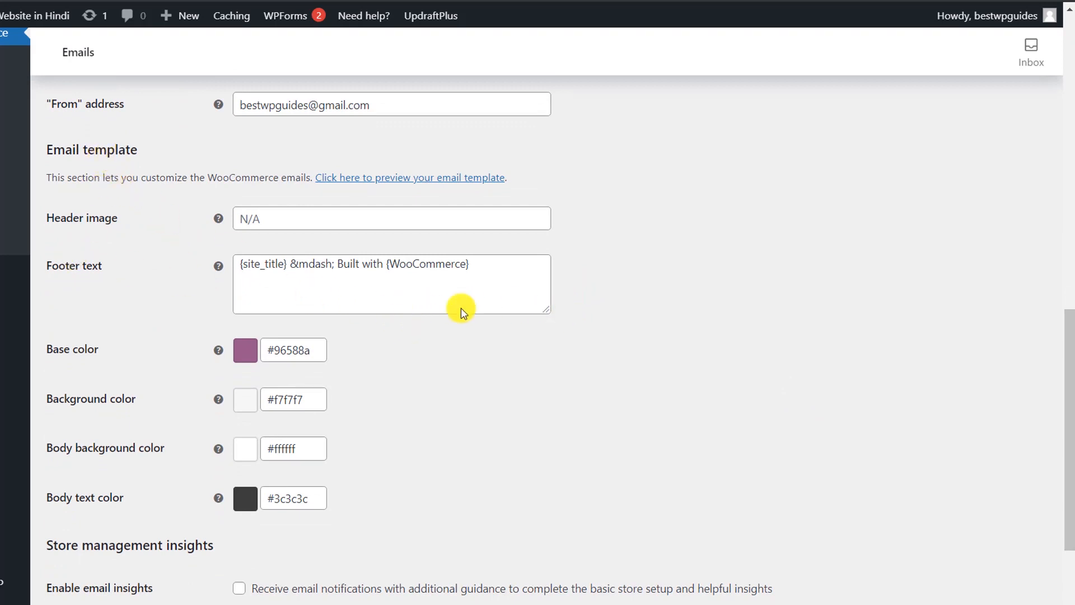
pyautogui.scroll(-3, 420, 355)
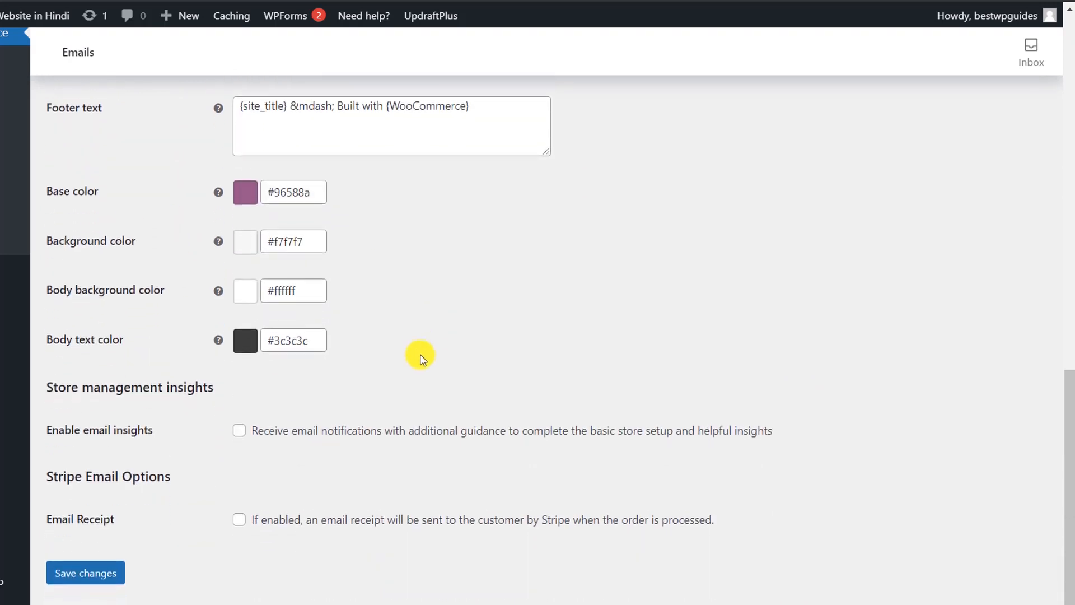
pyautogui.scroll(-1, 420, 355)
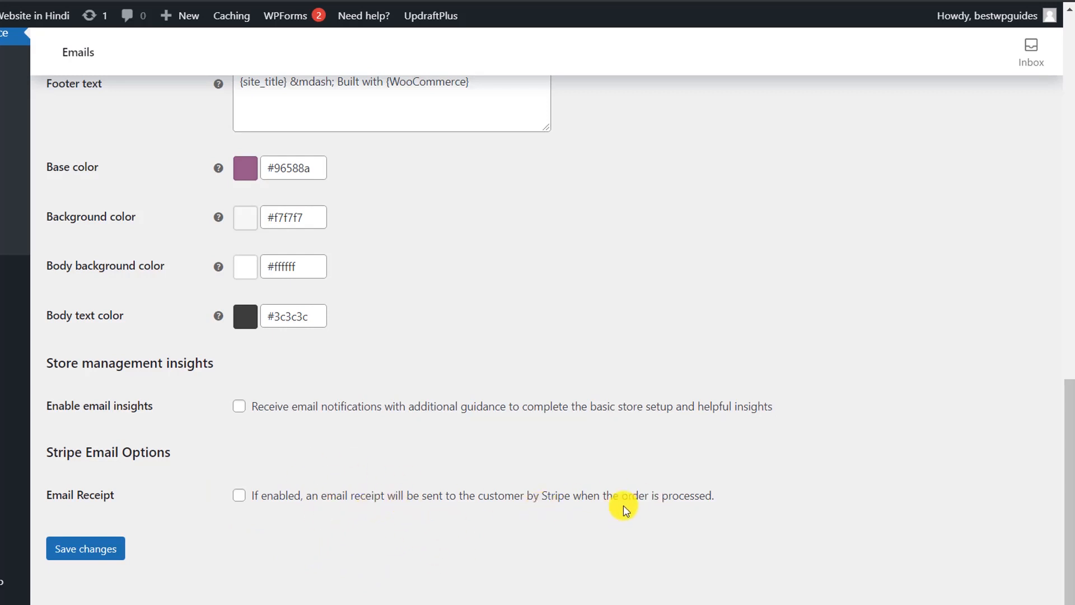
pyautogui.click(78, 552)
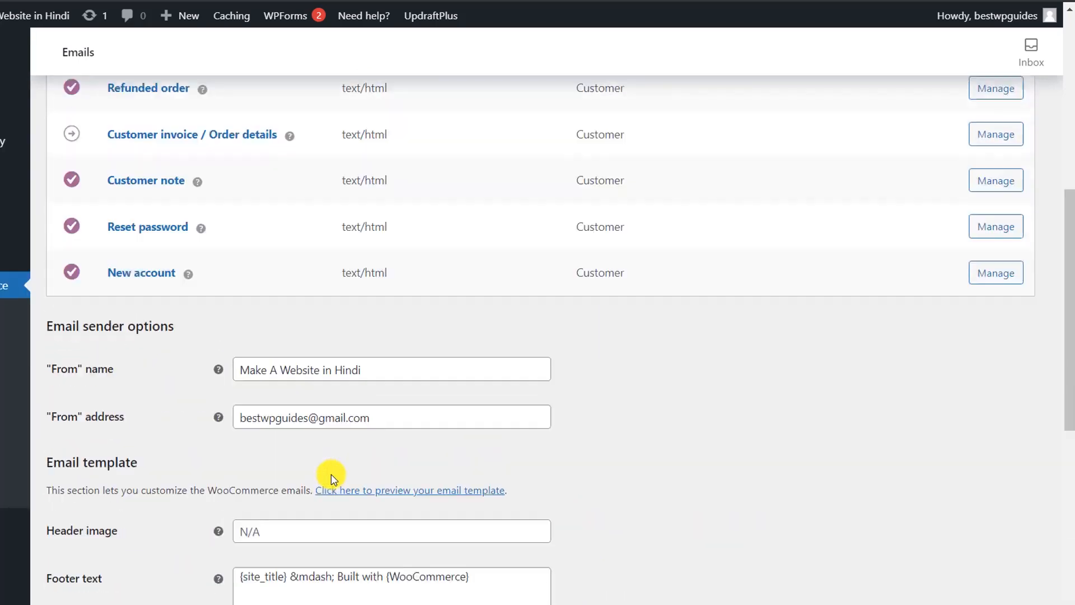
pyautogui.scroll(10, 332, 477)
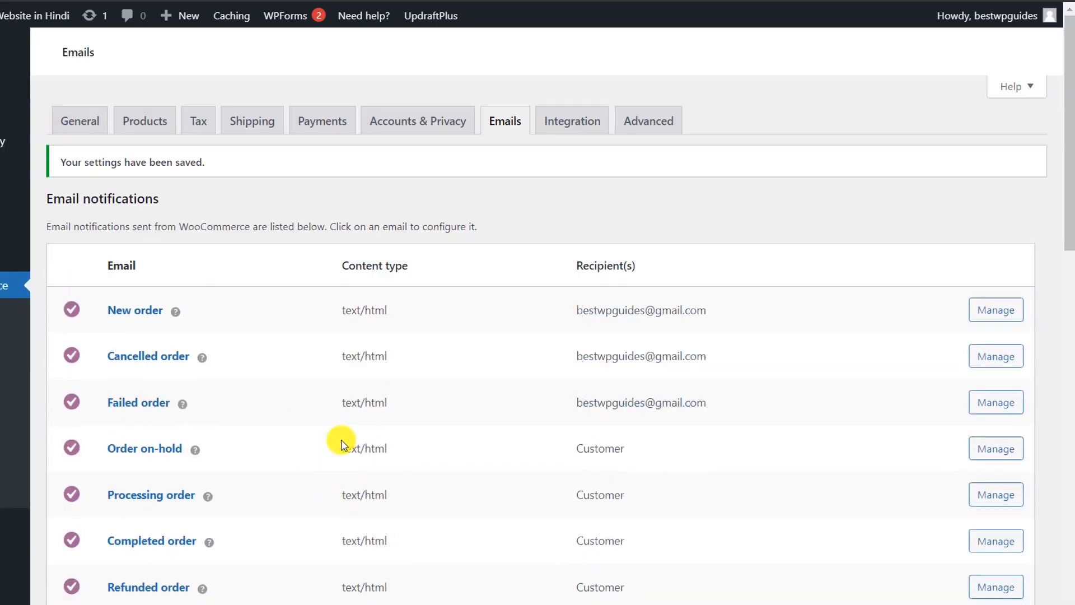
pyautogui.click(573, 119)
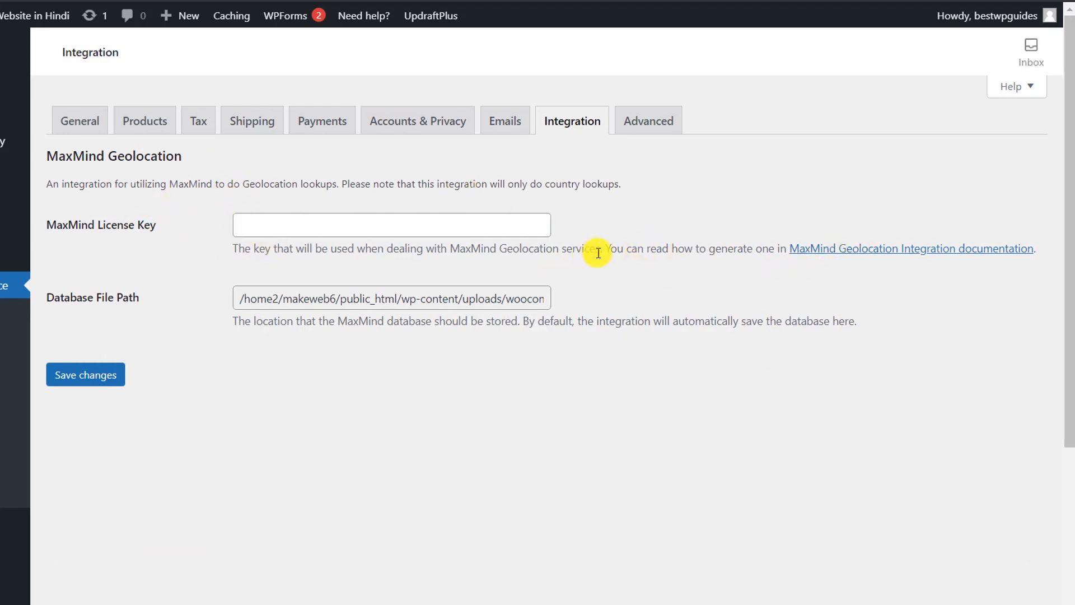
# Step: Review the Advanced tab's Cart, Checkout and My account page assignments and checkout endpoints
pyautogui.click(640, 119)
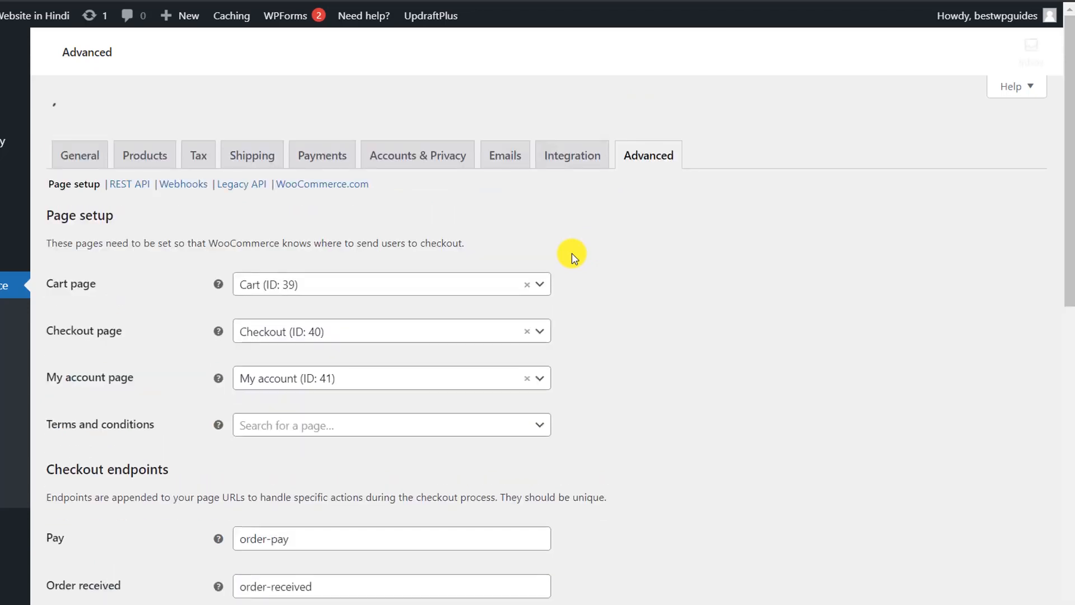
pyautogui.scroll(-8, 573, 253)
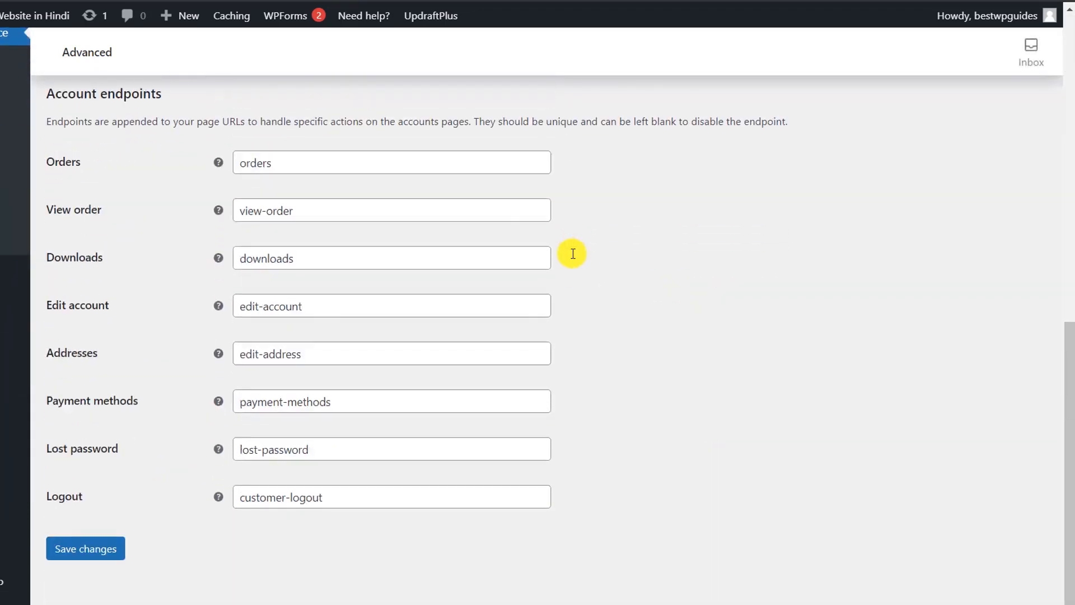
pyautogui.scroll(10, 573, 254)
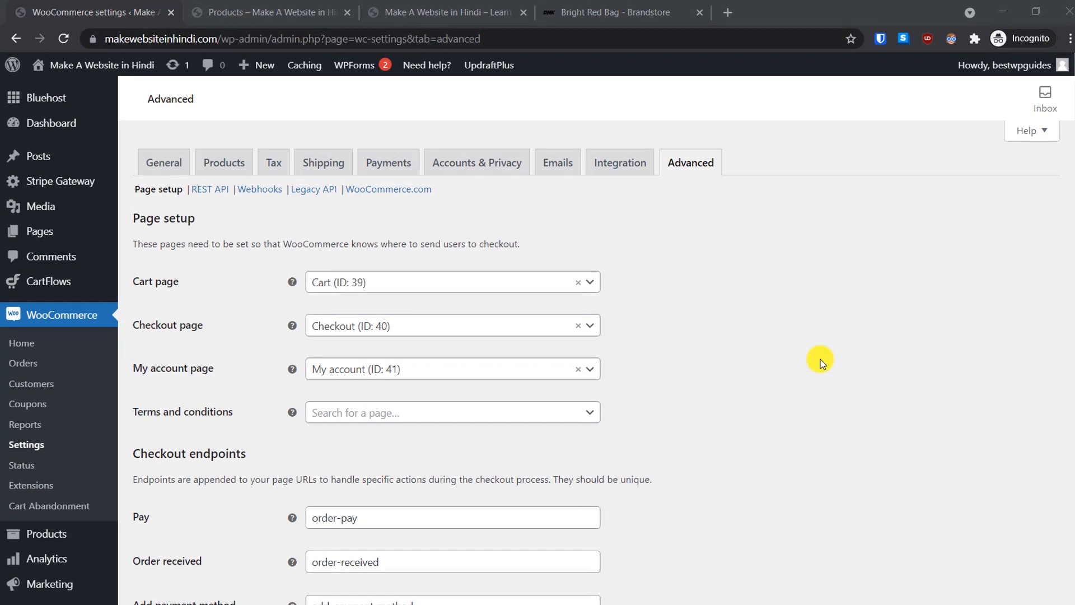
pyautogui.scroll(-2, 821, 361)
pyautogui.scroll(-1, 821, 358)
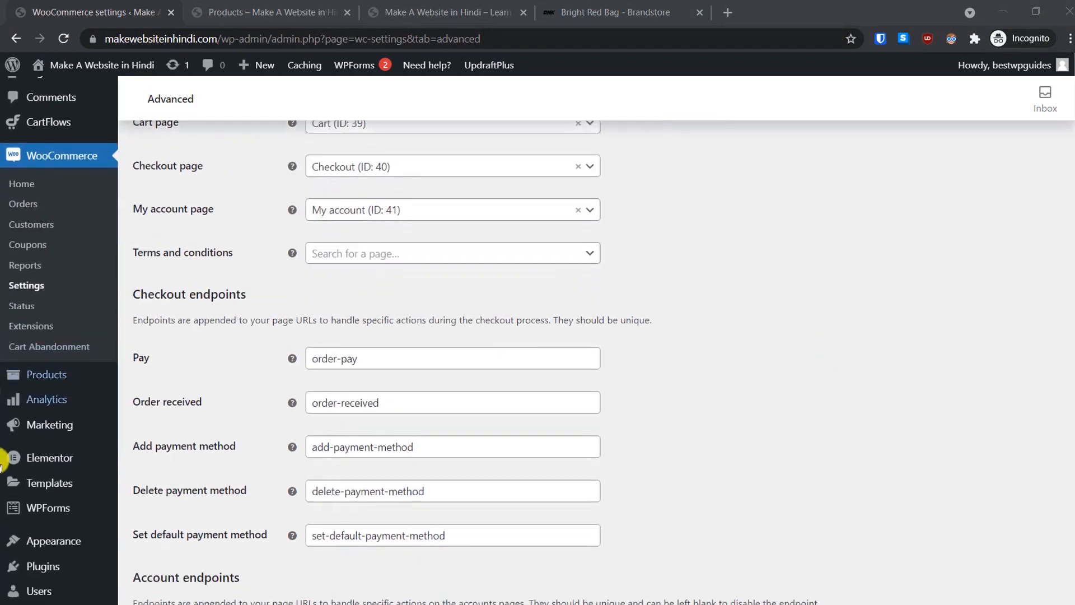
pyautogui.moveTo(51, 379)
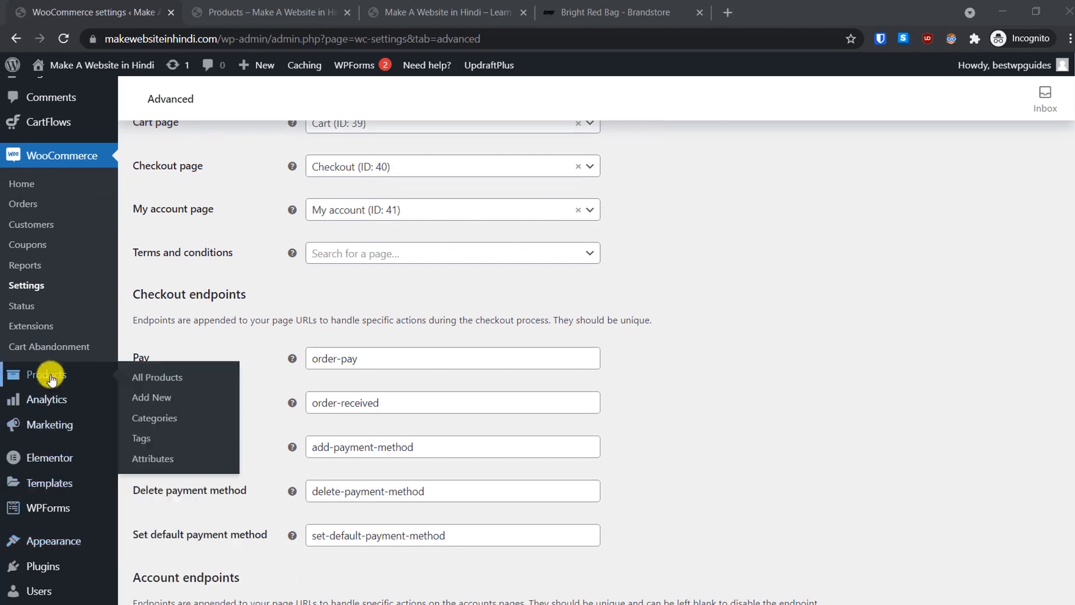
pyautogui.click(147, 380)
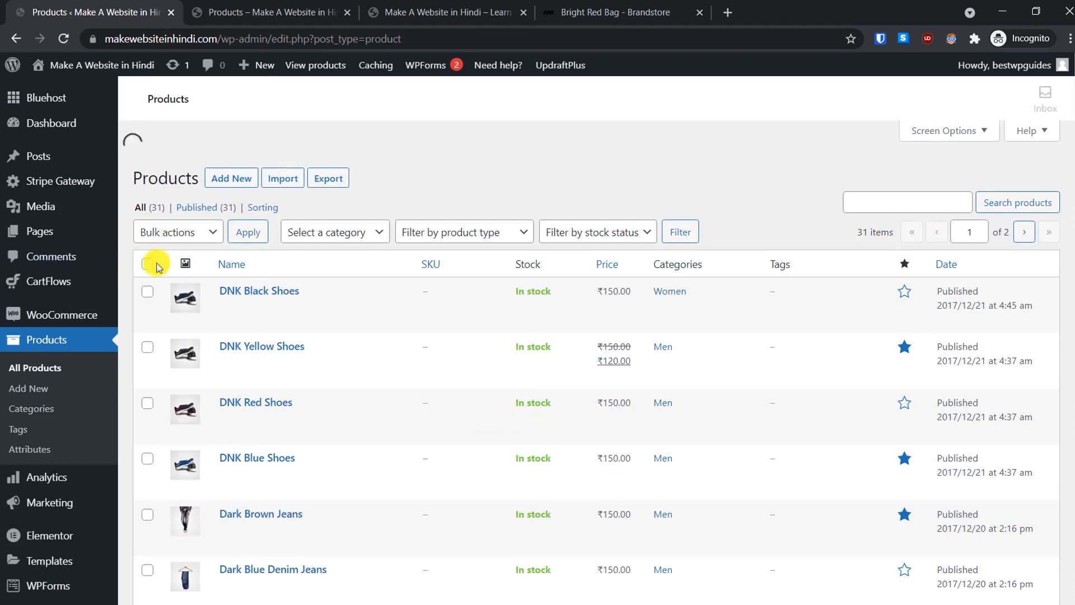
# Step: Select all 31 products, move them to the Trash with Bulk actions, and view the Trash
pyautogui.click(147, 264)
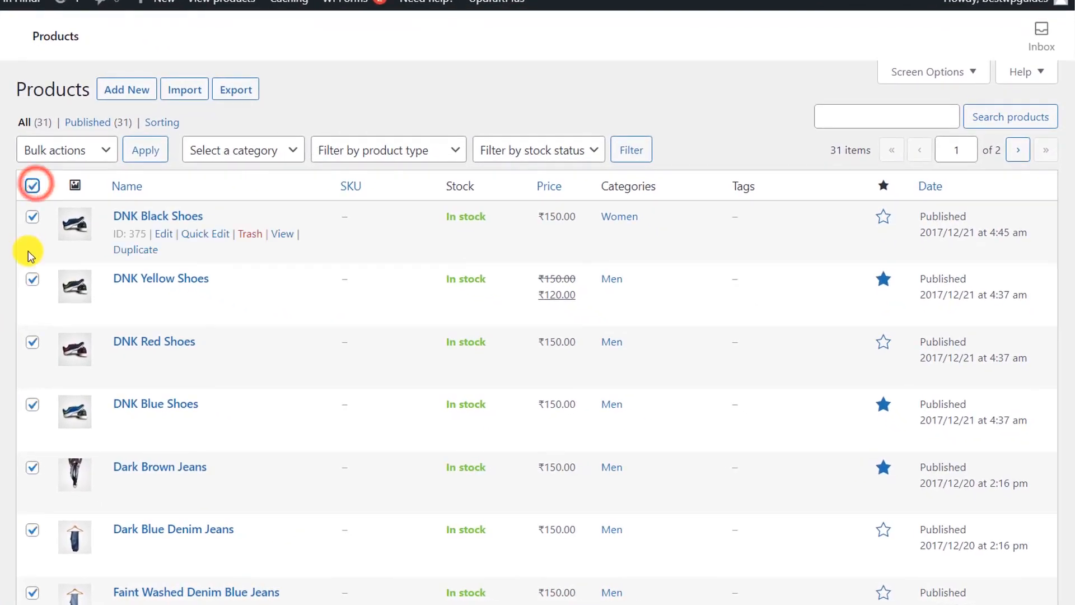
pyautogui.click(62, 159)
pyautogui.click(62, 202)
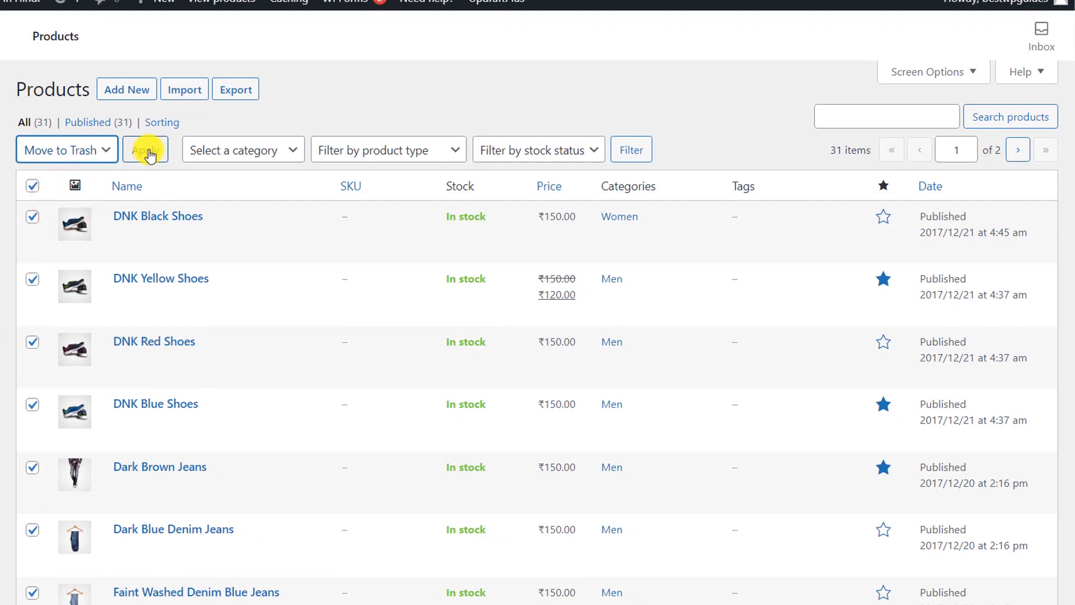
pyautogui.click(147, 150)
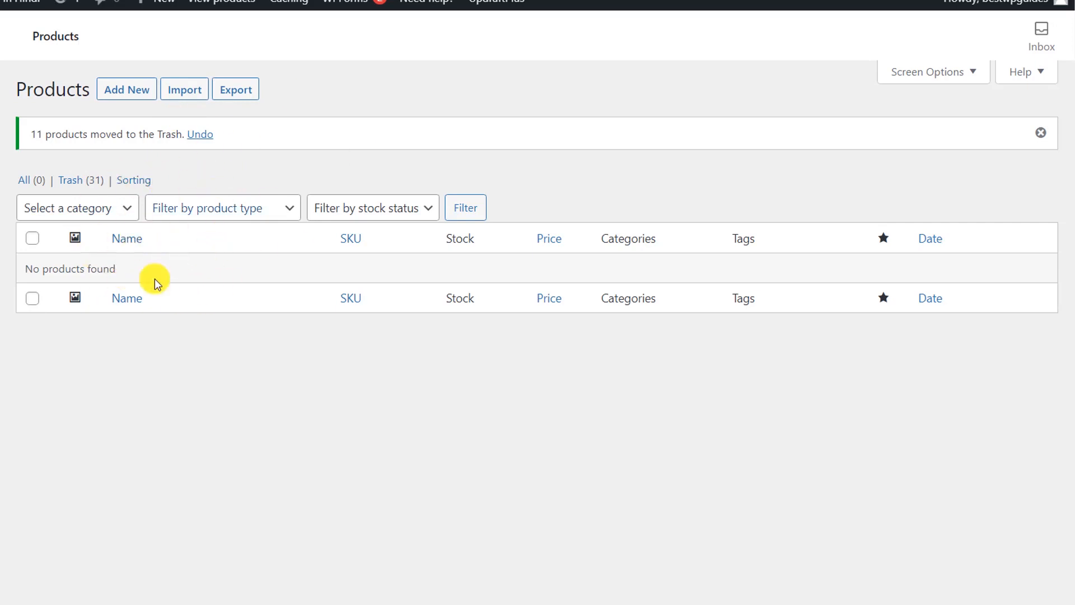
pyautogui.click(82, 179)
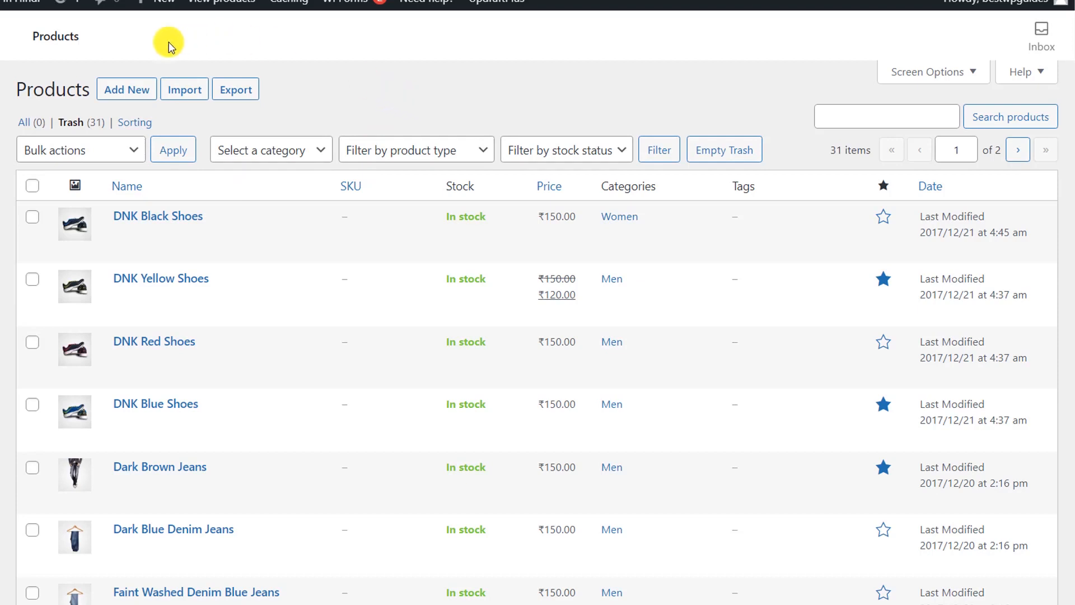
pyautogui.click(117, 91)
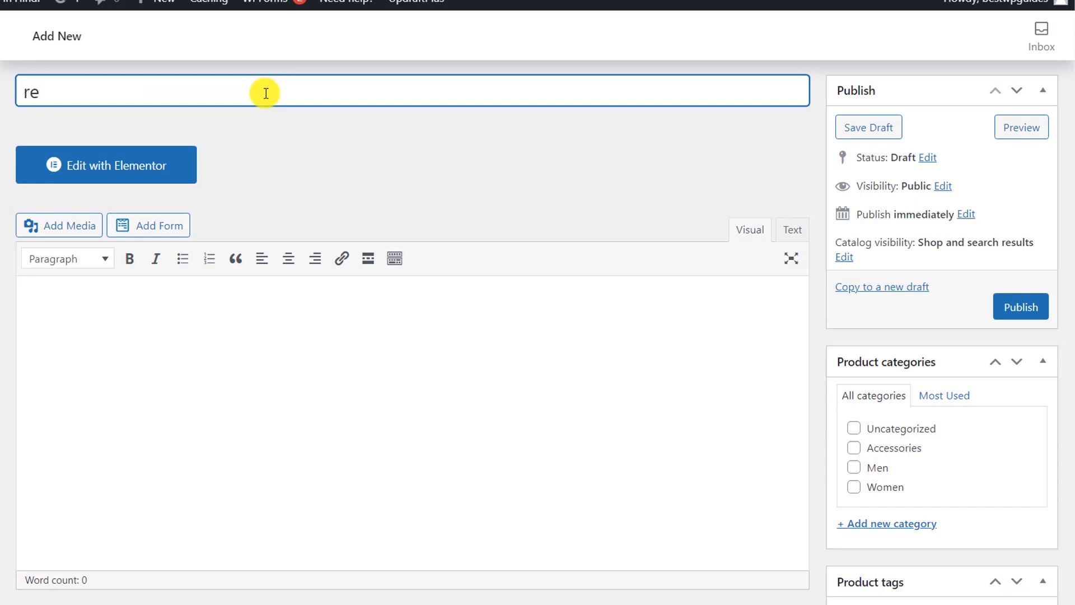
# Step: Correct the product name to Red Handbag and begin the description with 'This is a'
pyautogui.press('BackSpace')
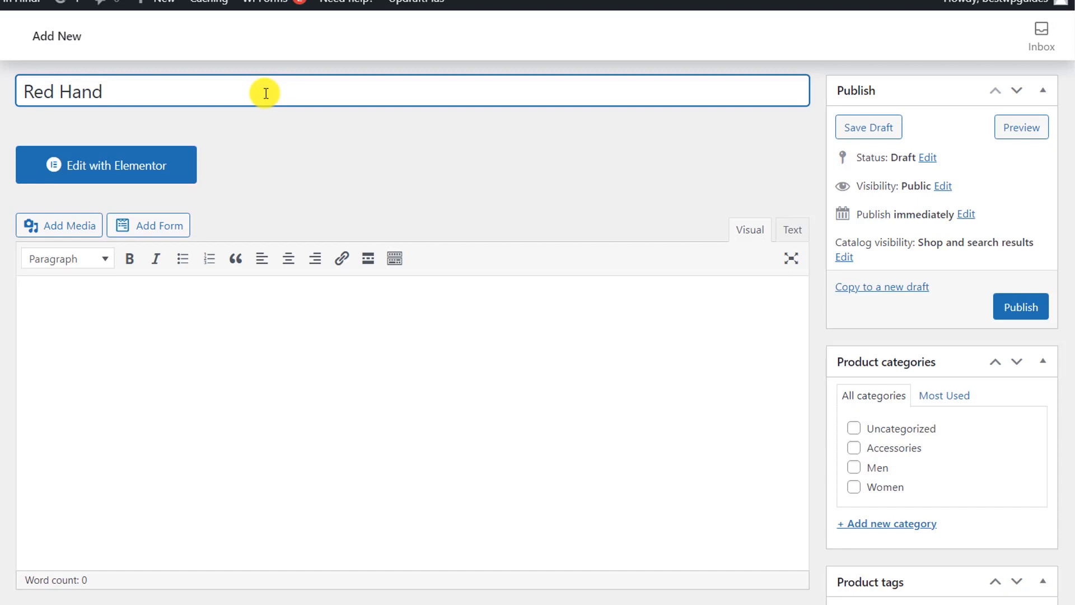
pyautogui.scroll(-1, 264, 89)
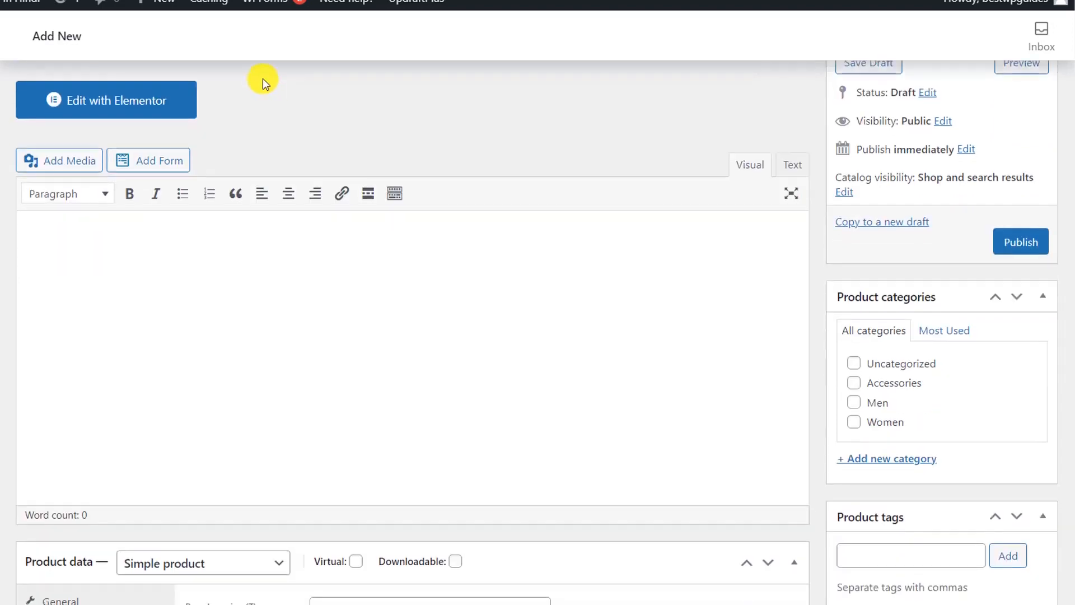
pyautogui.click(334, 298)
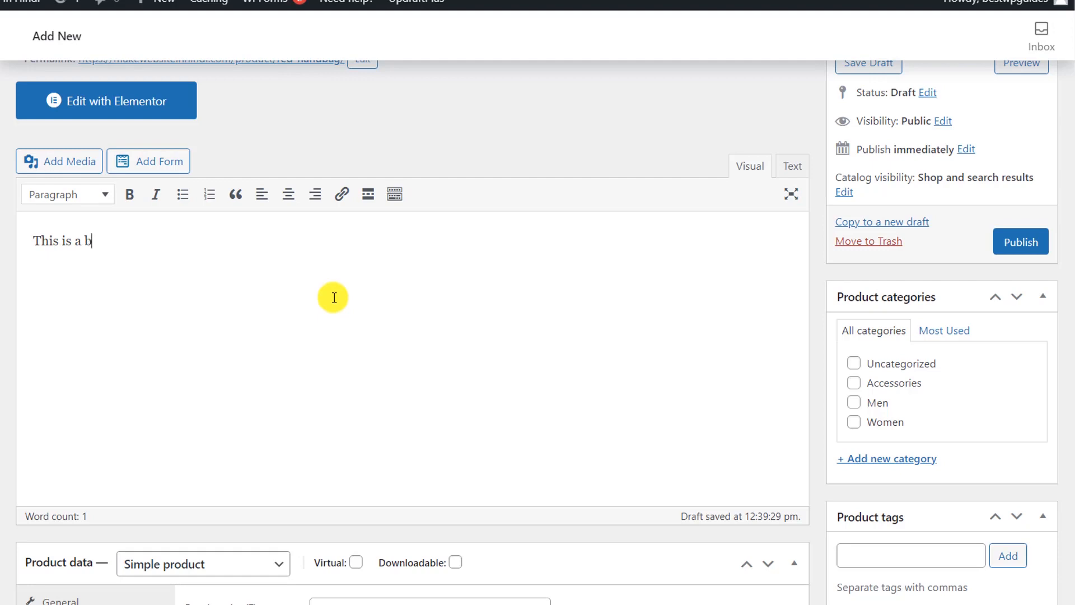
pyautogui.scroll(-7, 358, 285)
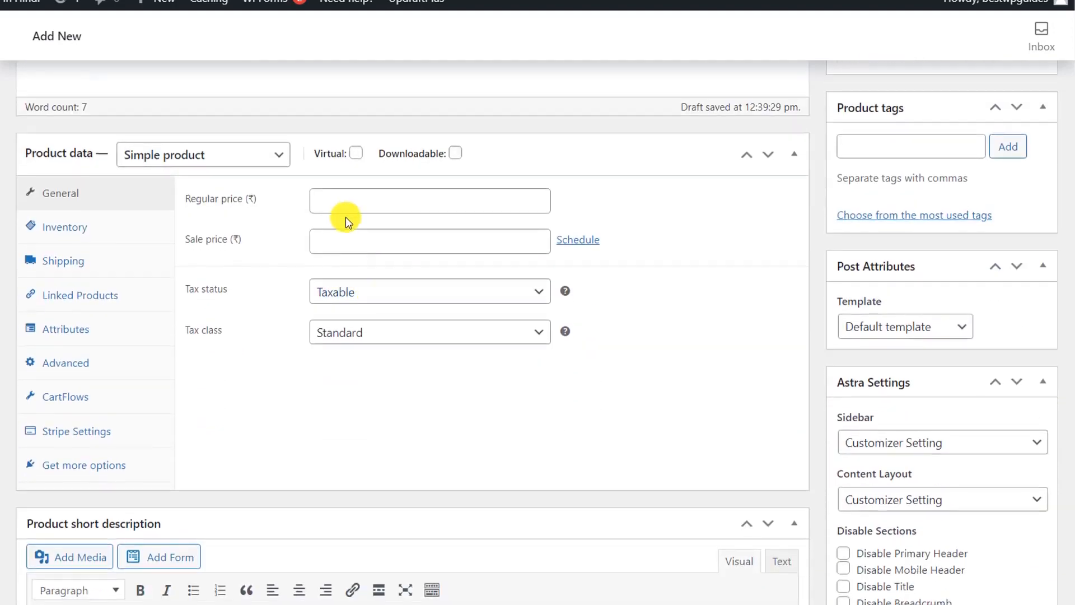
# Step: Set regular price 500 and sale price 450, scheduled from 2021-06-07 to 2021-06-08
pyautogui.click(353, 203)
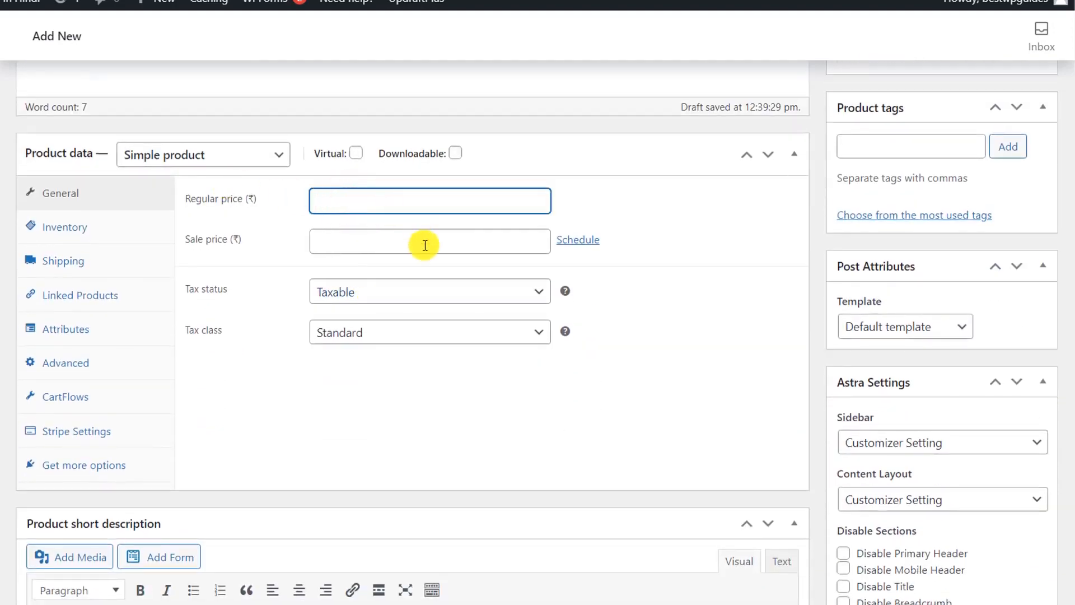
pyautogui.write('500')
pyautogui.click(632, 304)
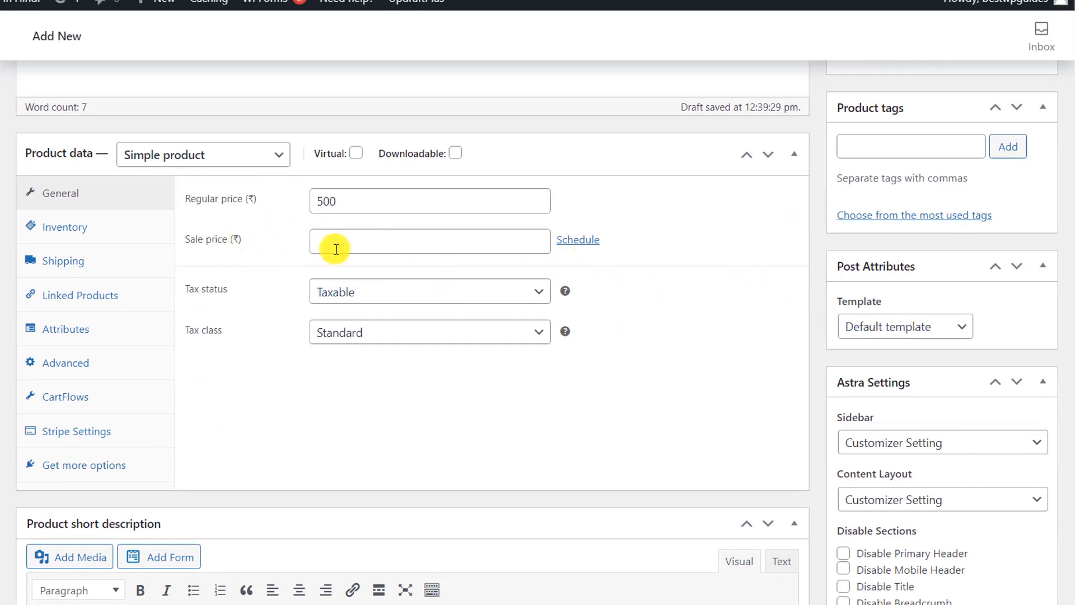
pyautogui.click(580, 240)
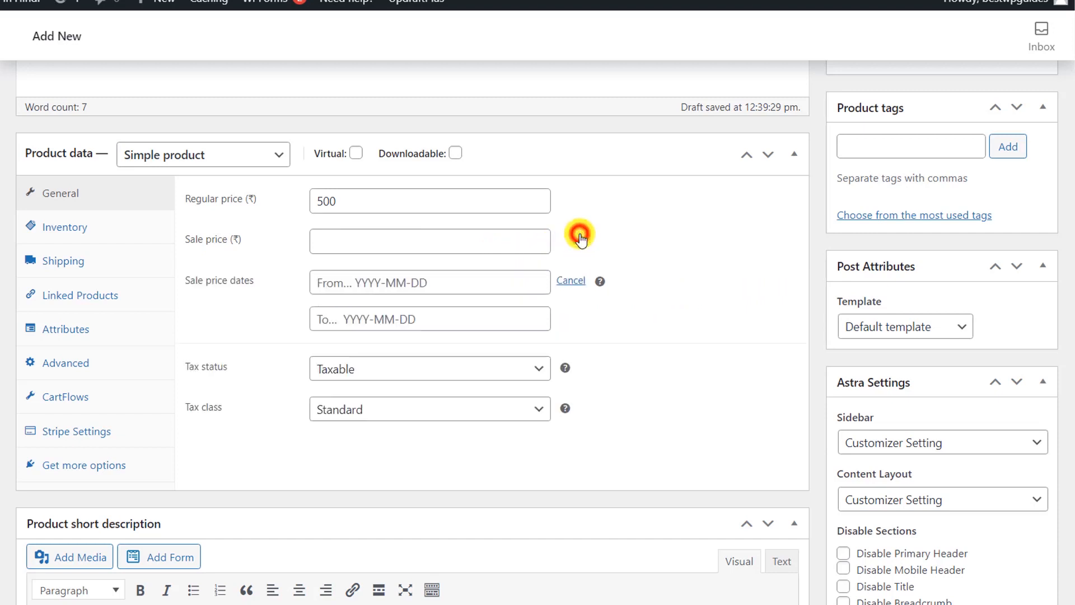
pyautogui.click(454, 285)
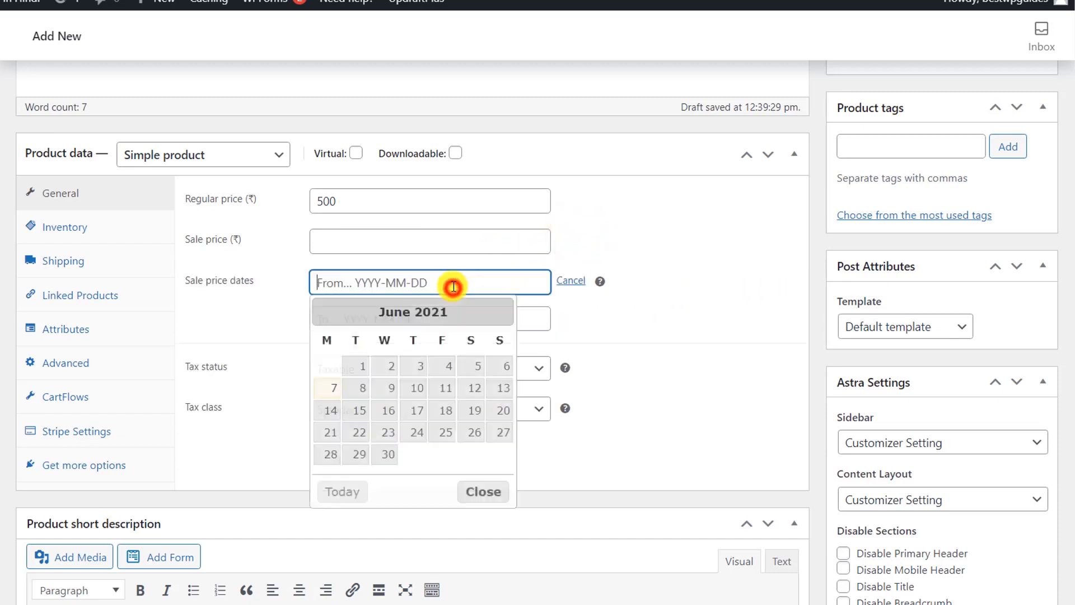
pyautogui.click(331, 387)
pyautogui.click(438, 317)
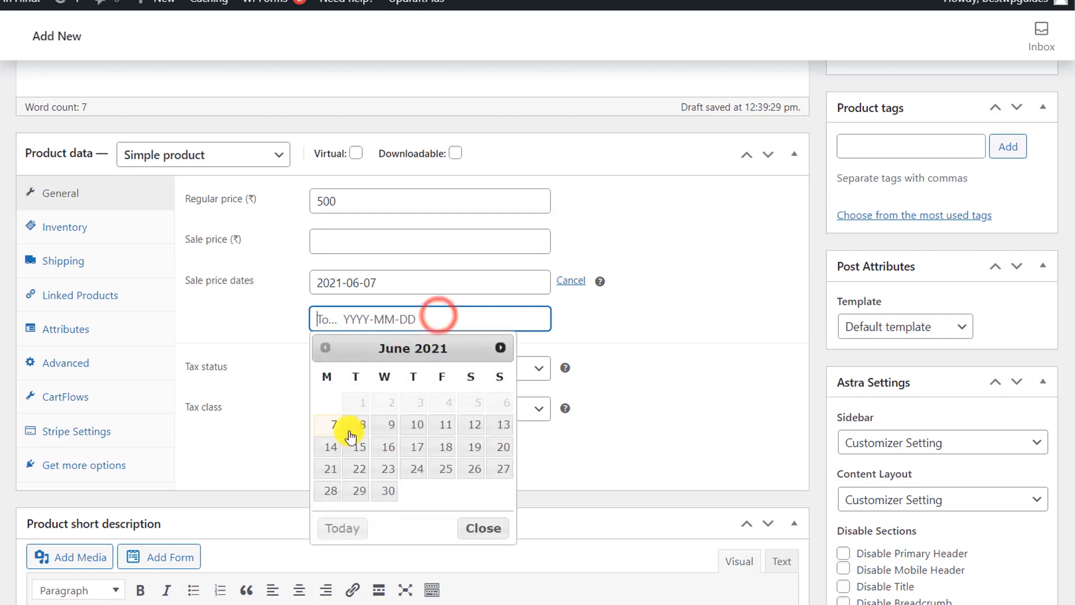
pyautogui.click(361, 424)
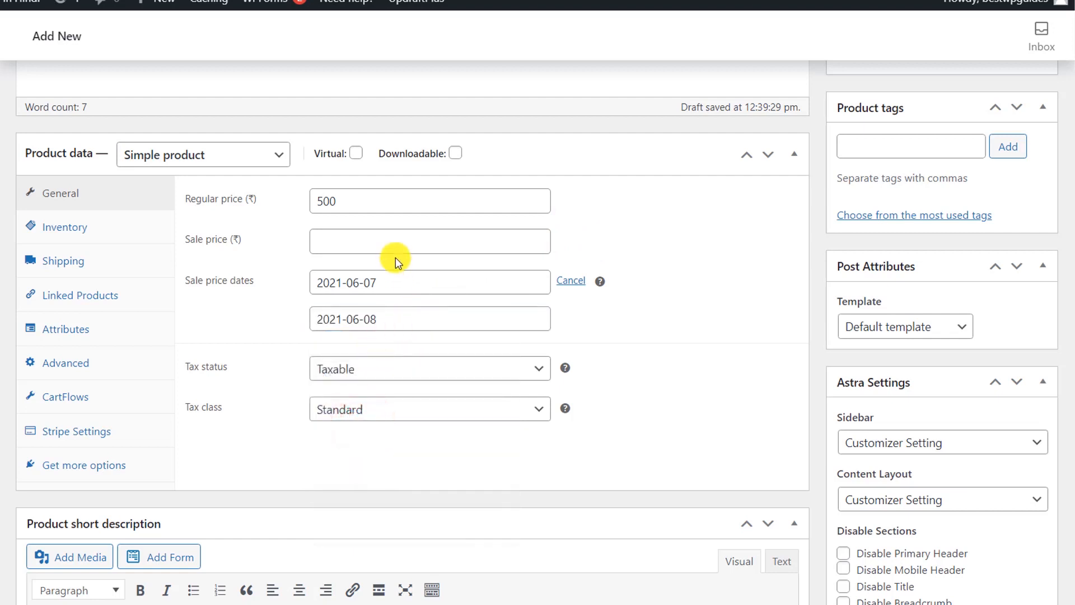
pyautogui.click(396, 240)
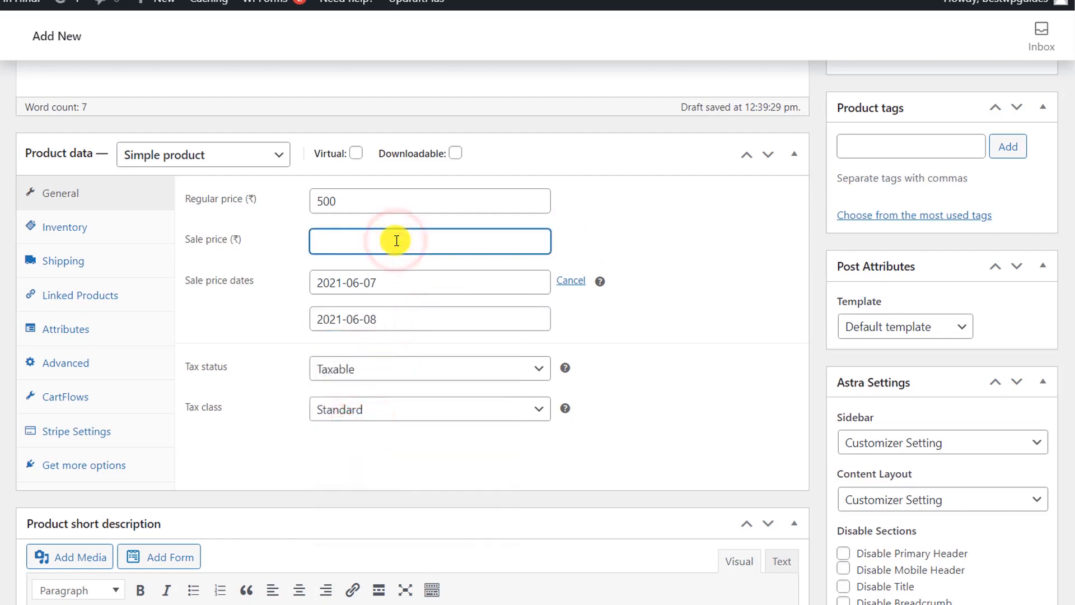
pyautogui.click(677, 357)
# Step: Paste the short description 'This is a very nice hand bag.'
pyautogui.scroll(-1, 677, 357)
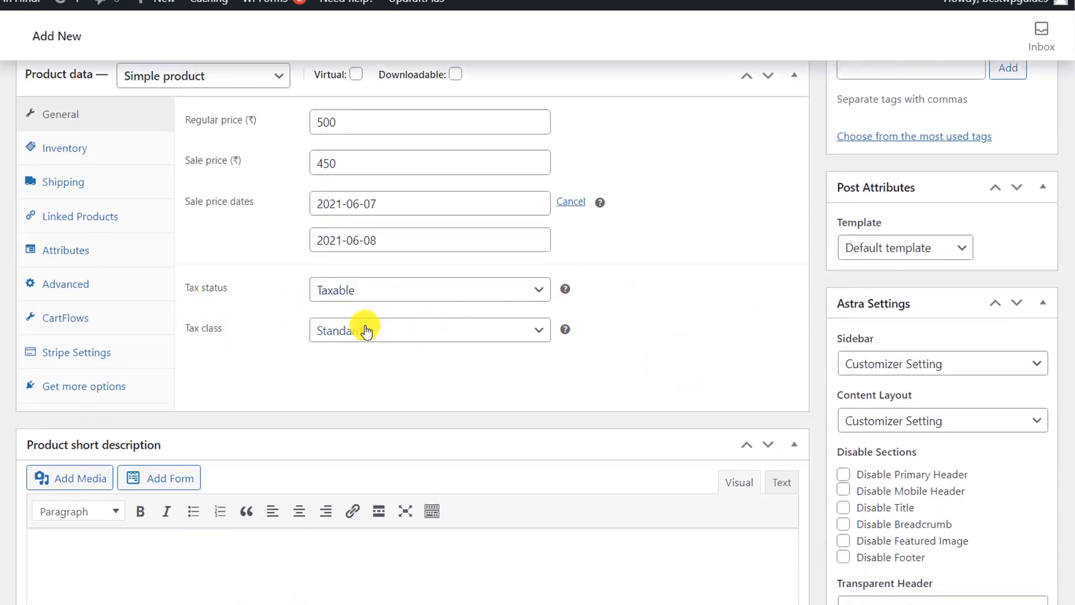
pyautogui.scroll(-3, 448, 347)
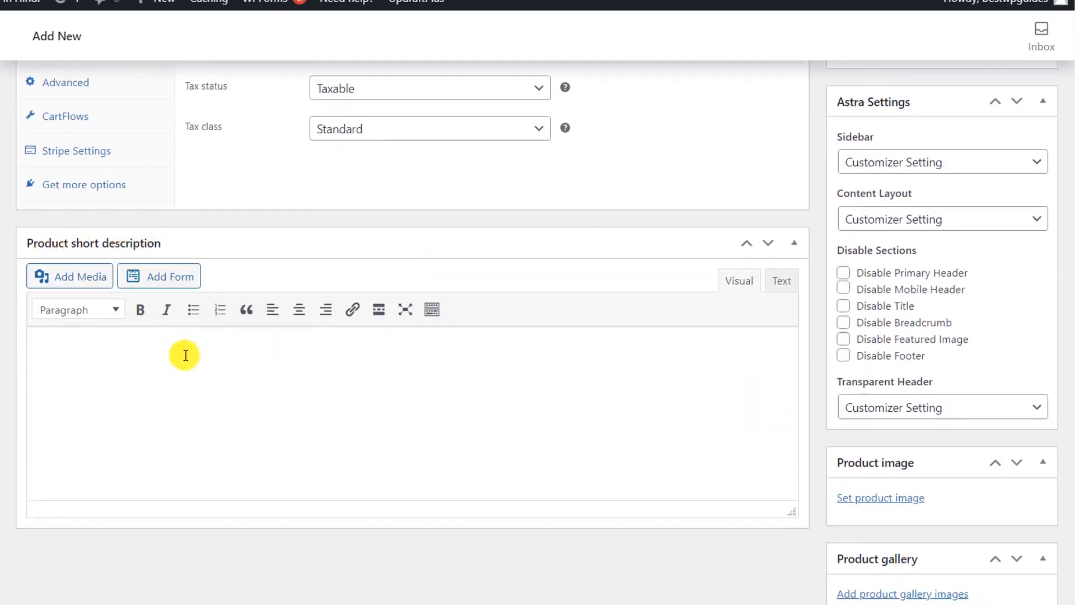
pyautogui.click(211, 402)
pyautogui.write('This is a very nice hand bag.')
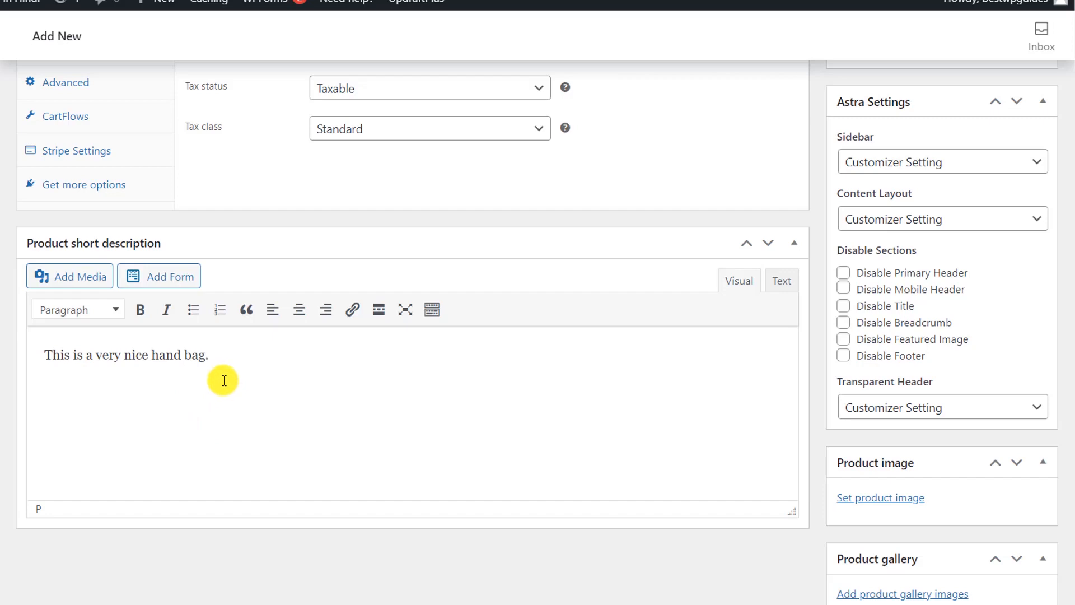
pyautogui.scroll(9, 224, 380)
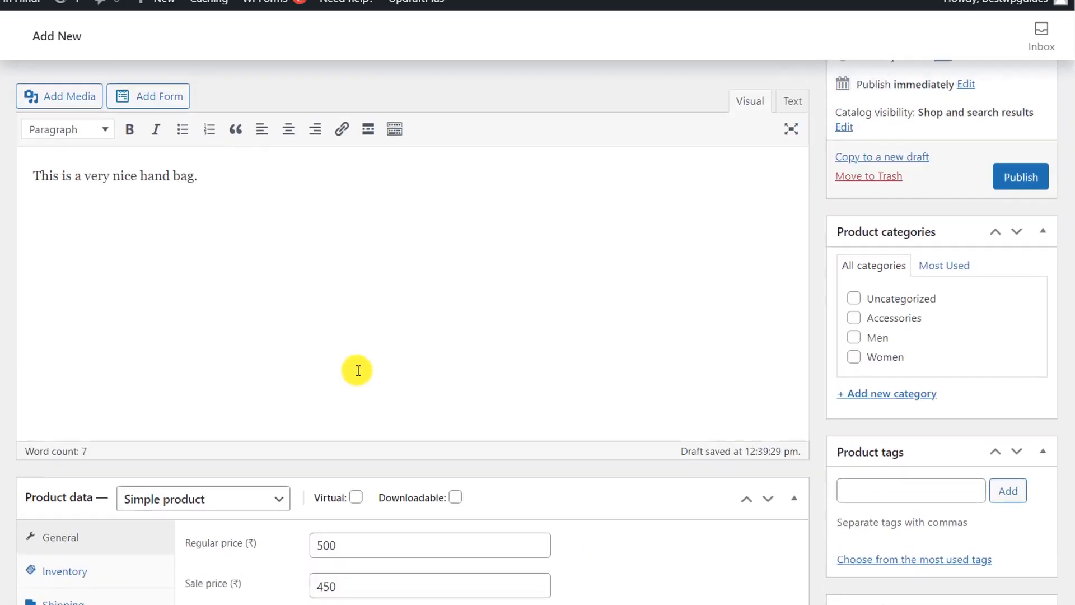
pyautogui.scroll(1, 358, 367)
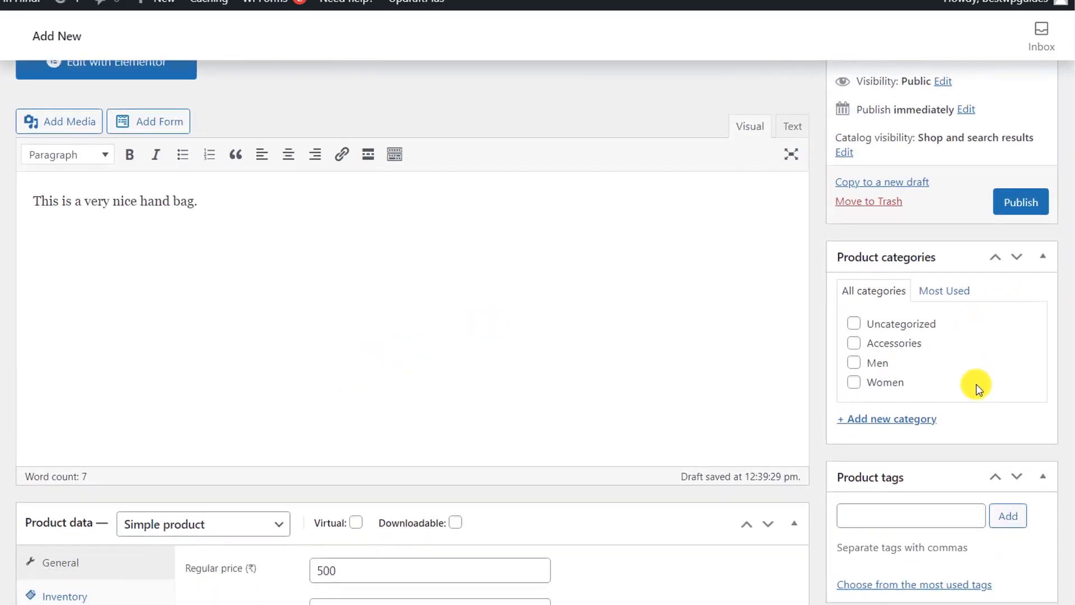
# Step: Create a Bags category under parent Women and assign the product to both Women and Bags
pyautogui.scroll(-1, 976, 384)
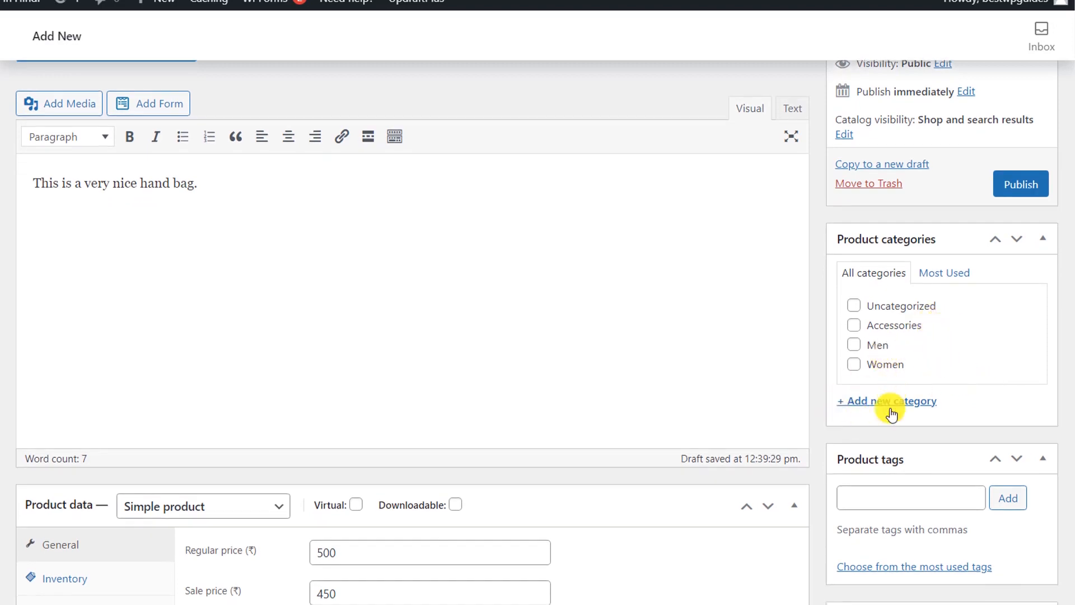
pyautogui.click(862, 402)
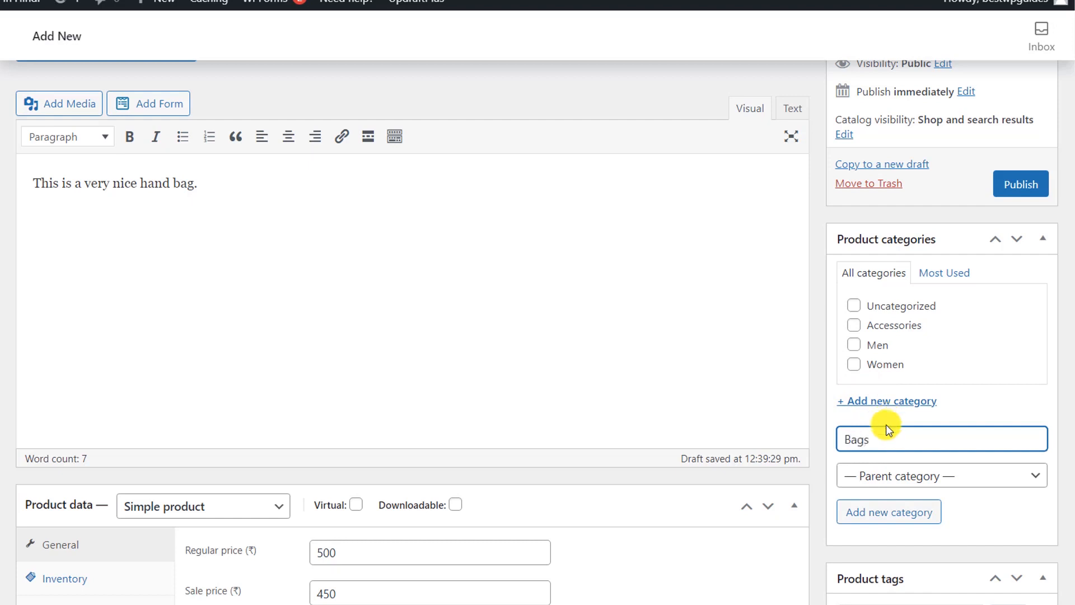
pyautogui.click(896, 475)
pyautogui.click(895, 562)
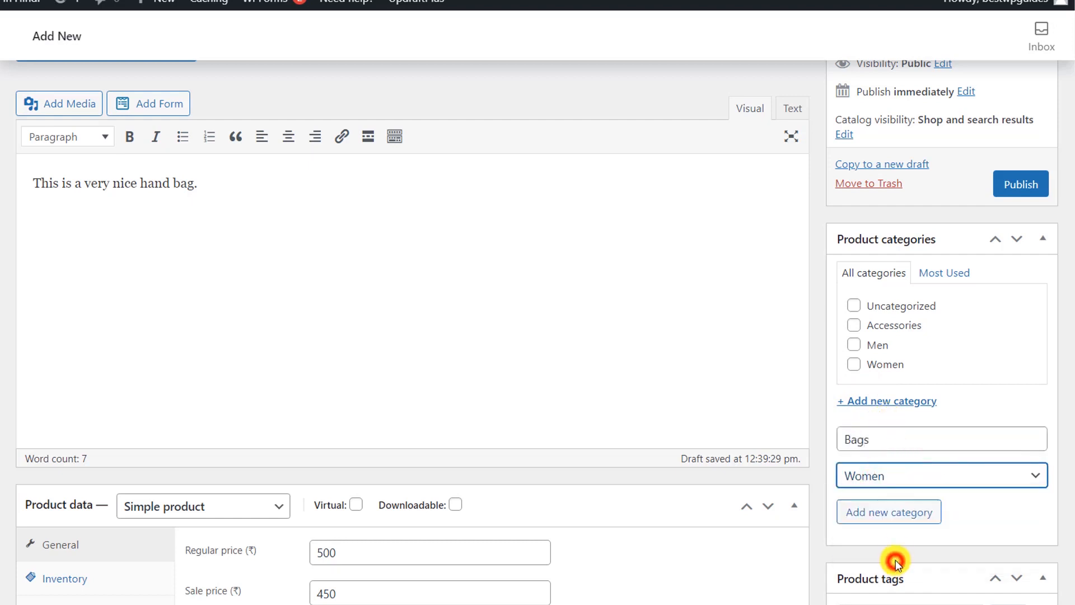
pyautogui.click(889, 511)
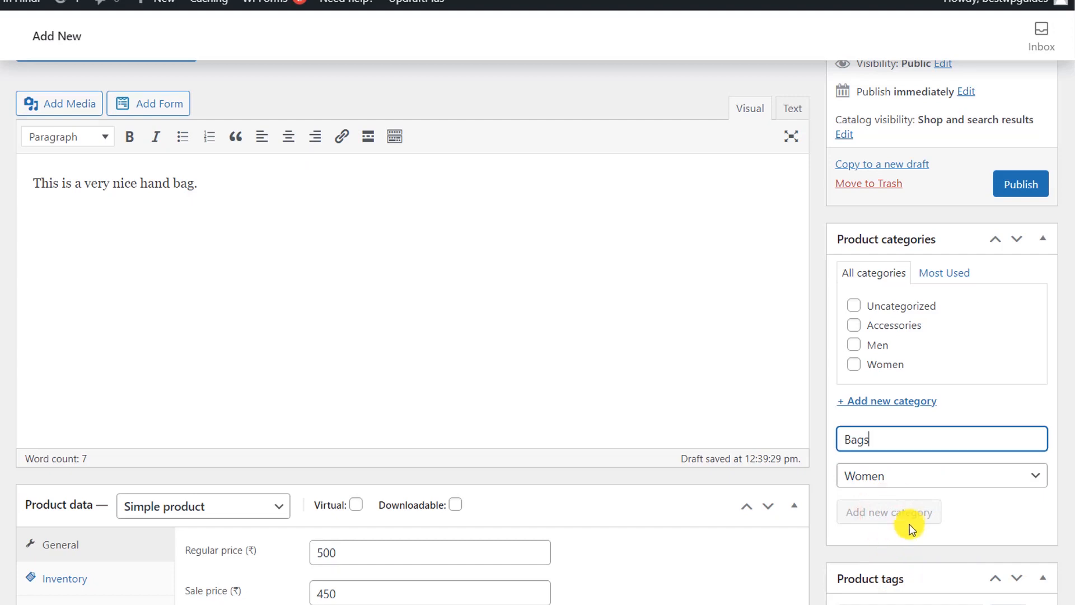
pyautogui.scroll(-2, 918, 515)
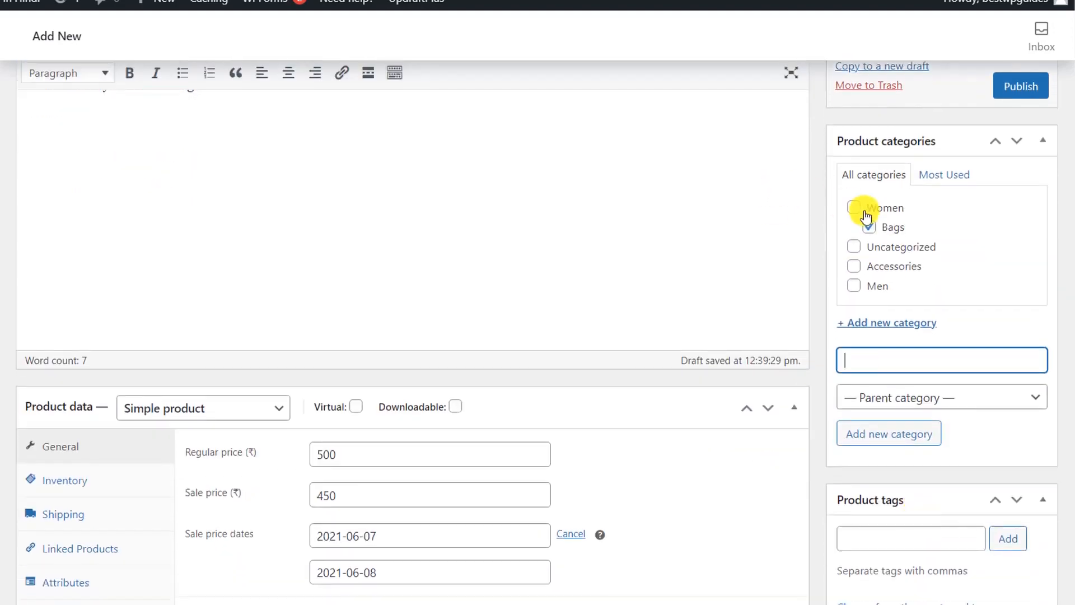
pyautogui.click(856, 211)
pyautogui.scroll(-5, 870, 331)
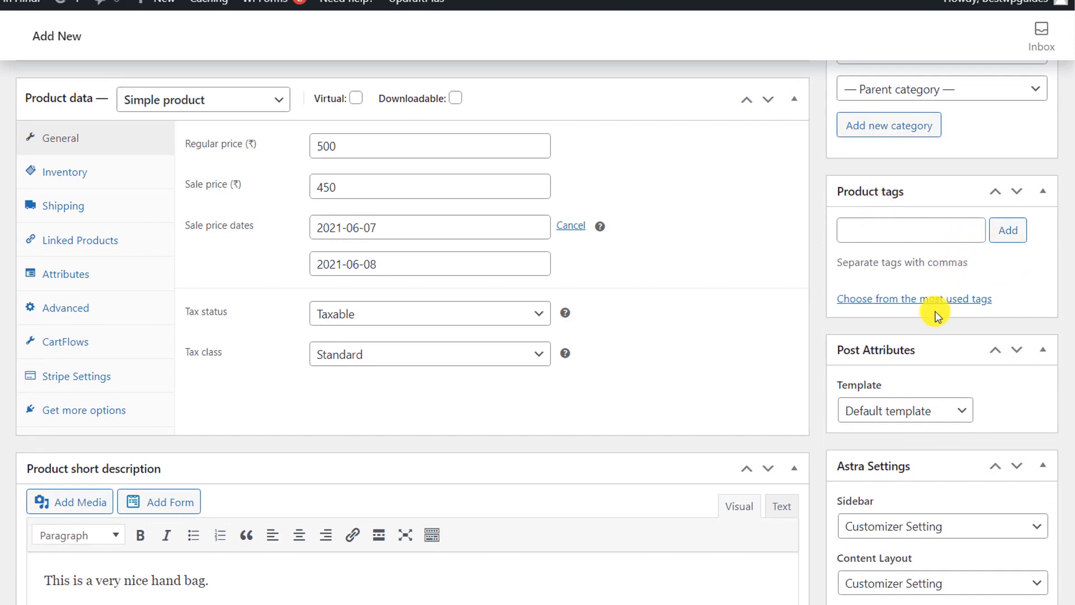
pyautogui.scroll(-7, 935, 311)
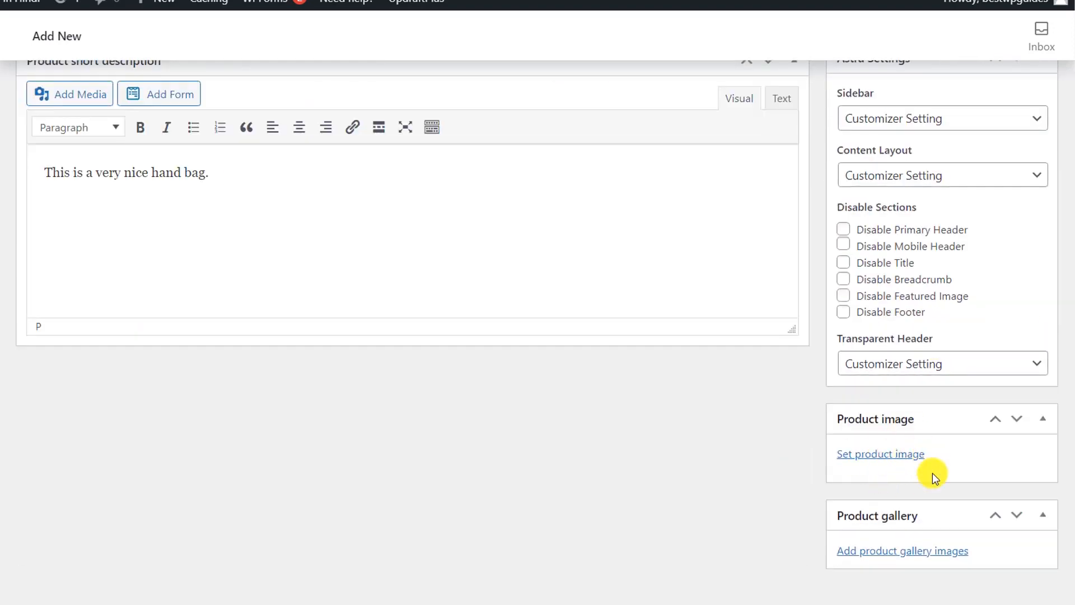
# Step: Set the red handbag photo product-bag3.jpg from the Media Library as the product image
pyautogui.click(895, 456)
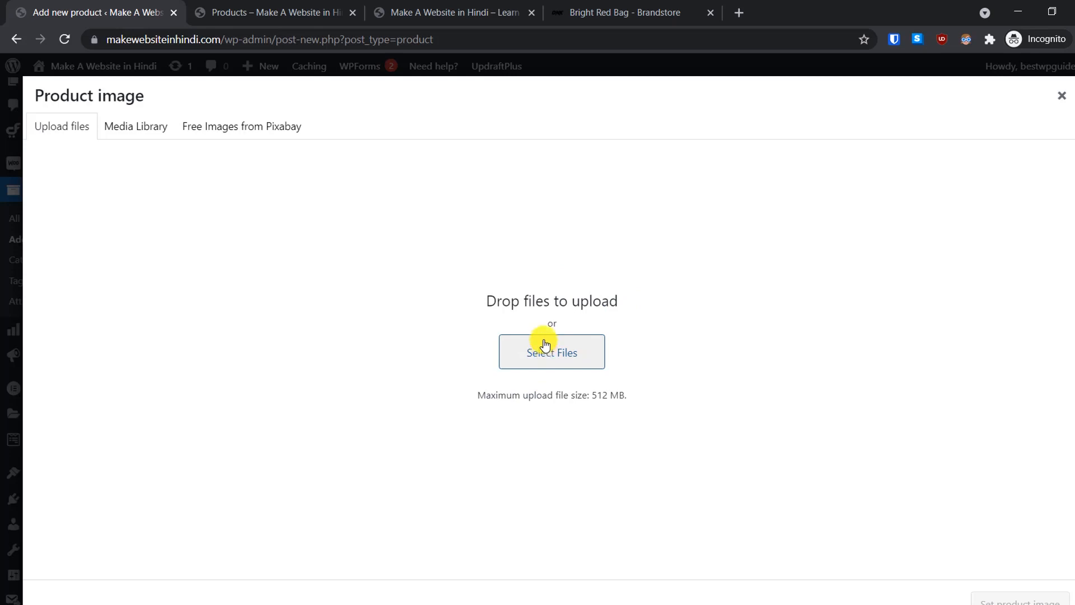
pyautogui.click(144, 128)
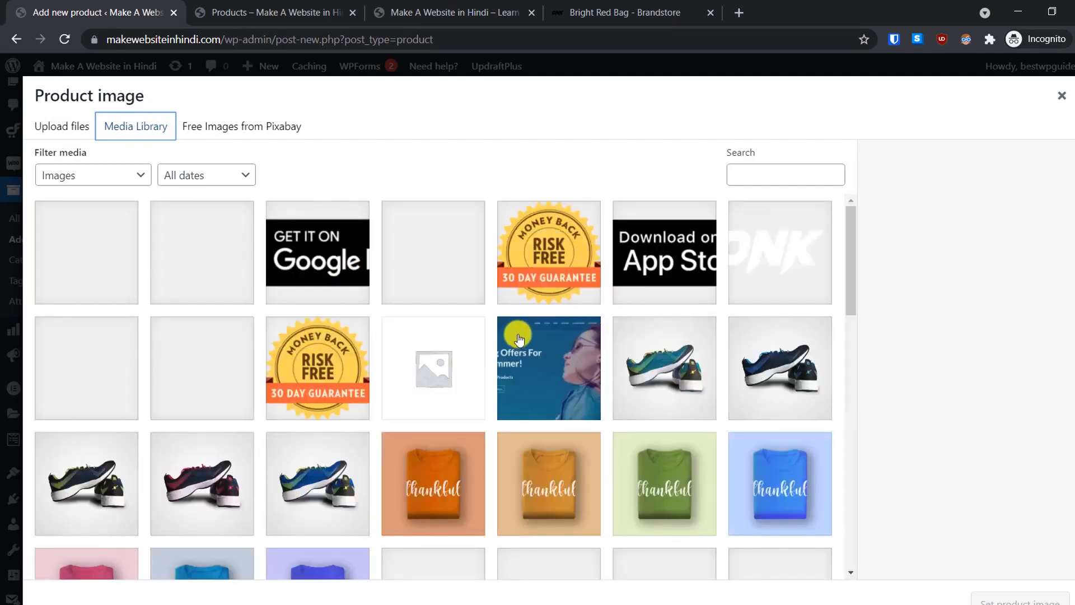
pyautogui.scroll(-12, 518, 337)
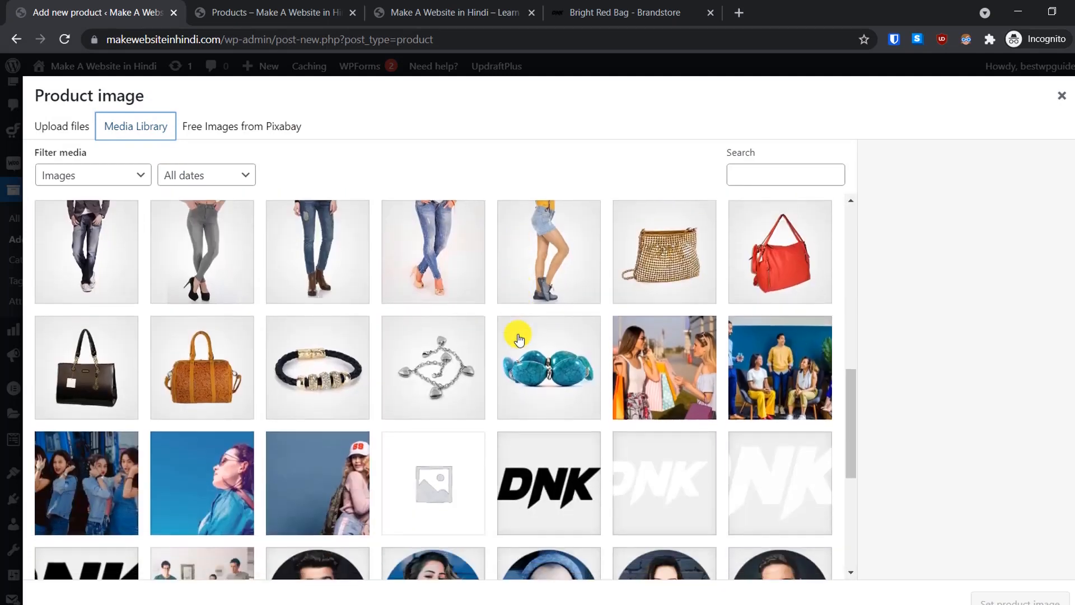
pyautogui.click(798, 253)
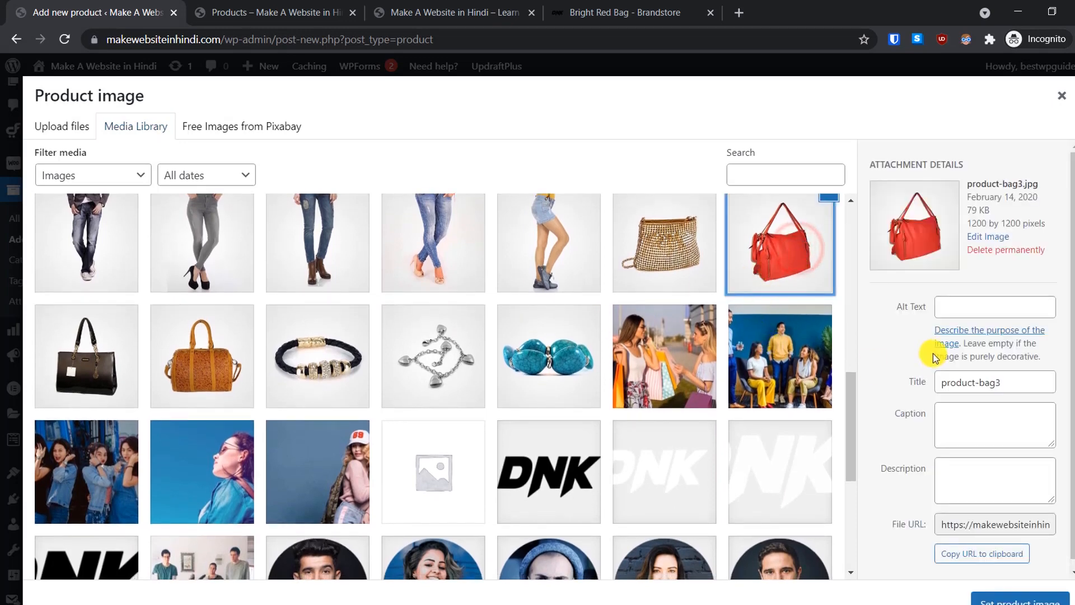
pyautogui.click(1008, 601)
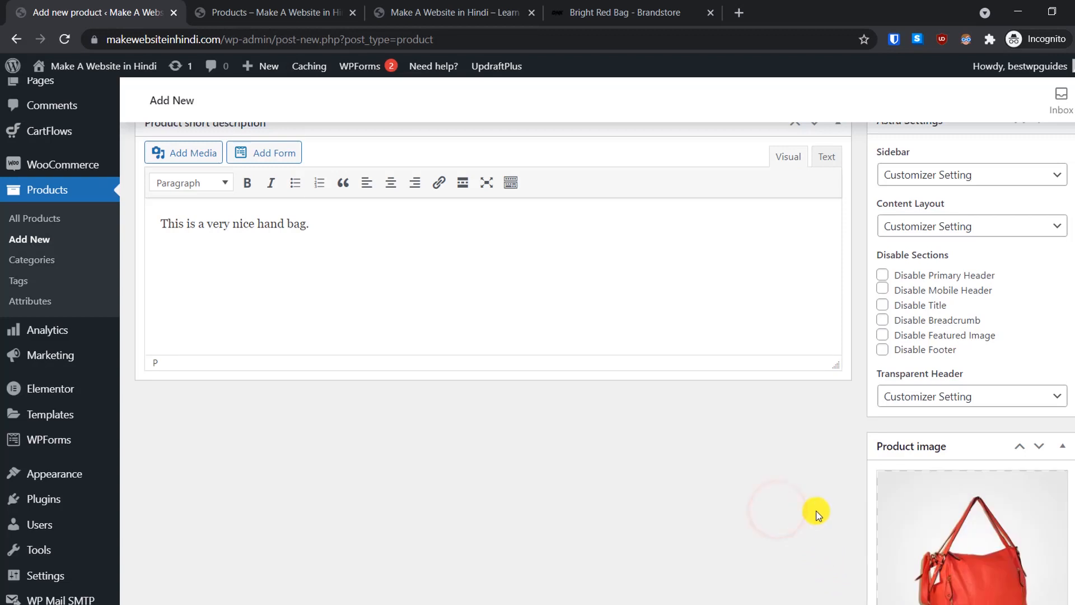
pyautogui.scroll(-4, 815, 511)
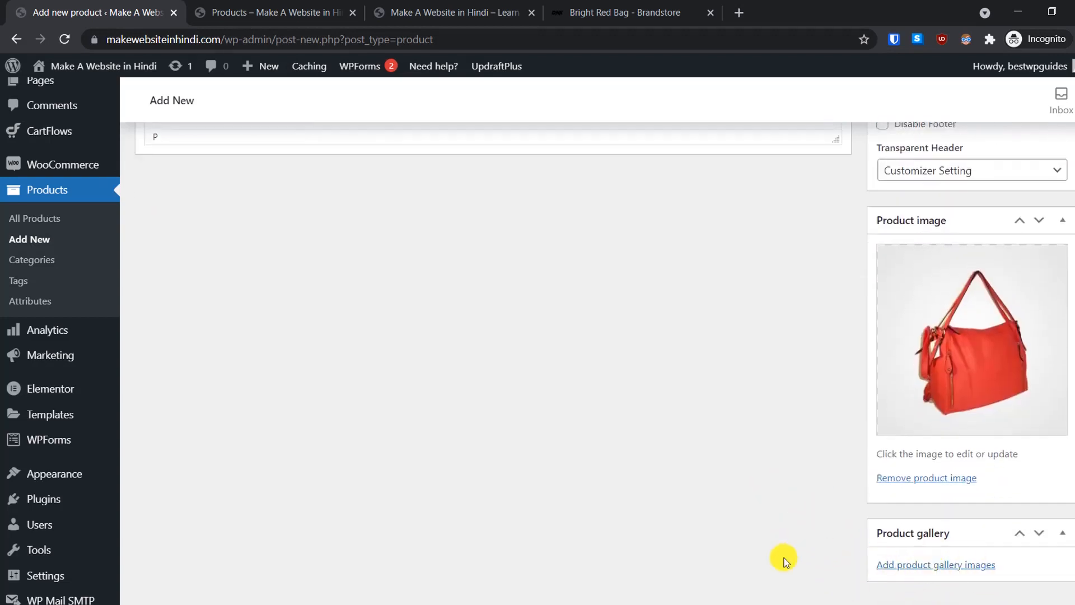
pyautogui.click(931, 565)
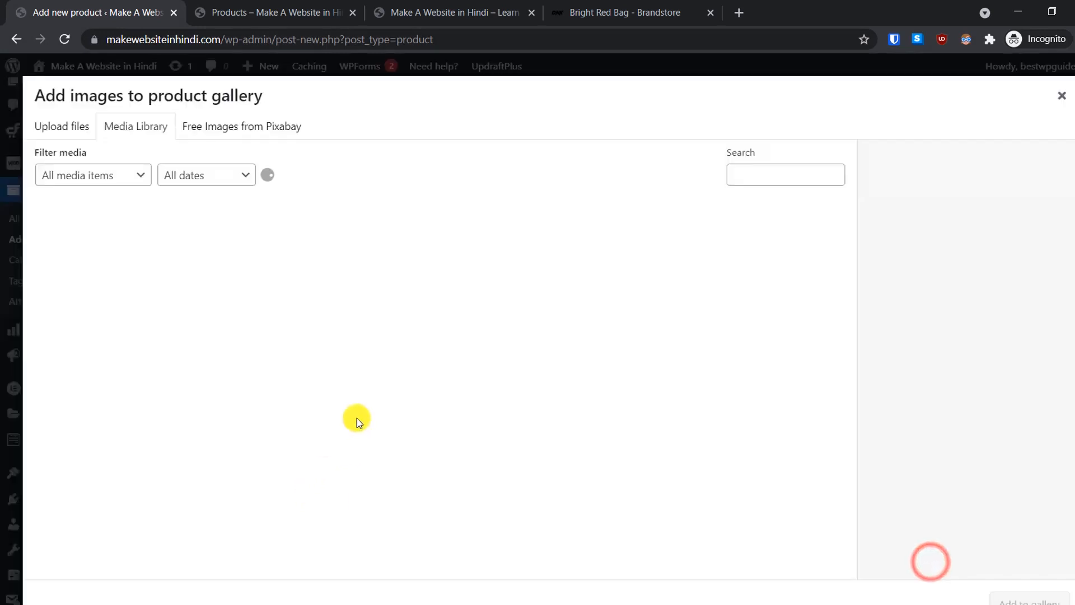
pyautogui.click(69, 127)
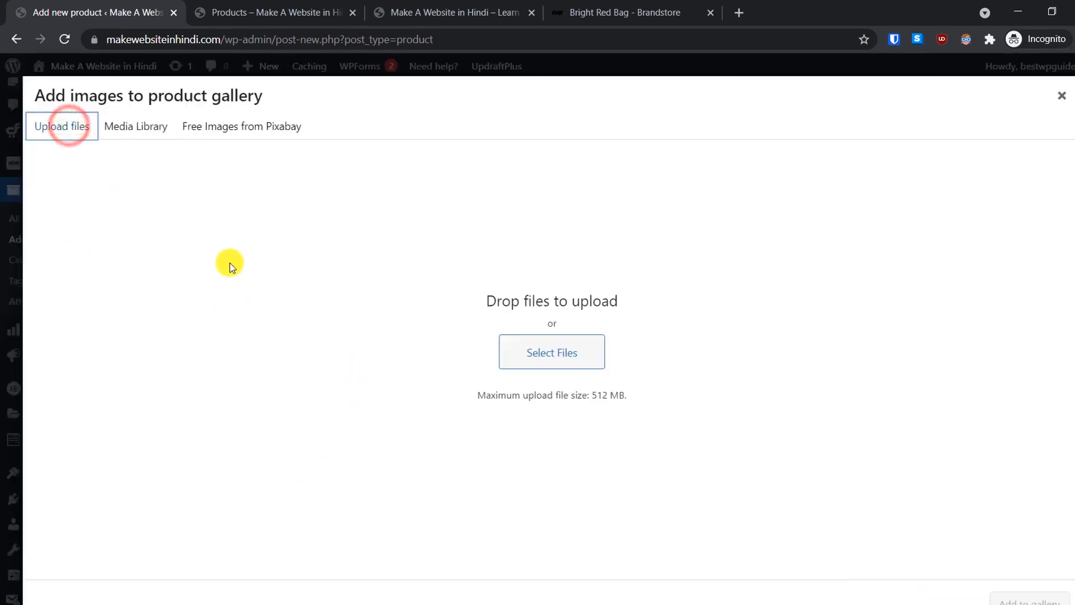
pyautogui.click(1060, 95)
pyautogui.scroll(15, 773, 364)
pyautogui.scroll(3, 773, 390)
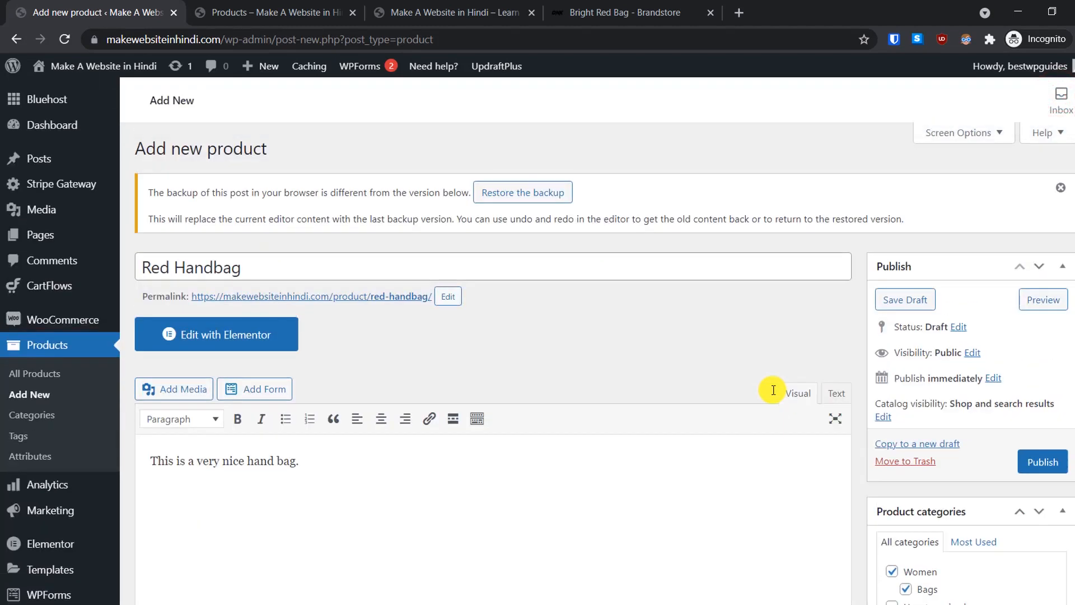
# Step: Preview the Red Handbag product page and check its Reviews (0) section
pyautogui.click(1036, 301)
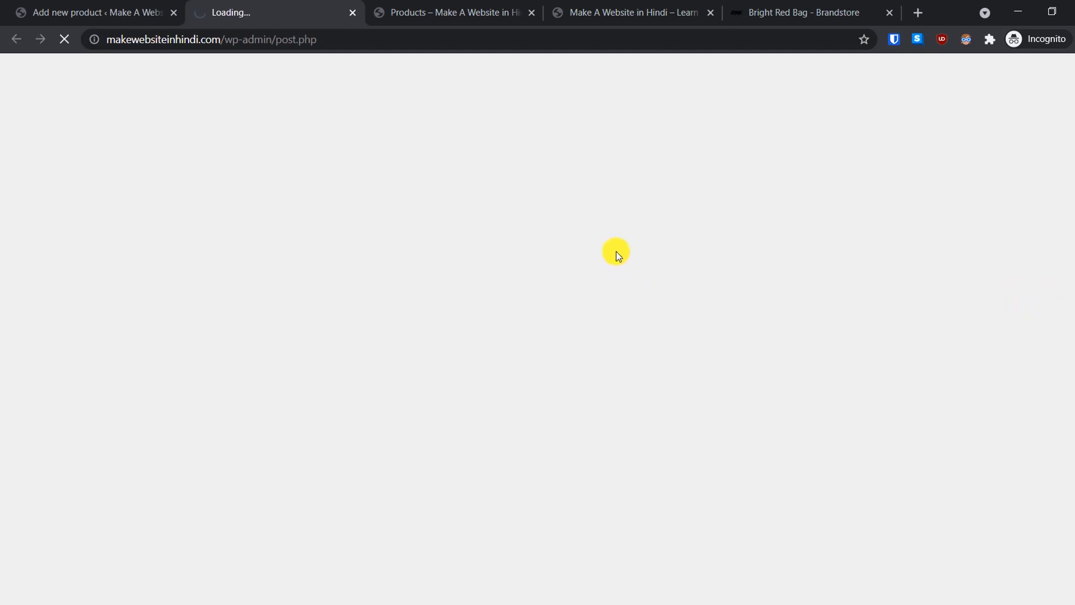
pyautogui.scroll(-1, 816, 291)
pyautogui.scroll(1, 816, 291)
pyautogui.scroll(-3, 732, 290)
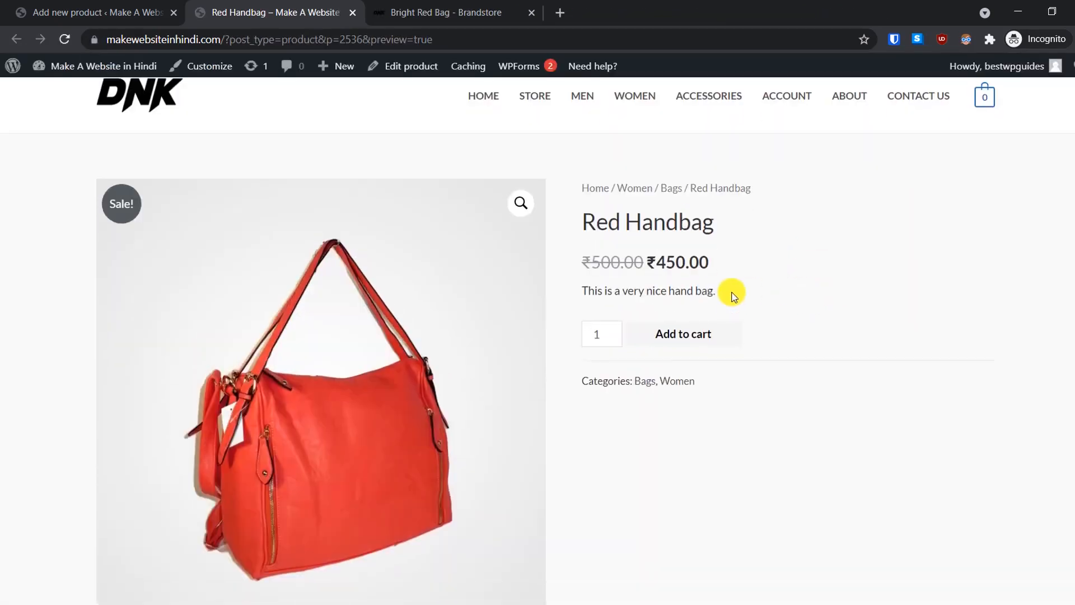
pyautogui.scroll(-3, 731, 293)
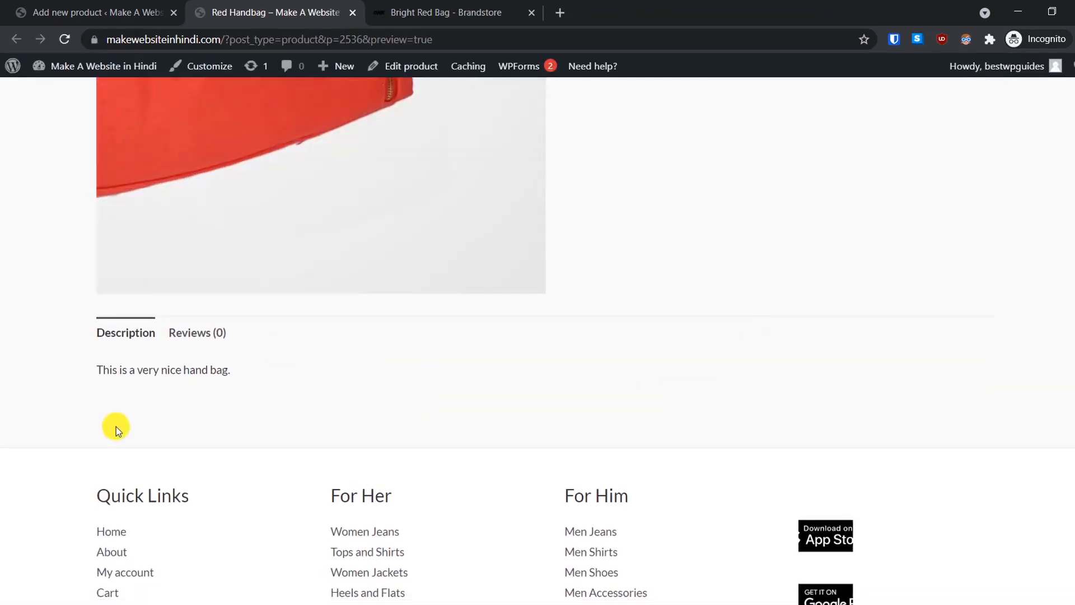
pyautogui.click(197, 330)
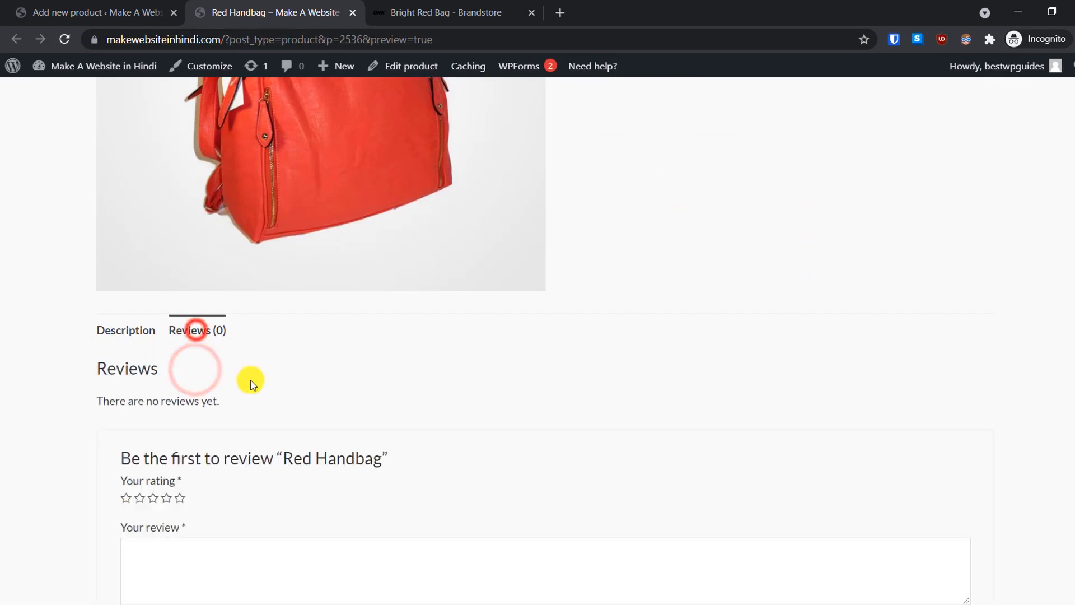
pyautogui.scroll(6, 311, 424)
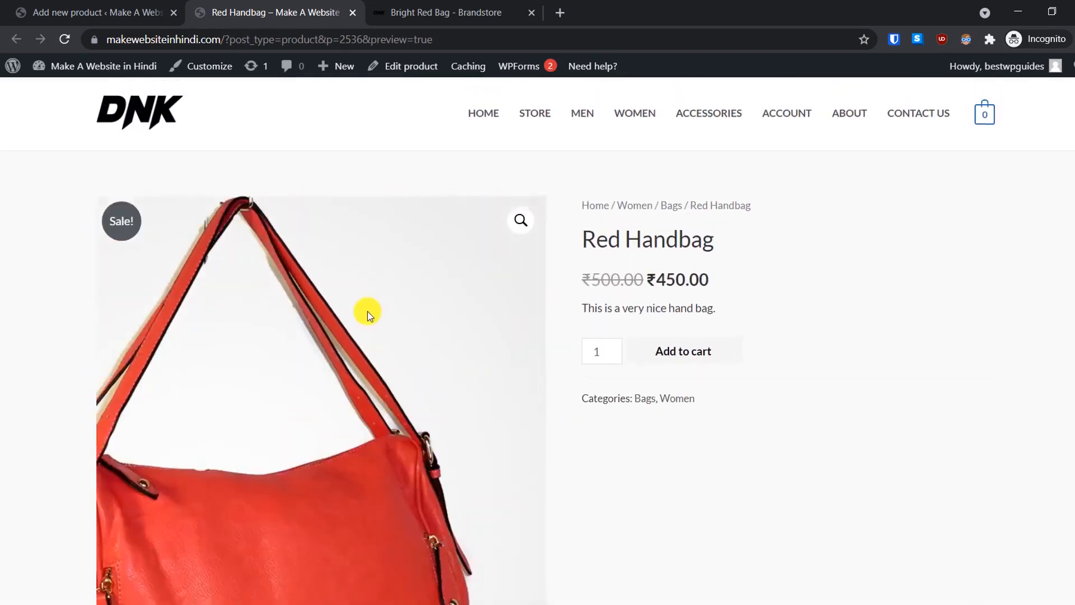
# Step: Check the title and the ₹450 sale price over ₹500, then close the preview tab
pyautogui.moveTo(576, 239); pyautogui.dragTo(725, 285)
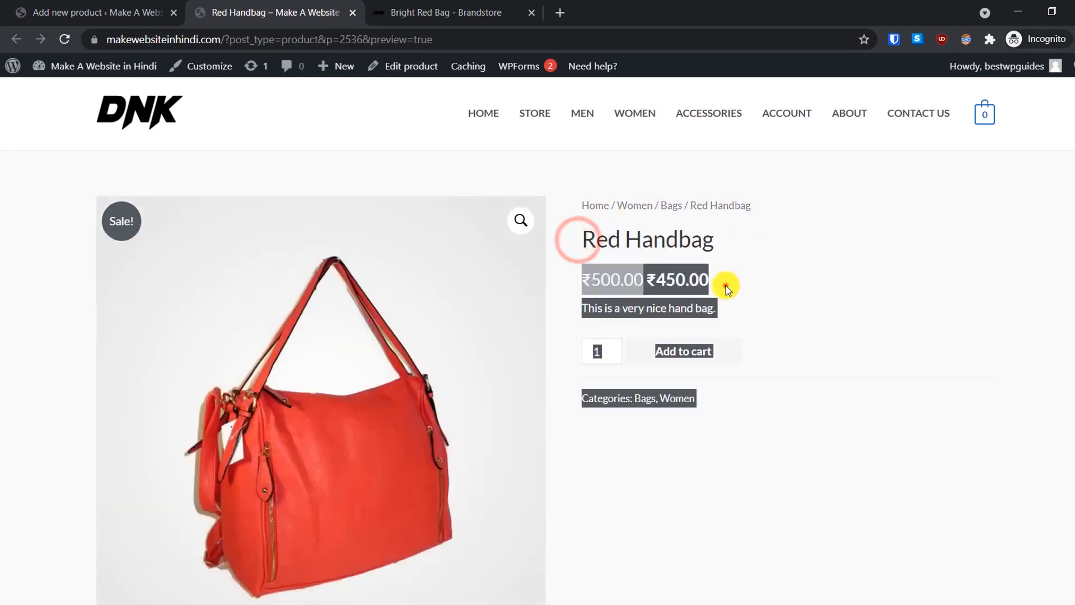
pyautogui.click(726, 285)
pyautogui.moveTo(721, 235); pyautogui.dragTo(686, 252)
pyautogui.click(694, 281)
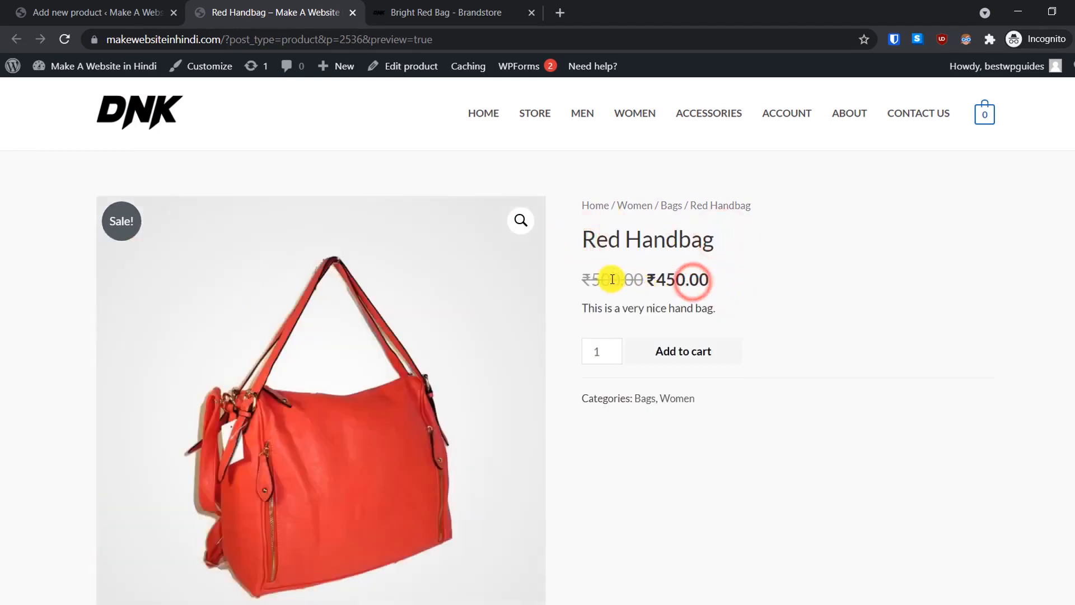
pyautogui.click(591, 279)
pyautogui.moveTo(591, 279); pyautogui.dragTo(698, 279)
pyautogui.click(717, 279)
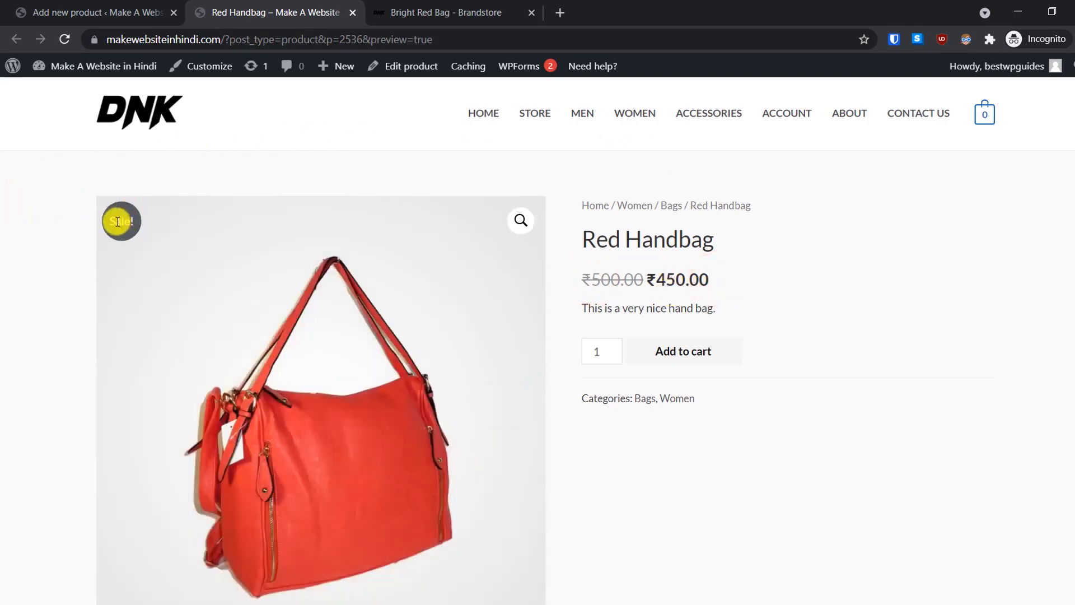
pyautogui.click(861, 415)
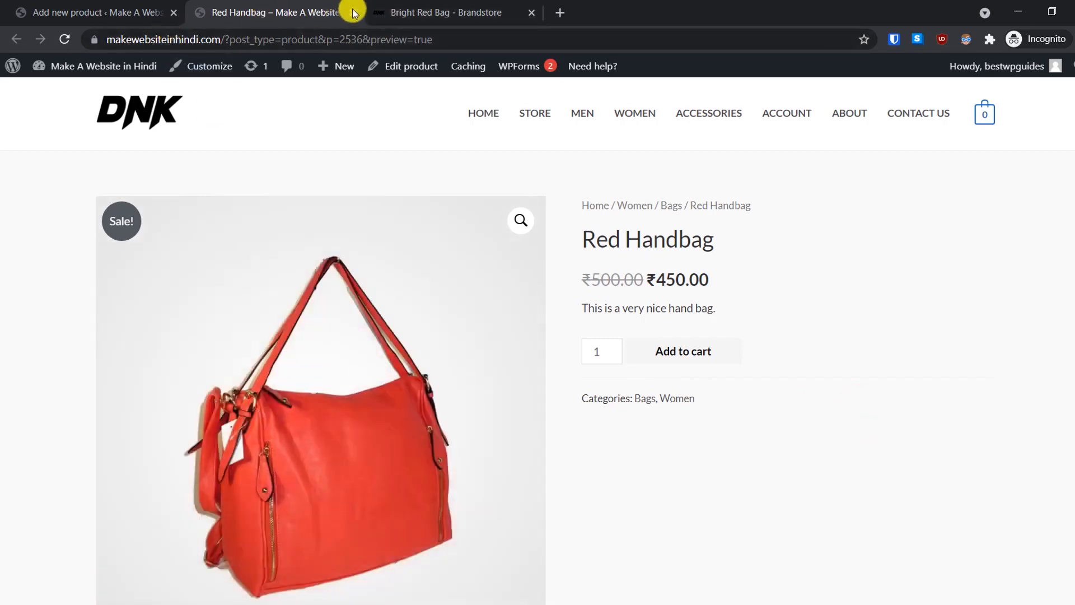
pyautogui.click(367, 12)
pyautogui.click(352, 12)
# Step: Publish the Red Handbag product from the Add new product editor
pyautogui.click(70, 11)
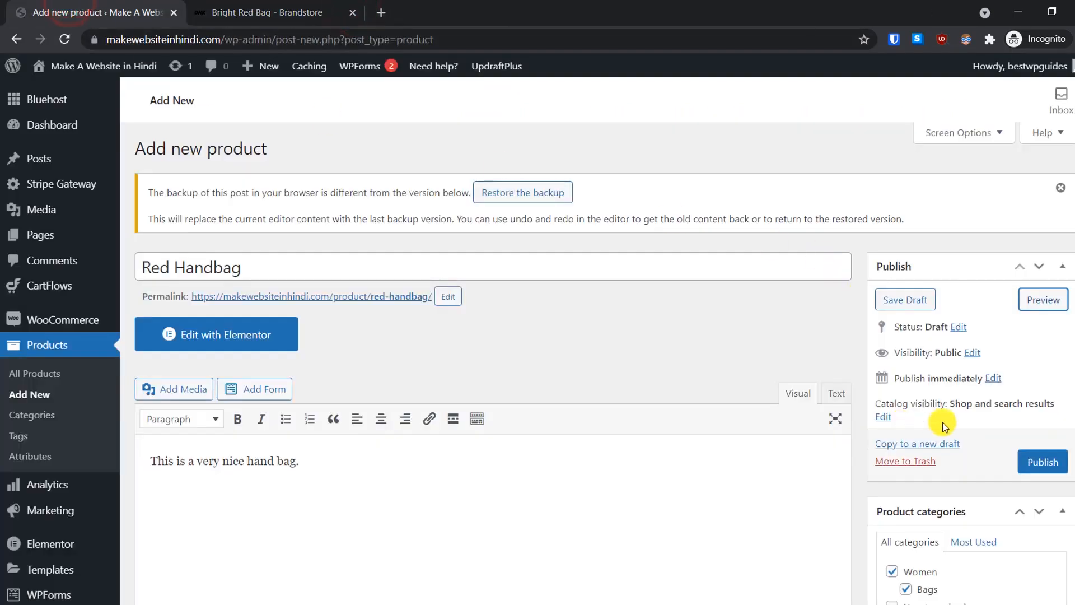
pyautogui.scroll(-3, 1001, 411)
pyautogui.click(1025, 385)
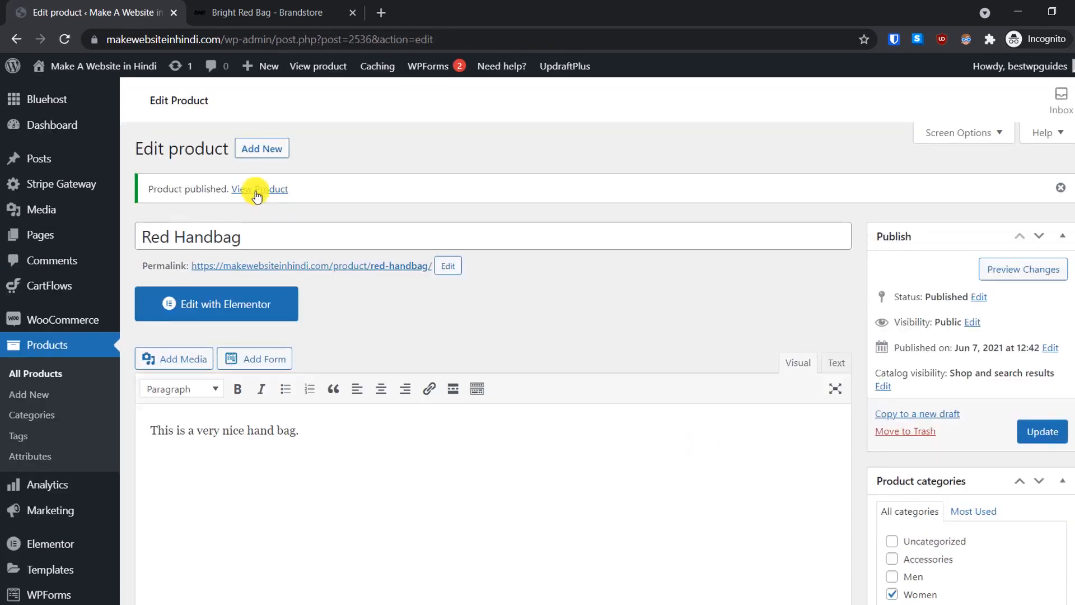
# Step: View the live product page showing ₹450 sale price over ₹500
pyautogui.click(255, 192)
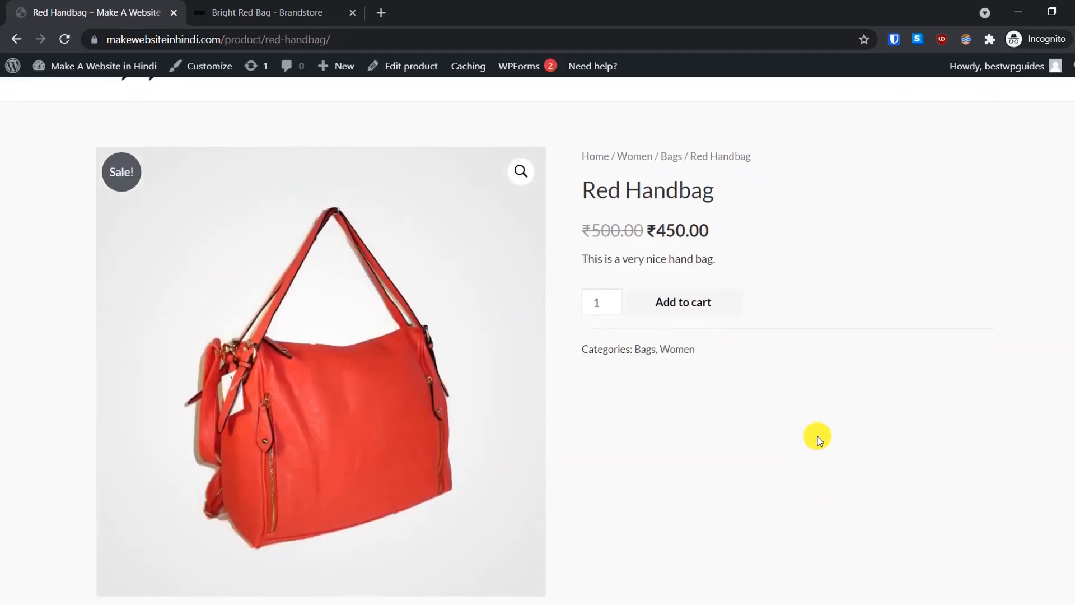
pyautogui.scroll(-8, 817, 440)
pyautogui.scroll(8, 817, 439)
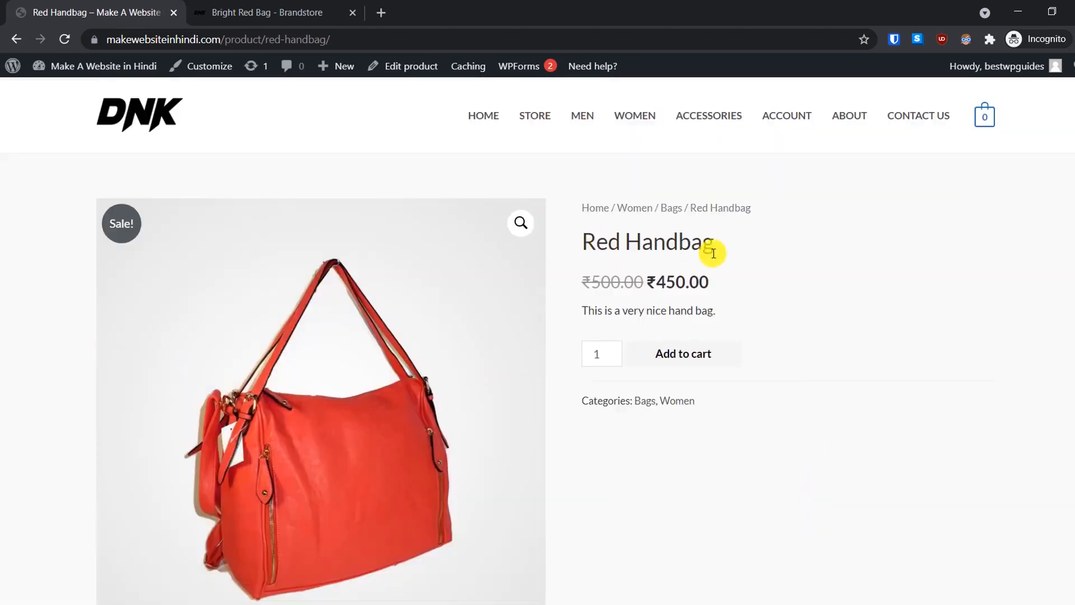
# Step: Check that the homepage's Featured Products lacks the bag, then go to the admin Dashboard
pyautogui.click(475, 115)
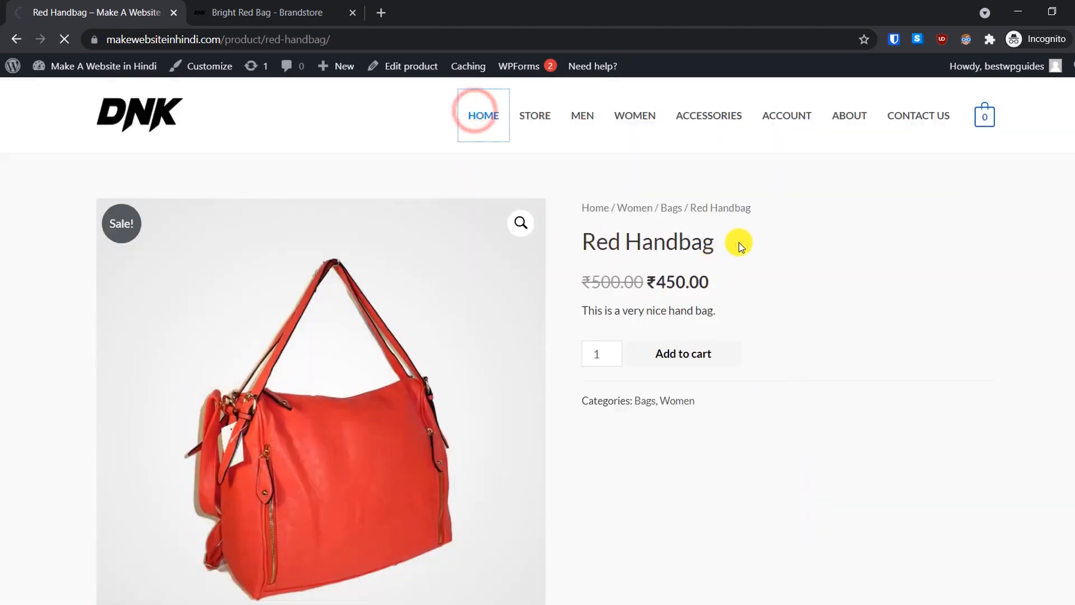
pyautogui.scroll(-8, 735, 255)
pyautogui.scroll(-8, 735, 255)
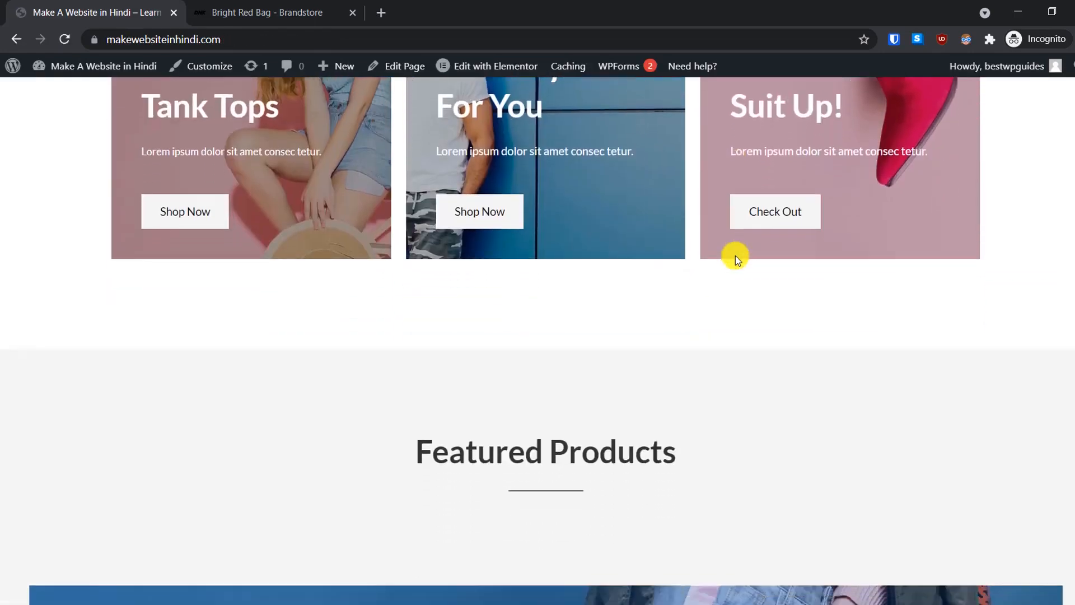
pyautogui.scroll(5, 735, 256)
pyautogui.scroll(4, 734, 255)
pyautogui.scroll(-10, 735, 255)
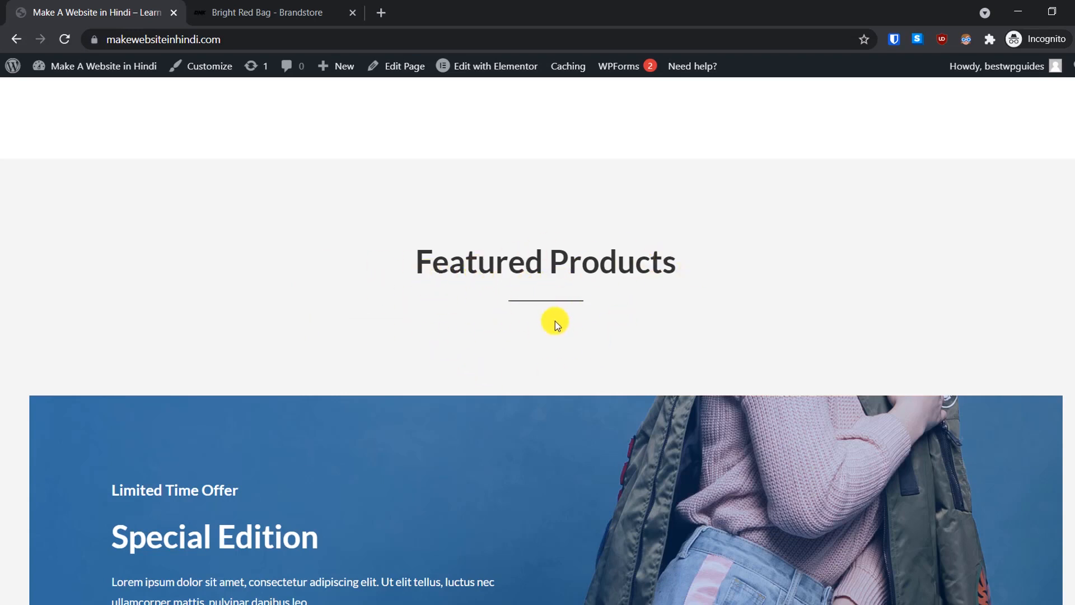
pyautogui.moveTo(107, 64)
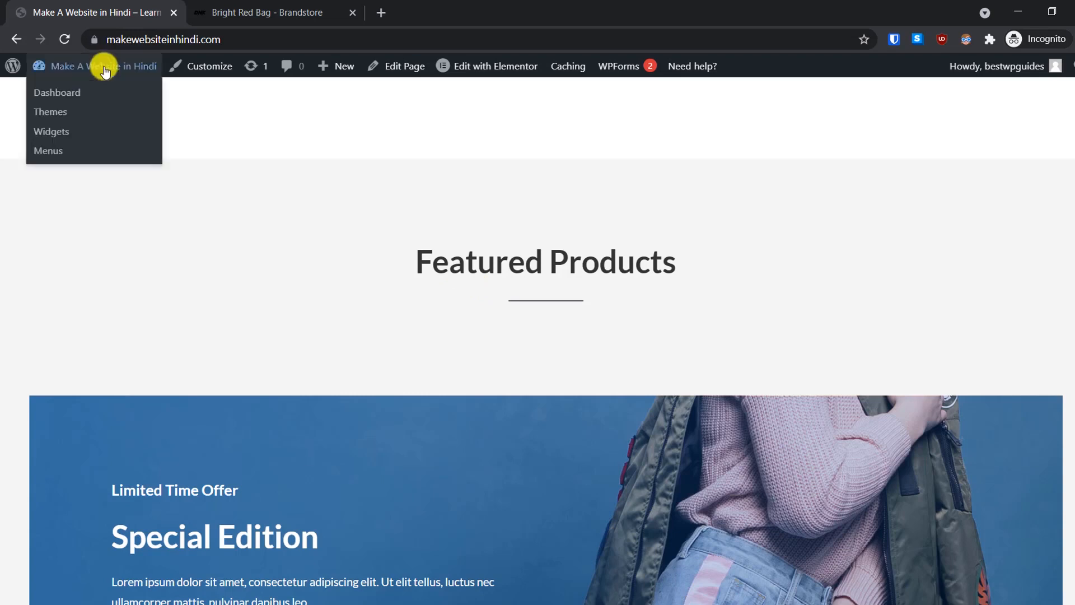
pyautogui.click(63, 94)
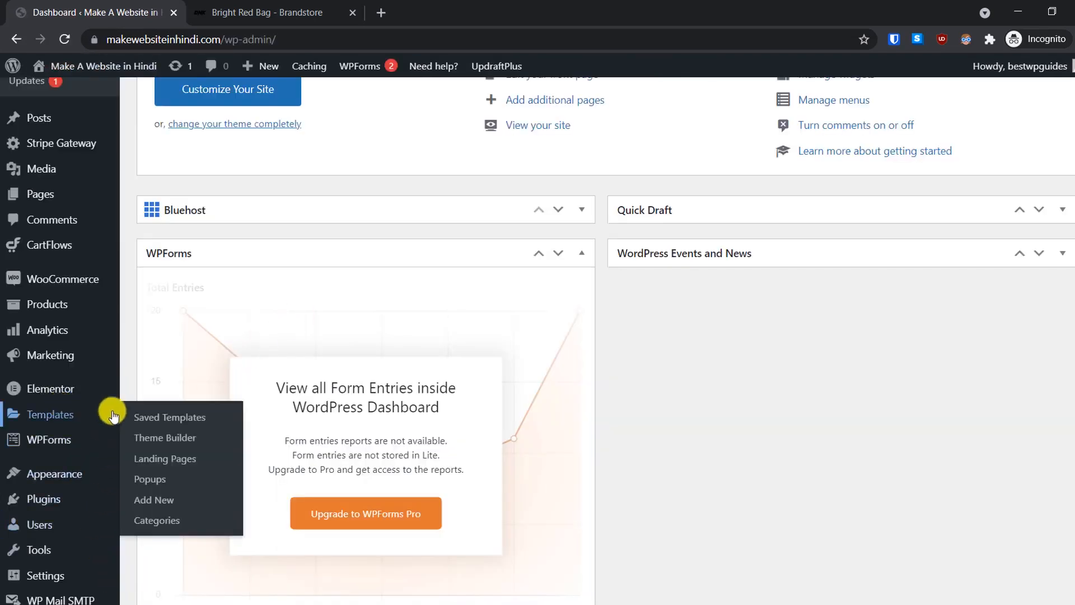
# Step: Star the Red Handbag as featured in the All Products list
pyautogui.moveTo(89, 300)
pyautogui.click(151, 302)
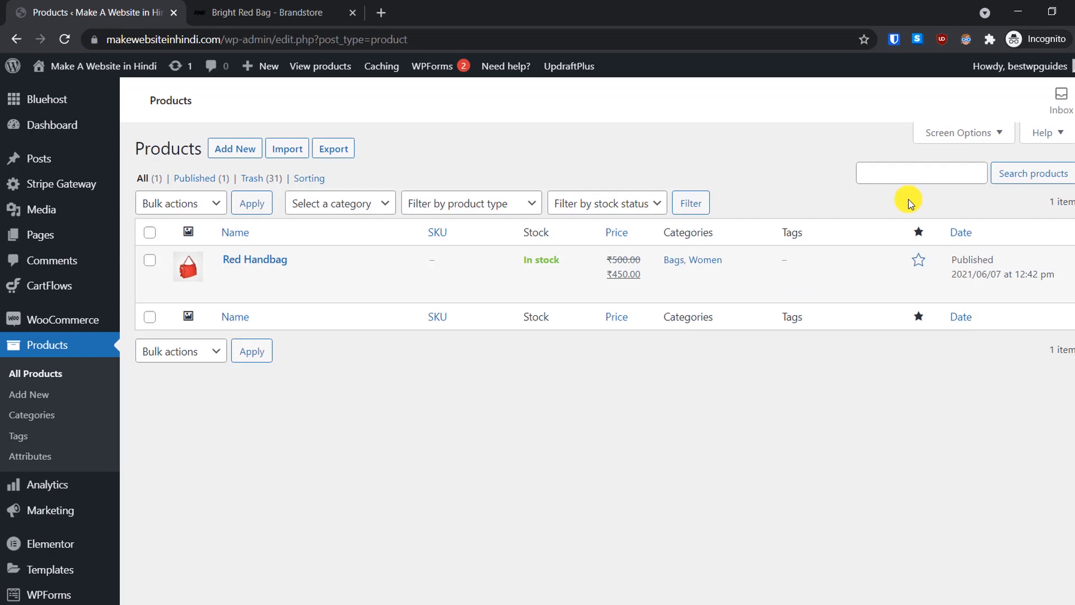
pyautogui.click(919, 263)
# Step: Bring up the link options for Visit Site in the admin bar
pyautogui.click(288, 7)
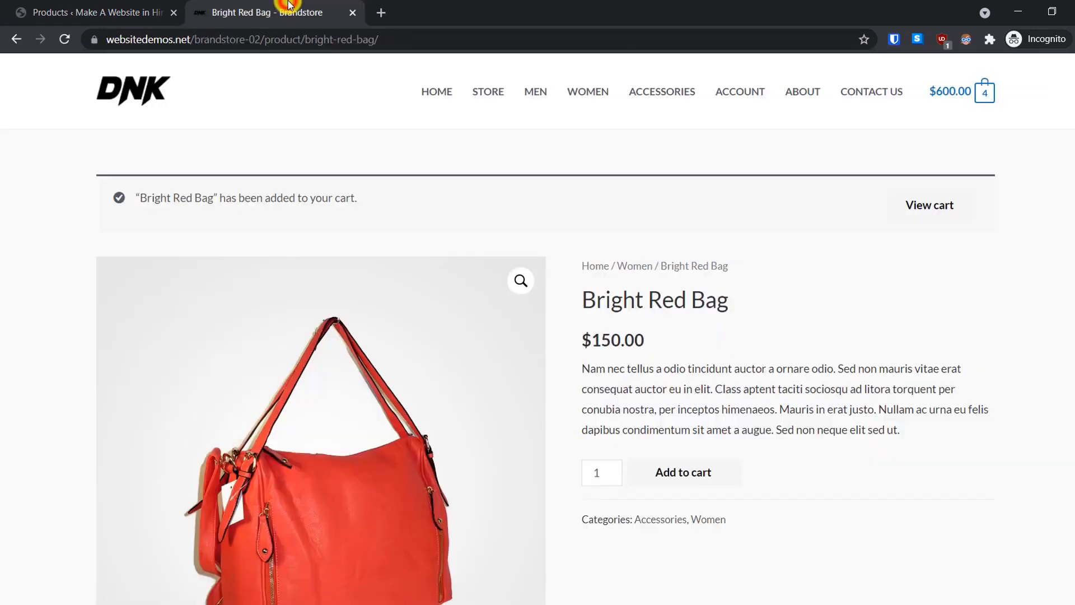
pyautogui.click(134, 8)
pyautogui.moveTo(107, 67)
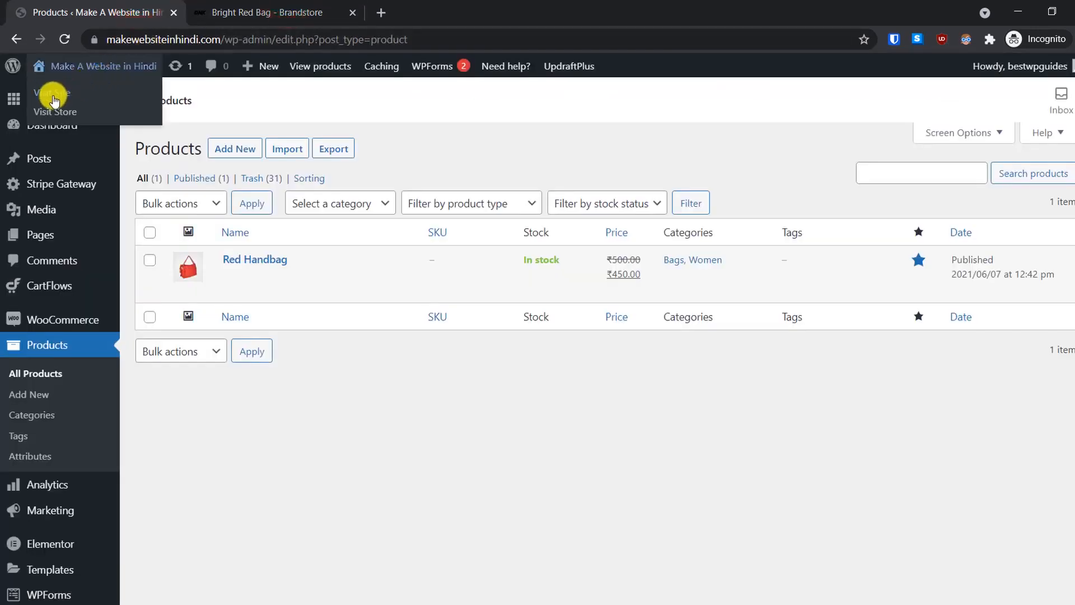
pyautogui.rightClick(53, 96)
# Step: Open the live site in a new tab and close the Brandstore demo tab
pyautogui.click(84, 98)
pyautogui.click(273, 7)
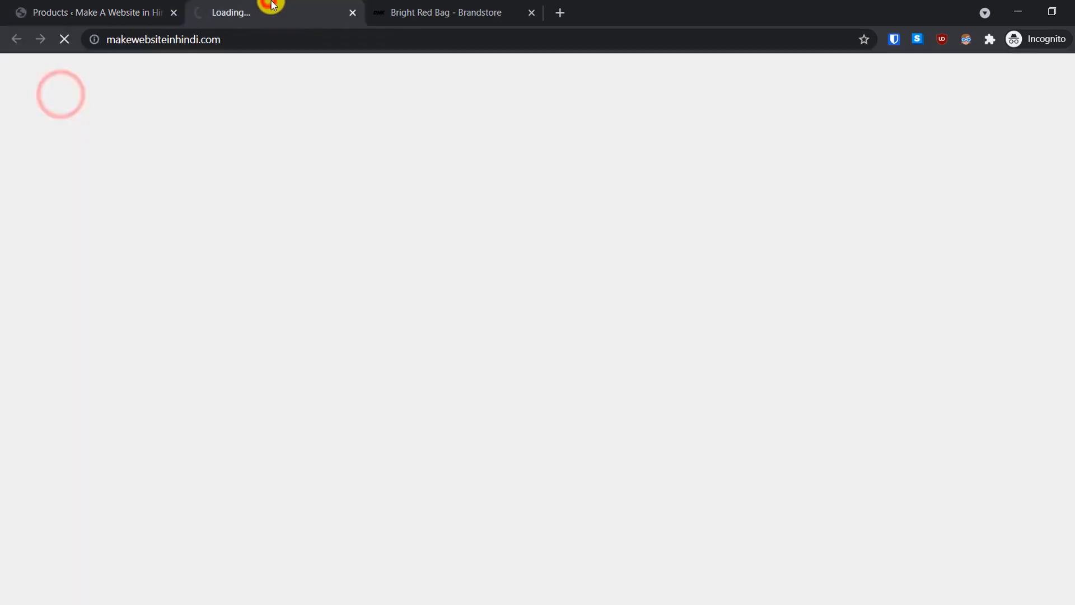
pyautogui.click(532, 12)
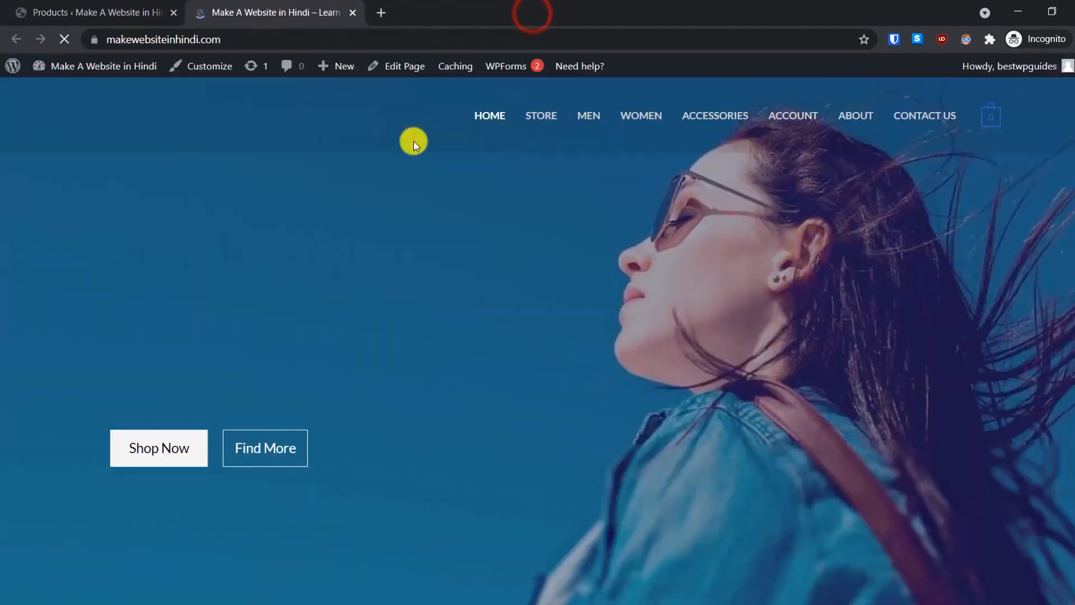
# Step: Confirm Featured Products lists the Red Handbag at ₹450 over ₹500, then return to Products
pyautogui.scroll(-10, 381, 171)
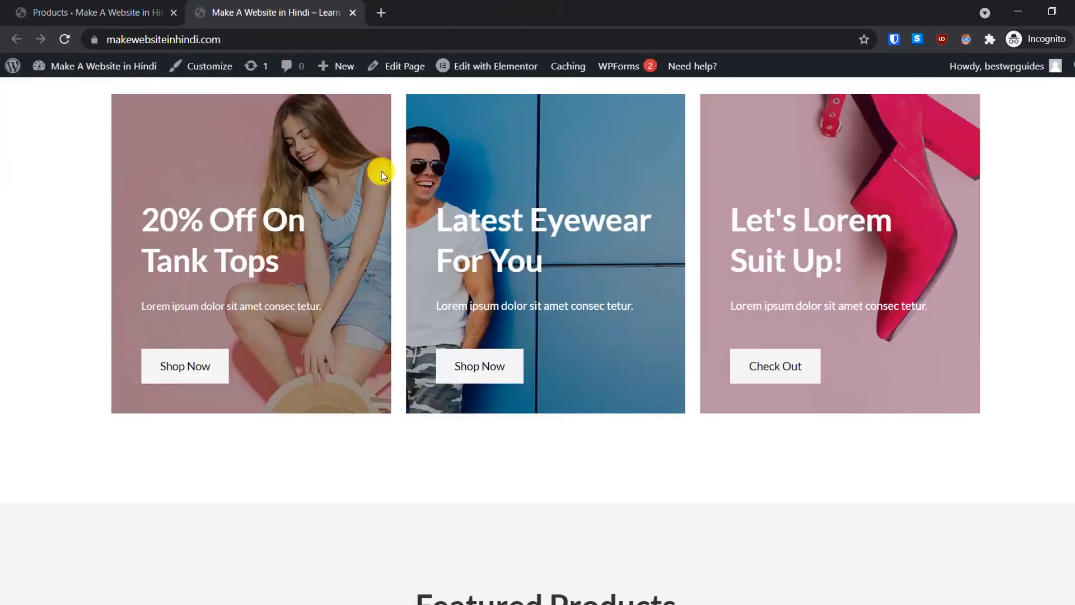
pyautogui.scroll(-10, 380, 173)
pyautogui.scroll(3, 381, 171)
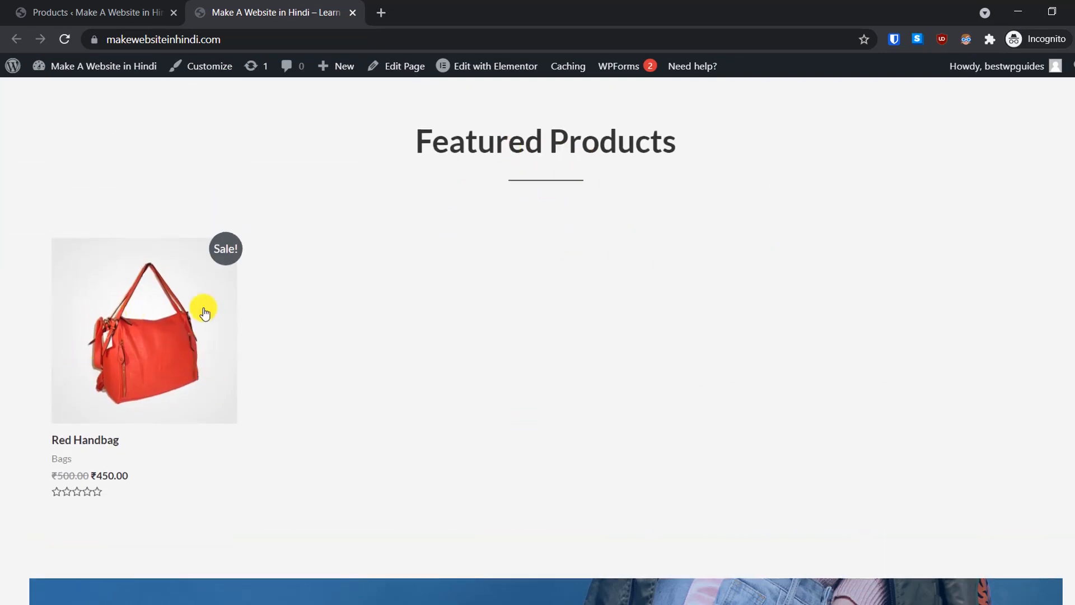
pyautogui.click(62, 12)
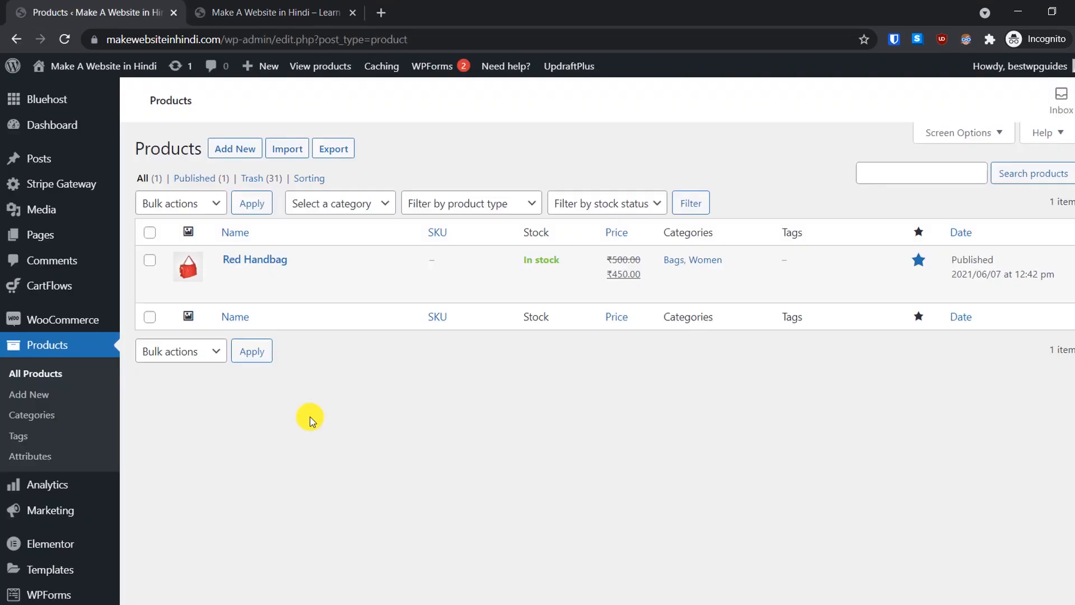
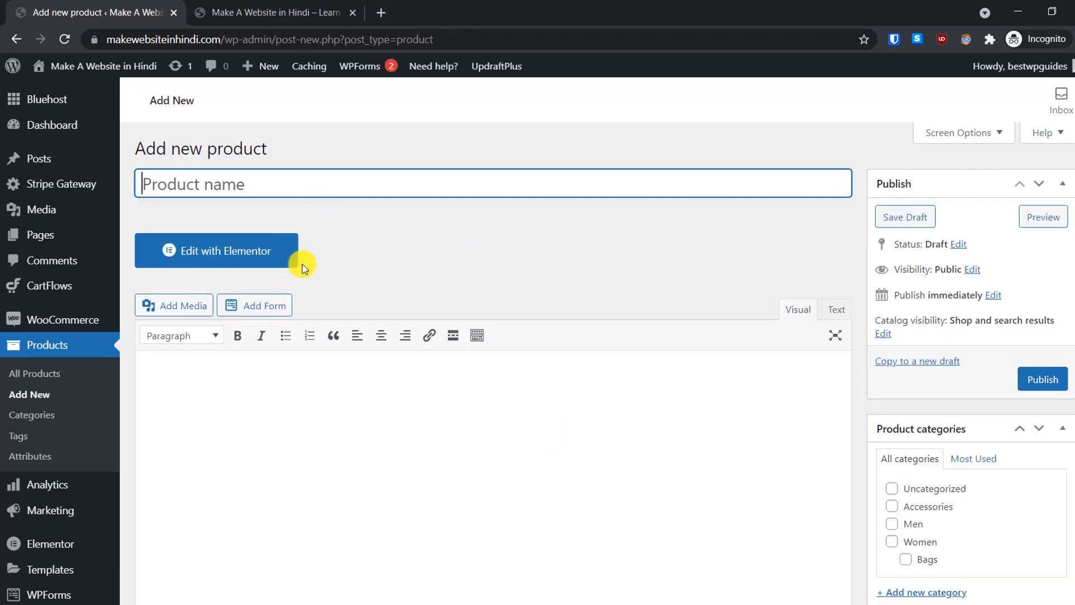
# Step: Set the new product's type to Variable product in Product data
pyautogui.scroll(-3, 369, 263)
pyautogui.scroll(-2, 371, 266)
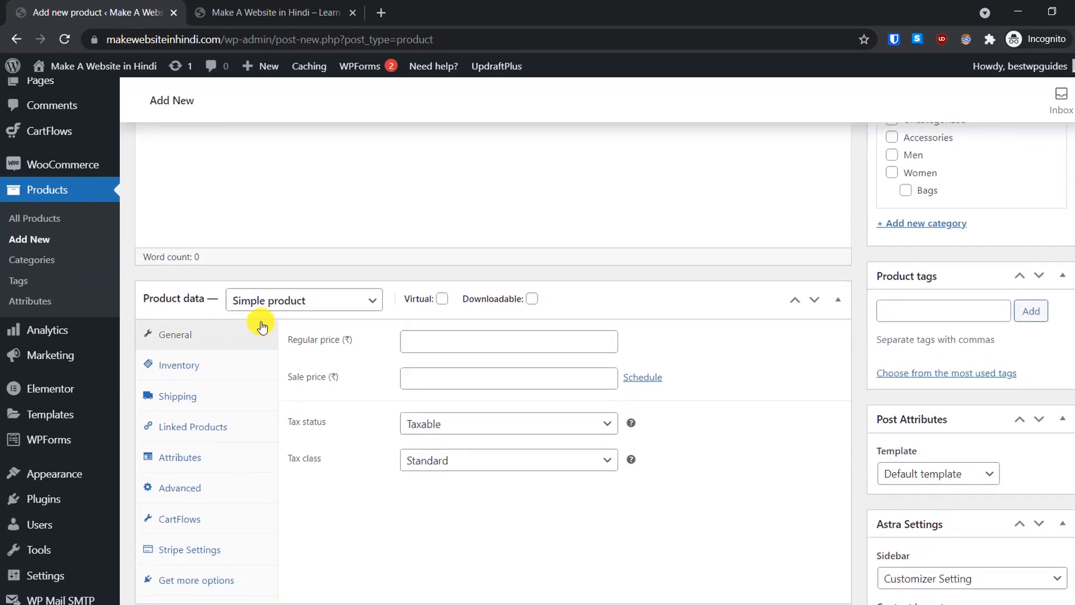
pyautogui.click(279, 305)
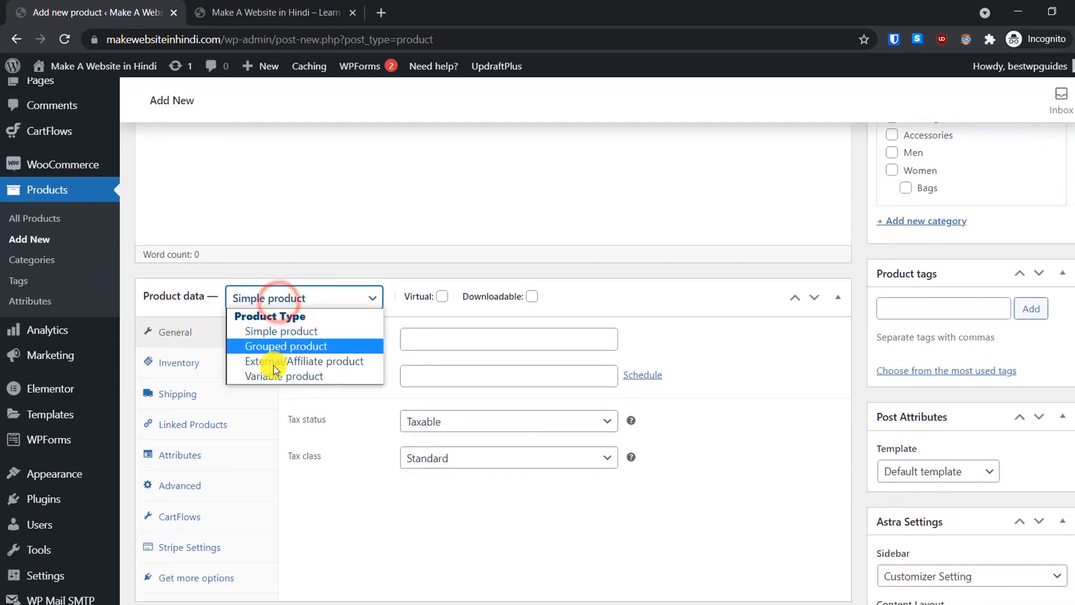
pyautogui.click(288, 377)
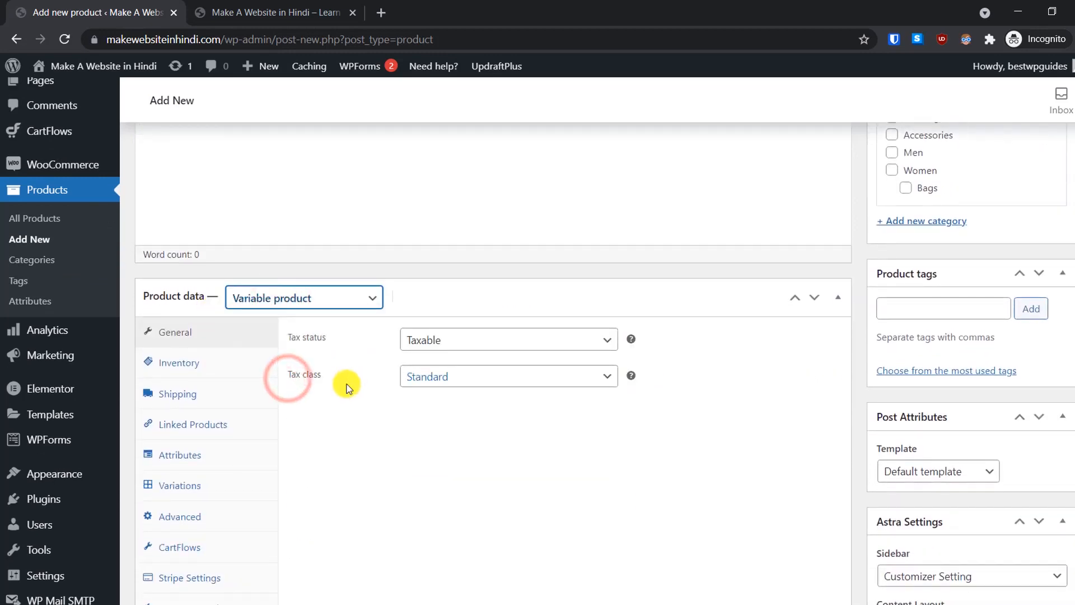
# Step: Switch to the browser tab showing the site homepage
pyautogui.scroll(-1, 585, 429)
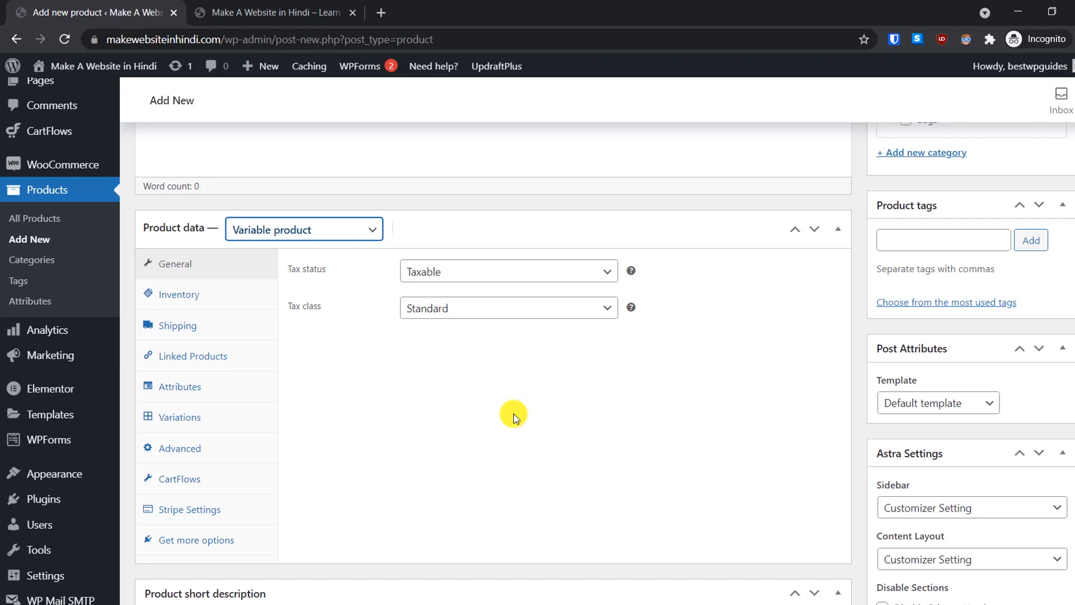
pyautogui.scroll(-1, 515, 417)
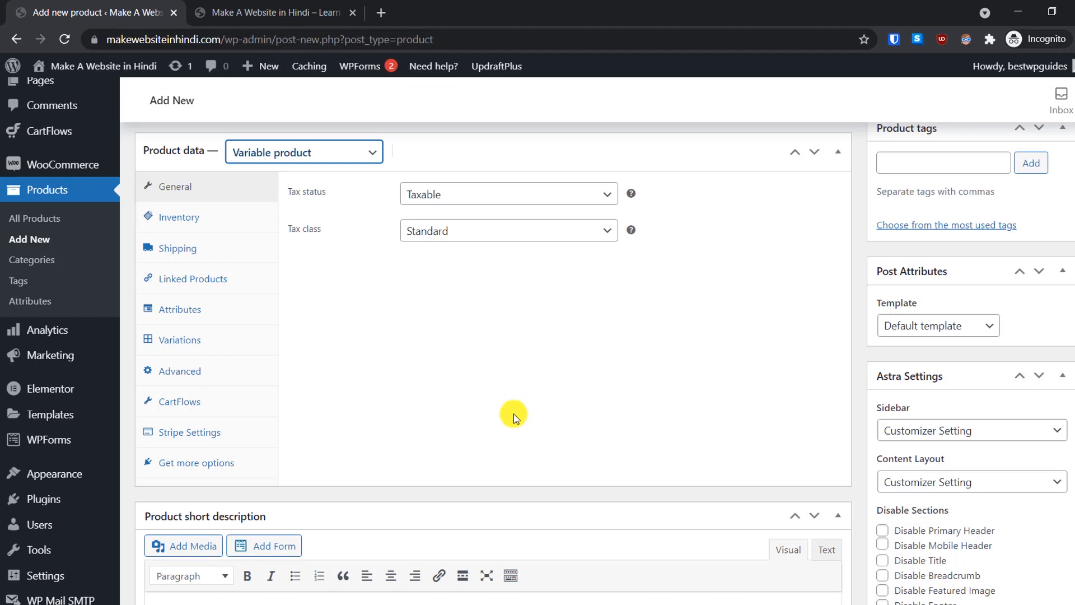
pyautogui.hotkey('ctrl', 'Tab')
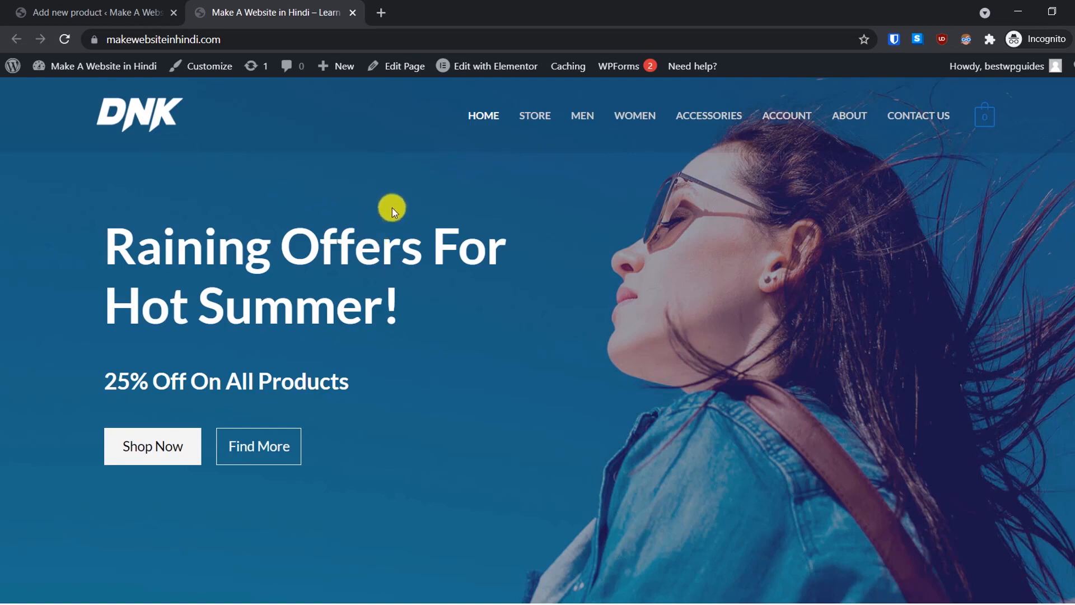
# Step: Open the homepage in Elementor via Edit with Elementor in the admin bar
pyautogui.scroll(-1, 392, 207)
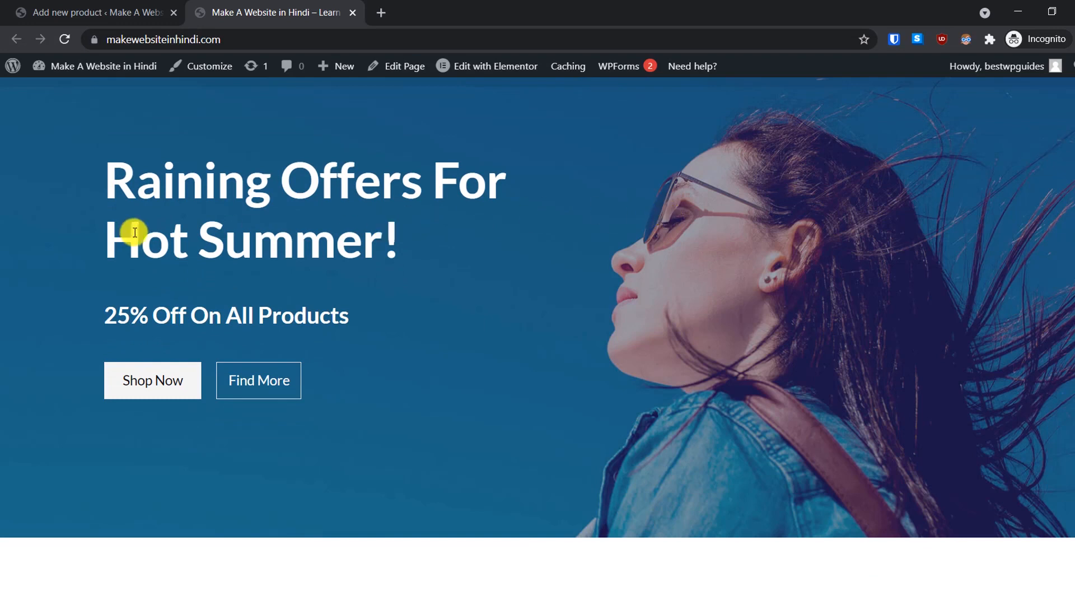
pyautogui.scroll(1, 283, 218)
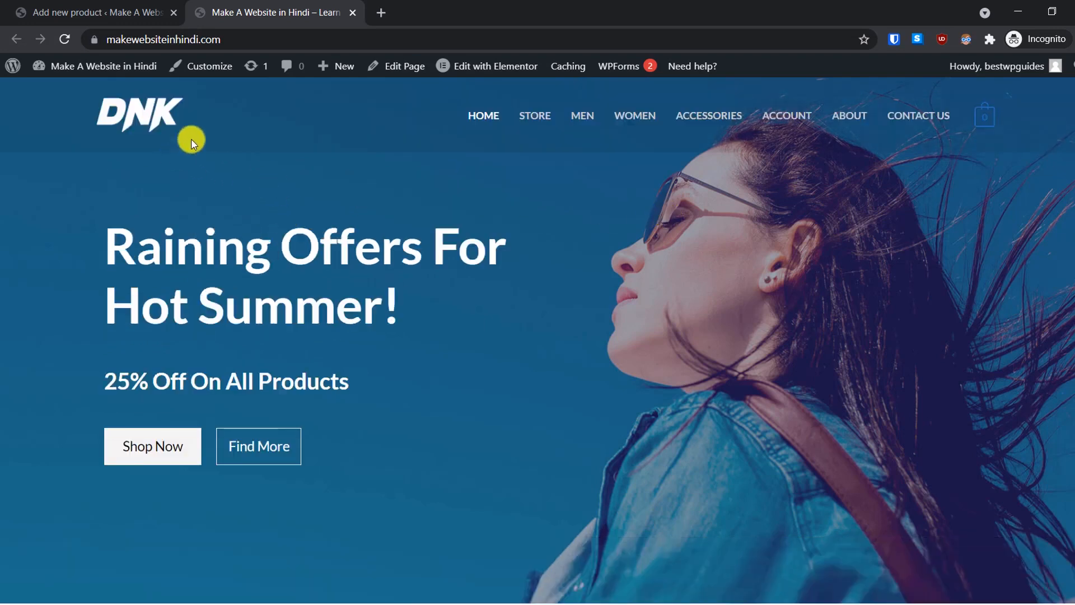
pyautogui.moveTo(489, 74)
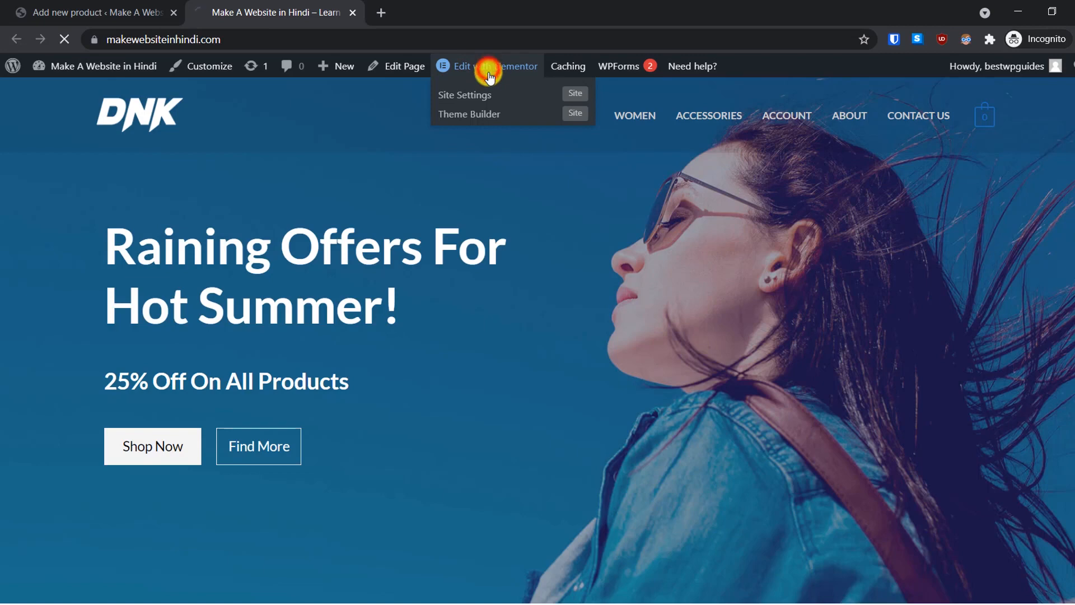
pyautogui.click(488, 71)
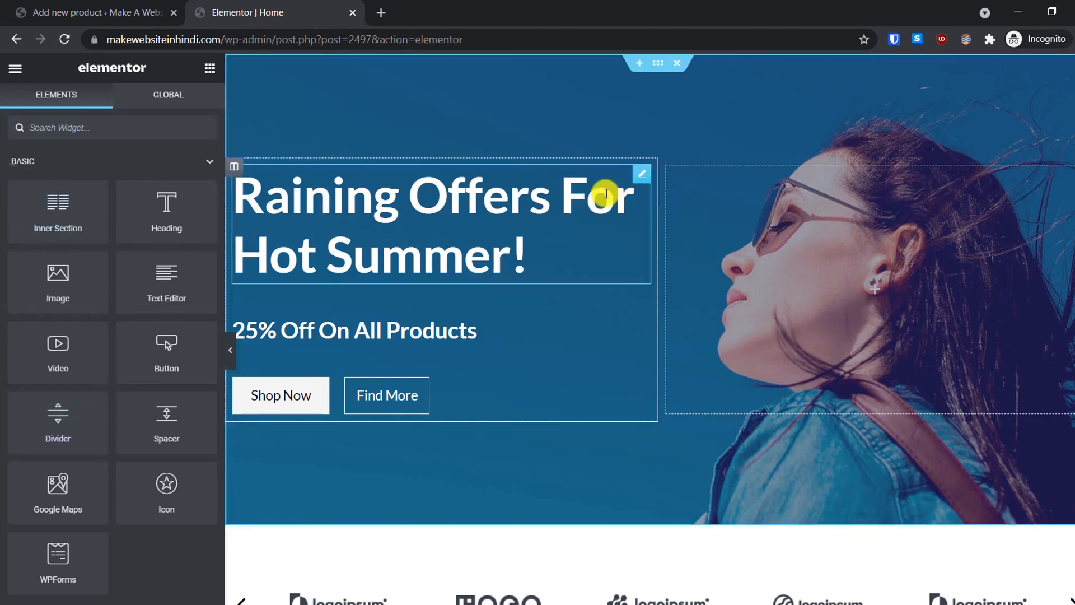
# Step: Replace the hero heading text with 'Write something new here!'
pyautogui.click(368, 211)
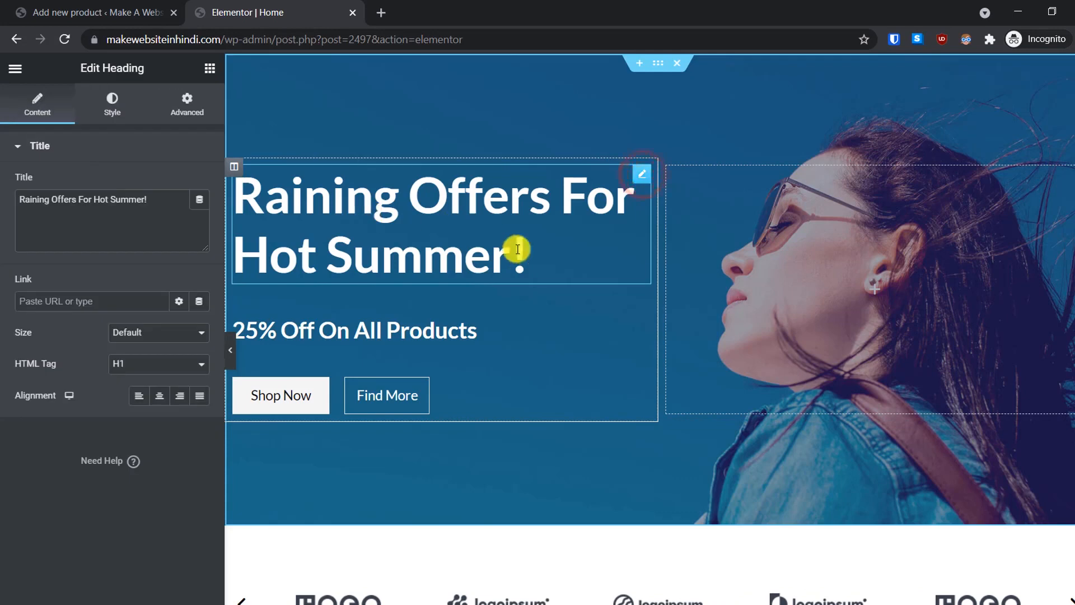
pyautogui.doubleClick(65, 201)
pyautogui.tripleClick(151, 200)
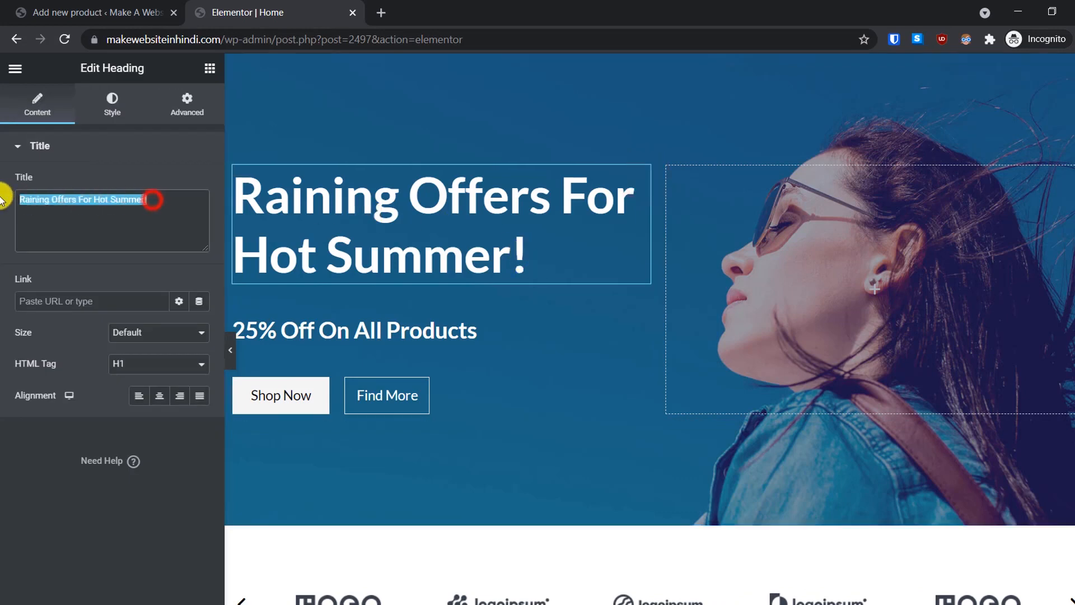
pyautogui.write('Wrti')
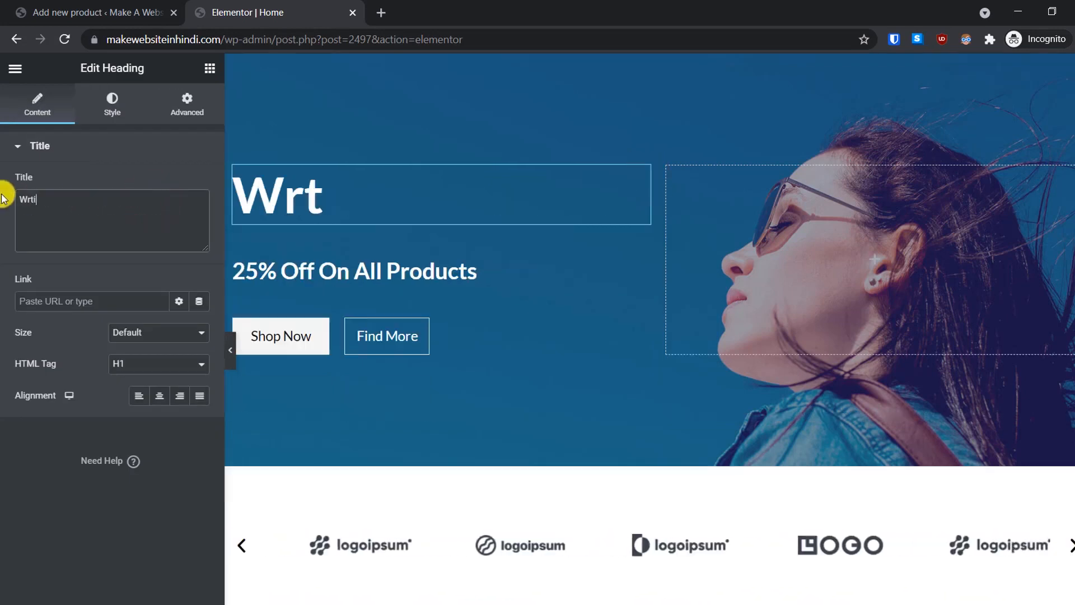
pyautogui.press('BackSpace')
pyautogui.write('ite something')
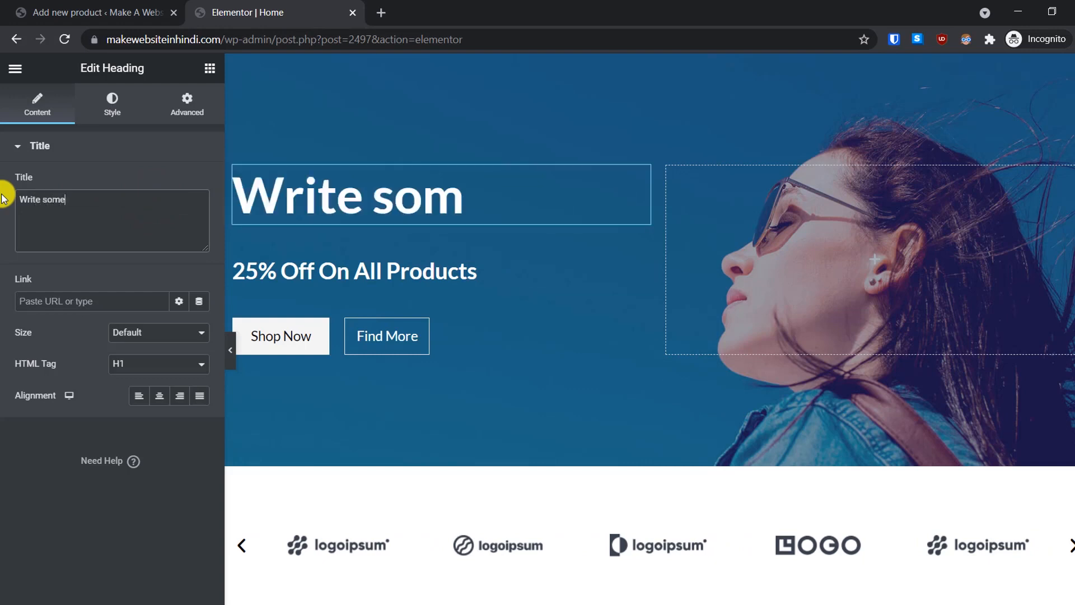
pyautogui.write('ew her')
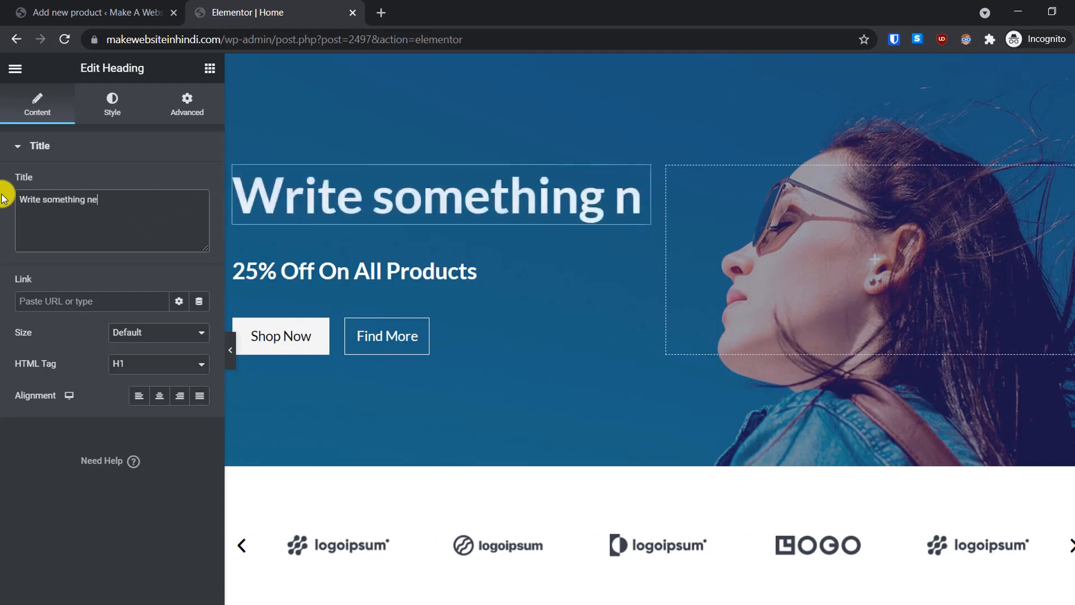
pyautogui.write('e!')
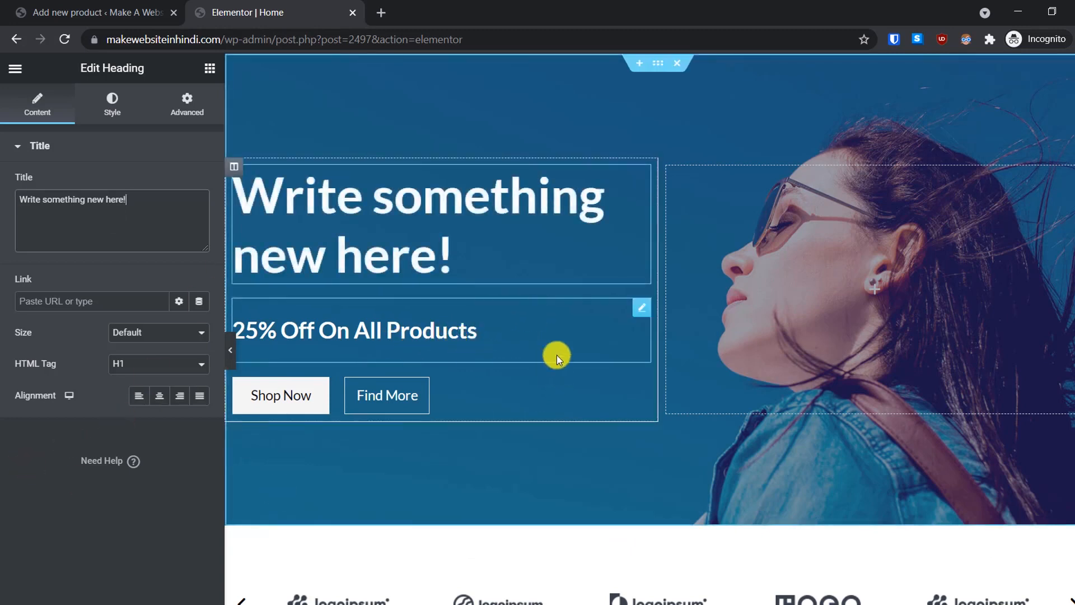
# Step: Inspect the '25% Off On All Products' subheading's margin and padding settings
pyautogui.click(472, 325)
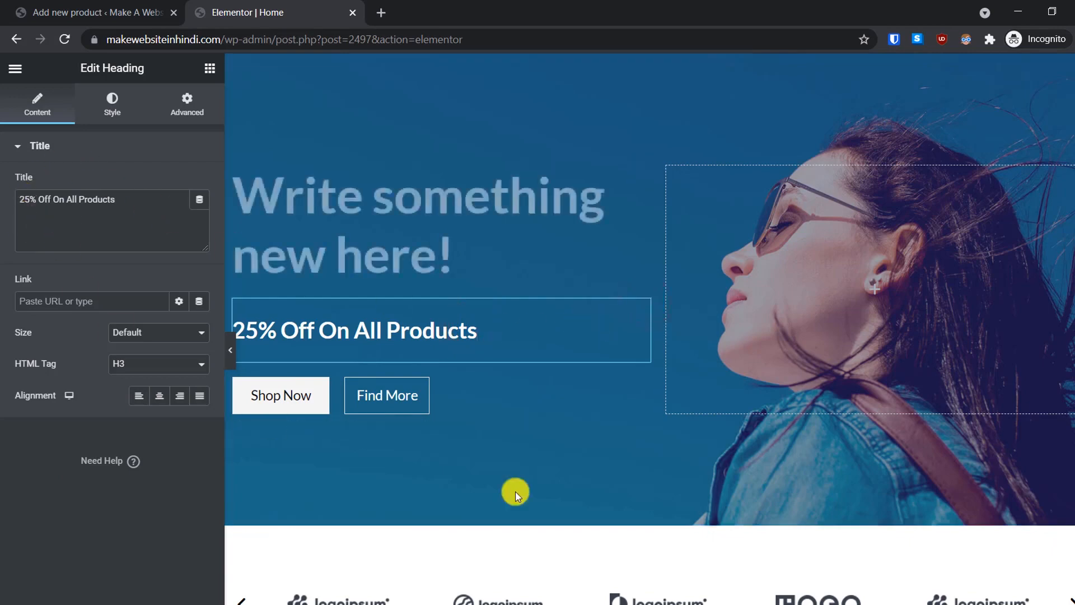
pyautogui.scroll(-4, 435, 389)
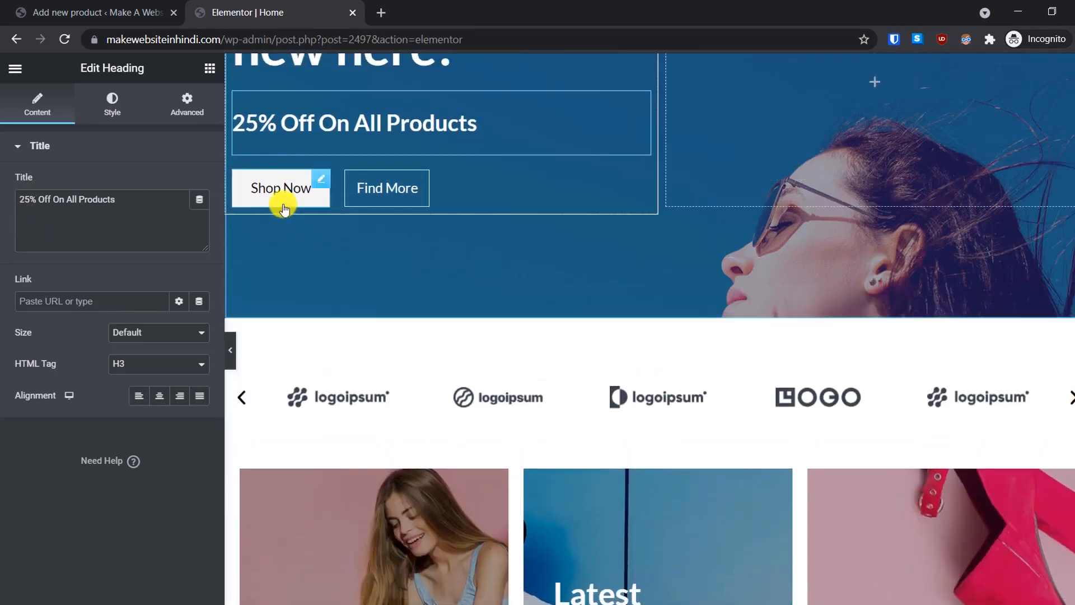
pyautogui.scroll(1, 283, 208)
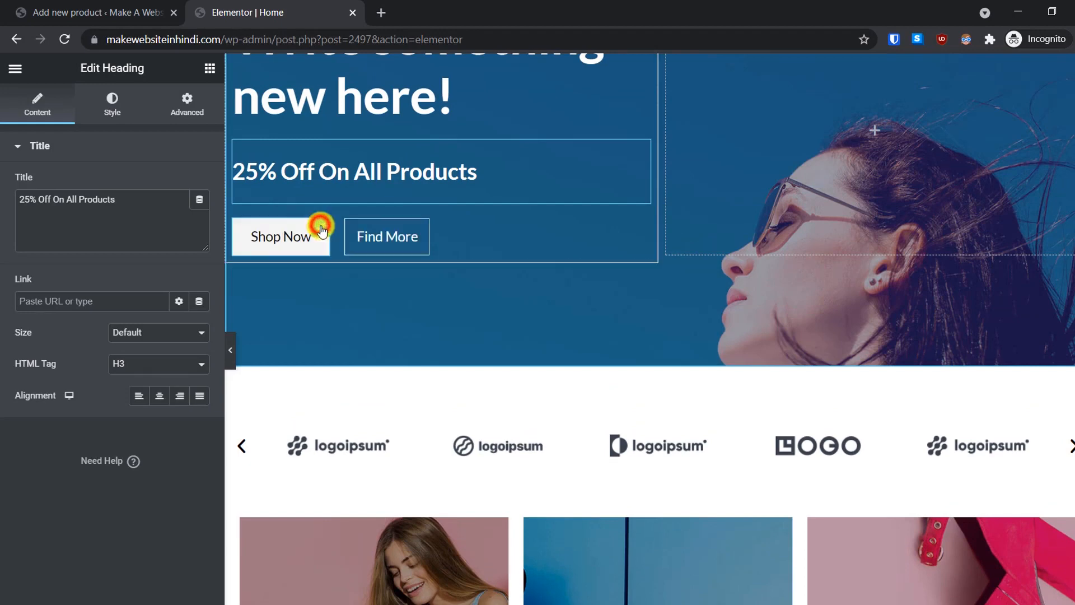
pyautogui.click(190, 115)
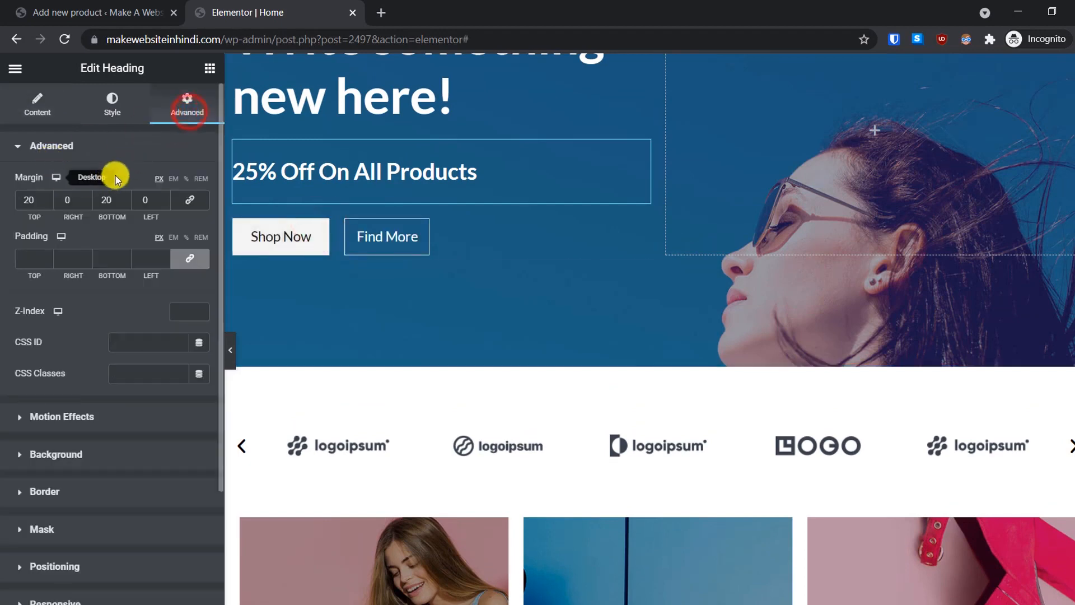
pyautogui.click(46, 110)
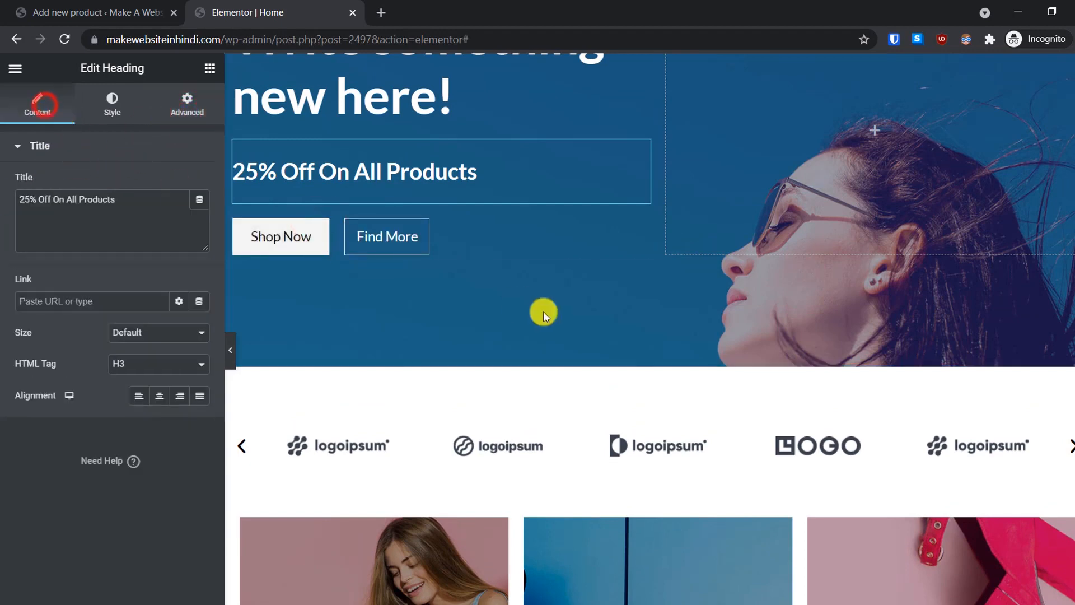
pyautogui.scroll(-2, 544, 312)
pyautogui.scroll(-3, 545, 312)
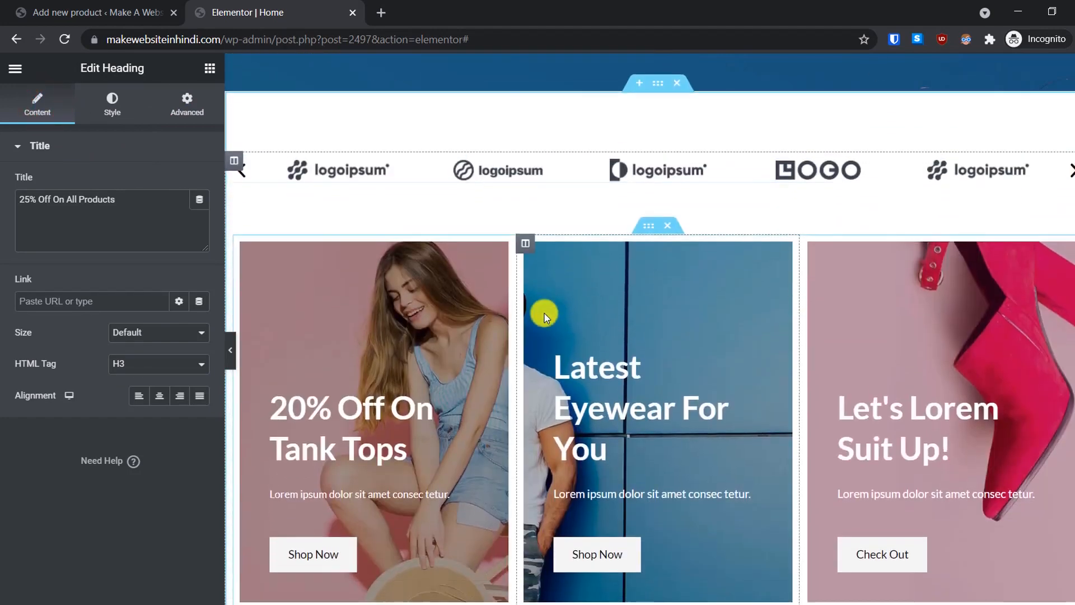
pyautogui.scroll(8, 544, 314)
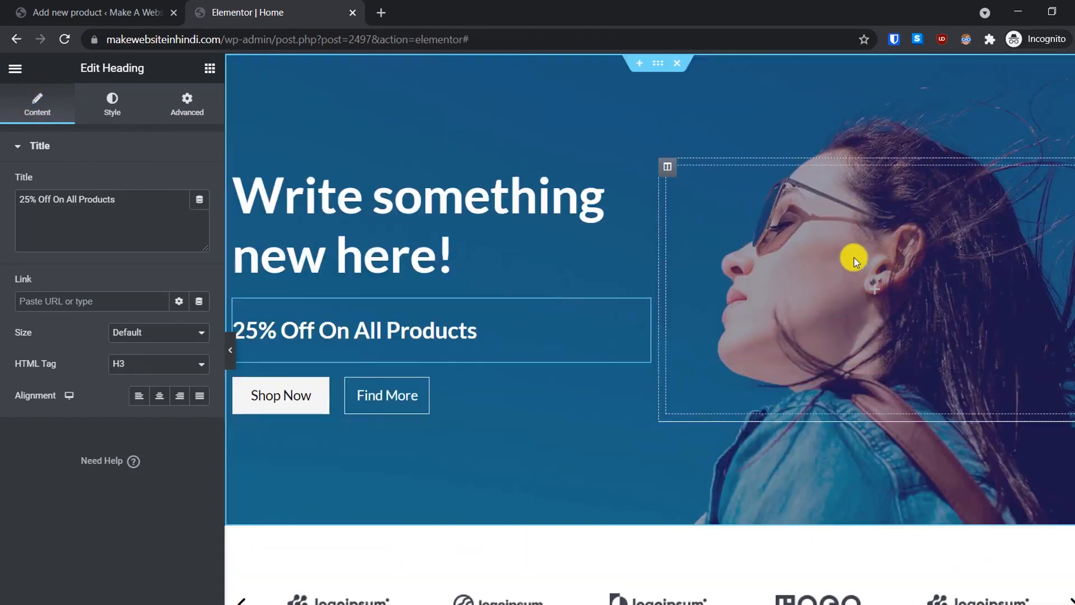
pyautogui.scroll(-5, 845, 282)
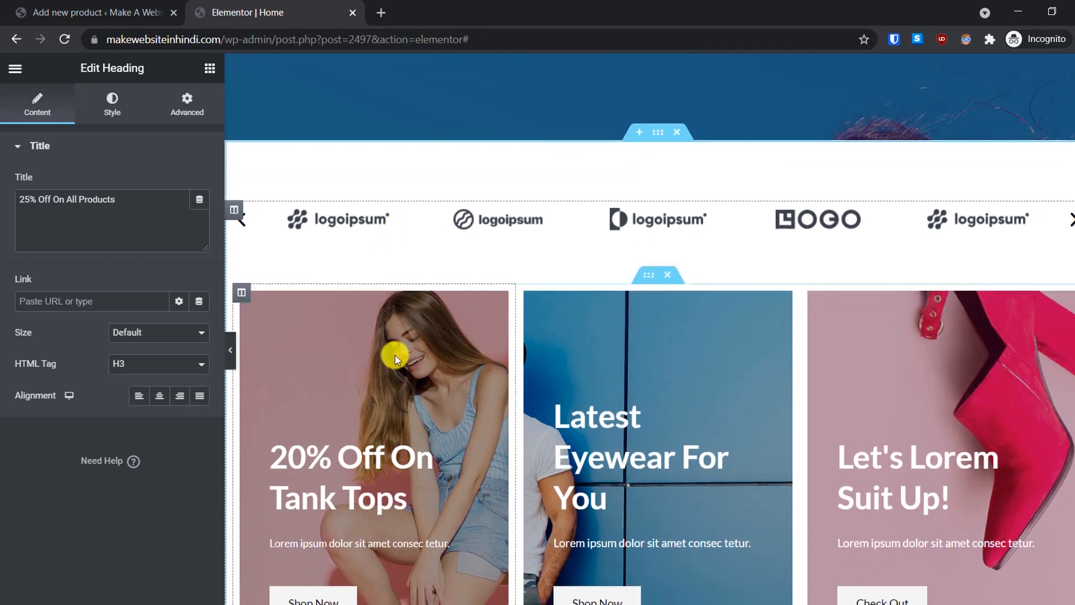
# Step: Inspect the Tank Tops card column's background styling
pyautogui.click(348, 389)
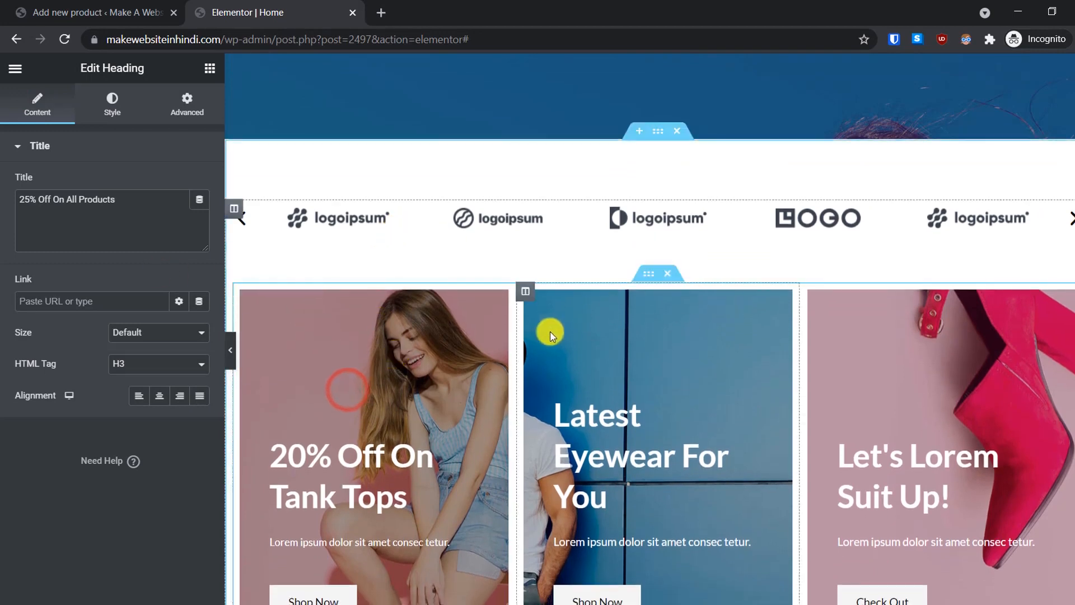
pyautogui.scroll(-2, 405, 250)
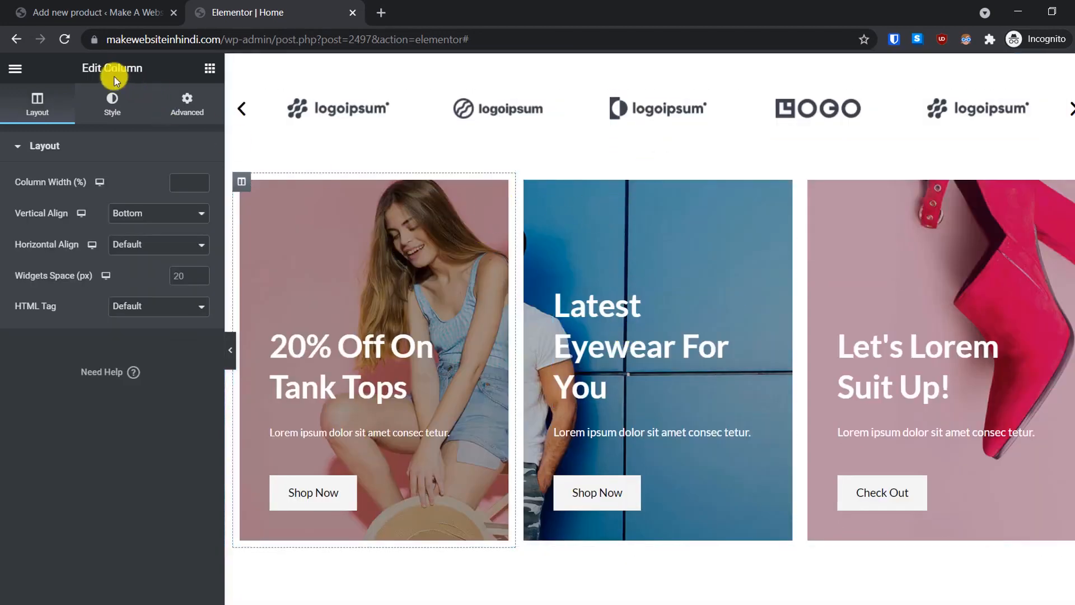
pyautogui.click(112, 105)
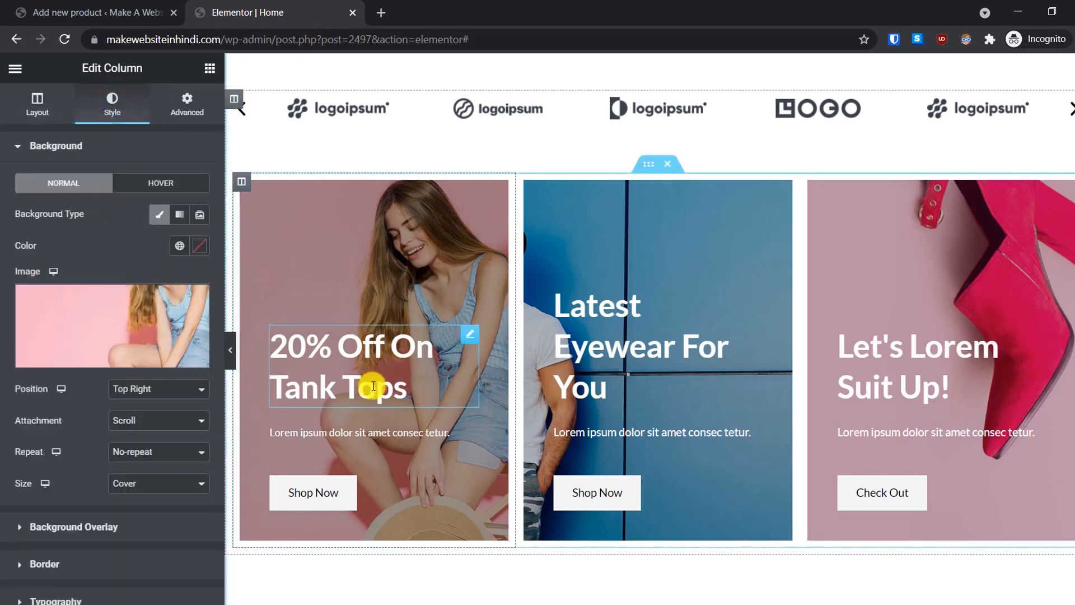
pyautogui.scroll(-4, 374, 386)
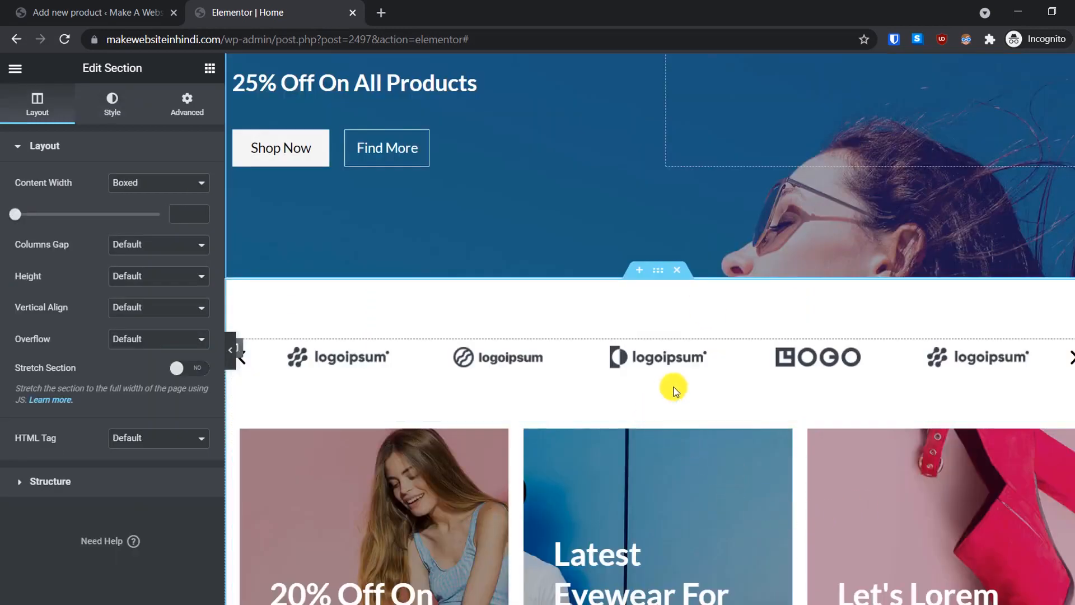
# Step: Add a new single-column section below the hero
pyautogui.click(641, 275)
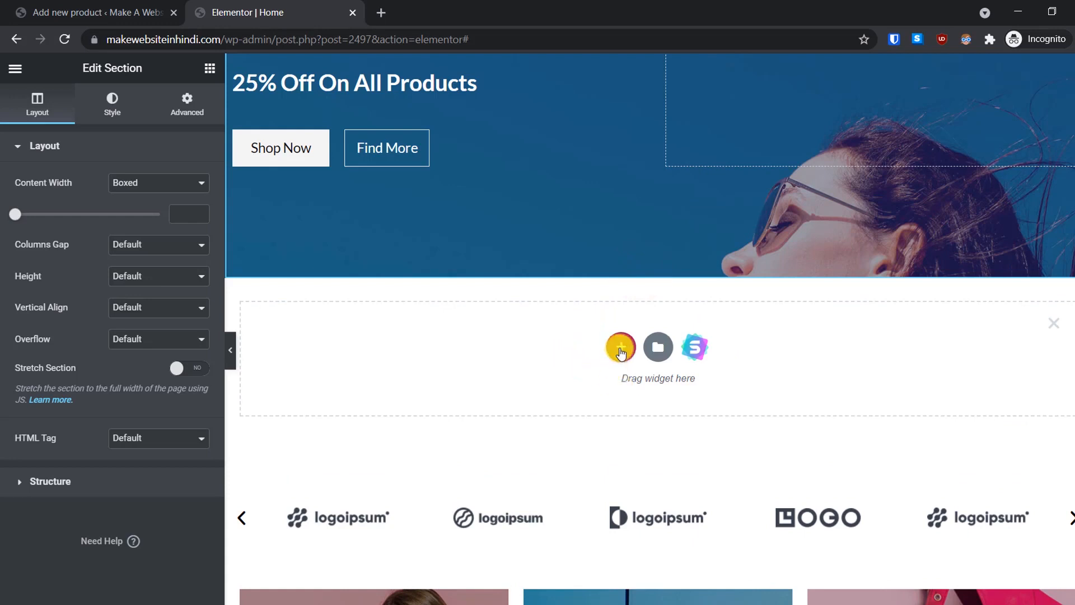
pyautogui.click(620, 350)
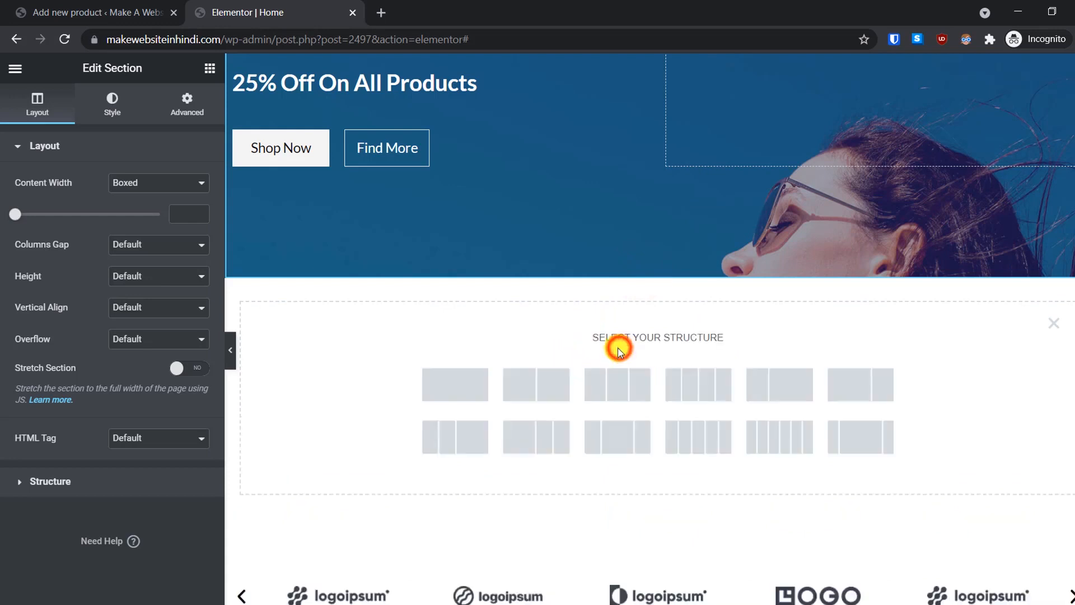
pyautogui.click(442, 395)
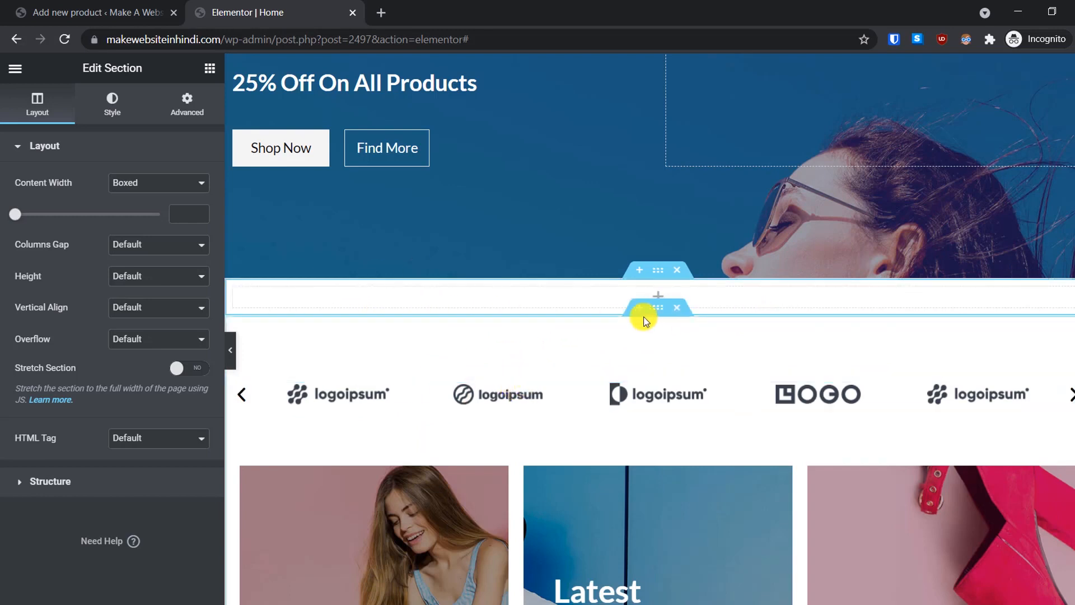
pyautogui.click(15, 66)
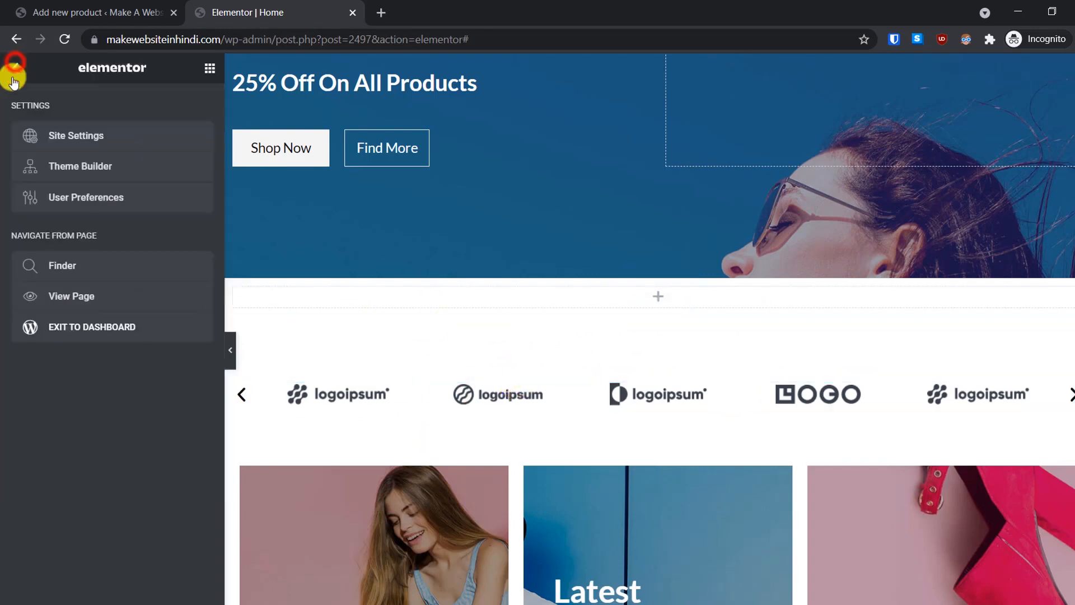
# Step: Drop a centre-aligned Heading widget into the empty section
pyautogui.click(212, 68)
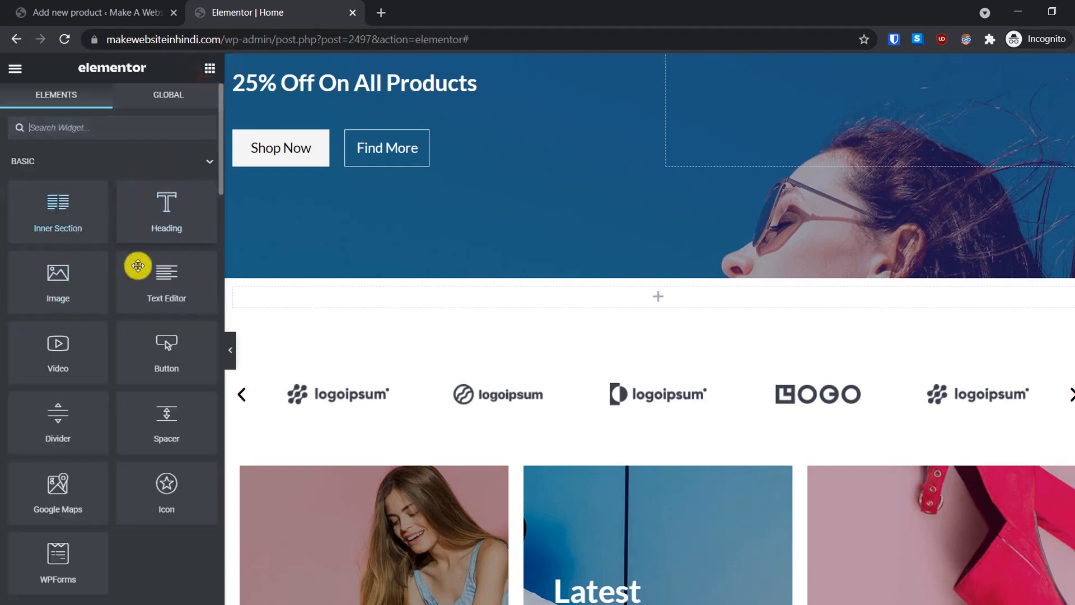
pyautogui.moveTo(139, 223); pyautogui.dragTo(644, 305)
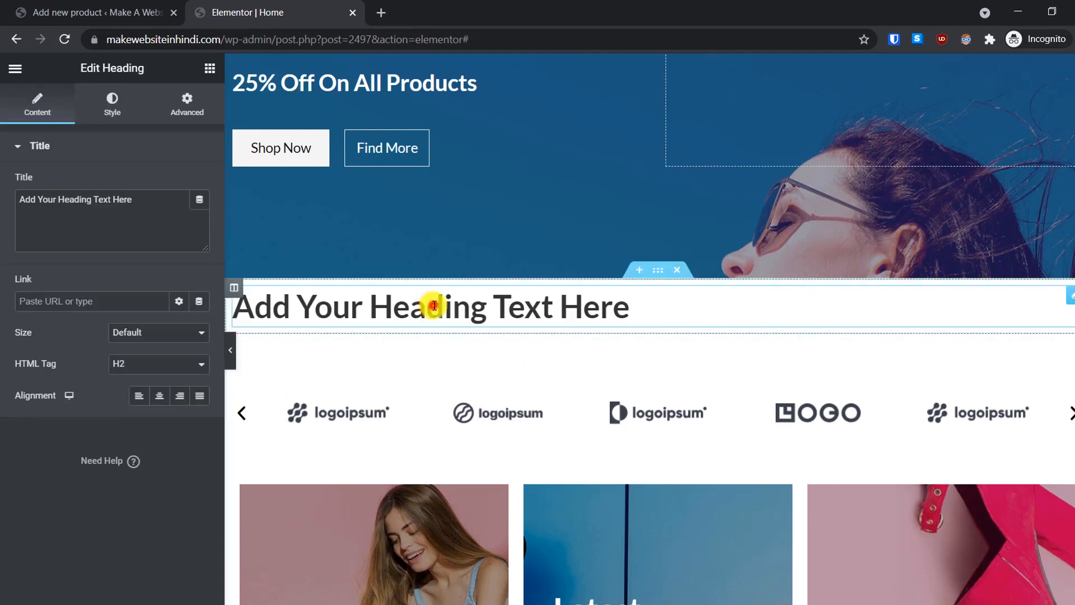
pyautogui.click(433, 307)
pyautogui.moveTo(641, 312); pyautogui.dragTo(156, 326)
pyautogui.click(641, 307)
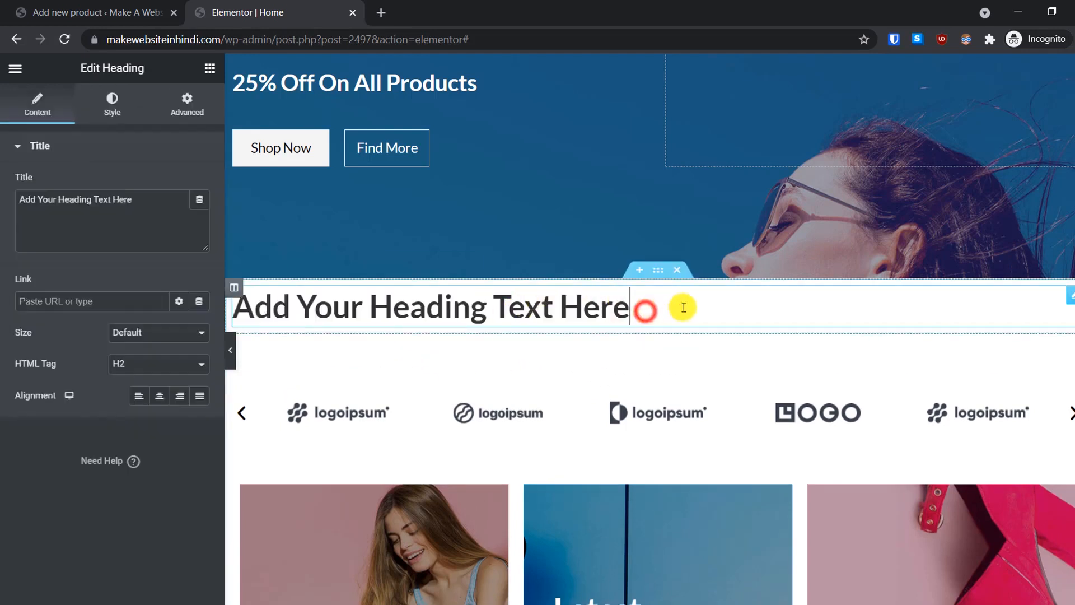
pyautogui.click(162, 396)
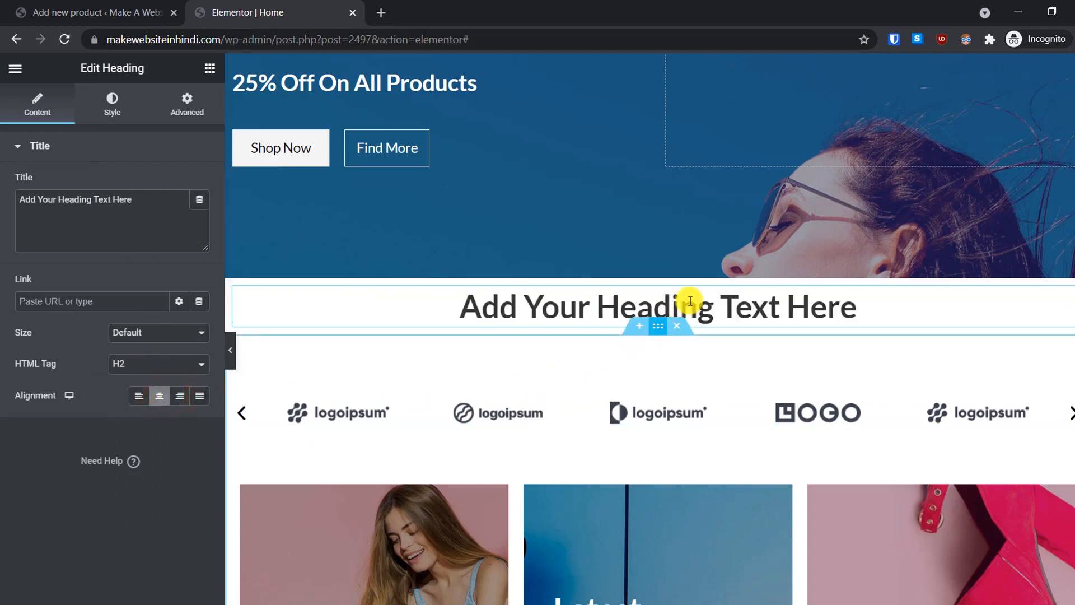
# Step: Set the heading's text colour to the Primary global colour, then add an empty section above it
pyautogui.click(118, 98)
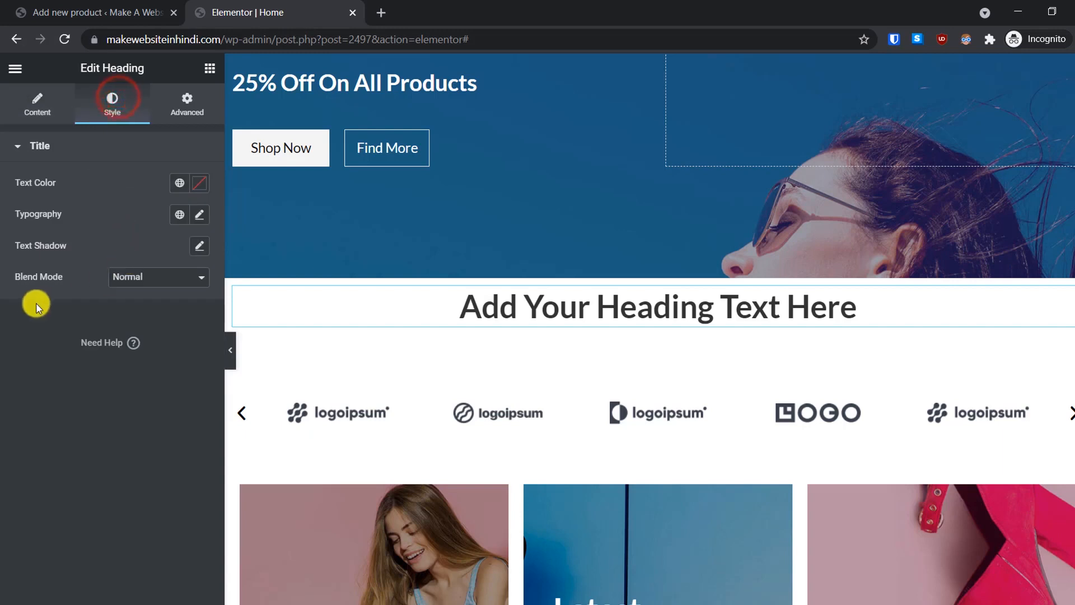
pyautogui.click(187, 184)
pyautogui.click(54, 252)
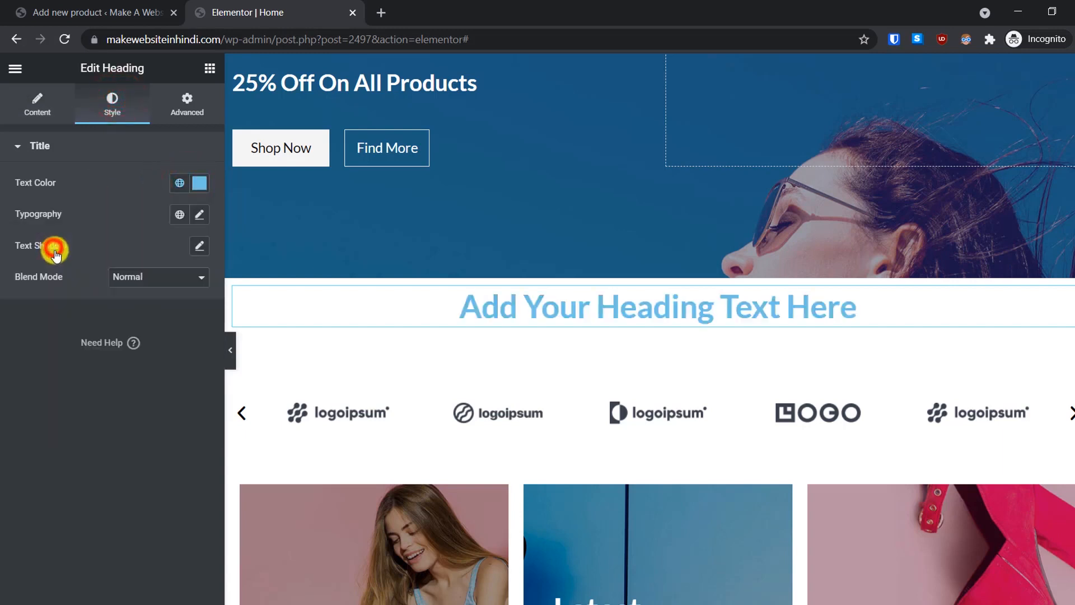
pyautogui.click(86, 428)
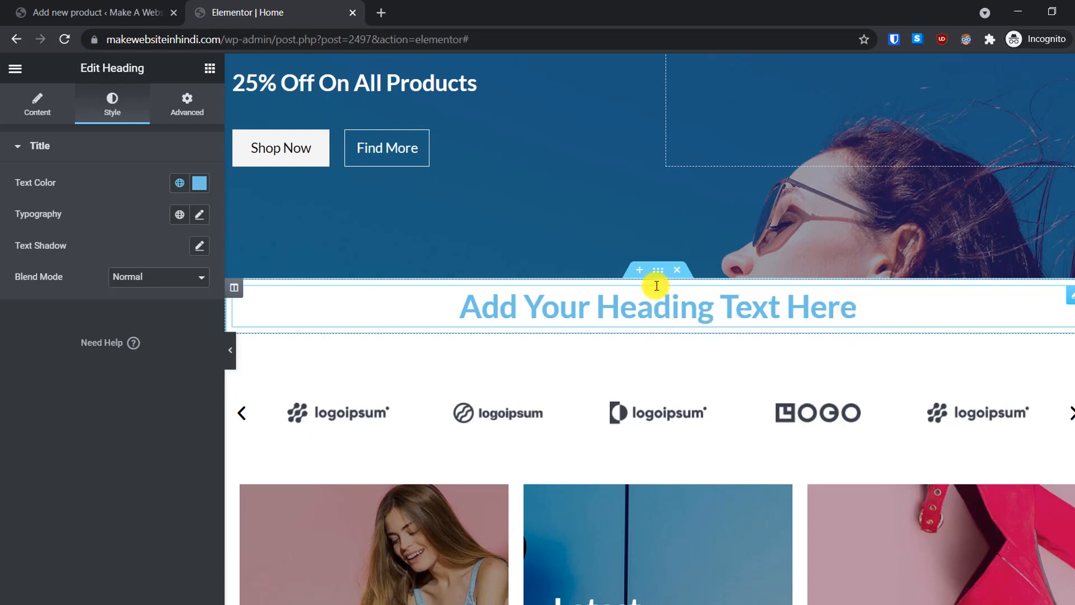
pyautogui.click(642, 271)
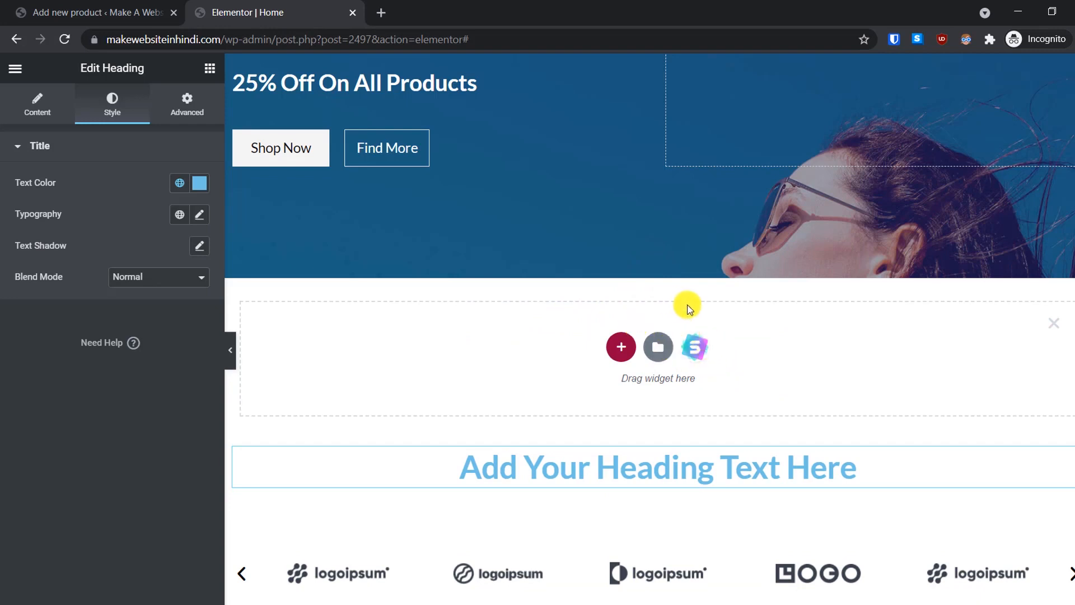
# Step: Import the four-member team block from the template library's Blocks, then close the library
pyautogui.click(697, 345)
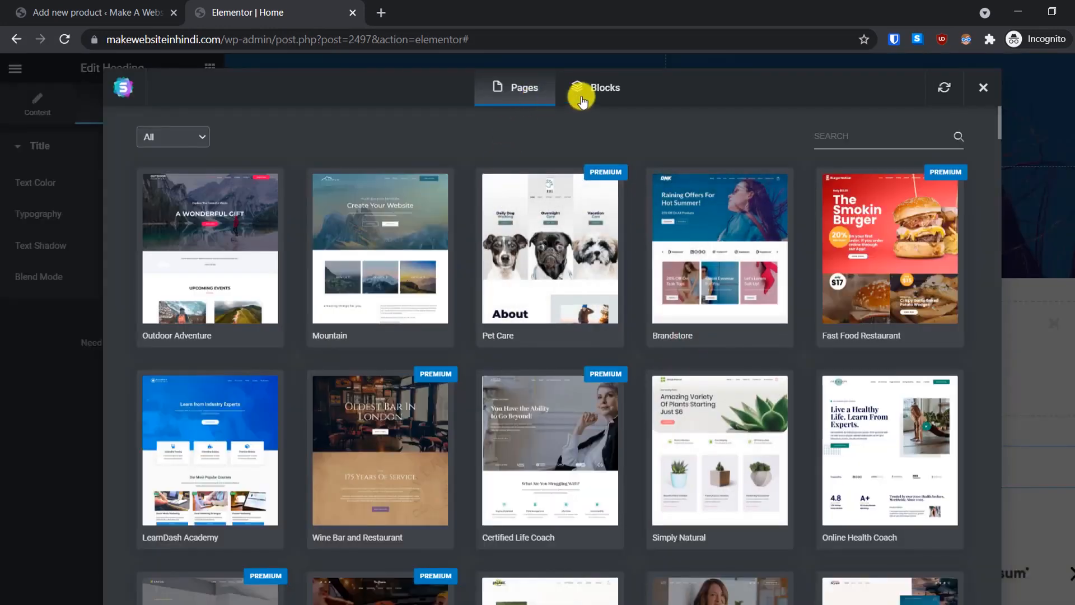
pyautogui.click(601, 93)
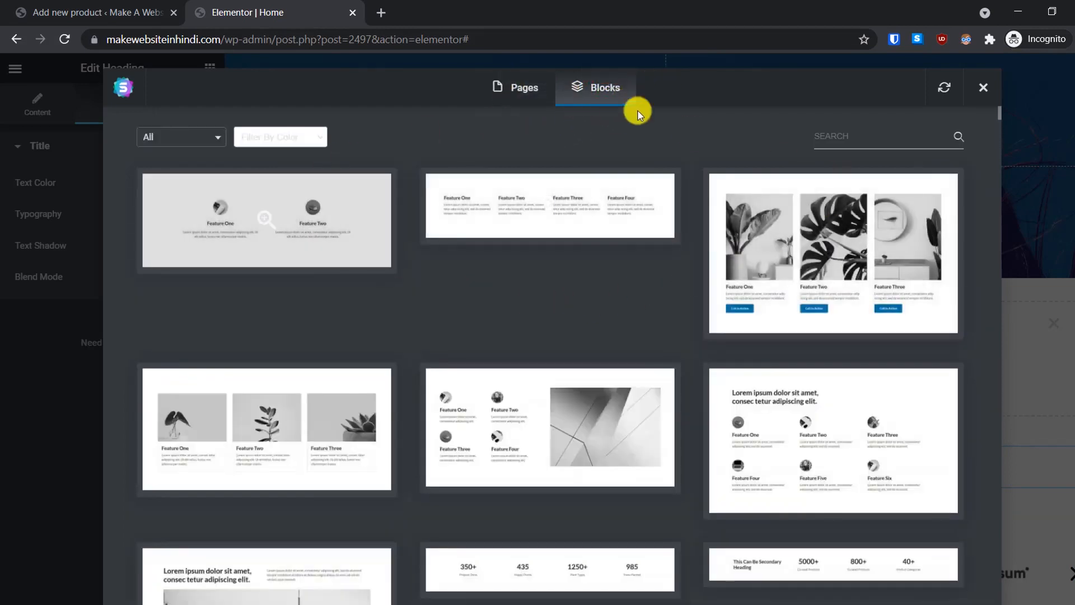
pyautogui.click(535, 85)
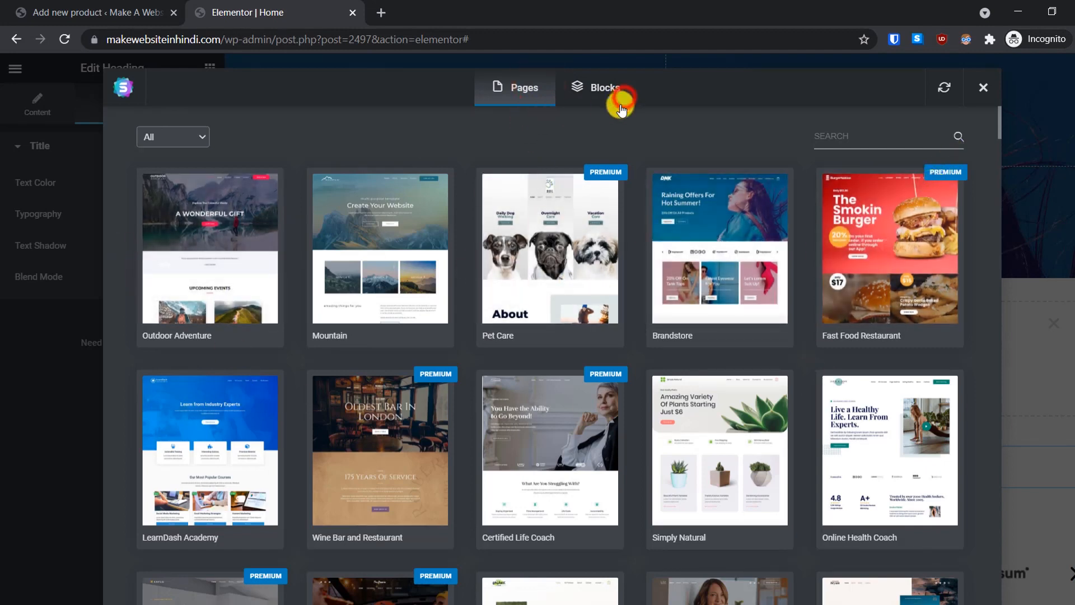
pyautogui.click(620, 108)
pyautogui.click(638, 330)
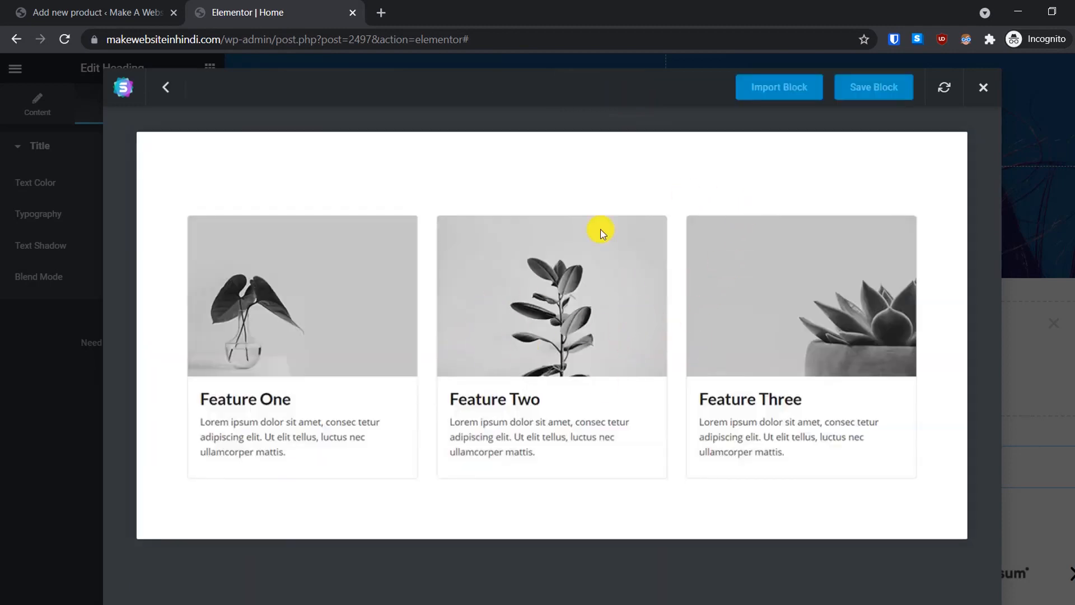
pyautogui.click(779, 87)
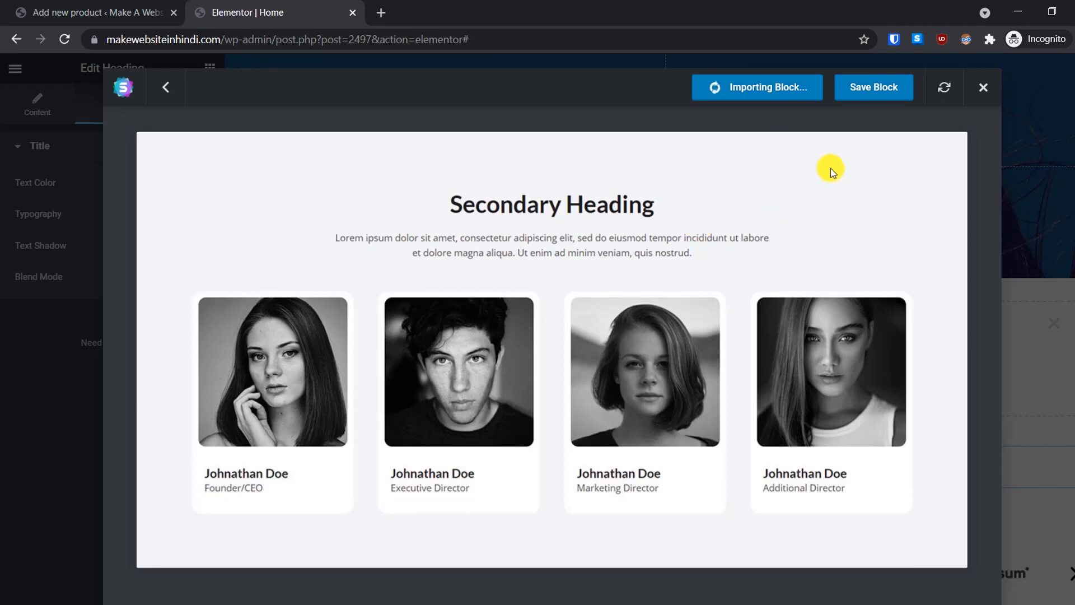
pyautogui.click(982, 90)
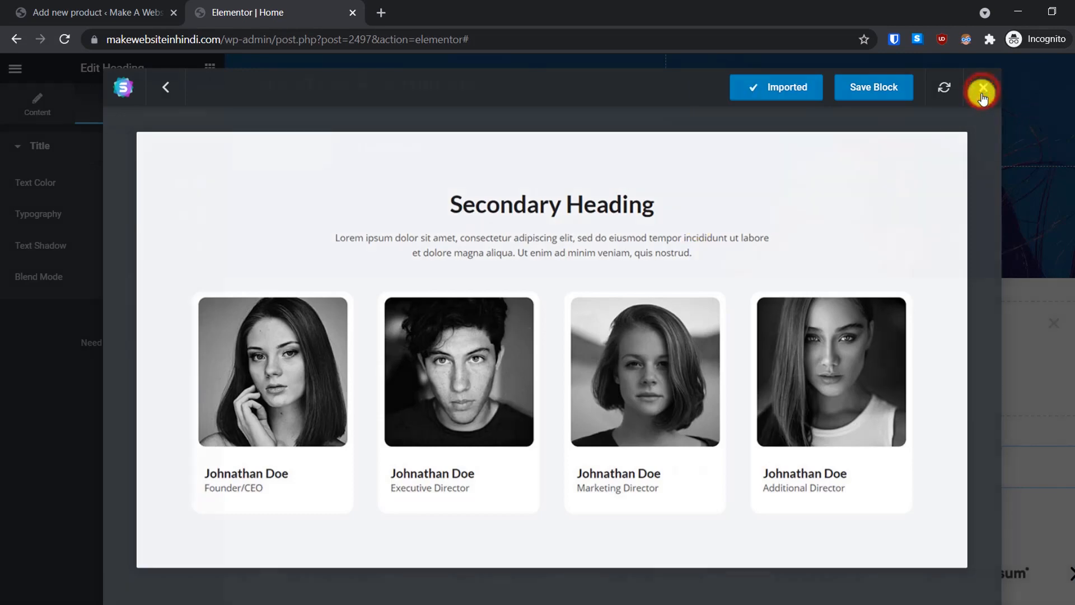
pyautogui.scroll(-3, 812, 385)
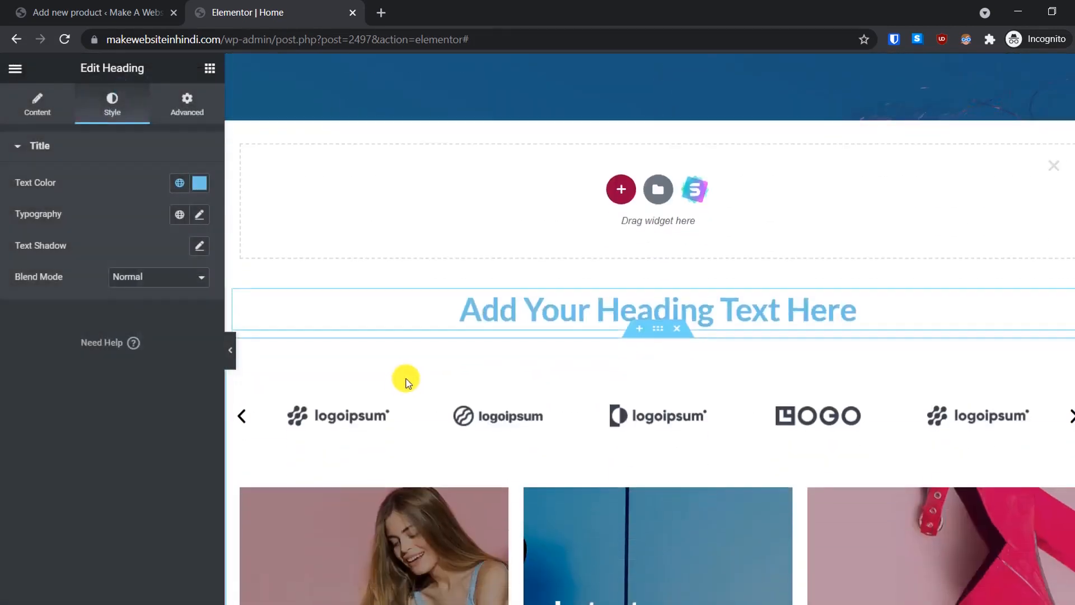
# Step: Save the edited Home page and view it on the live site
pyautogui.scroll(6, 465, 333)
pyautogui.scroll(-3, 466, 333)
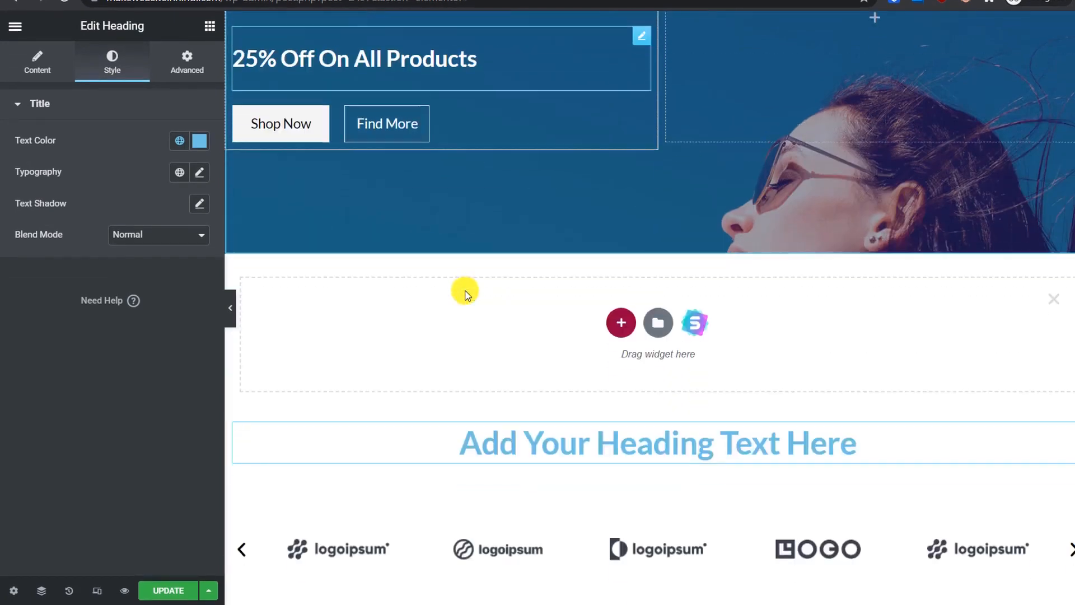
pyautogui.scroll(-6, 465, 295)
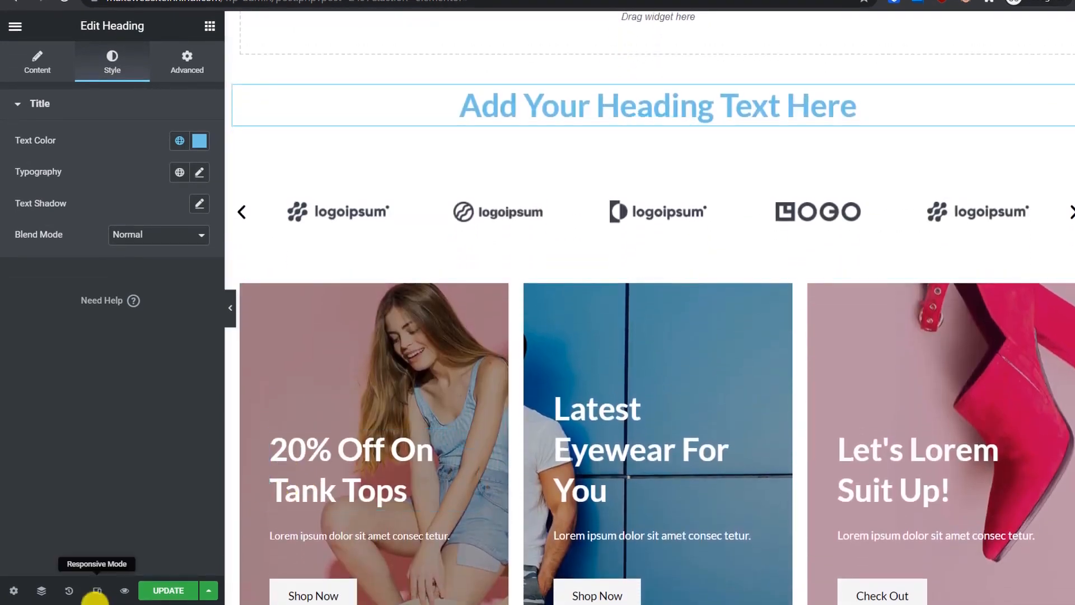
pyautogui.click(171, 591)
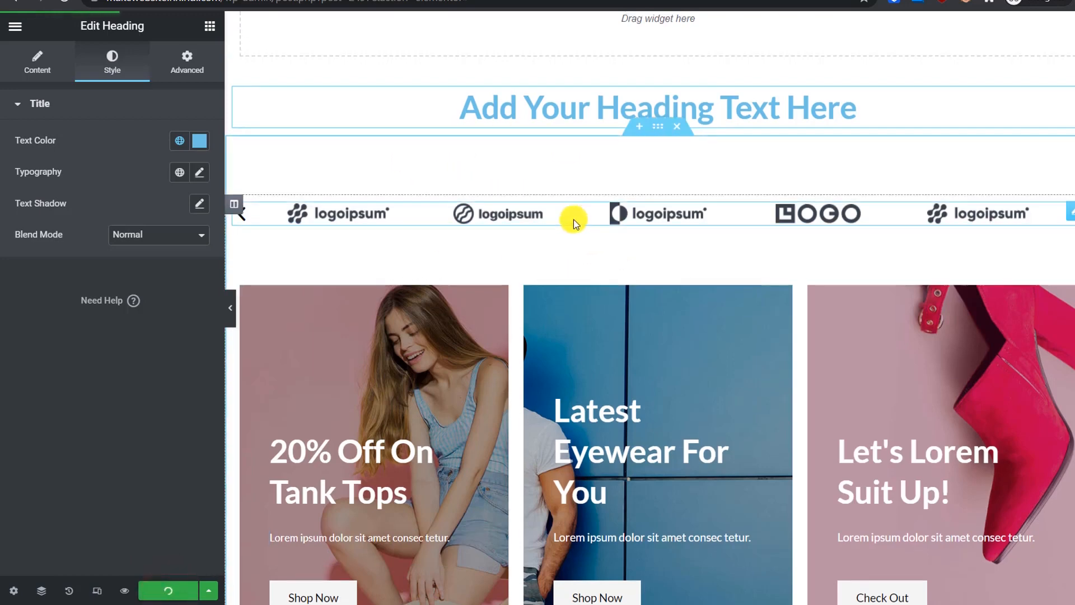
pyautogui.scroll(10, 573, 220)
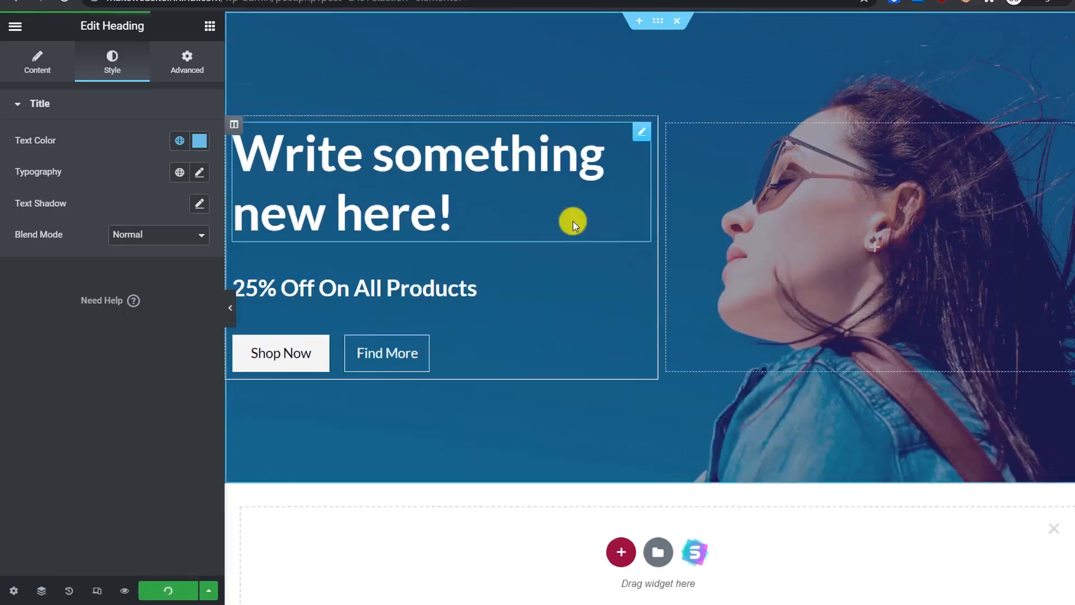
pyautogui.click(15, 26)
pyautogui.click(71, 254)
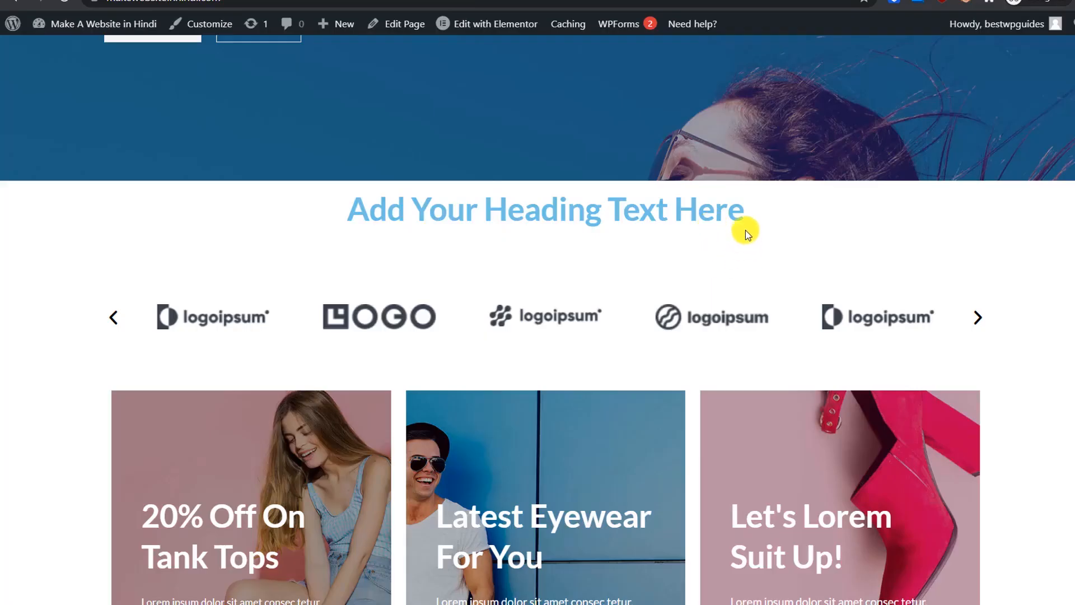
# Step: Scroll the live homepage down to Featured Products showing the Red Handbag
pyautogui.moveTo(745, 231); pyautogui.dragTo(253, 232)
pyautogui.scroll(5, 253, 233)
pyautogui.scroll(2, 253, 233)
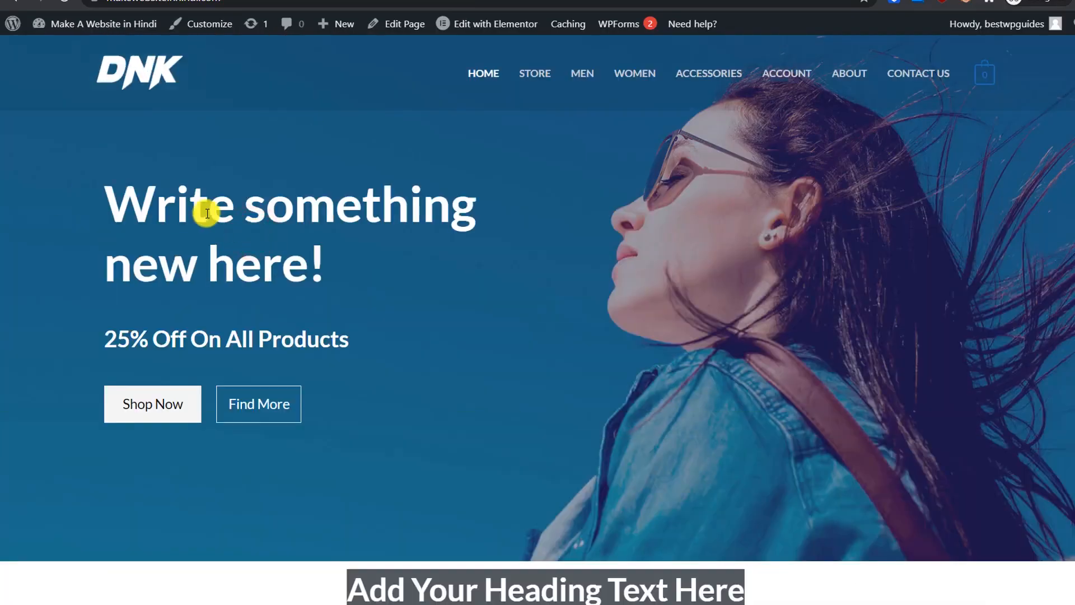
pyautogui.moveTo(106, 192); pyautogui.dragTo(354, 278)
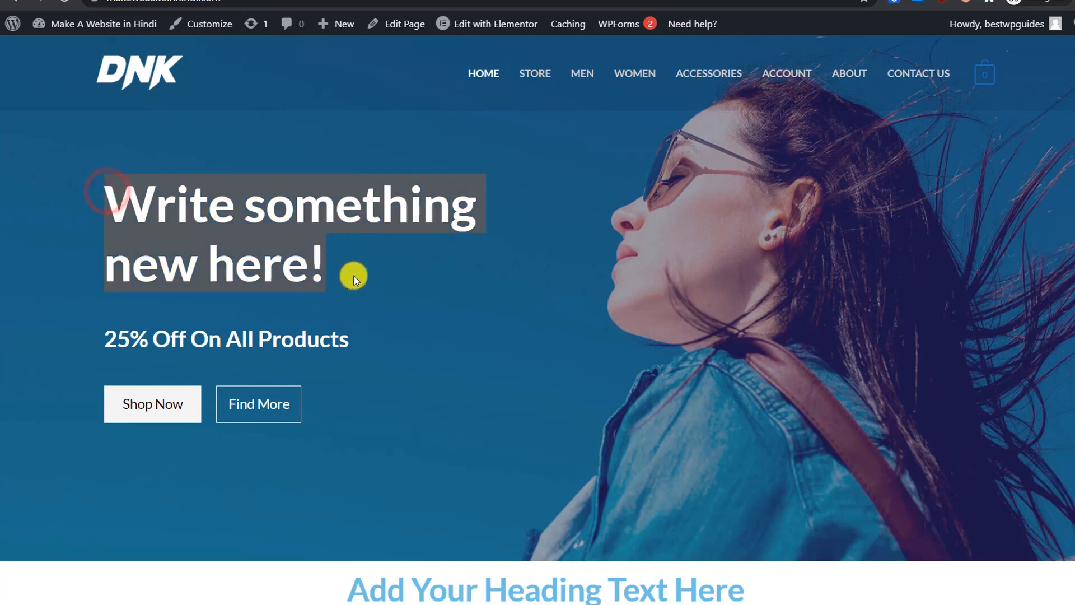
pyautogui.click(470, 286)
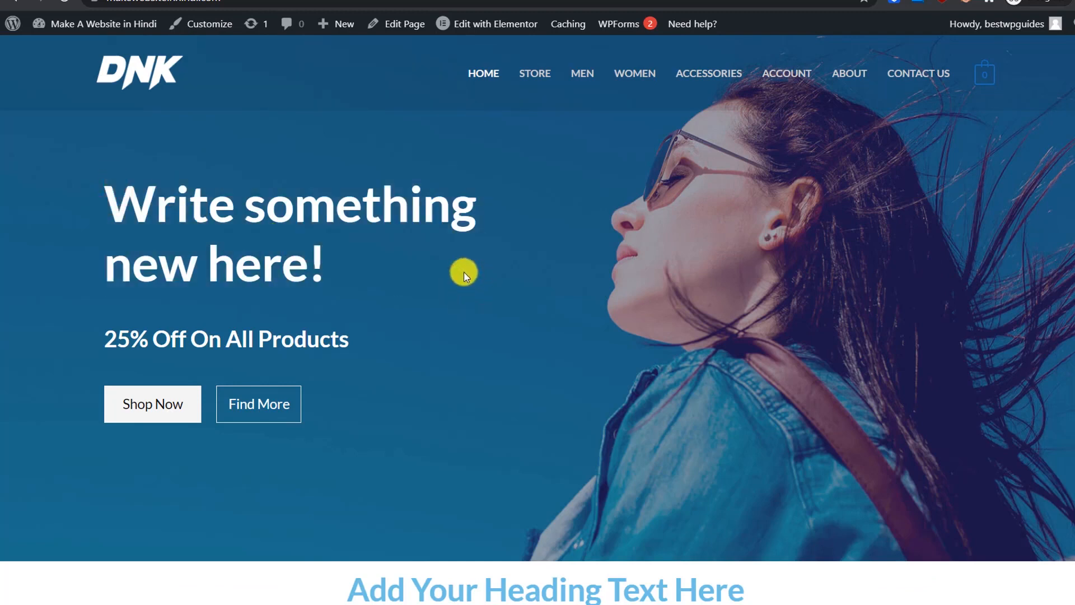
pyautogui.scroll(-5, 464, 271)
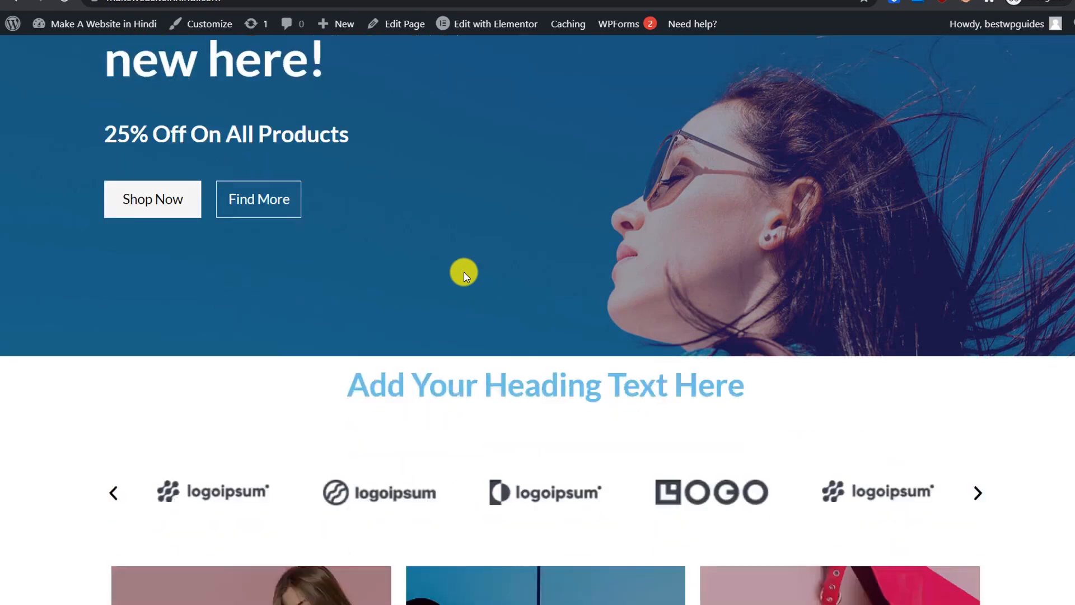
pyautogui.scroll(-8, 479, 271)
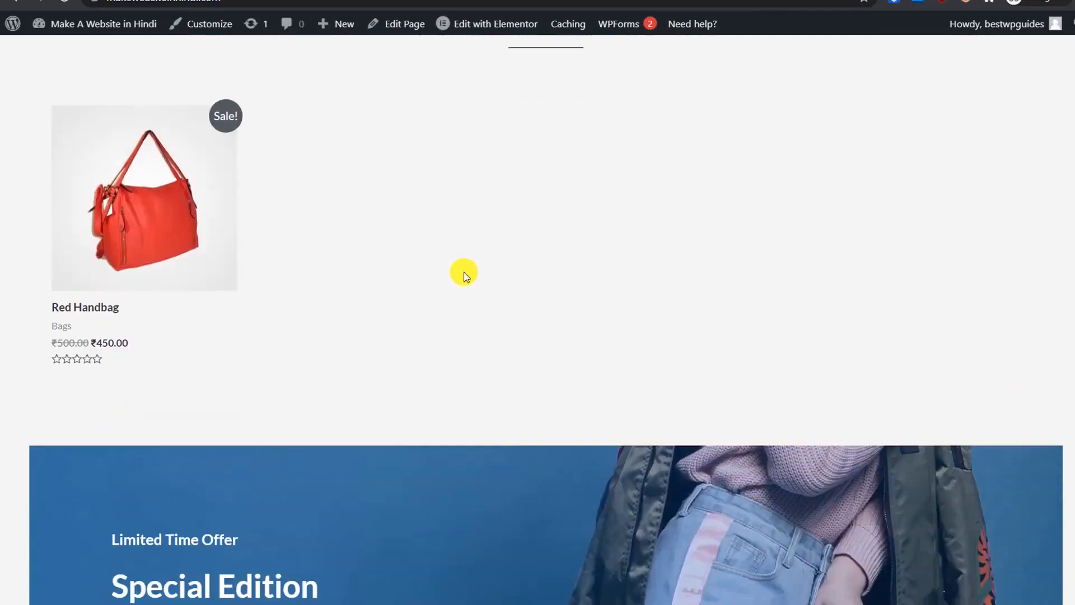
pyautogui.scroll(1, 464, 271)
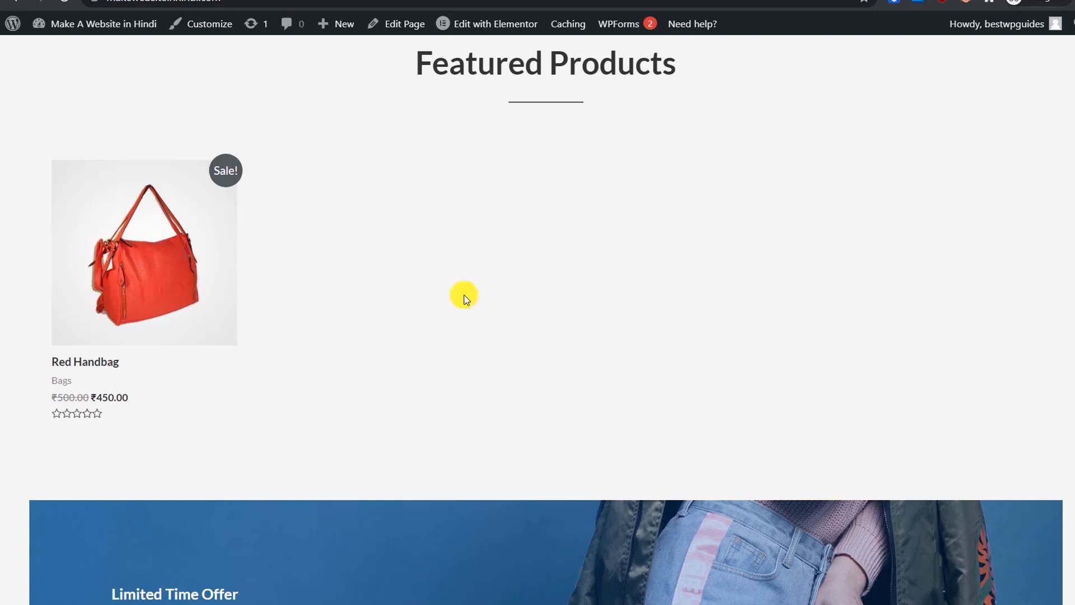
pyautogui.click(122, 277)
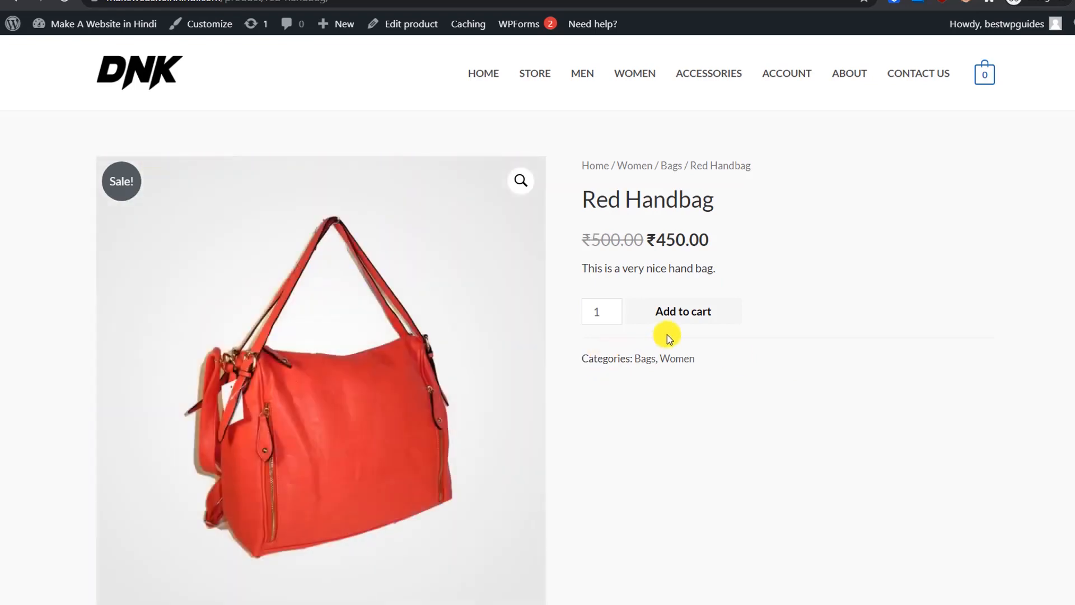
pyautogui.click(658, 313)
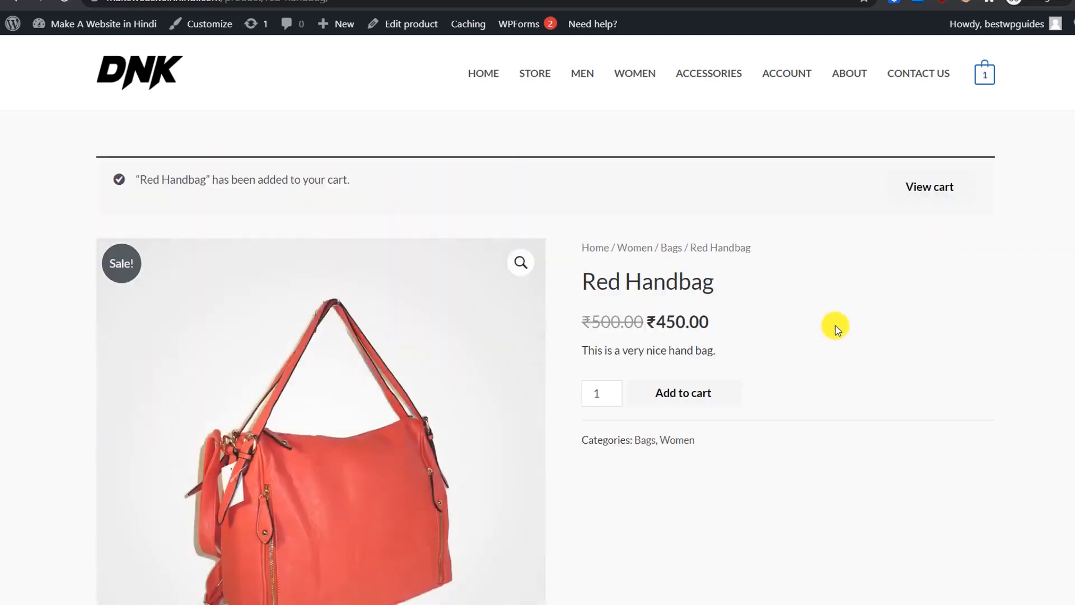
pyautogui.scroll(-1, 353, 185)
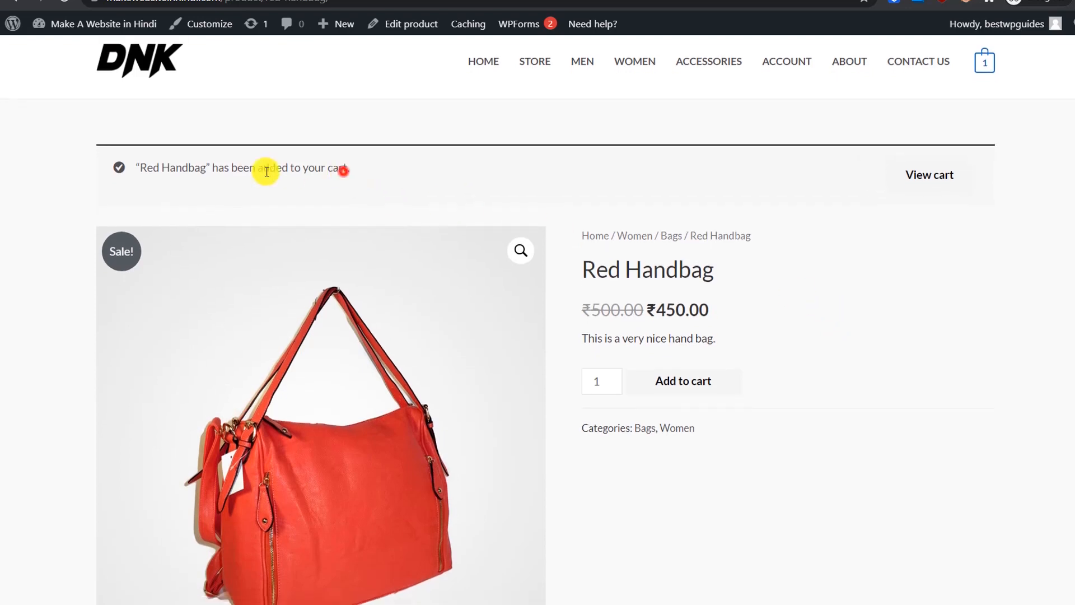
pyautogui.moveTo(343, 171); pyautogui.dragTo(254, 171)
pyautogui.click(420, 174)
pyautogui.click(943, 181)
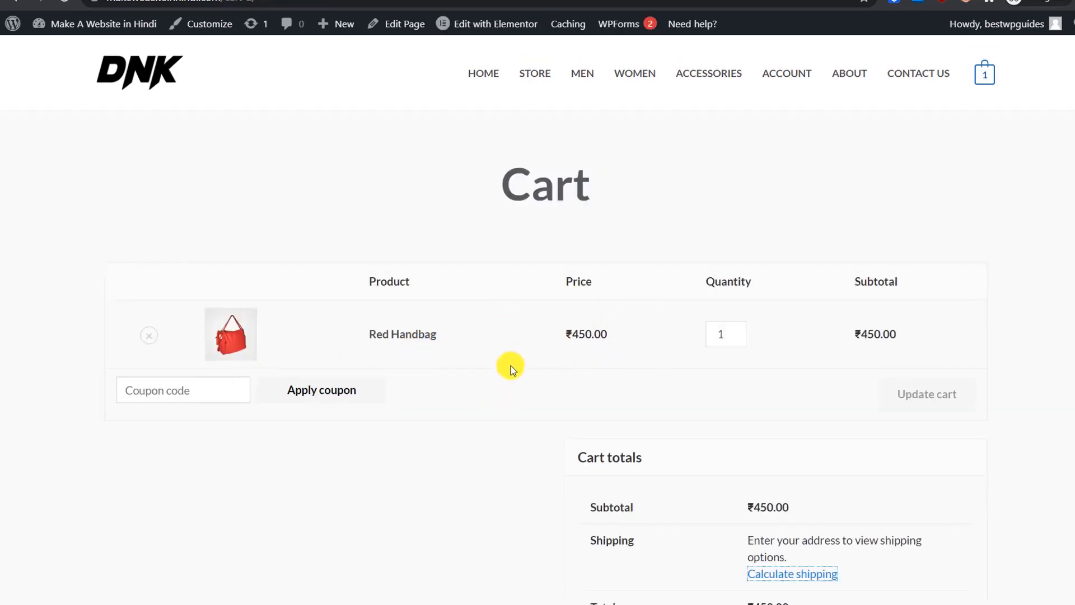
pyautogui.scroll(-5, 508, 372)
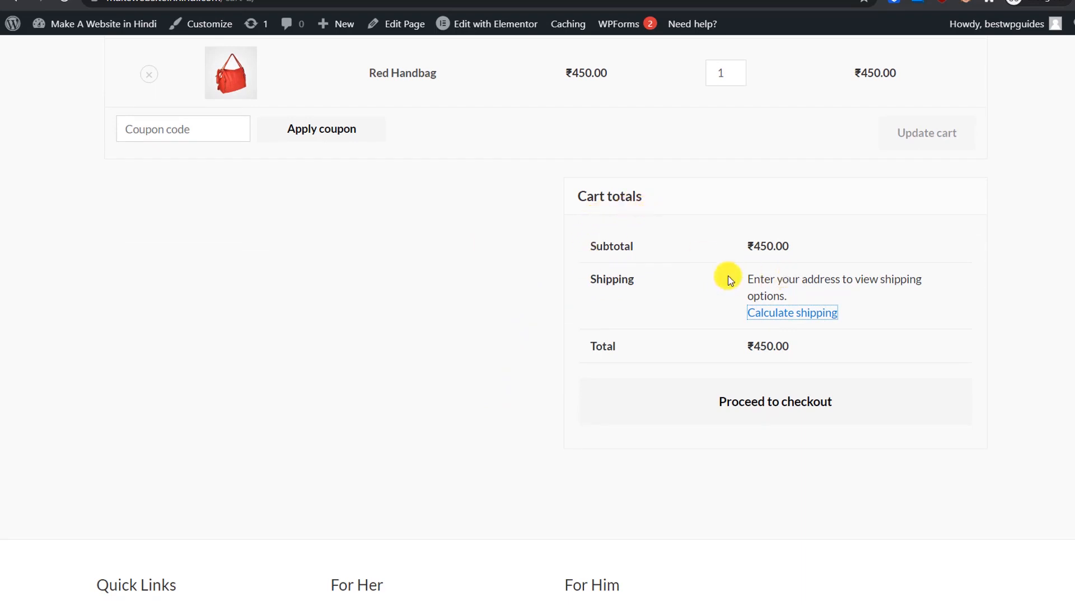
pyautogui.moveTo(773, 246); pyautogui.dragTo(767, 247)
# Step: Calculate ₹50.00 flat-rate shipping to Gujarat, India, making the cart total ₹554.00 incl. VAT
pyautogui.click(789, 312)
pyautogui.scroll(-3, 859, 346)
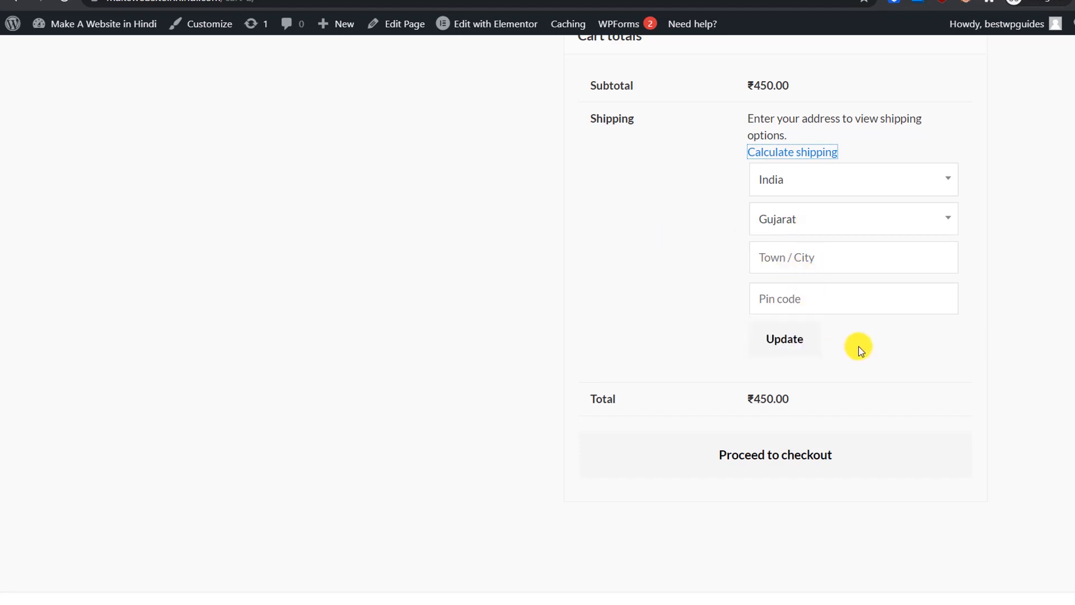
pyautogui.click(784, 338)
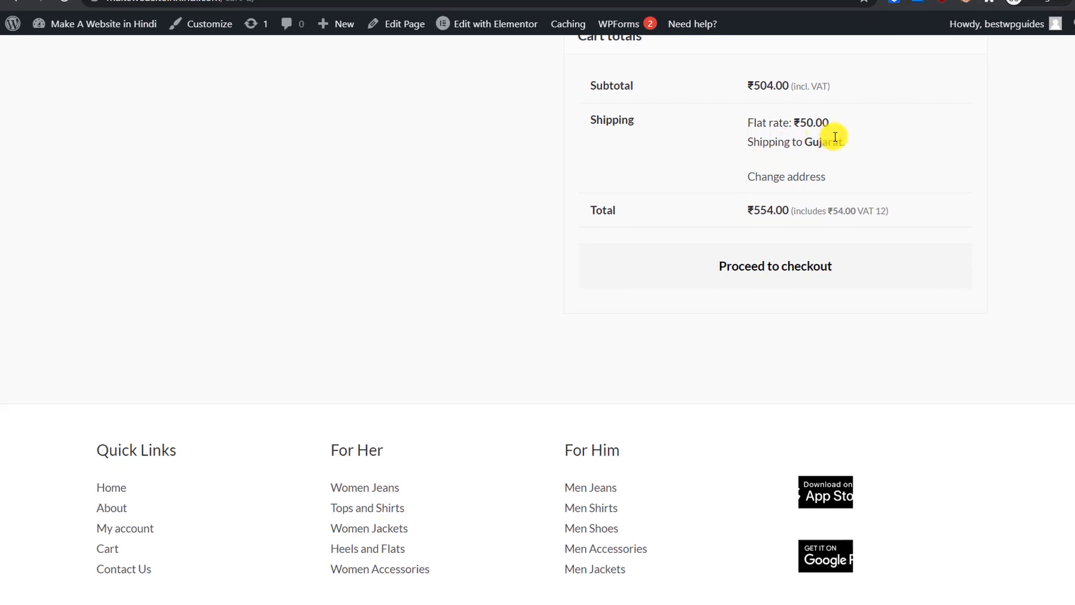
pyautogui.click(765, 125)
pyautogui.click(843, 137)
pyautogui.moveTo(804, 214); pyautogui.dragTo(868, 220)
pyautogui.click(873, 219)
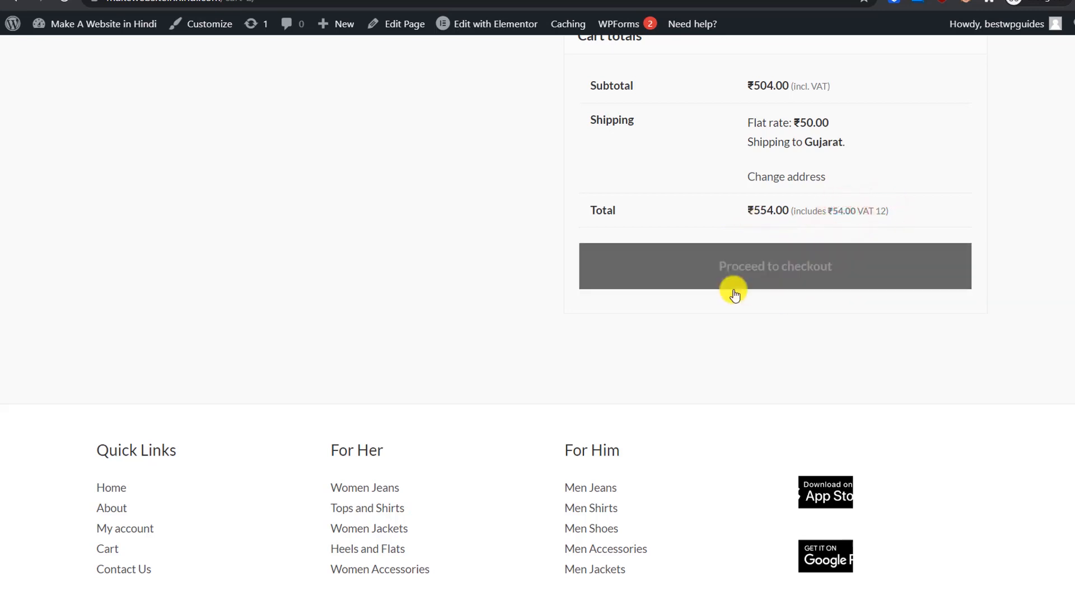
# Step: Proceed to checkout and dismiss the Stripe integration alert
pyautogui.click(775, 274)
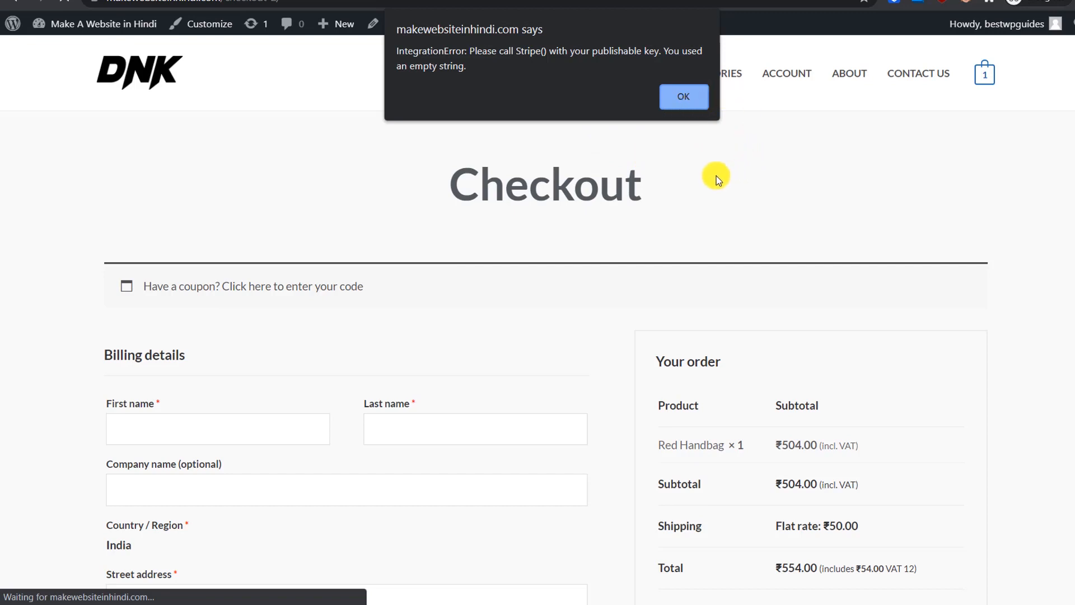
pyautogui.click(698, 95)
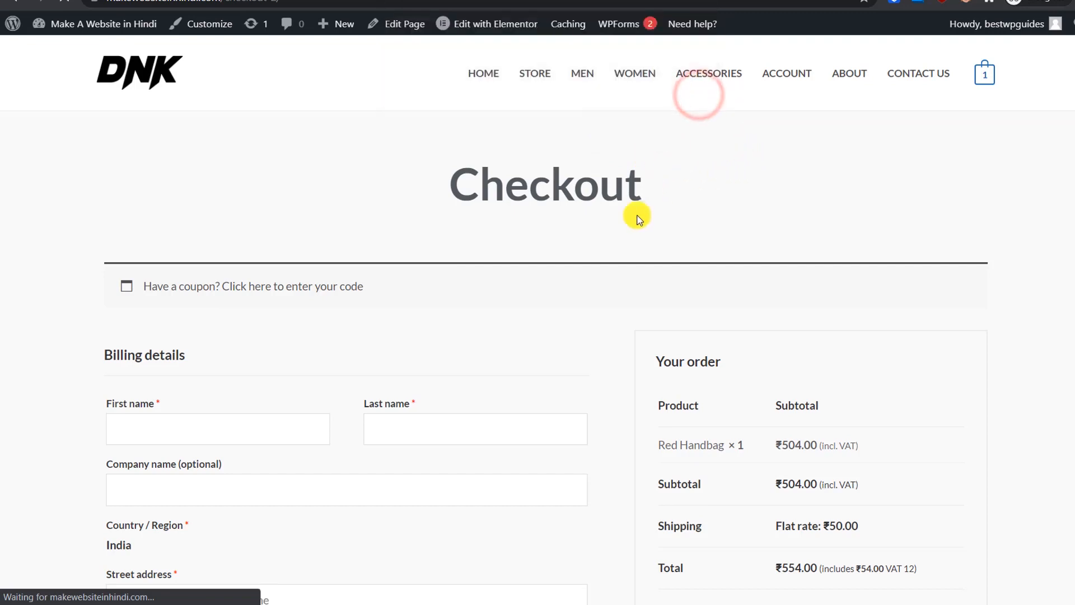
pyautogui.scroll(-3, 636, 216)
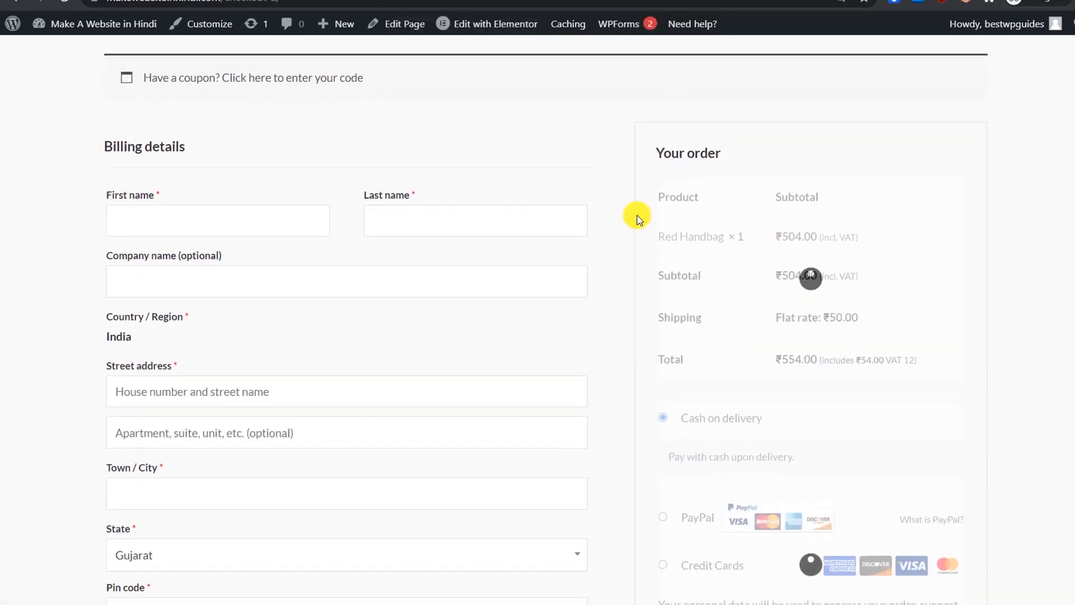
pyautogui.scroll(-1, 636, 216)
# Step: Fill in the billing details form
pyautogui.click(238, 159)
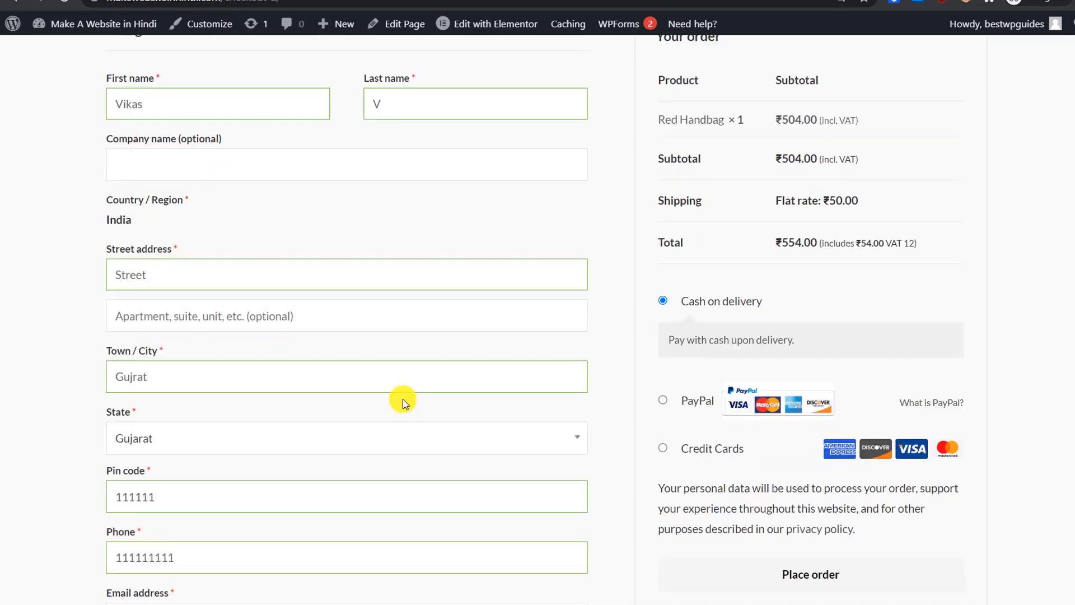
pyautogui.scroll(-5, 403, 399)
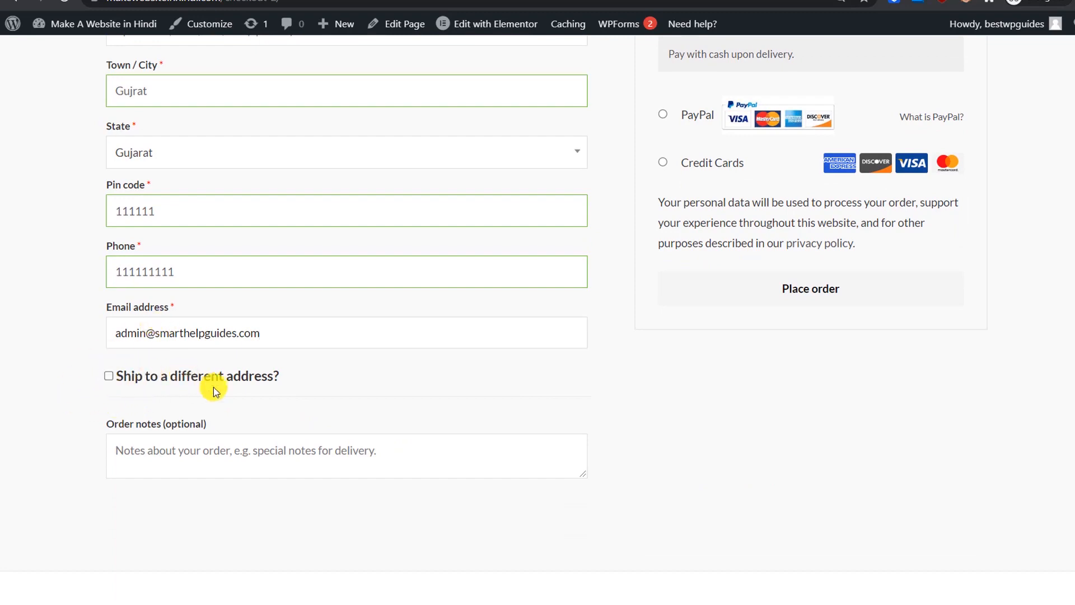
pyautogui.scroll(5, 644, 392)
pyautogui.scroll(1, 647, 399)
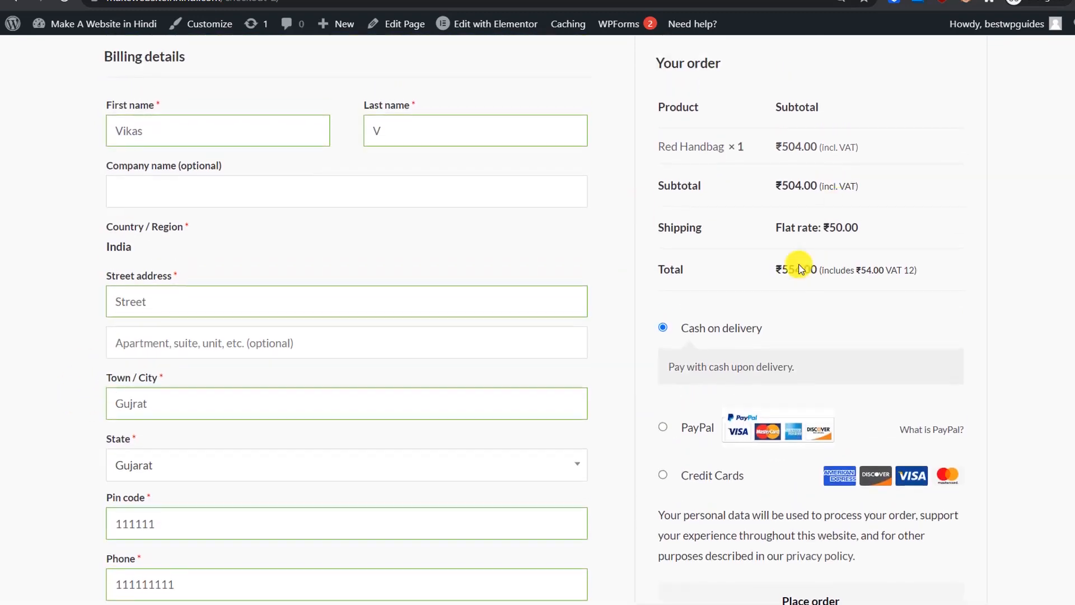
pyautogui.scroll(-1, 892, 250)
pyautogui.click(942, 207)
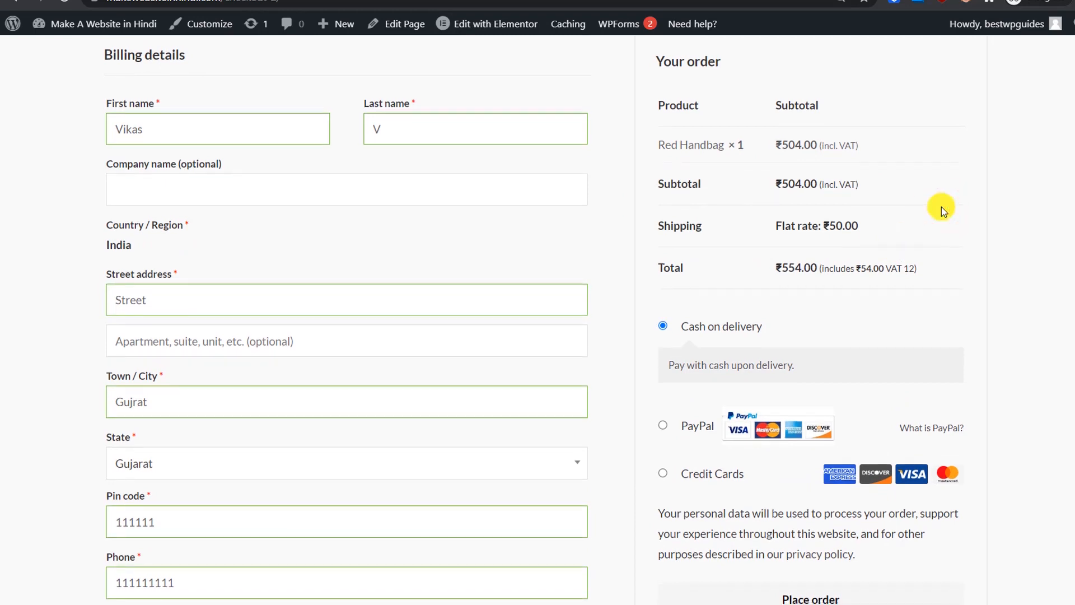
pyautogui.scroll(-2, 942, 206)
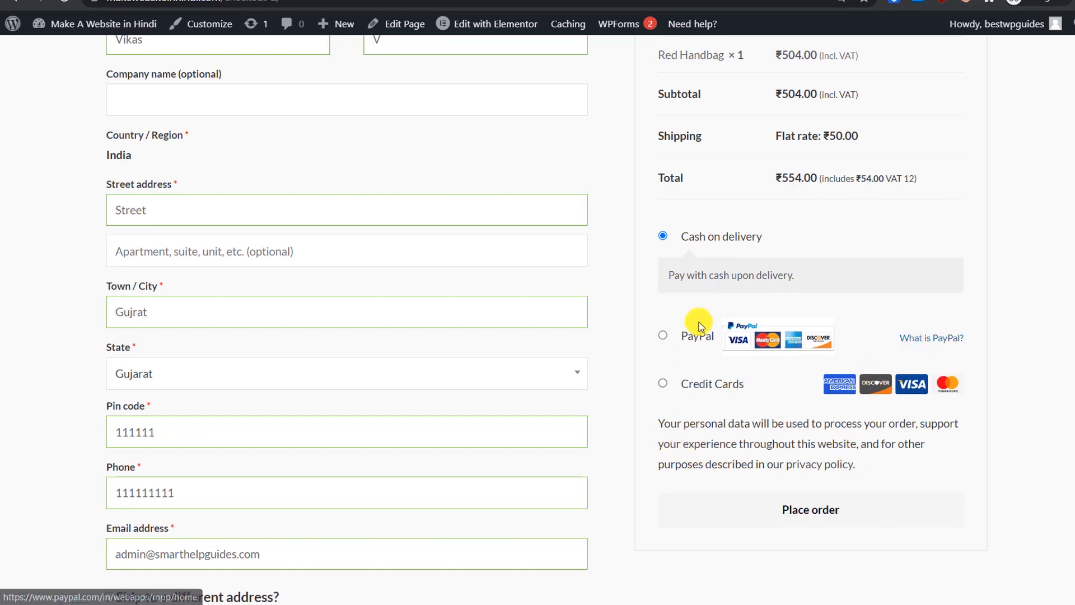
# Step: Try PayPal, then choose Credit Cards as the payment method
pyautogui.click(706, 336)
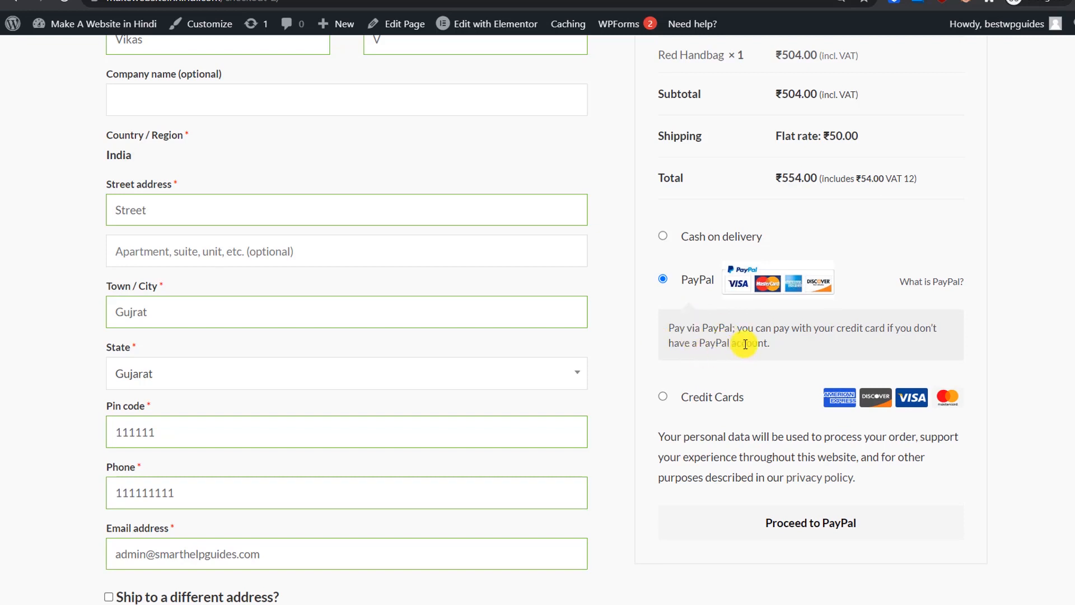
pyautogui.moveTo(771, 343); pyautogui.dragTo(671, 325)
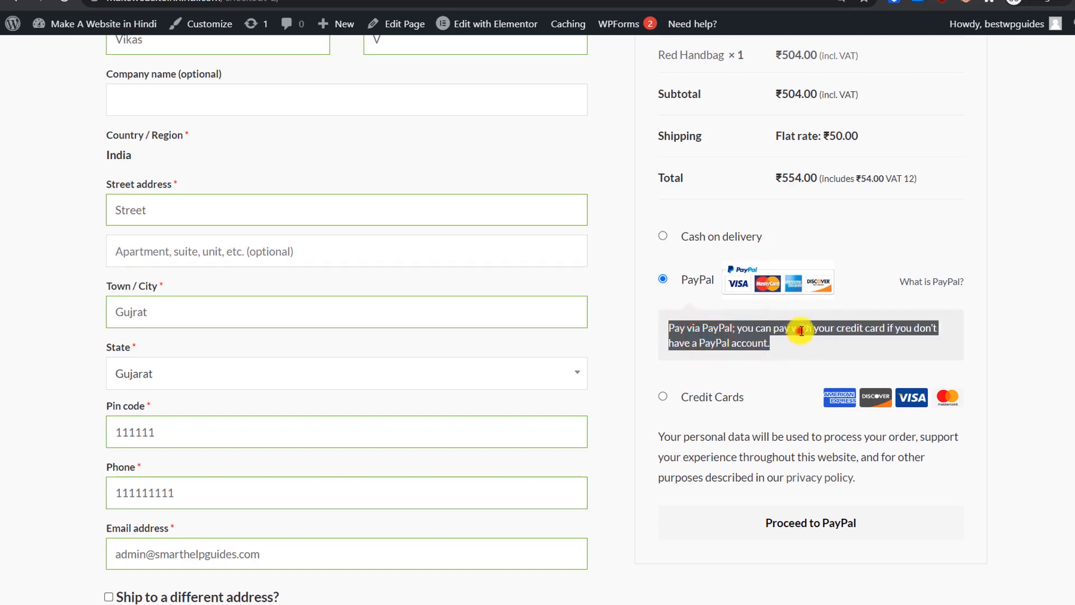
pyautogui.click(739, 399)
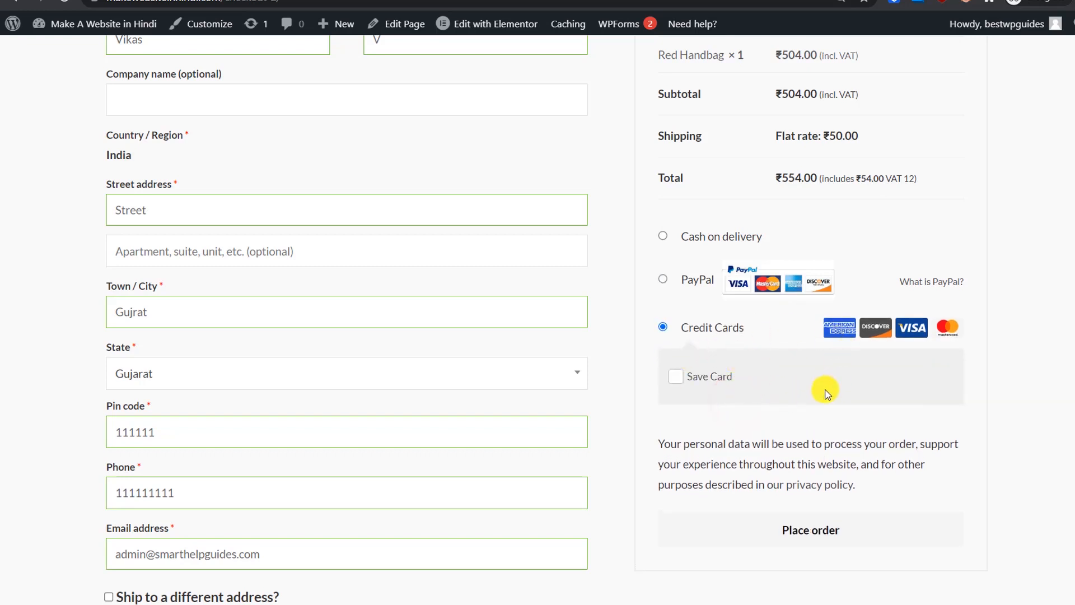
# Step: Place the Red Handbag order using Cash on delivery
pyautogui.click(724, 237)
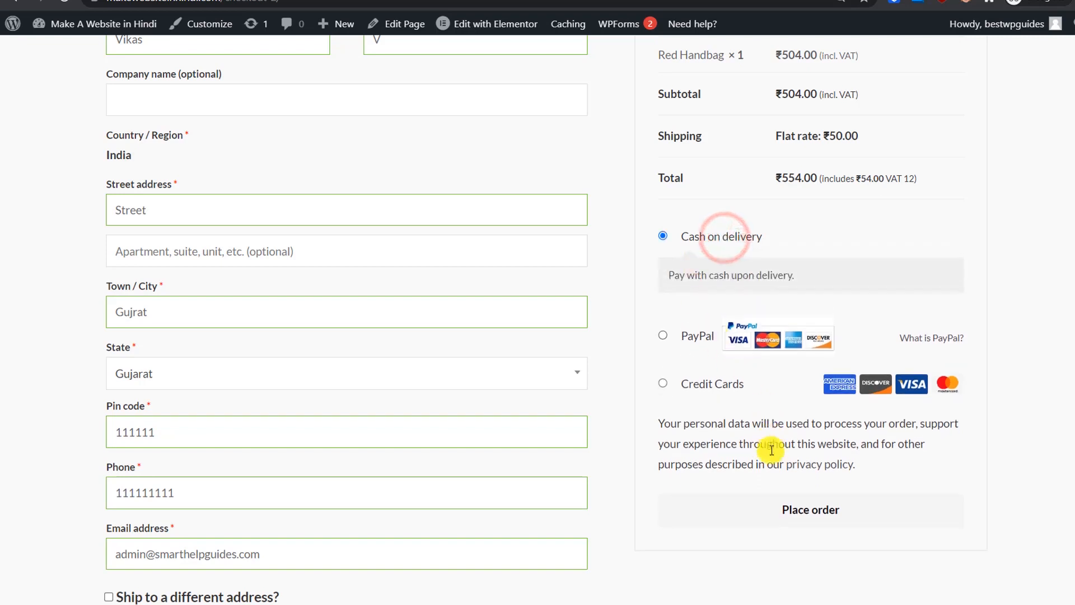
pyautogui.click(803, 511)
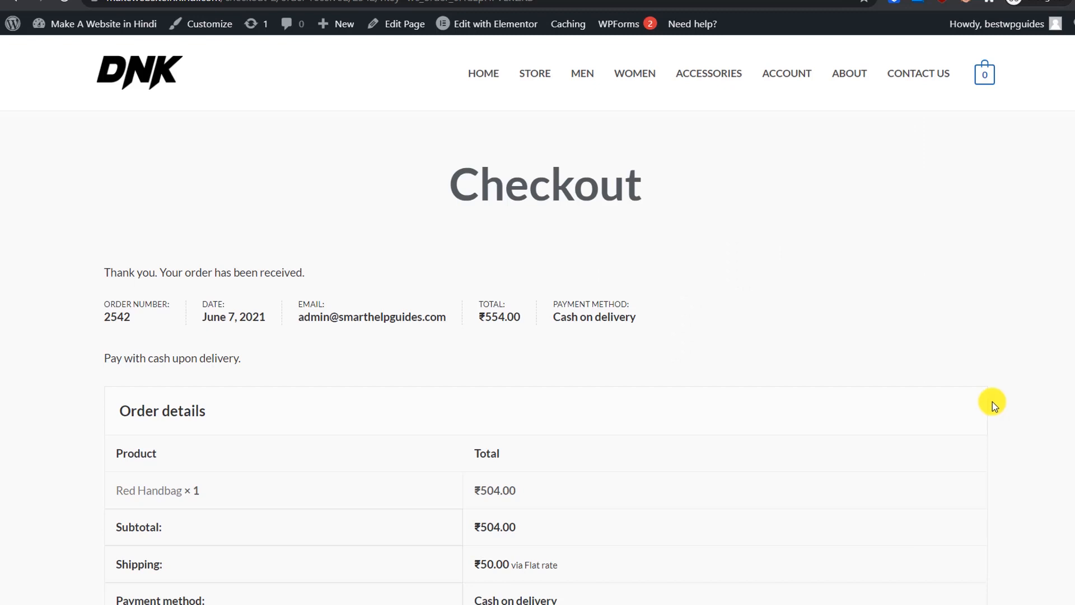
pyautogui.scroll(-2, 992, 401)
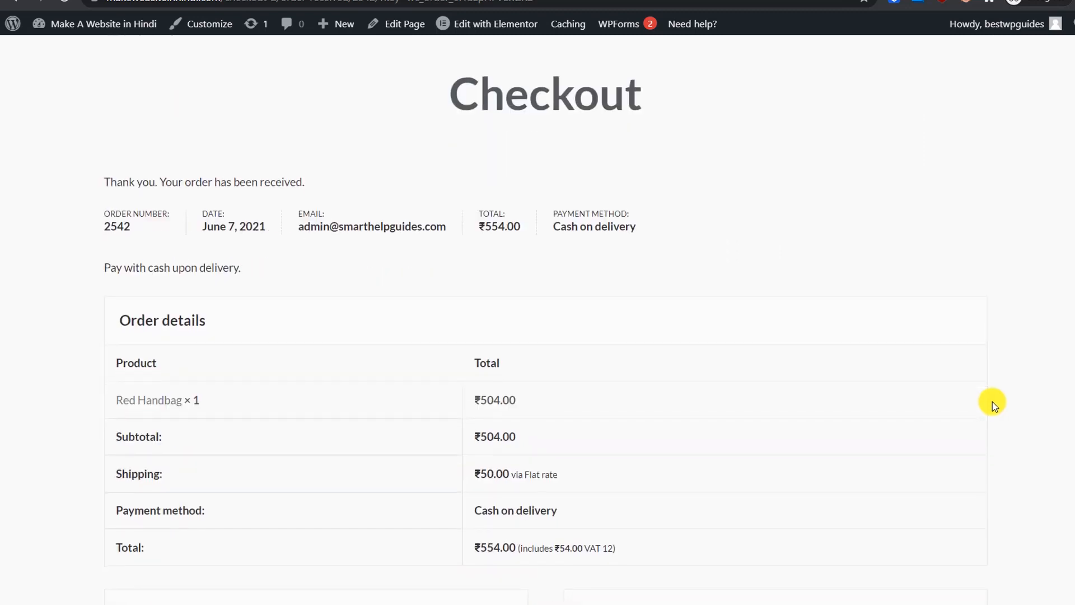
pyautogui.scroll(-1, 315, 216)
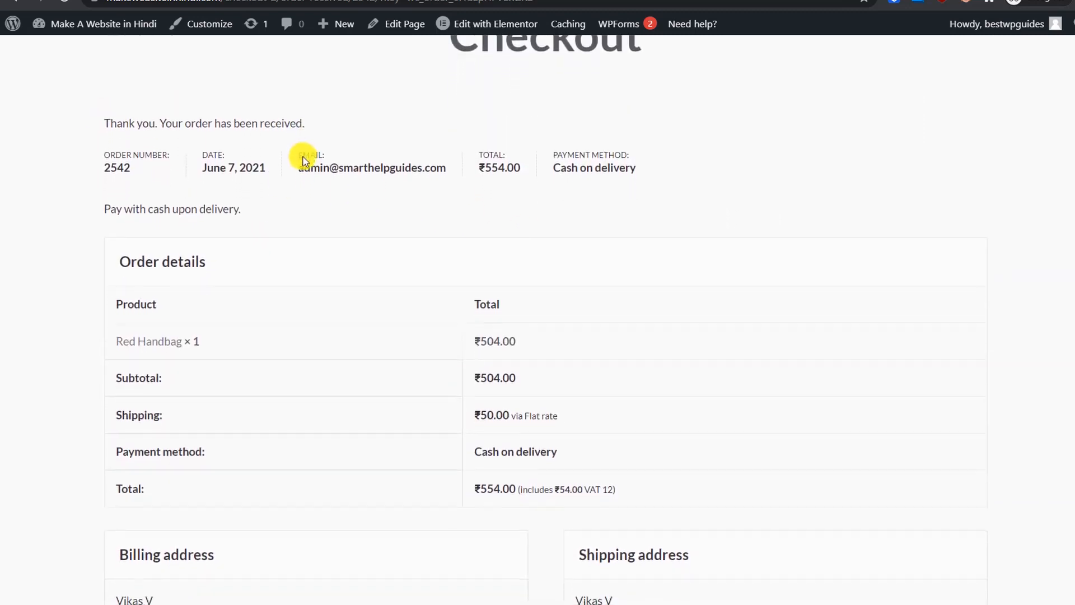
# Step: Review the order-received page for order 2542 totalling ₹554.00
pyautogui.scroll(-1, 303, 160)
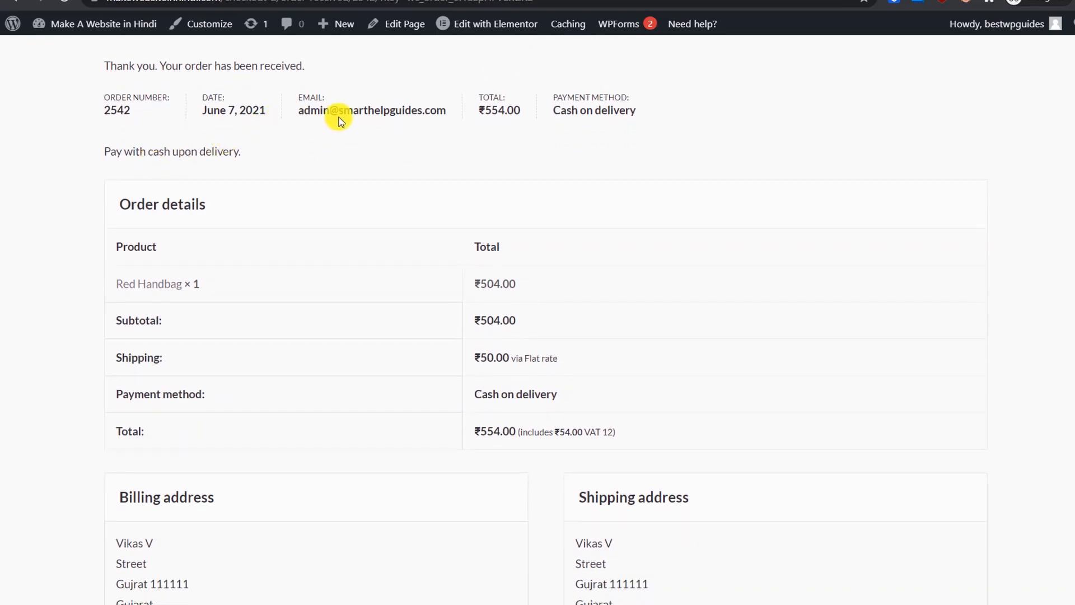
pyautogui.scroll(-1, 487, 116)
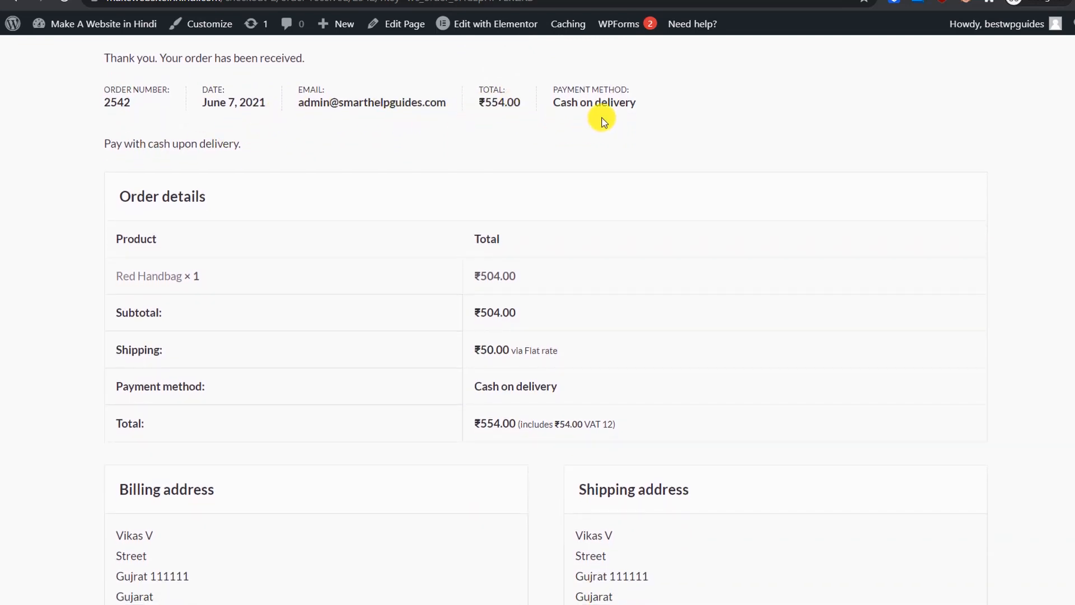
pyautogui.scroll(-3, 623, 106)
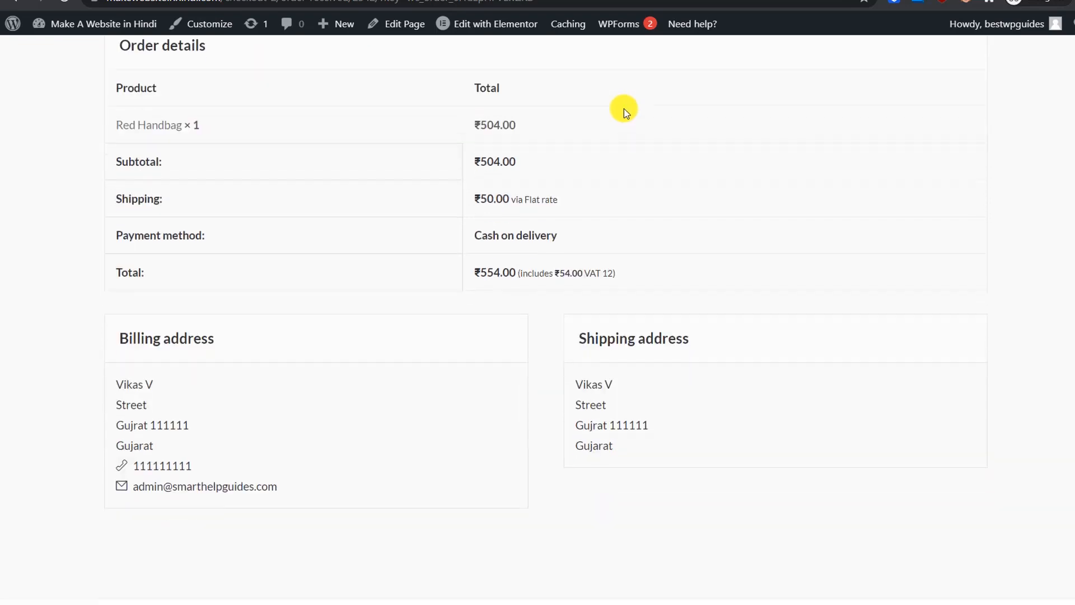
pyautogui.scroll(-1, 272, 326)
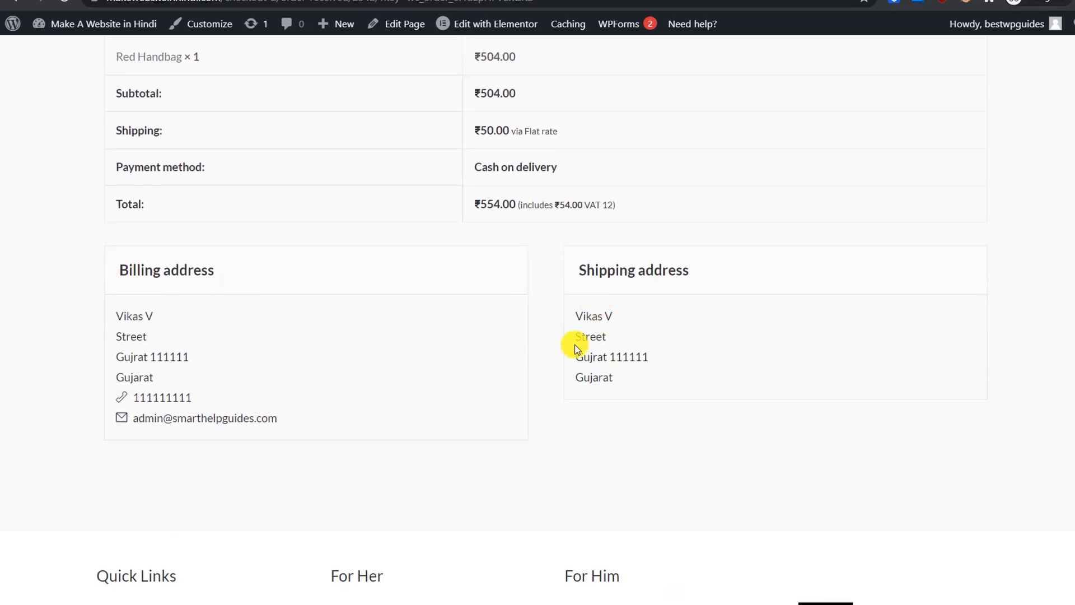
pyautogui.scroll(-2, 622, 377)
pyautogui.scroll(8, 621, 377)
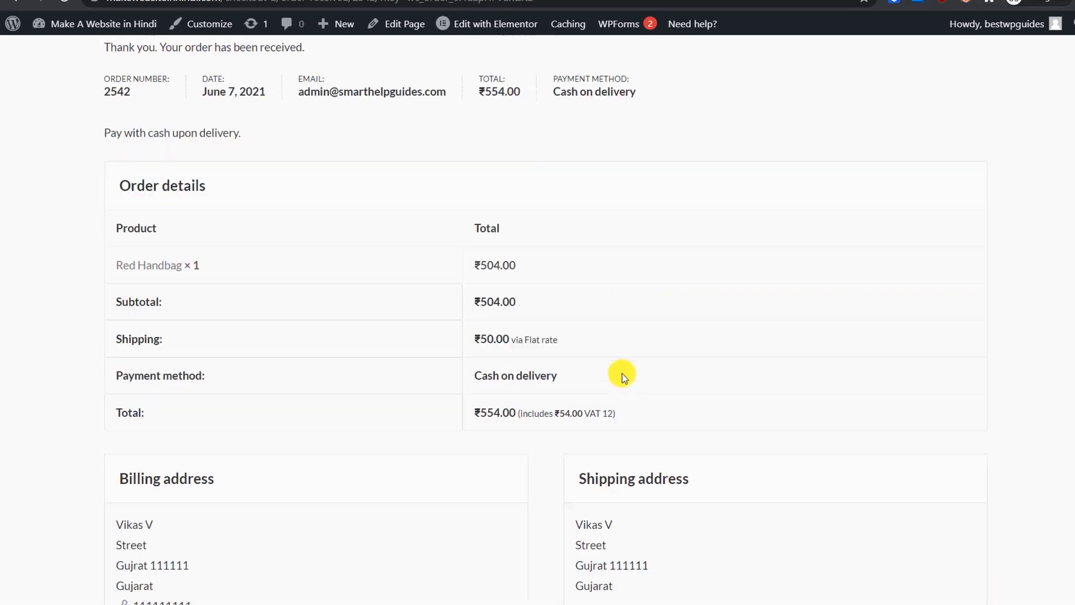
pyautogui.scroll(2, 623, 374)
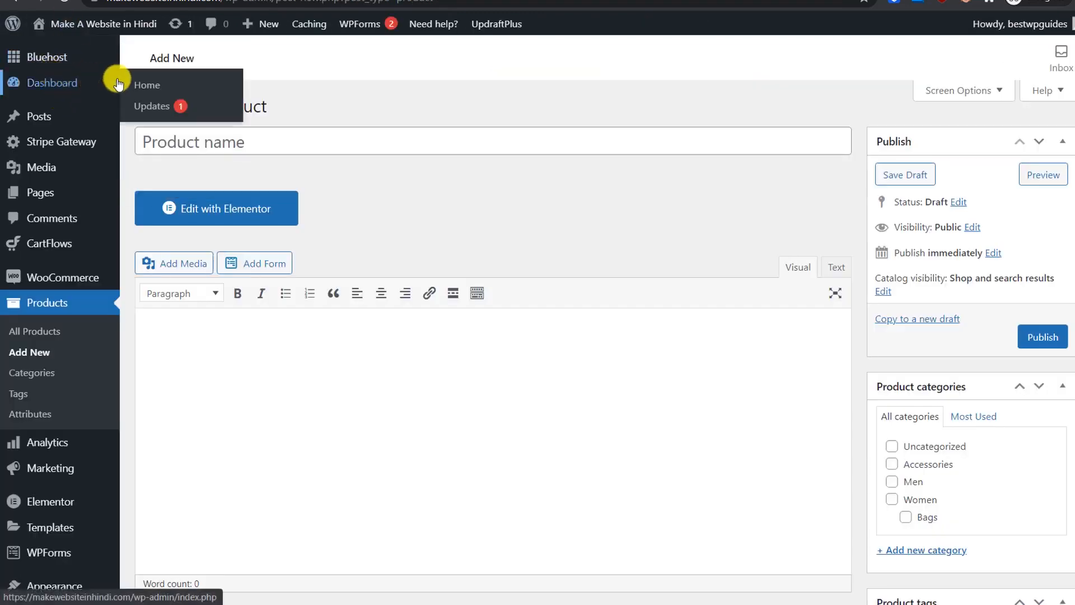
# Step: On the dashboard, collapse the WPForms and Elementor Overview widgets
pyautogui.click(139, 85)
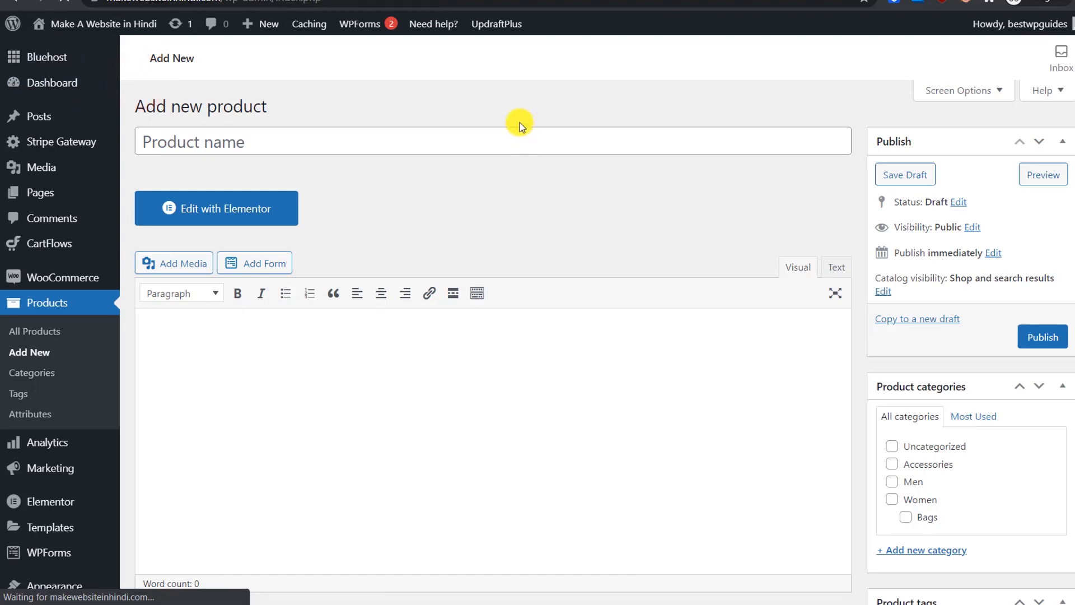
pyautogui.scroll(-2, 456, 220)
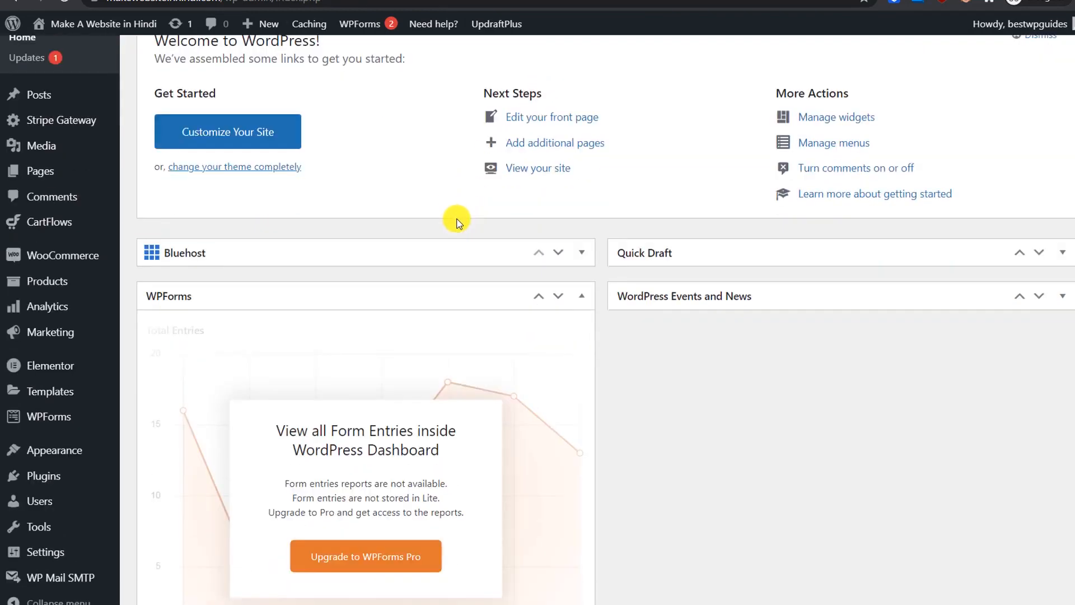
pyautogui.click(581, 247)
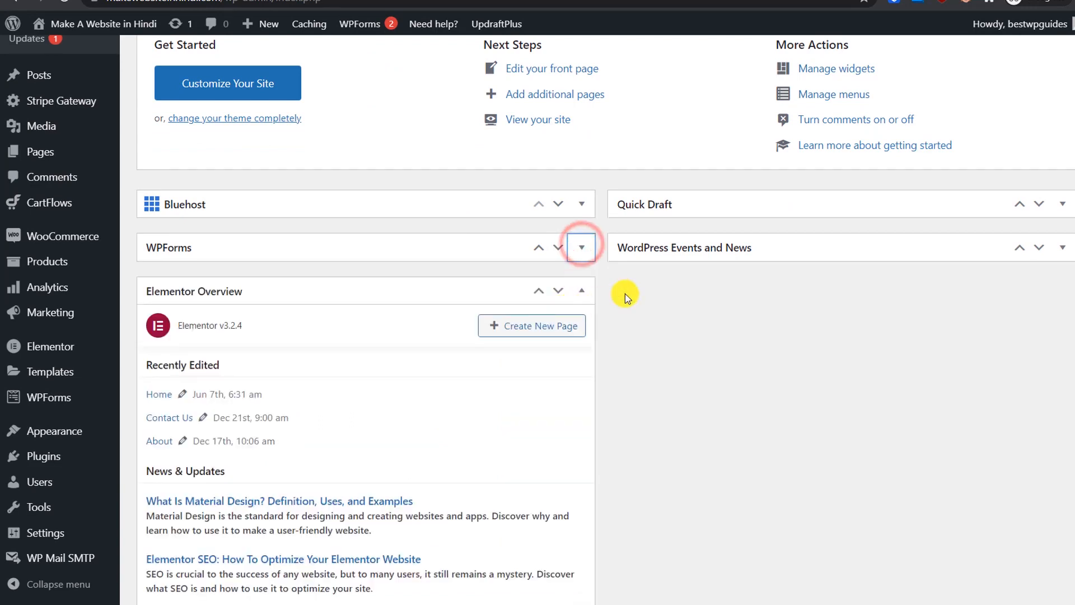
pyautogui.click(582, 255)
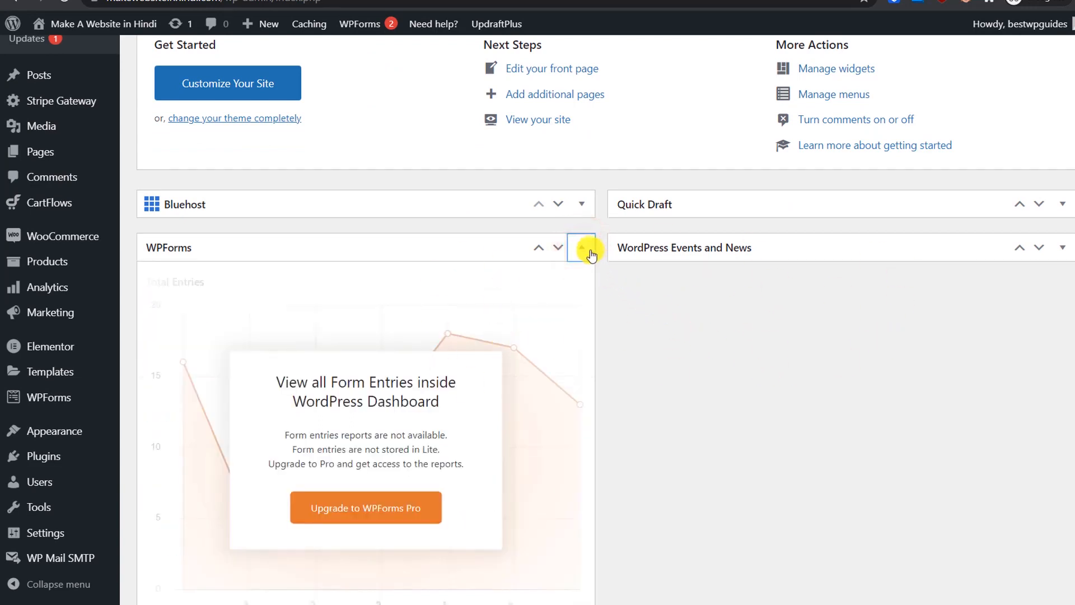
pyautogui.click(589, 251)
pyautogui.scroll(-2, 597, 264)
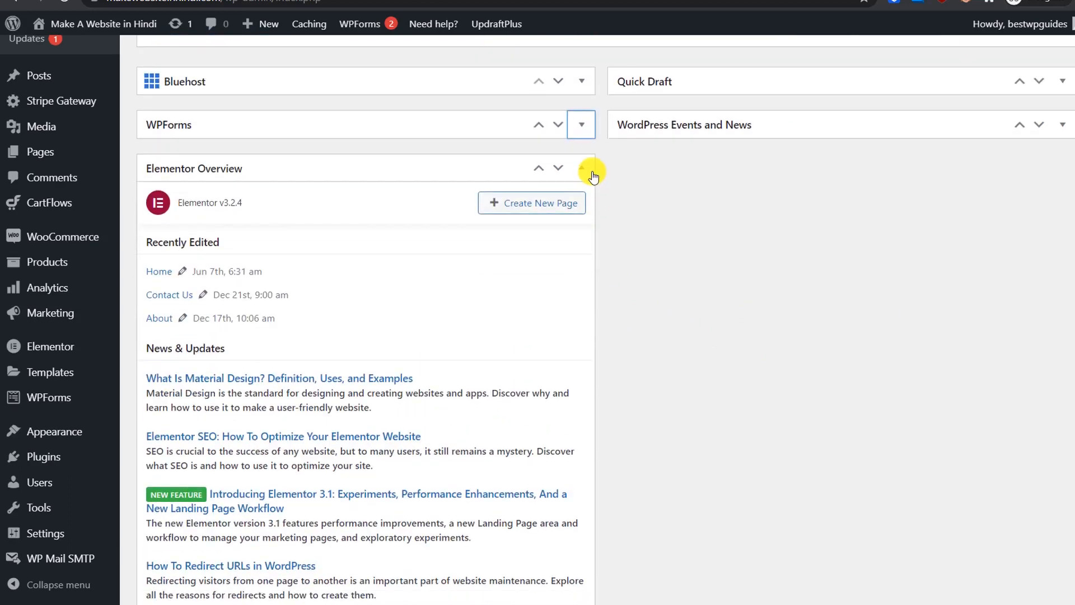
pyautogui.click(592, 172)
pyautogui.scroll(-2, 674, 213)
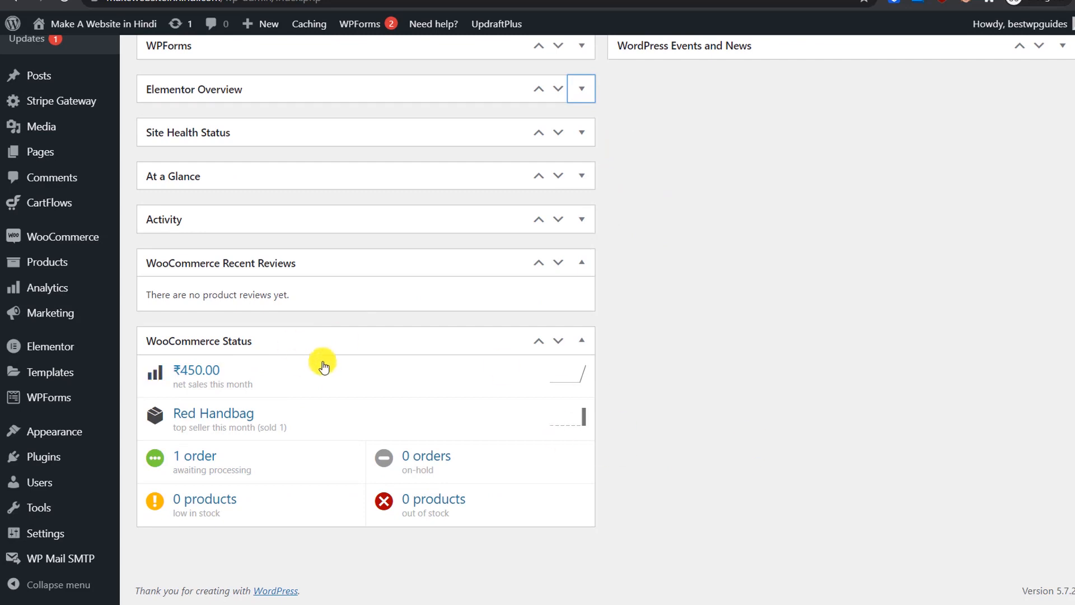
# Step: Move the WooCommerce Status box to the top of the left column, above Bluehost
pyautogui.moveTo(311, 338); pyautogui.dragTo(795, 203)
pyautogui.scroll(2, 795, 203)
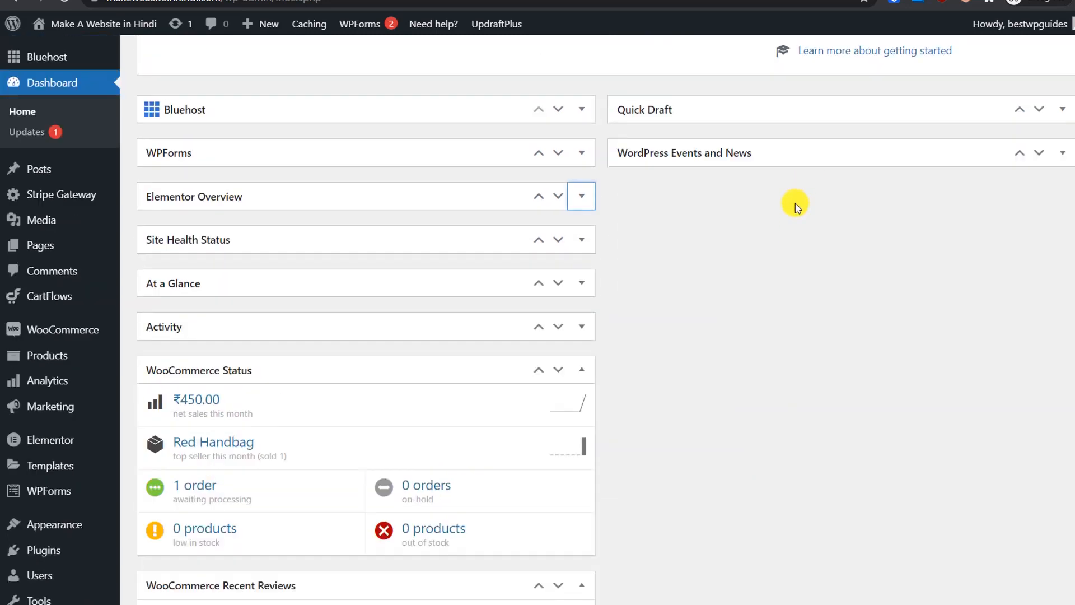
pyautogui.click(373, 375)
pyautogui.moveTo(351, 232); pyautogui.dragTo(355, 132)
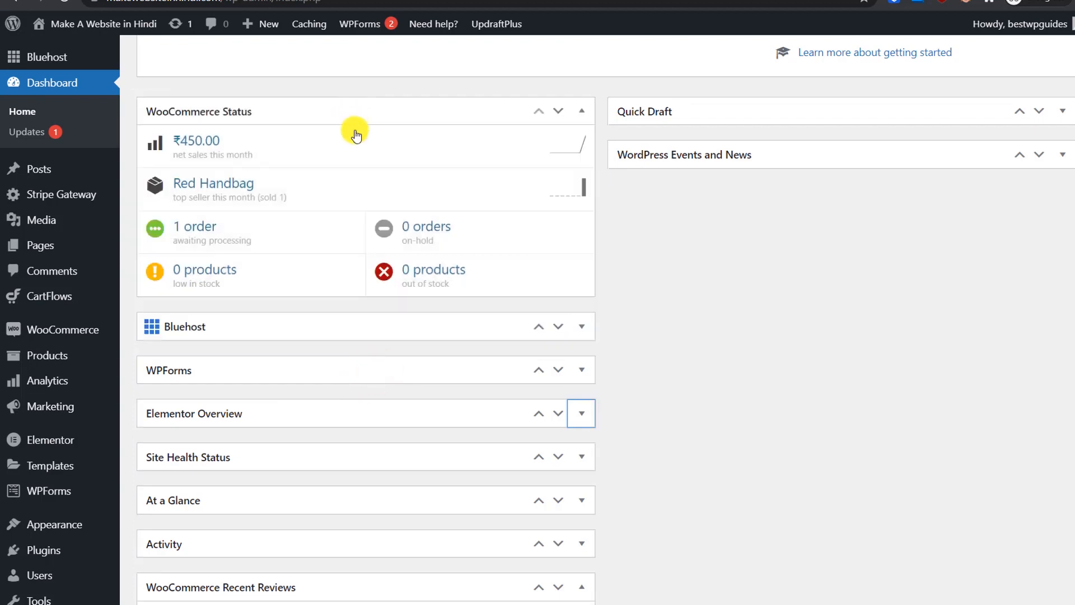
pyautogui.scroll(2, 493, 321)
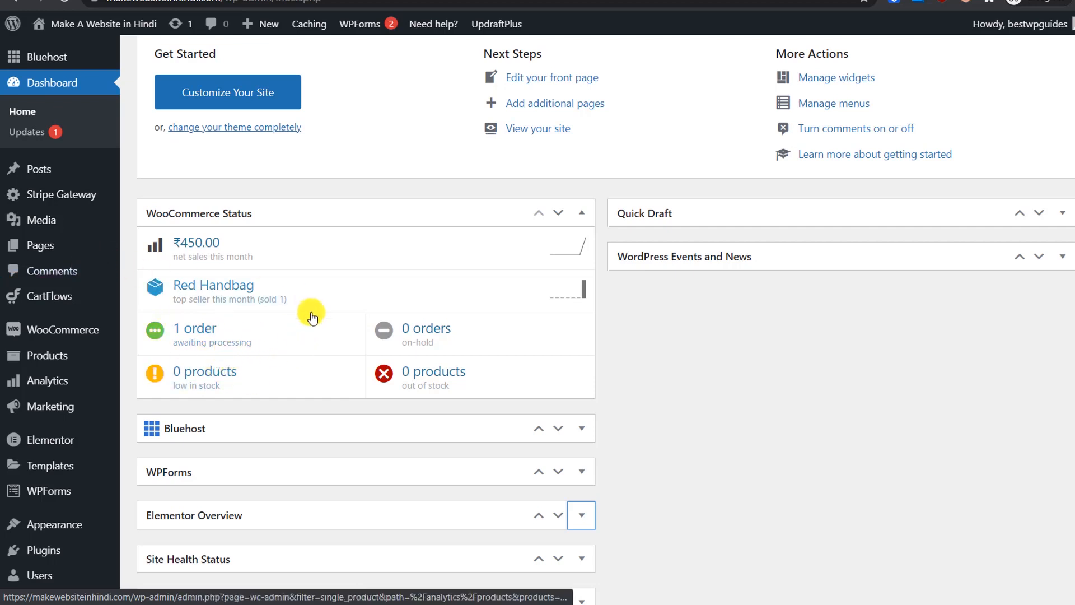
pyautogui.moveTo(65, 326)
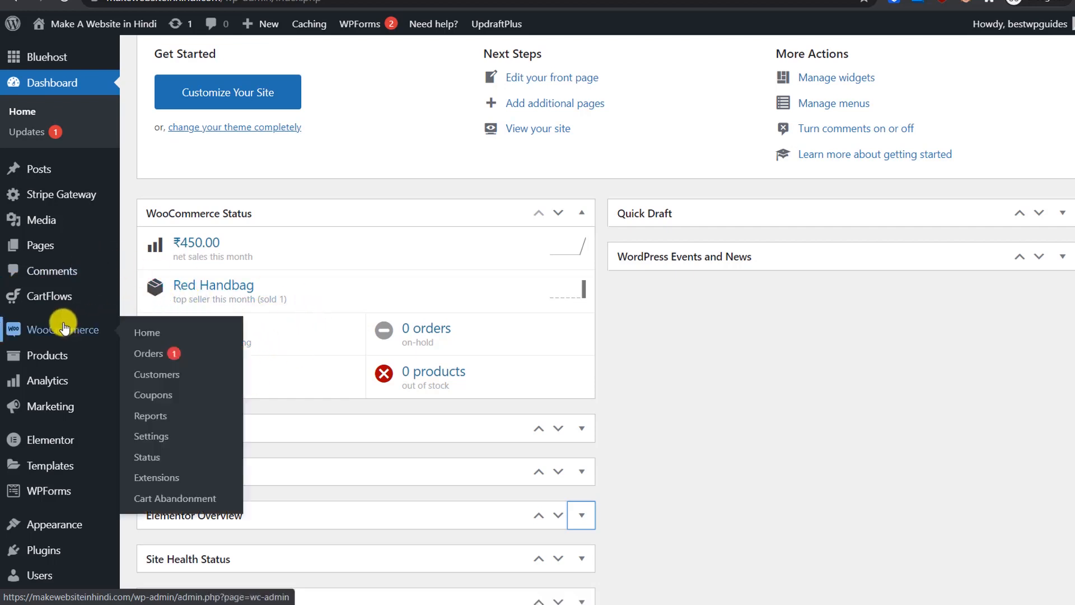
# Step: Open order #2542 for editing from the WooCommerce Orders list
pyautogui.click(157, 355)
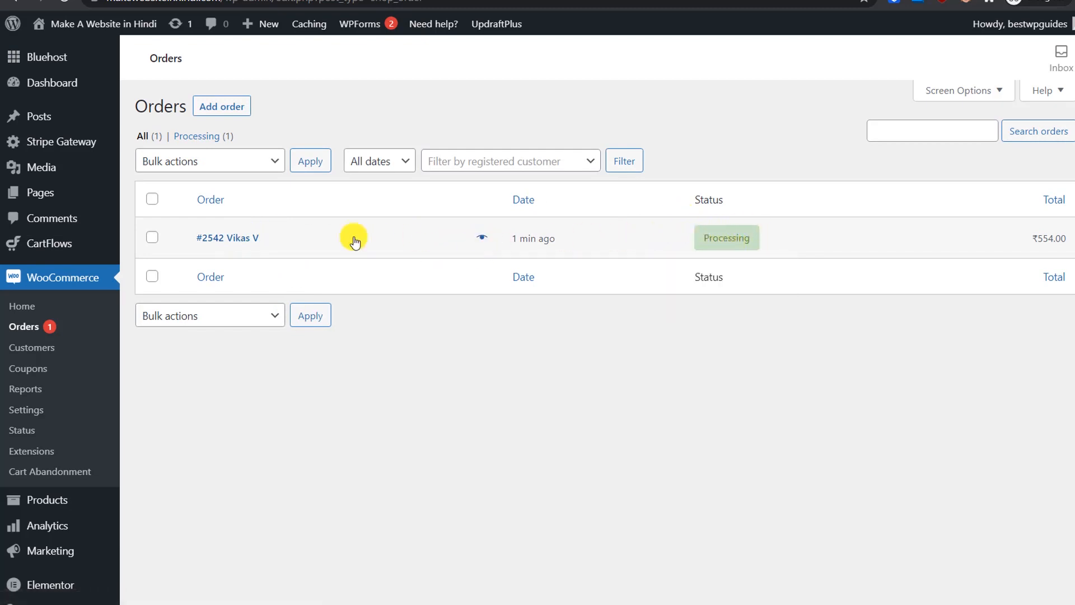
pyautogui.click(247, 239)
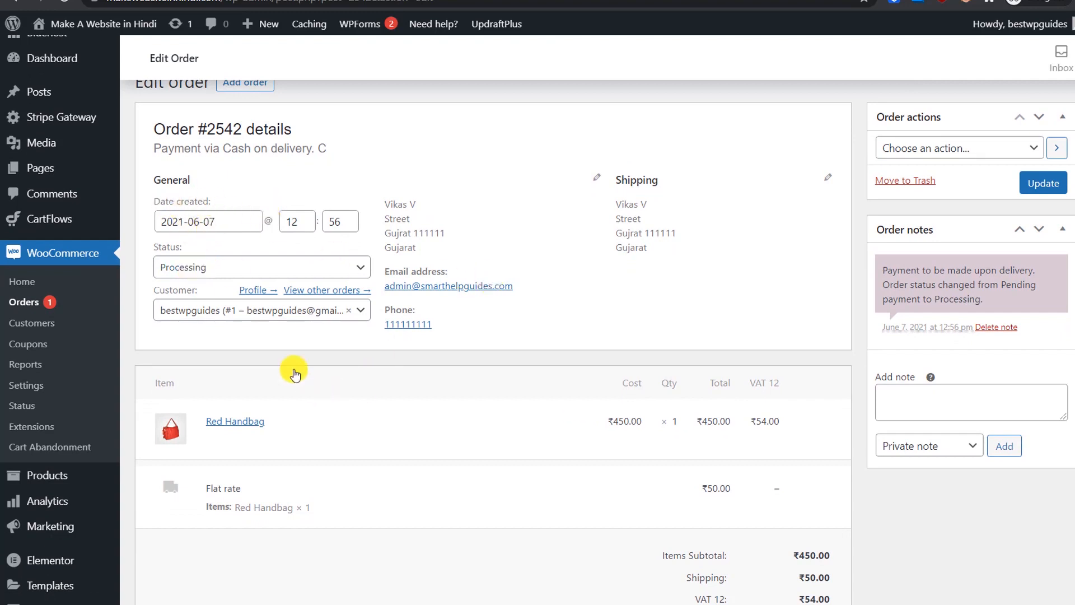
# Step: Review the order status choices and order details without changing anything
pyautogui.click(187, 270)
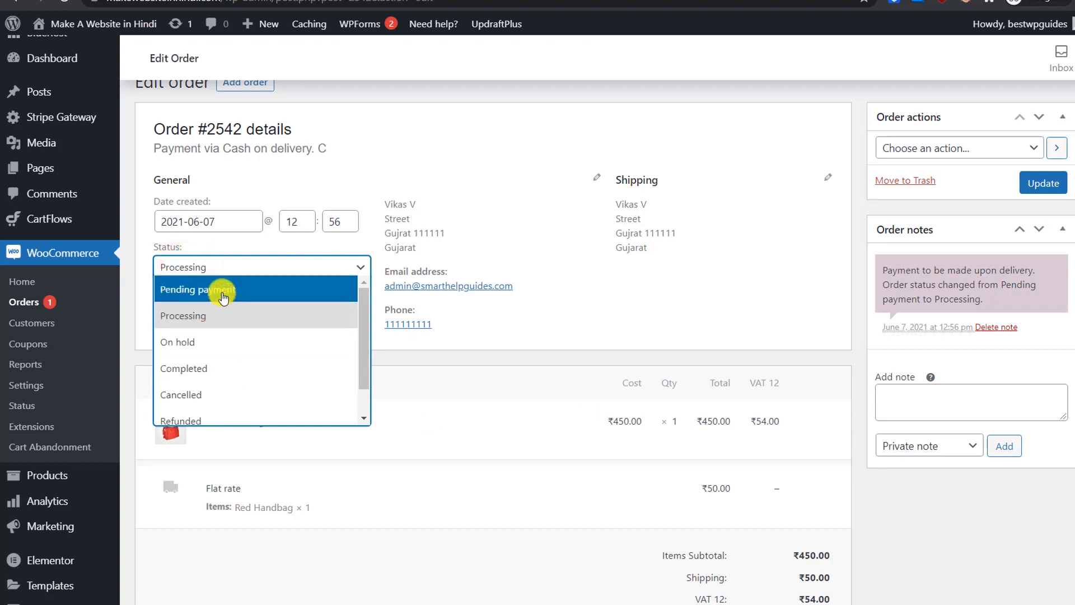
pyautogui.scroll(-1, 226, 352)
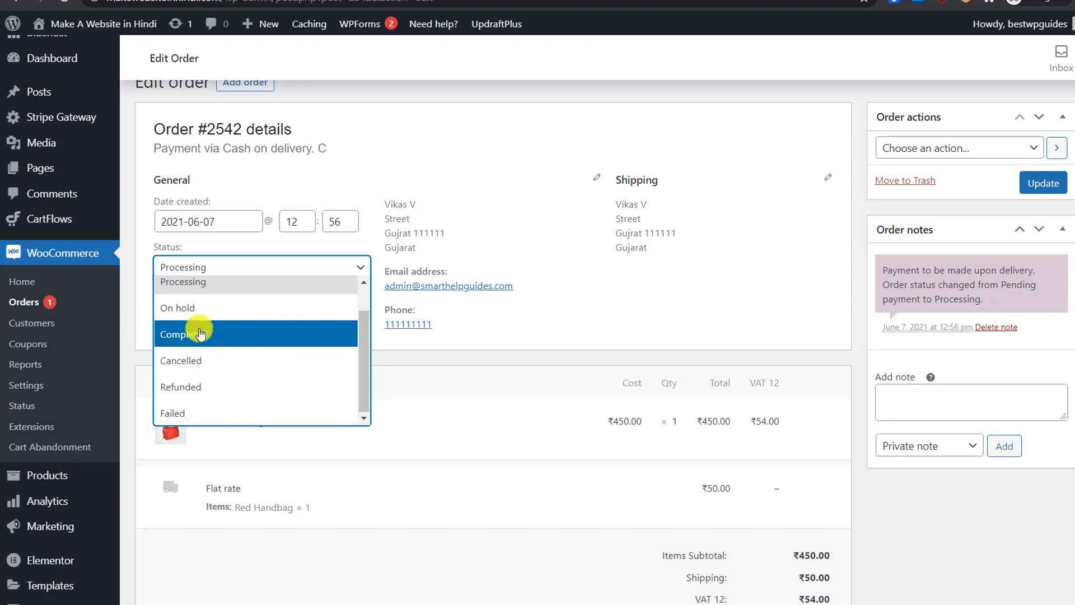
pyautogui.click(481, 350)
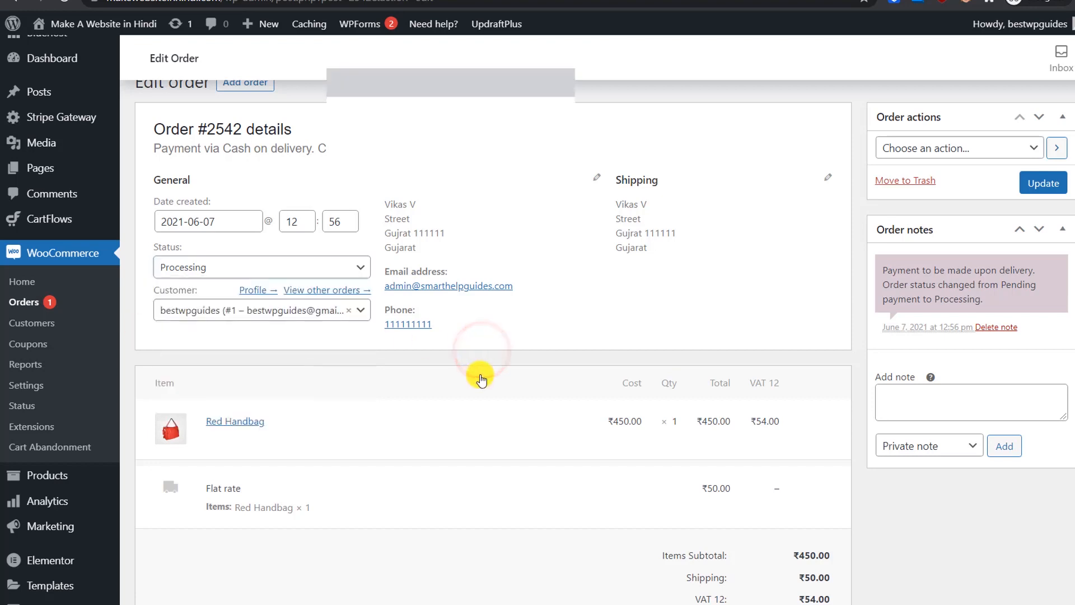
pyautogui.scroll(-1, 571, 358)
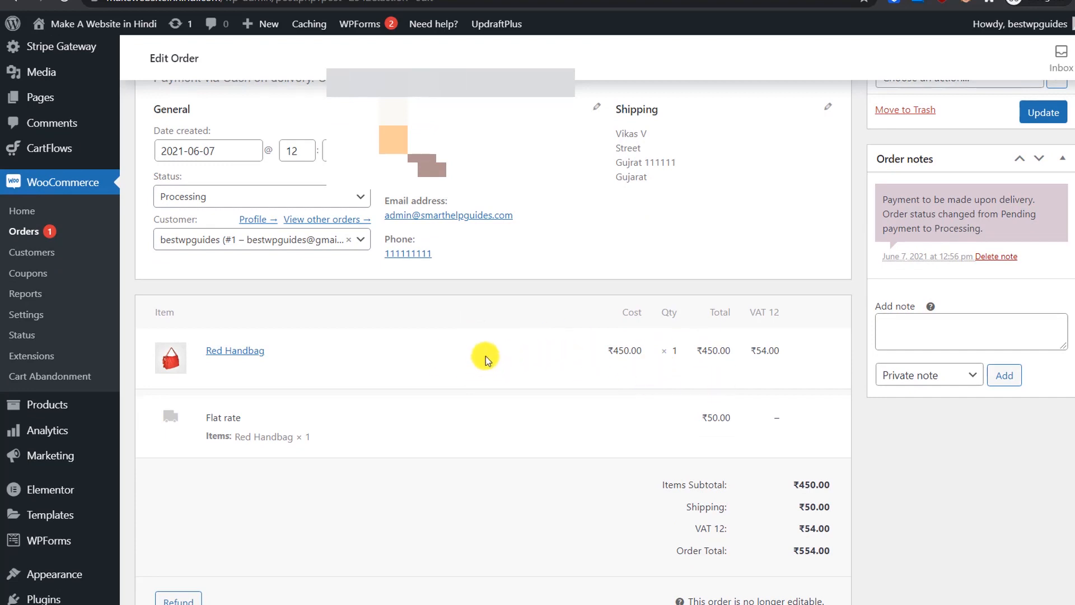
pyautogui.scroll(-2, 489, 364)
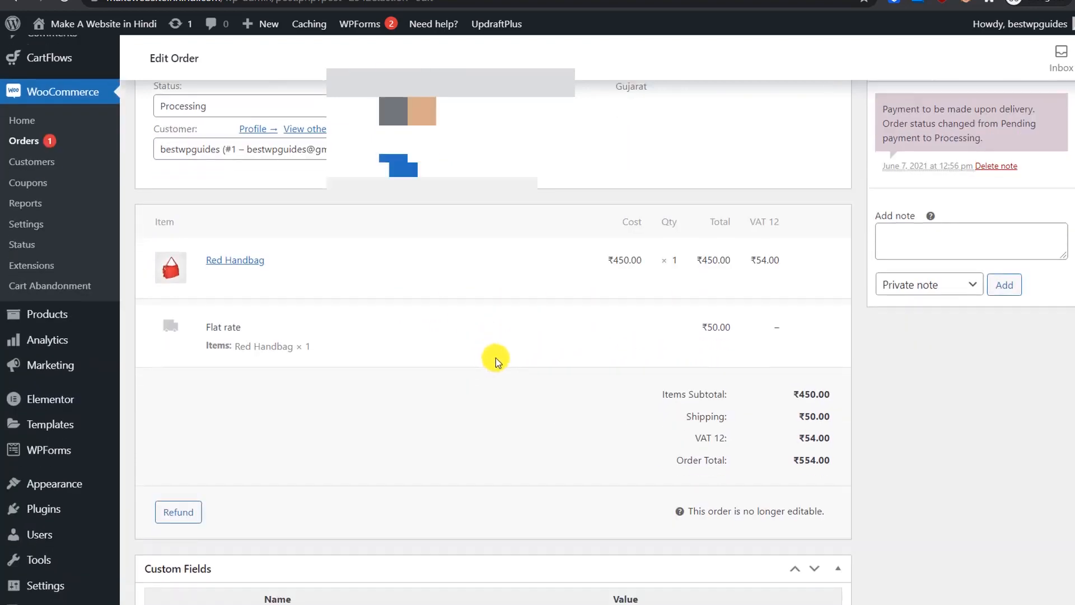
pyautogui.click(404, 279)
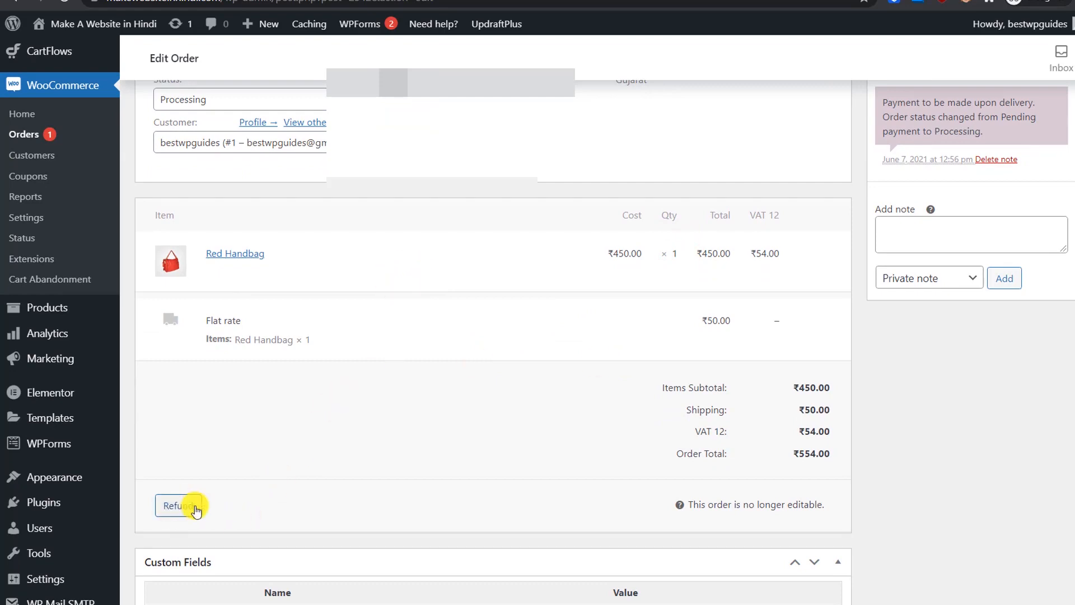
pyautogui.scroll(-3, 188, 448)
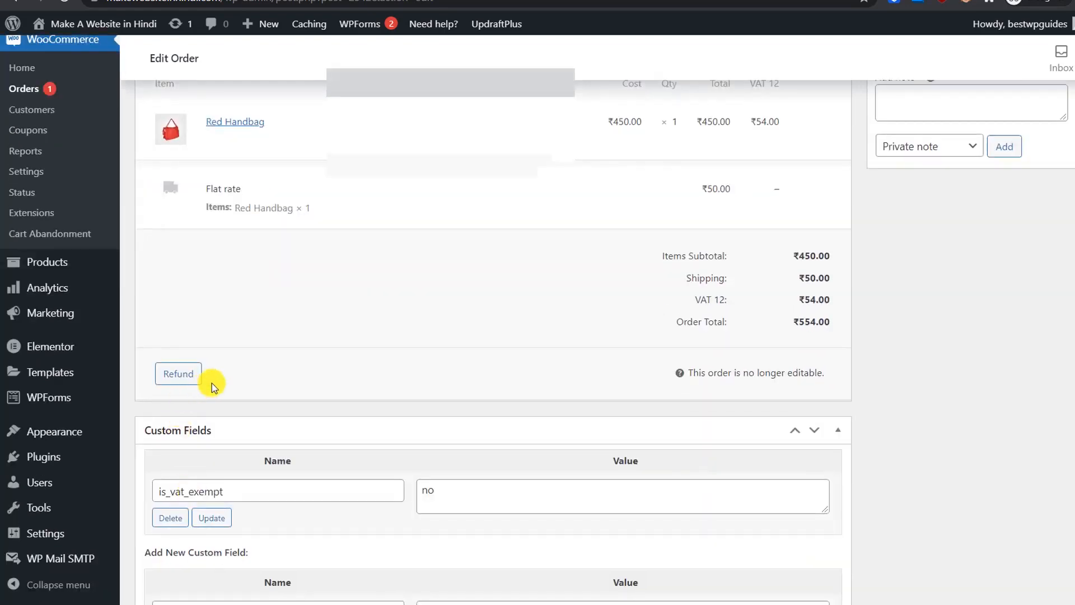
pyautogui.scroll(5, 163, 372)
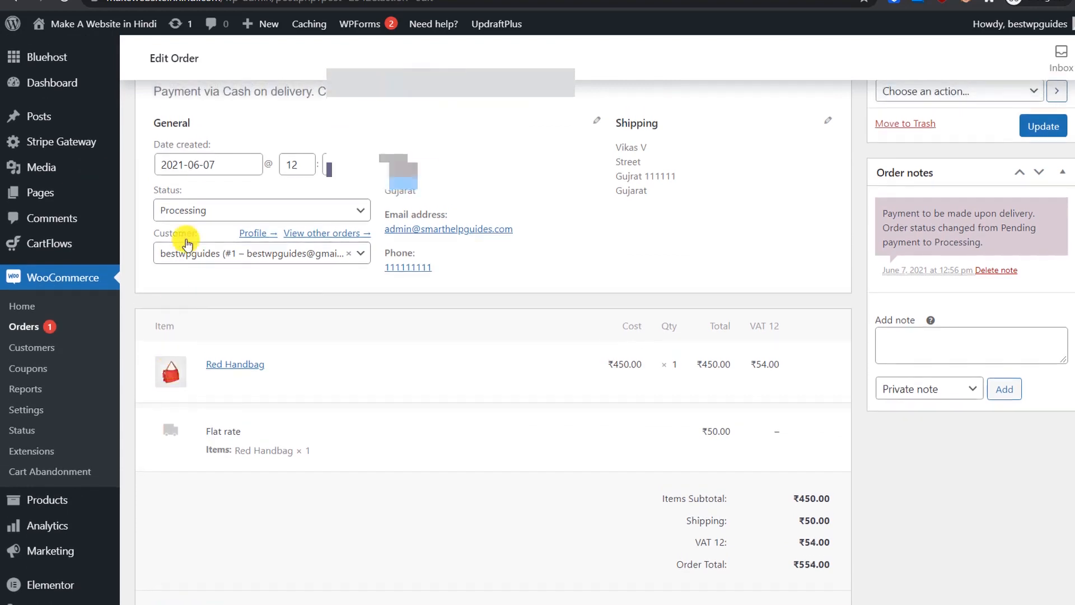
# Step: Change order #2542's status from Processing to Completed
pyautogui.click(203, 219)
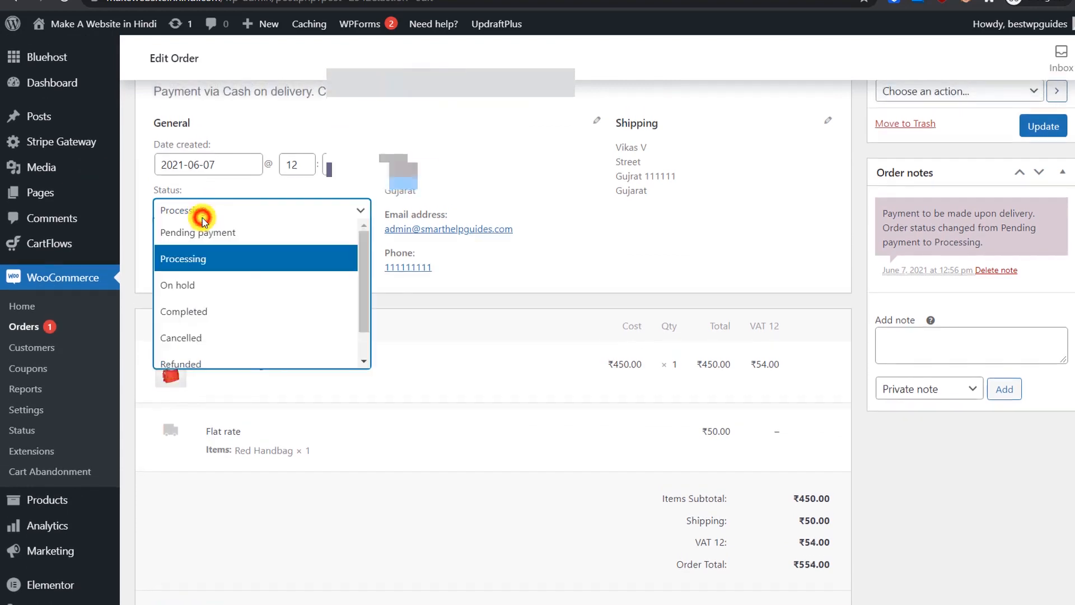
pyautogui.click(202, 312)
pyautogui.scroll(2, 300, 328)
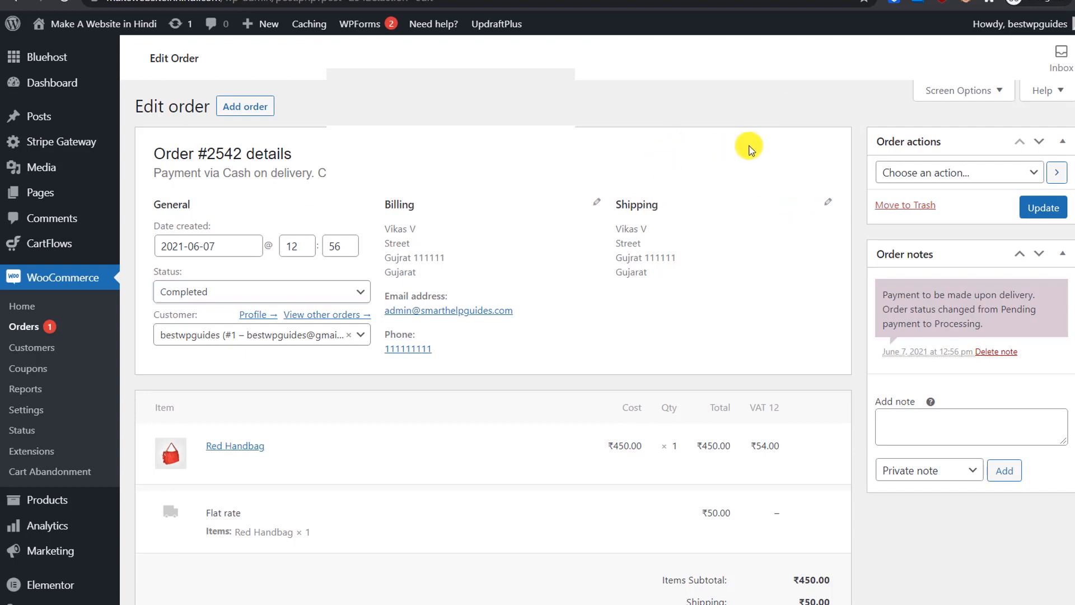
pyautogui.click(951, 172)
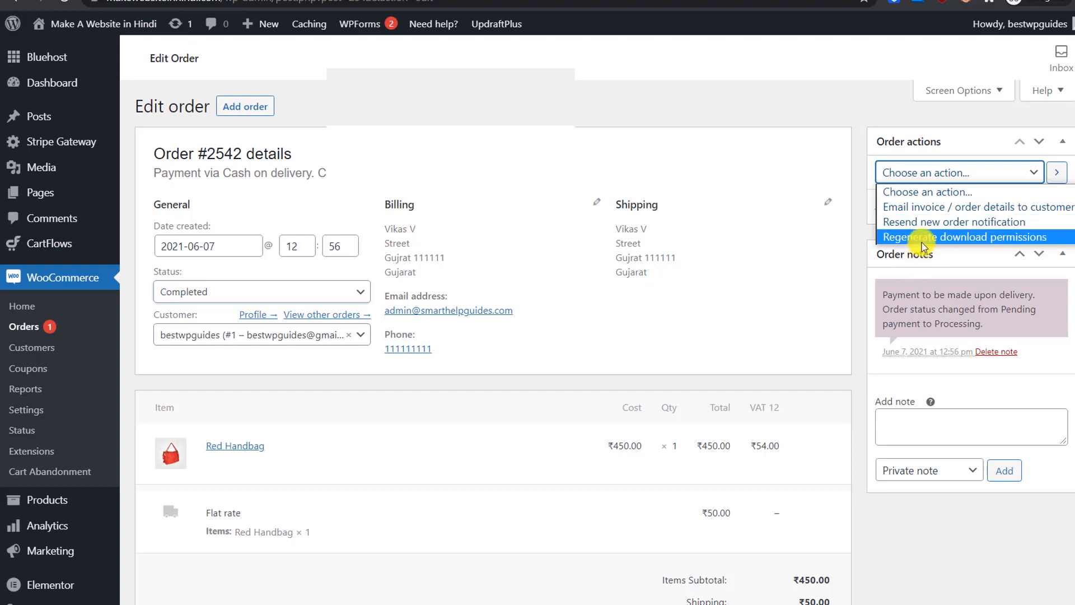
# Step: Run 'Email invoice / order details to customer' on the order and save it
pyautogui.click(939, 215)
pyautogui.click(1057, 172)
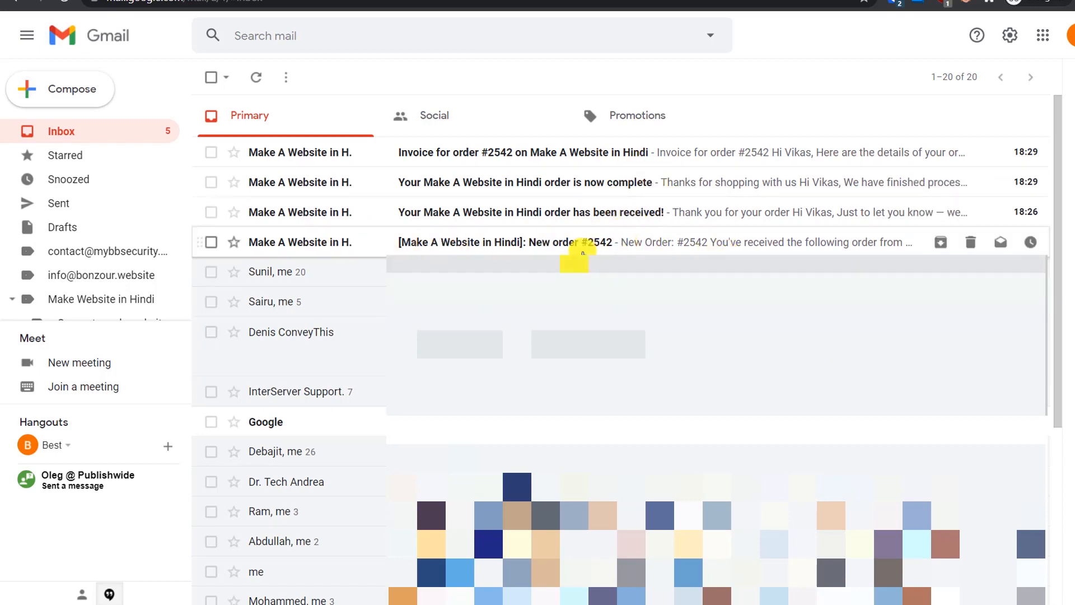
# Step: Open the 'New order #2542' email and inspect its sender and recipient details
pyautogui.click(583, 246)
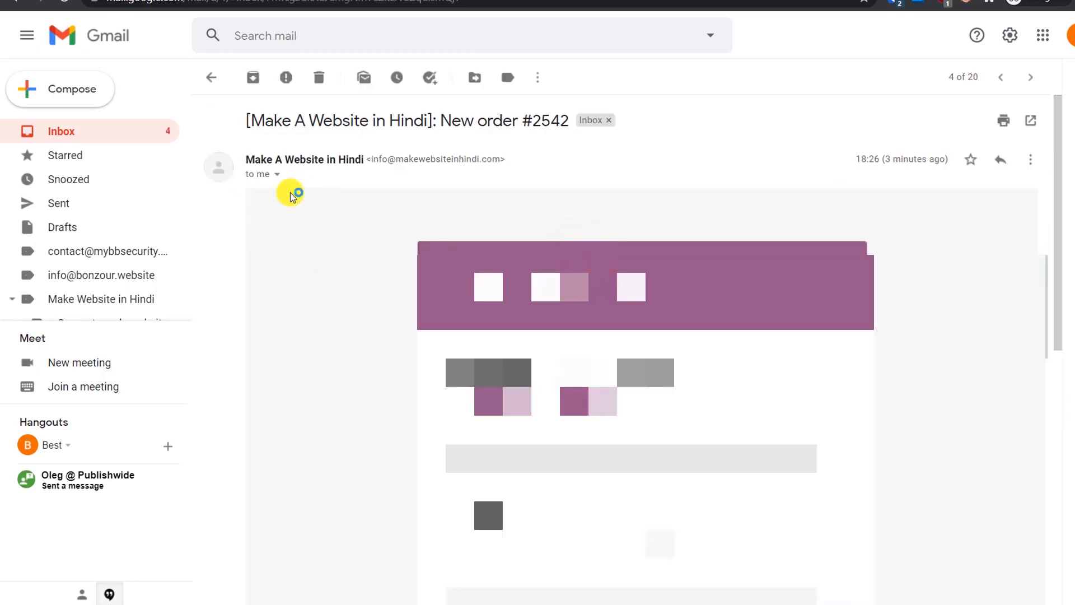
pyautogui.click(277, 177)
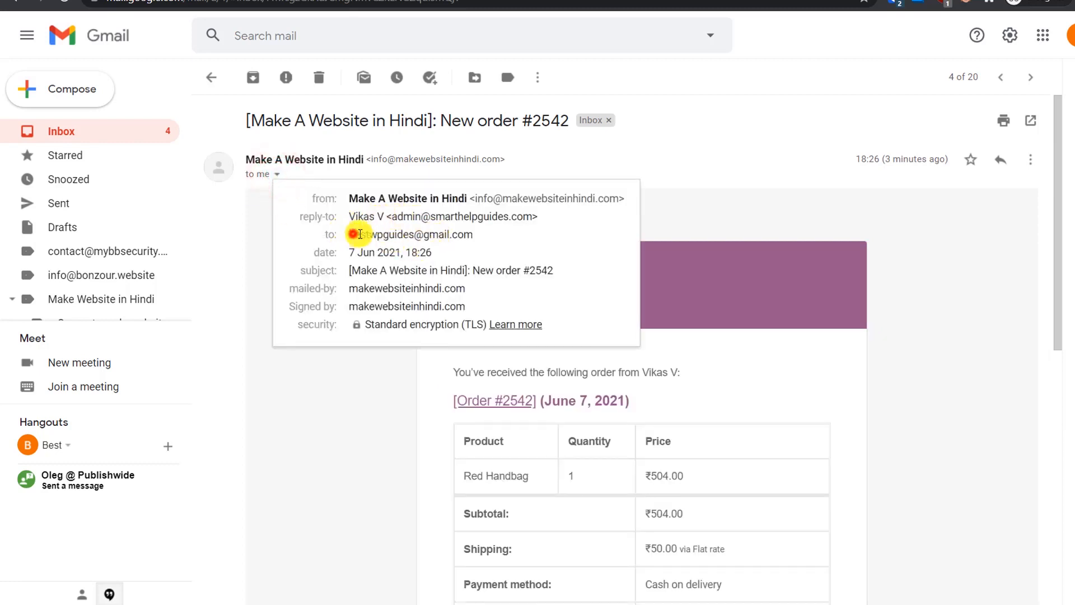
pyautogui.moveTo(353, 234); pyautogui.dragTo(432, 234)
pyautogui.click(454, 250)
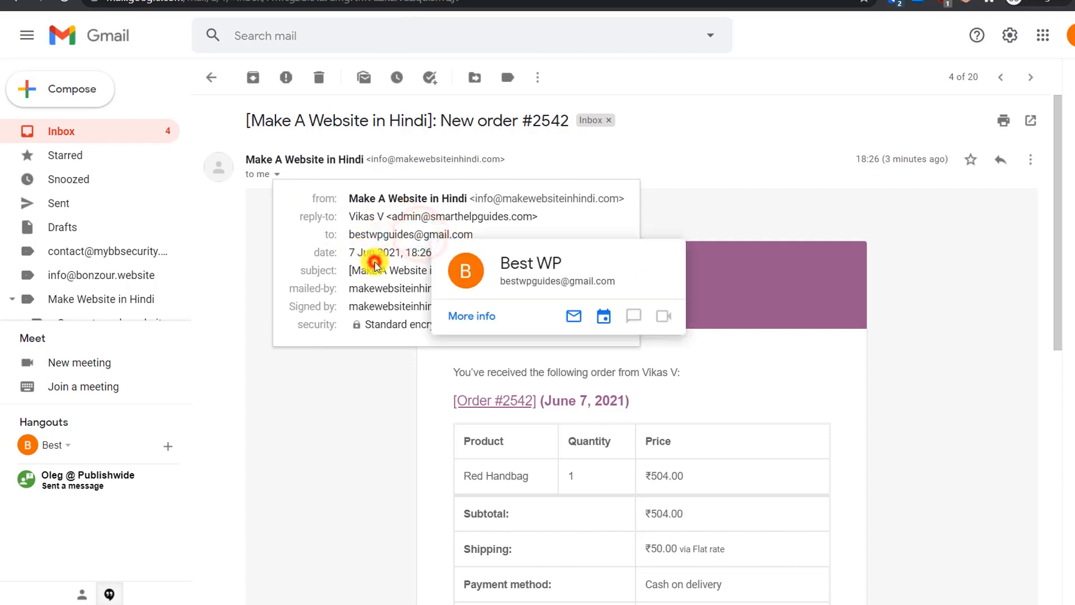
pyautogui.click(375, 431)
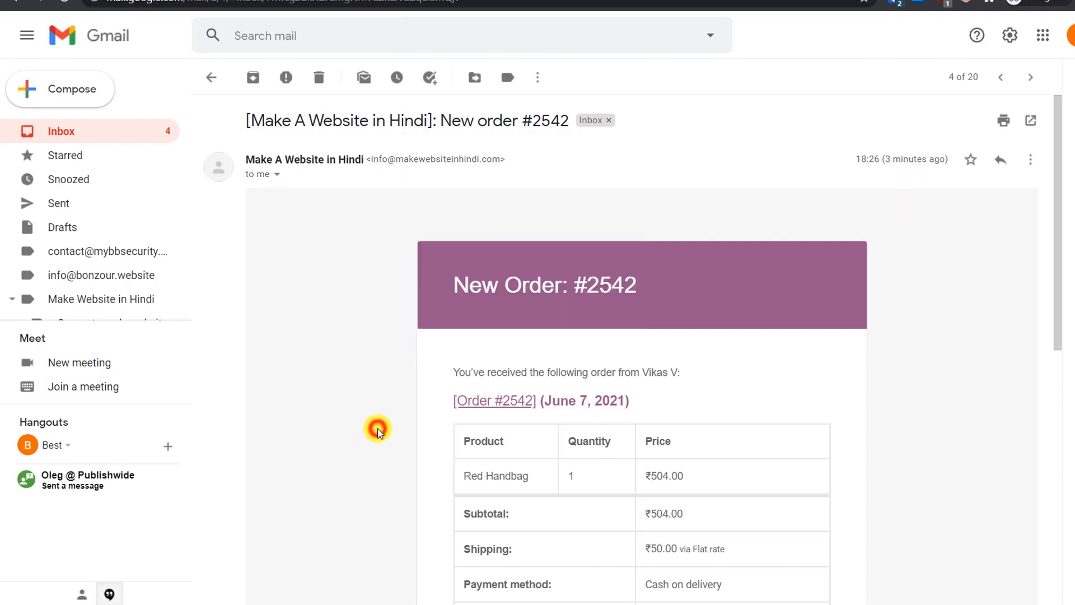
# Step: Scroll through the Red Handbag order and ₹554.00 total, then return to the inbox
pyautogui.scroll(-2, 378, 423)
pyautogui.scroll(-2, 379, 419)
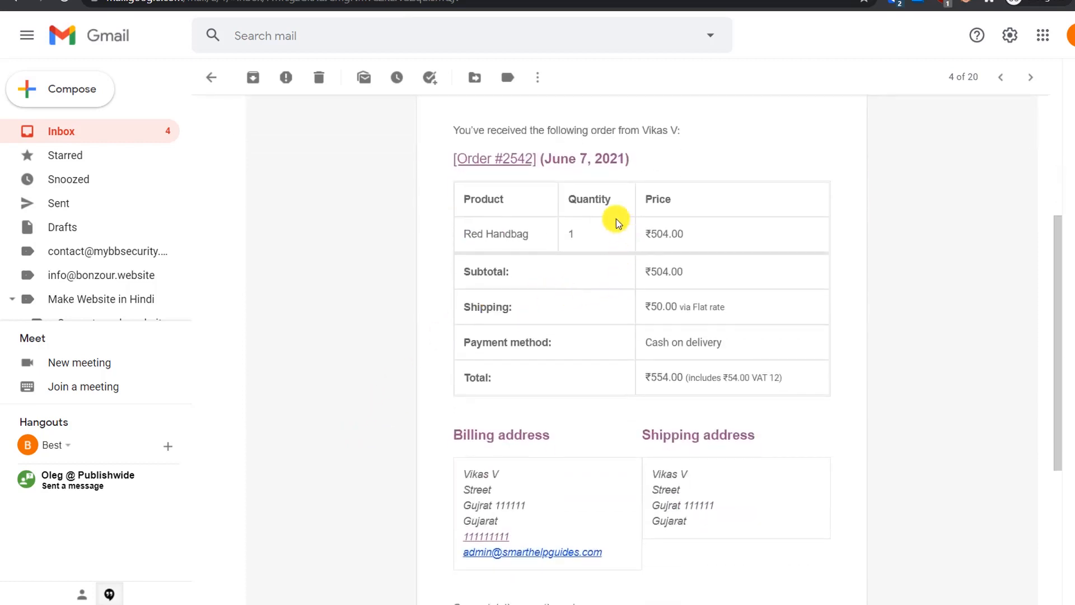
pyautogui.scroll(-2, 583, 233)
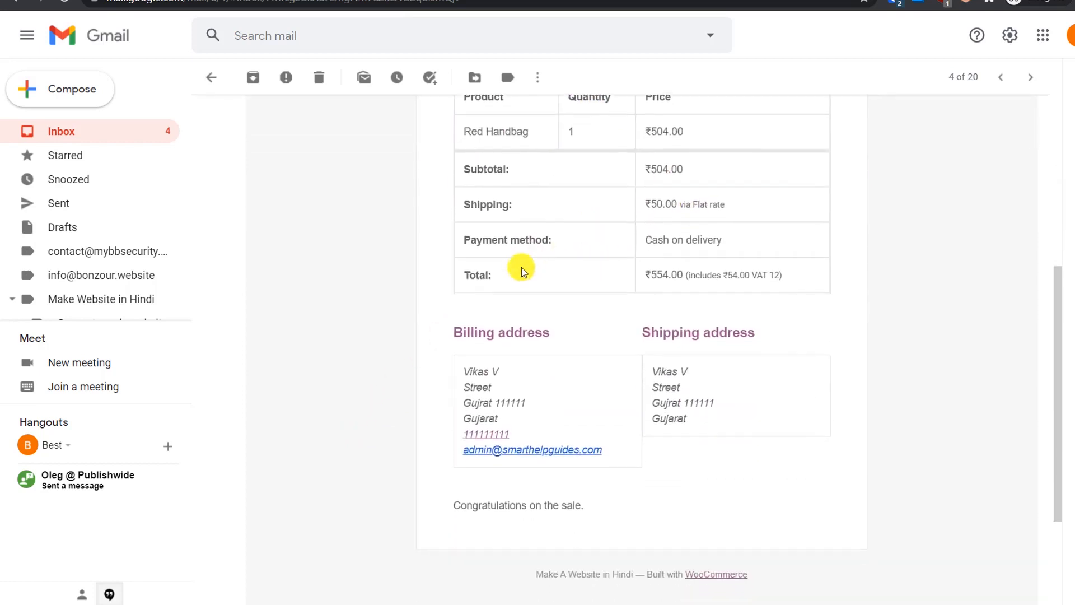
pyautogui.scroll(2, 452, 244)
pyautogui.scroll(1, 451, 245)
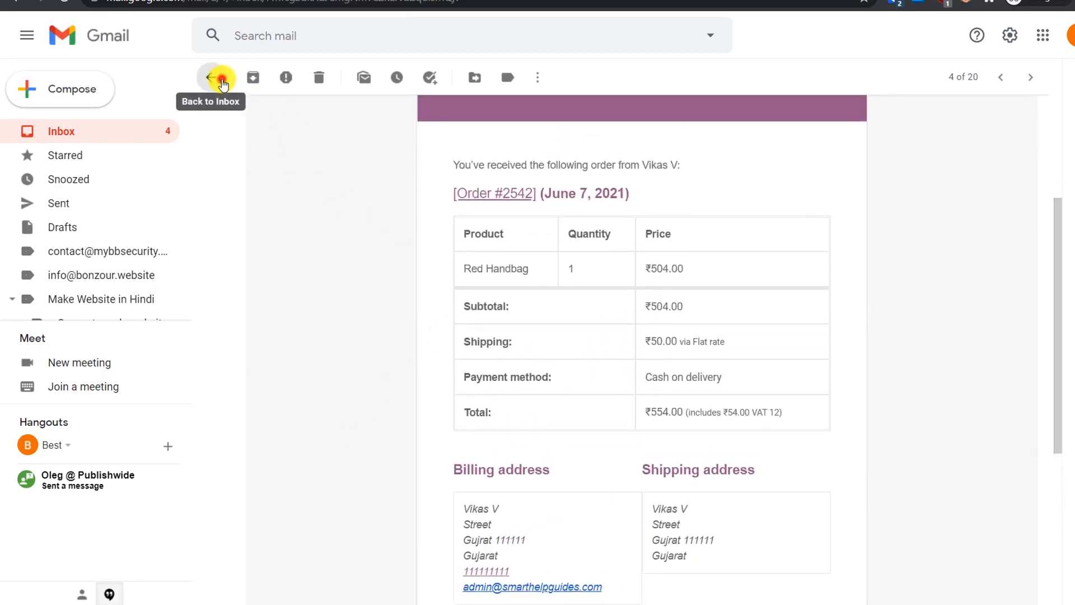
pyautogui.click(212, 77)
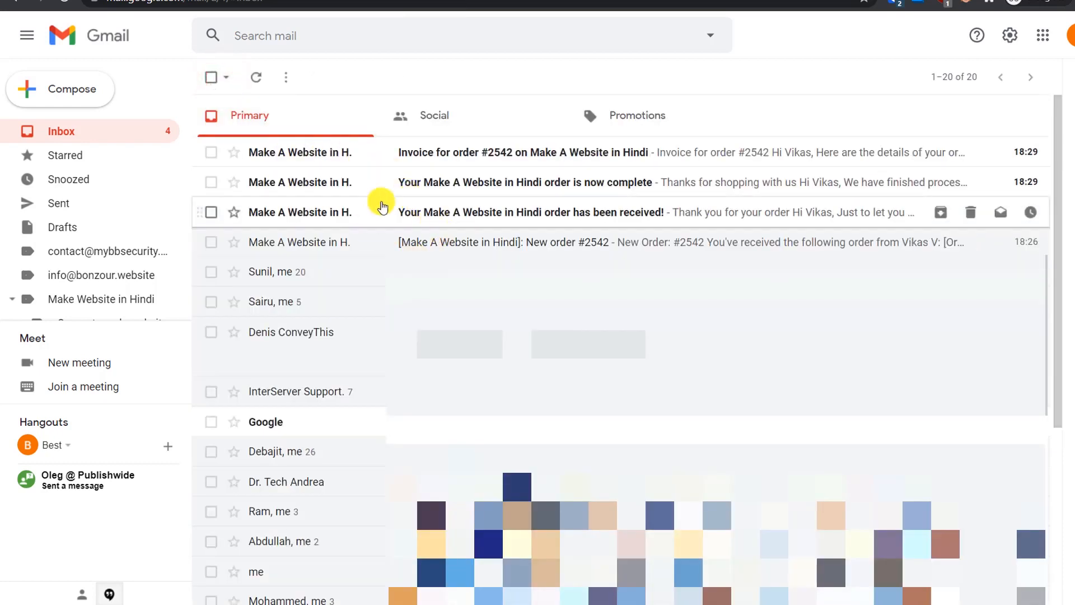
# Step: Read the order-received email, including its sender details, then return to the inbox
pyautogui.click(436, 212)
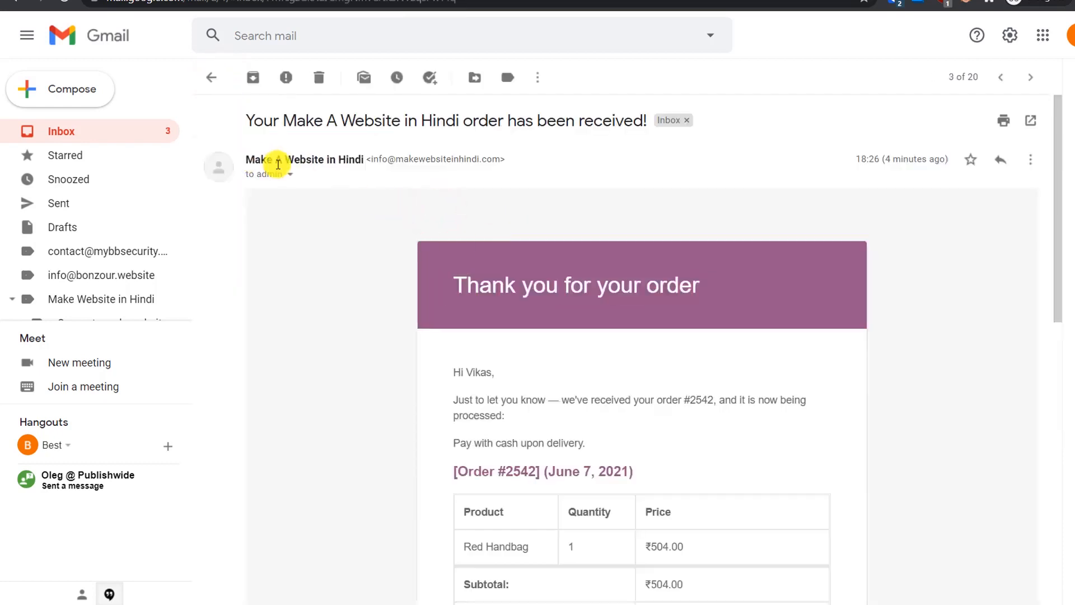
pyautogui.click(288, 175)
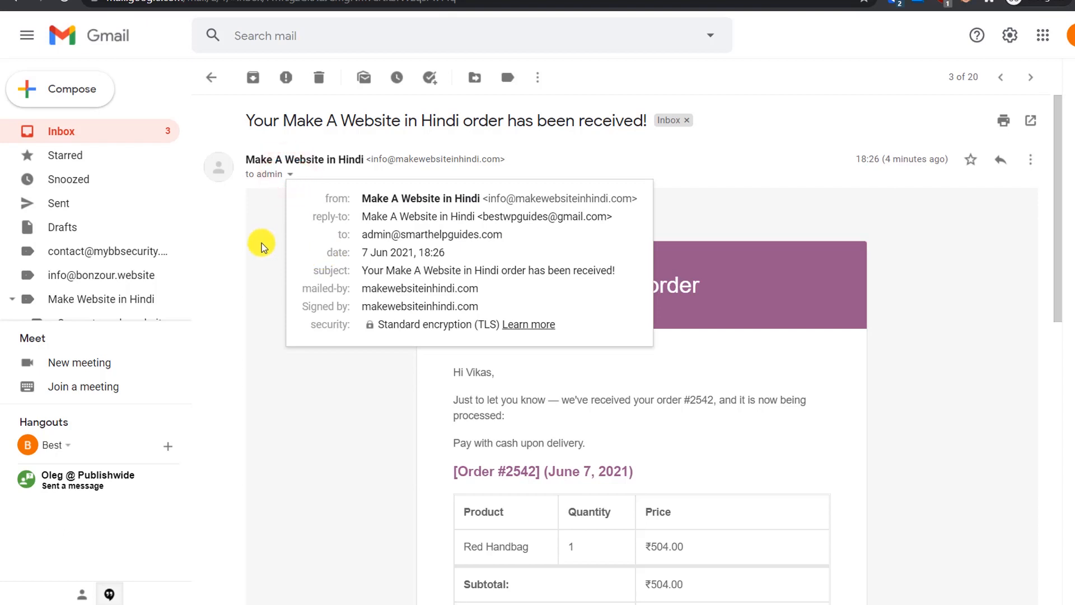
pyautogui.click(746, 373)
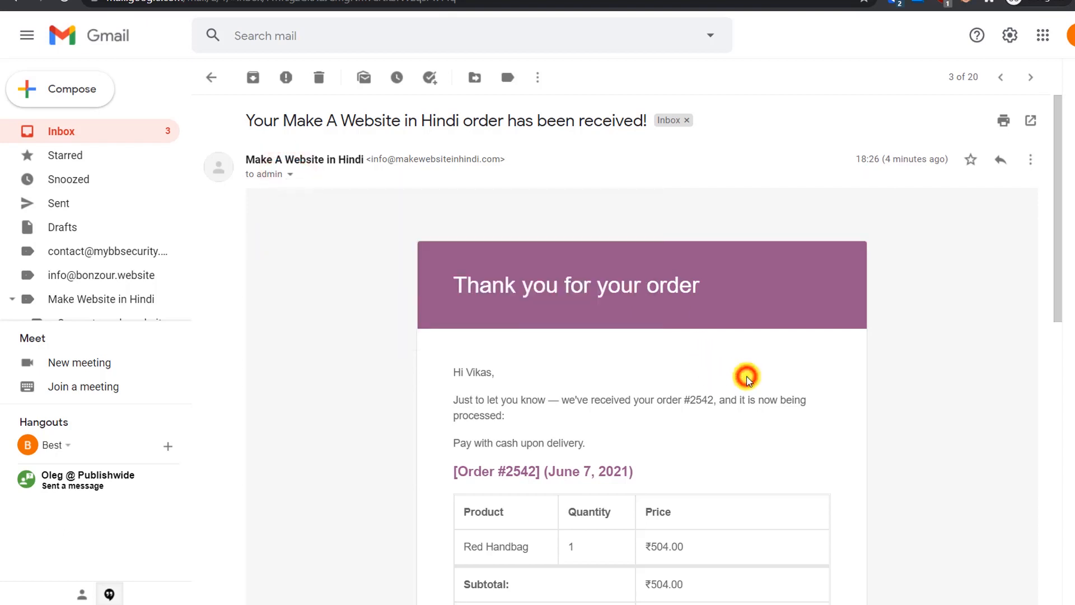
pyautogui.scroll(-1, 748, 374)
pyautogui.scroll(-1, 749, 374)
pyautogui.scroll(-1, 700, 241)
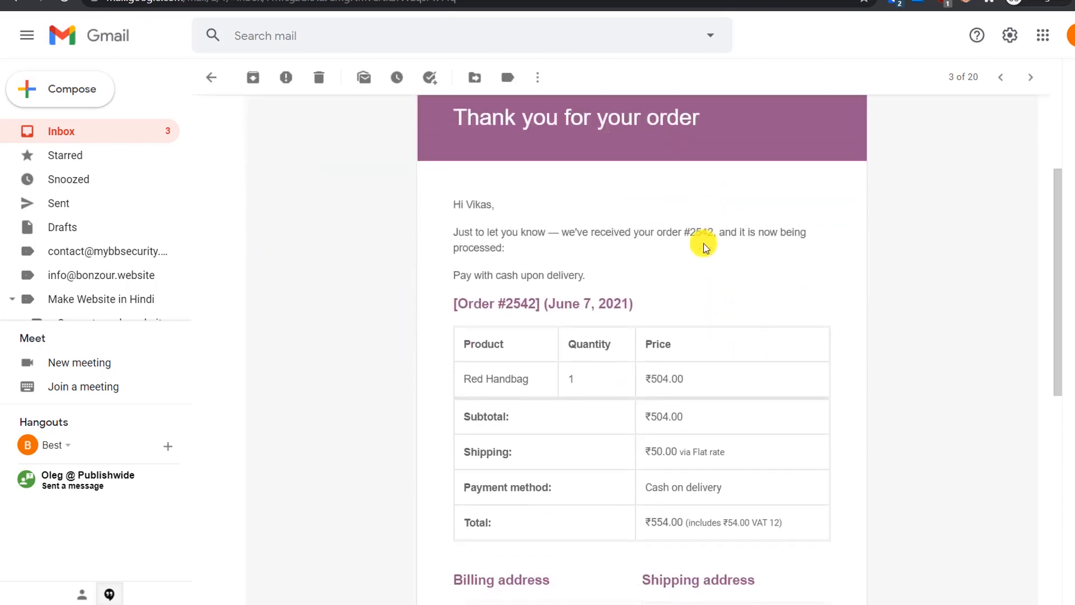
pyautogui.scroll(-3, 808, 330)
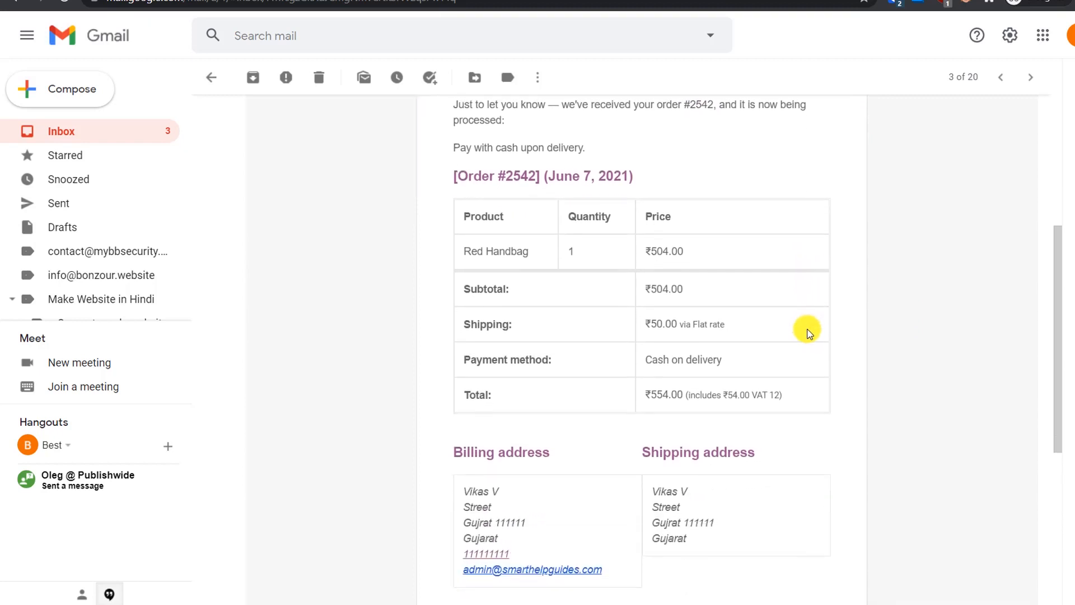
pyautogui.scroll(-1, 808, 331)
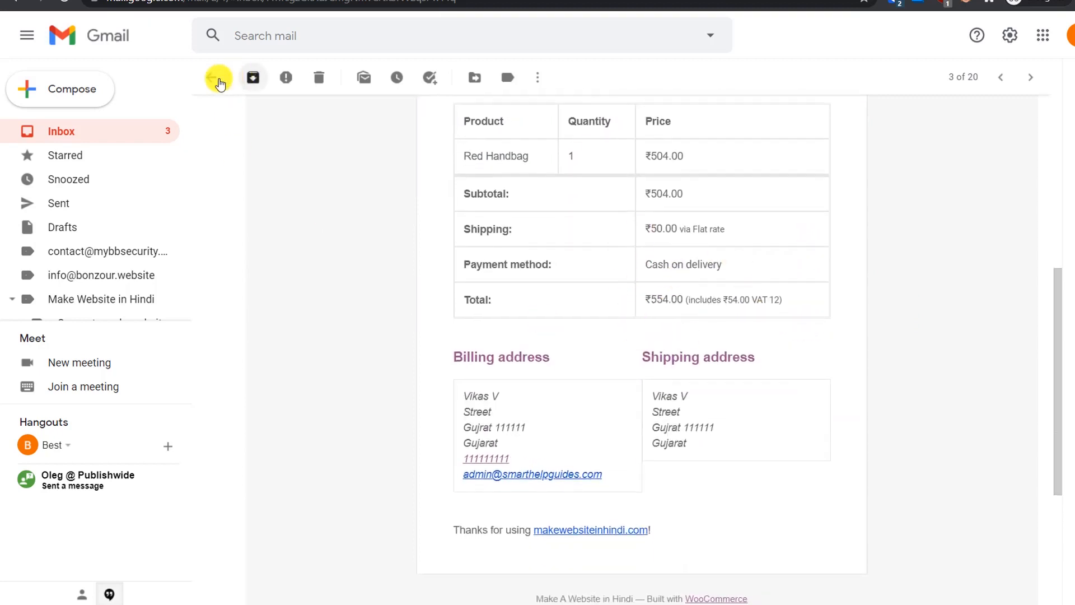
pyautogui.click(215, 80)
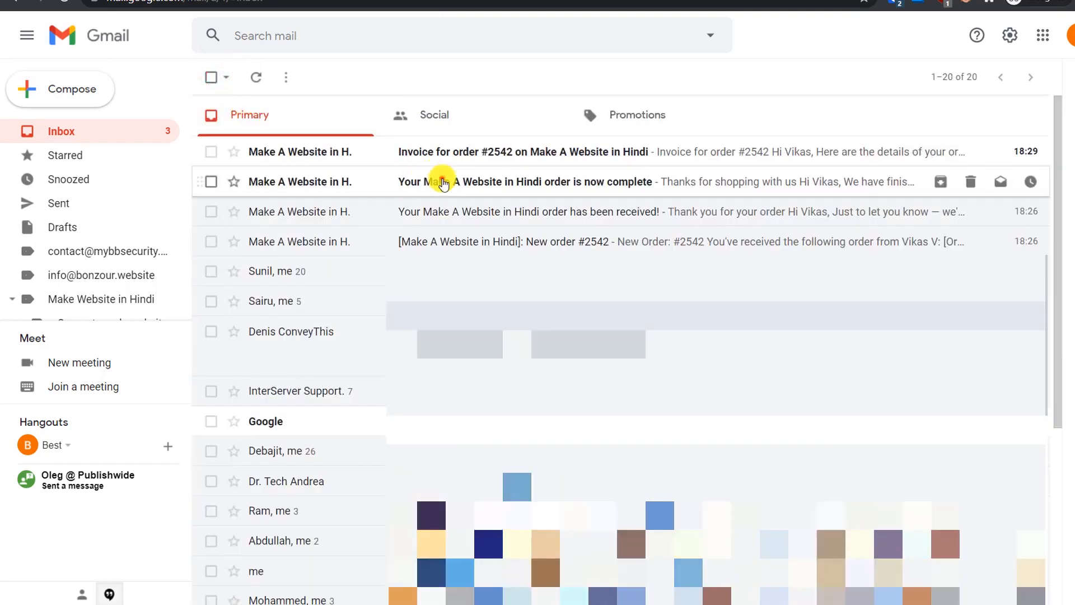
# Step: Read the 'order is now complete' email and its recipient details, then return to the inbox
pyautogui.click(443, 183)
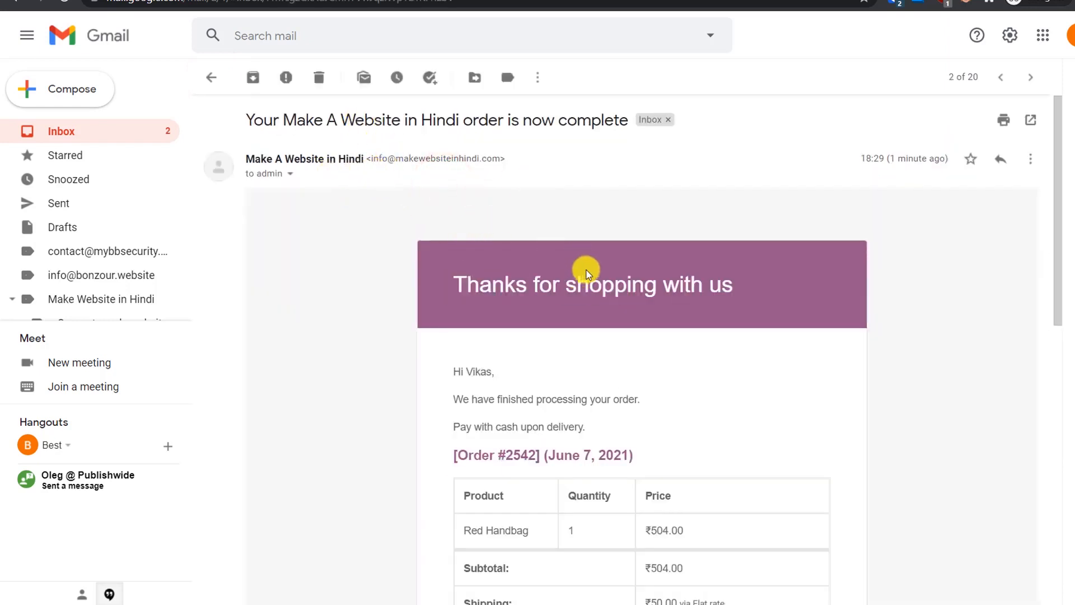
pyautogui.scroll(-2, 587, 274)
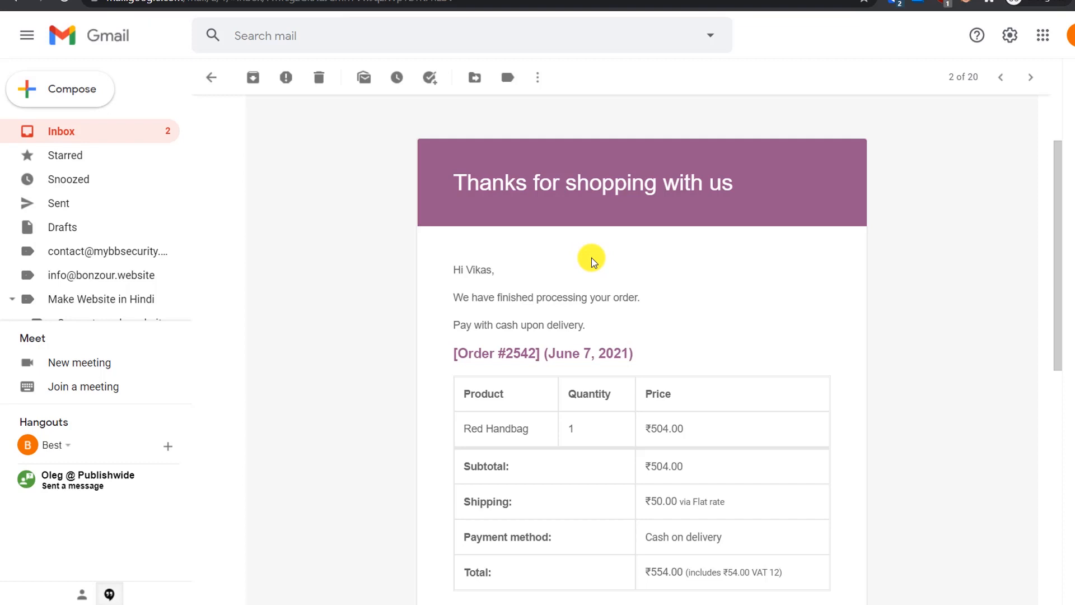
pyautogui.scroll(-1, 591, 257)
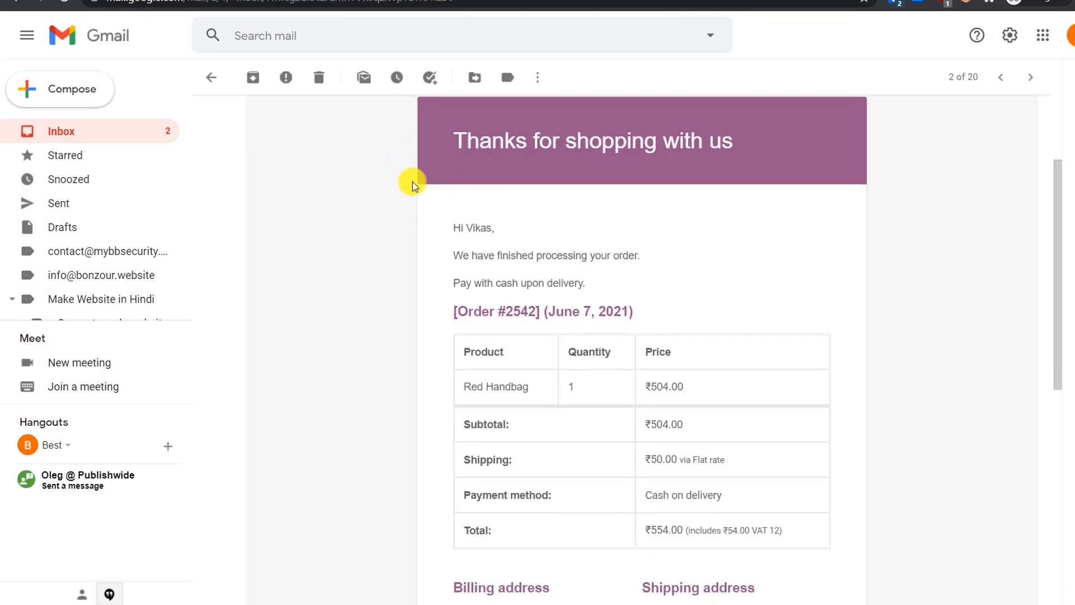
pyautogui.scroll(2, 426, 173)
pyautogui.click(290, 128)
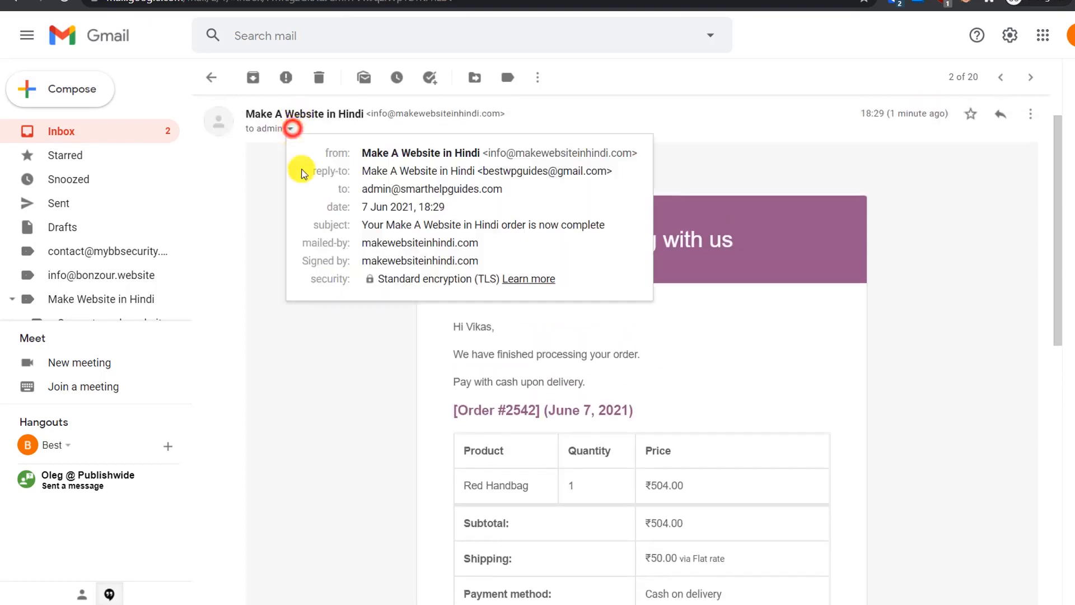
pyautogui.tripleClick(363, 188)
pyautogui.click(525, 200)
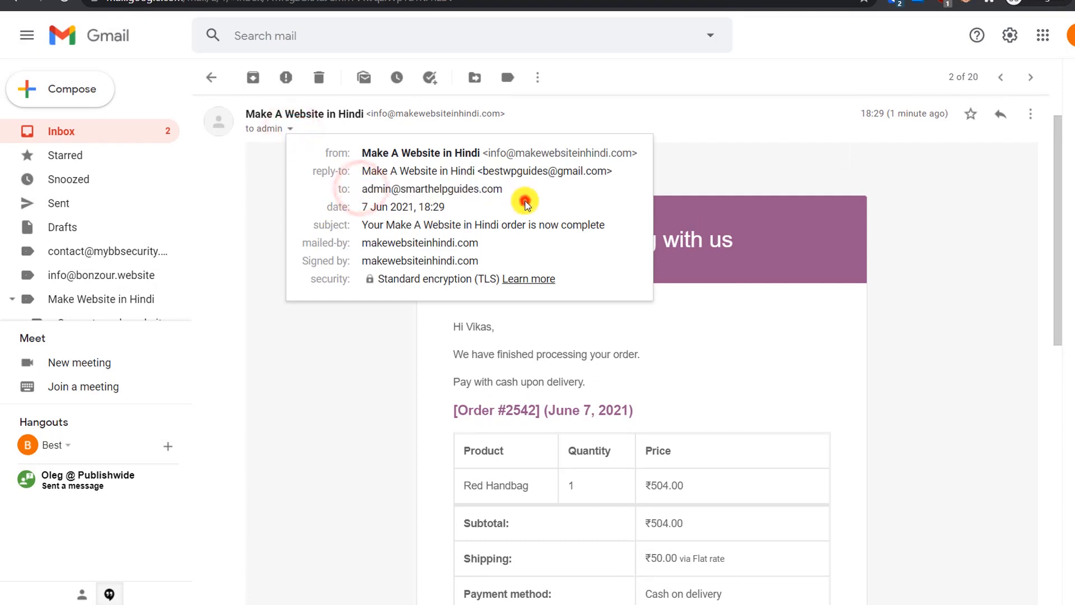
pyautogui.click(834, 325)
pyautogui.scroll(-2, 837, 327)
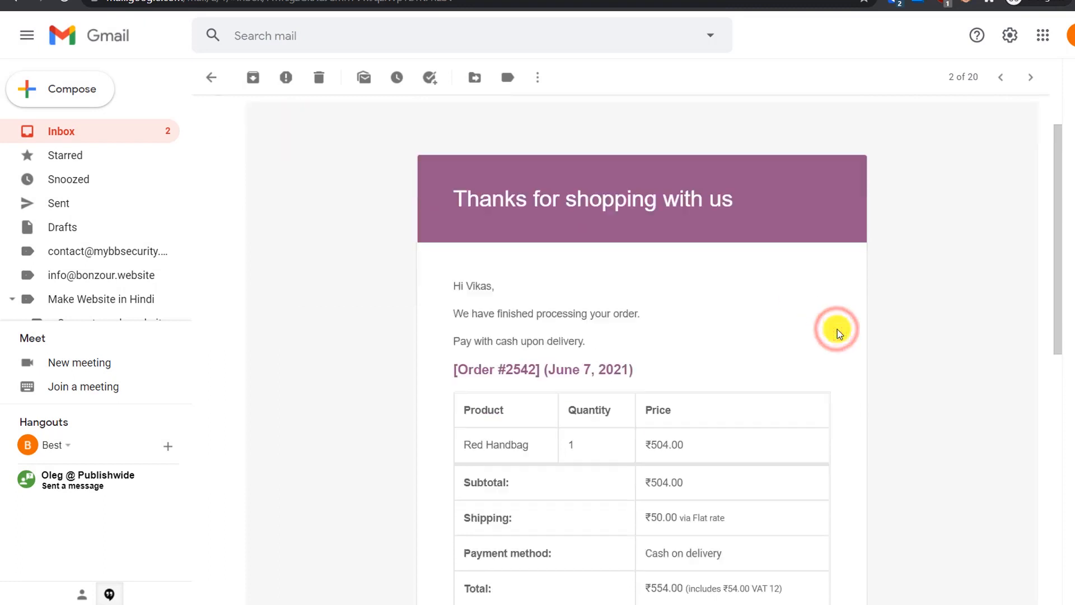
pyautogui.scroll(-2, 832, 303)
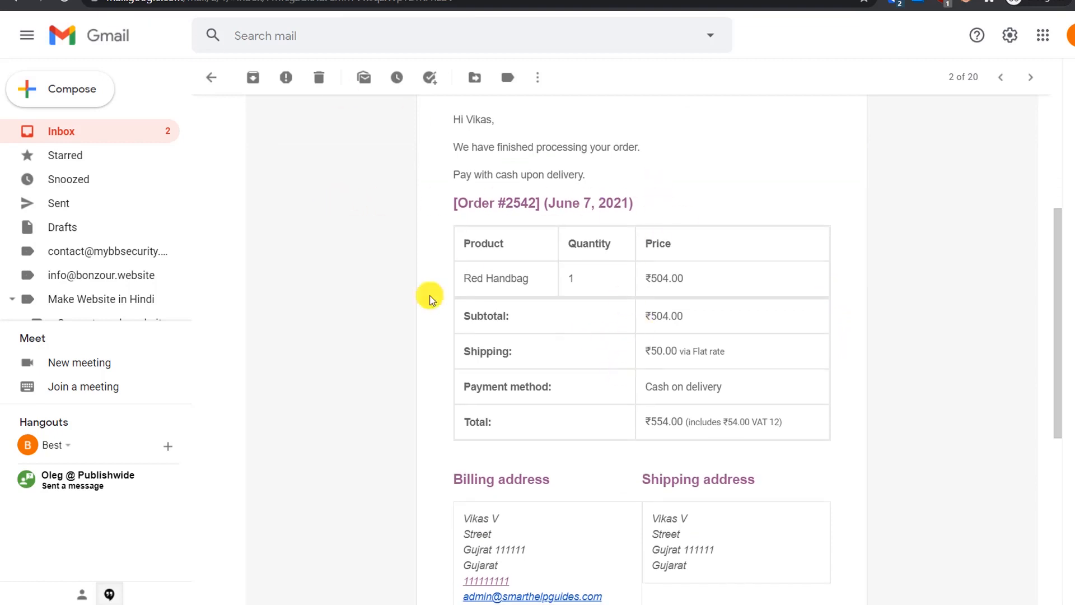
pyautogui.click(211, 77)
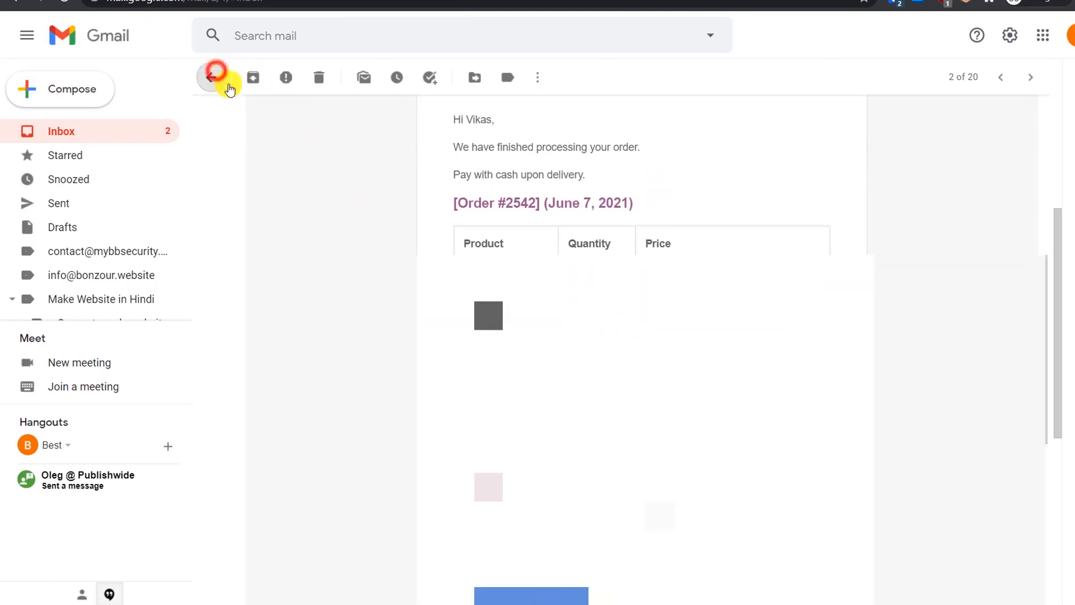
# Step: Open the 'Invoice for order #2542' email and scroll through its contents
pyautogui.click(483, 154)
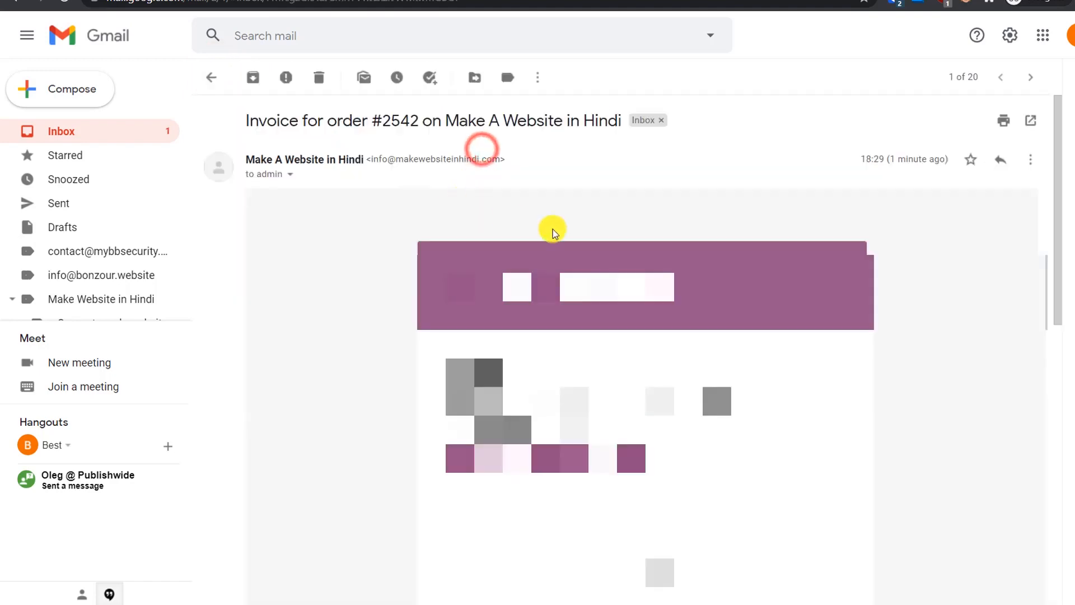
pyautogui.scroll(-6, 668, 358)
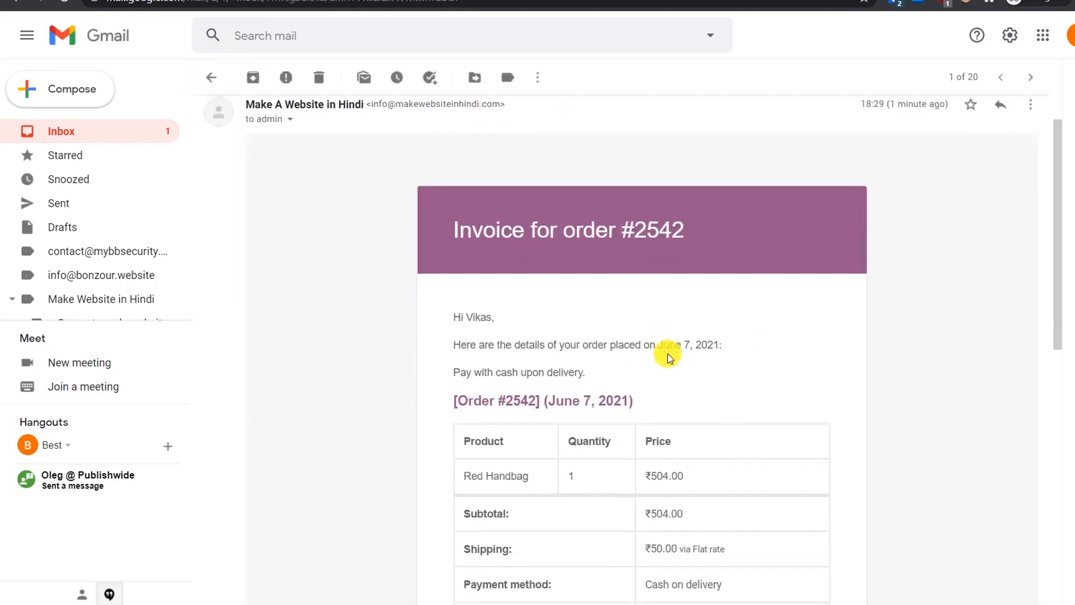
pyautogui.scroll(6, 677, 396)
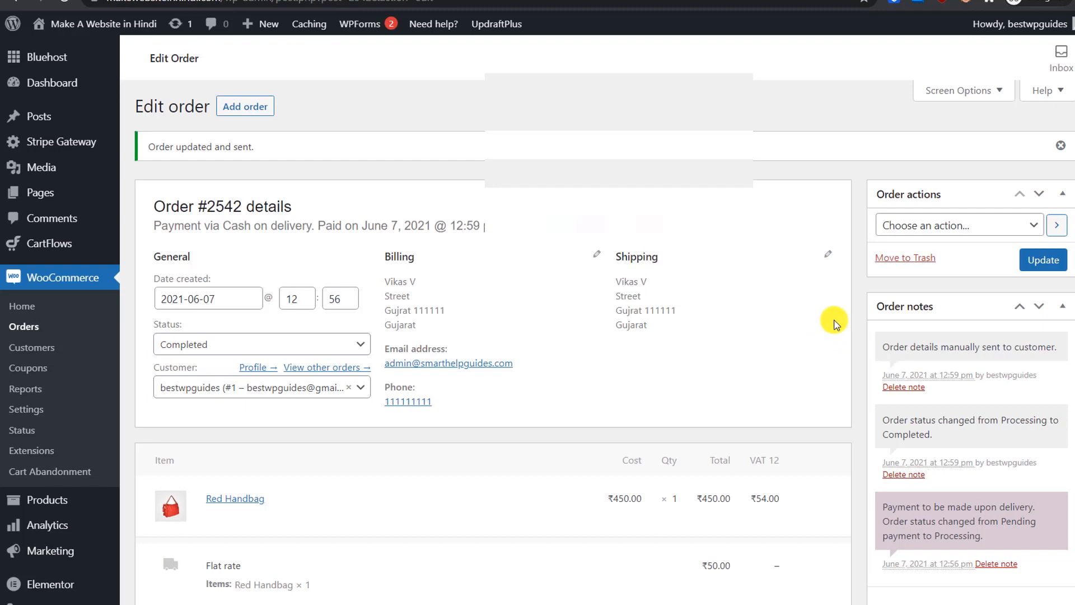
# Step: Add the customer note 'Your order has been shipped via Tracking no 1111' to order #2542
pyautogui.scroll(-3, 834, 321)
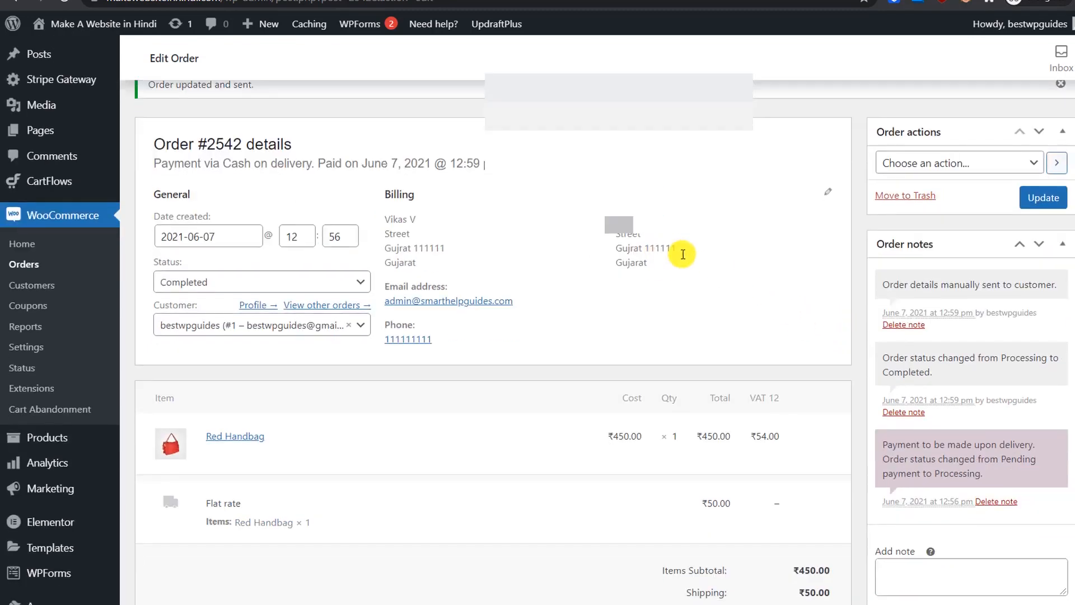
pyautogui.scroll(-1, 827, 323)
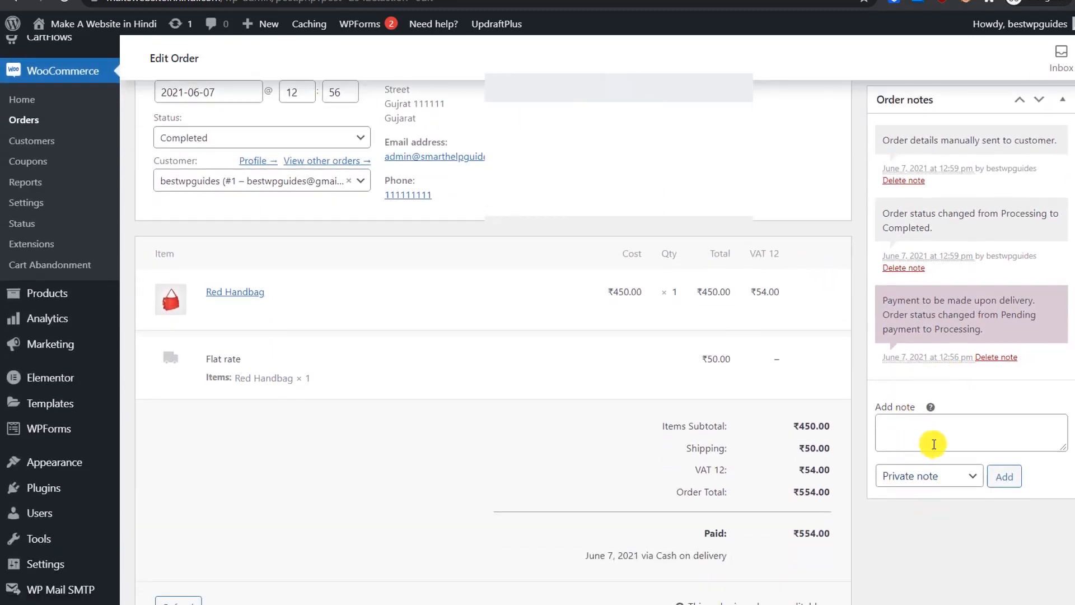
pyautogui.click(934, 441)
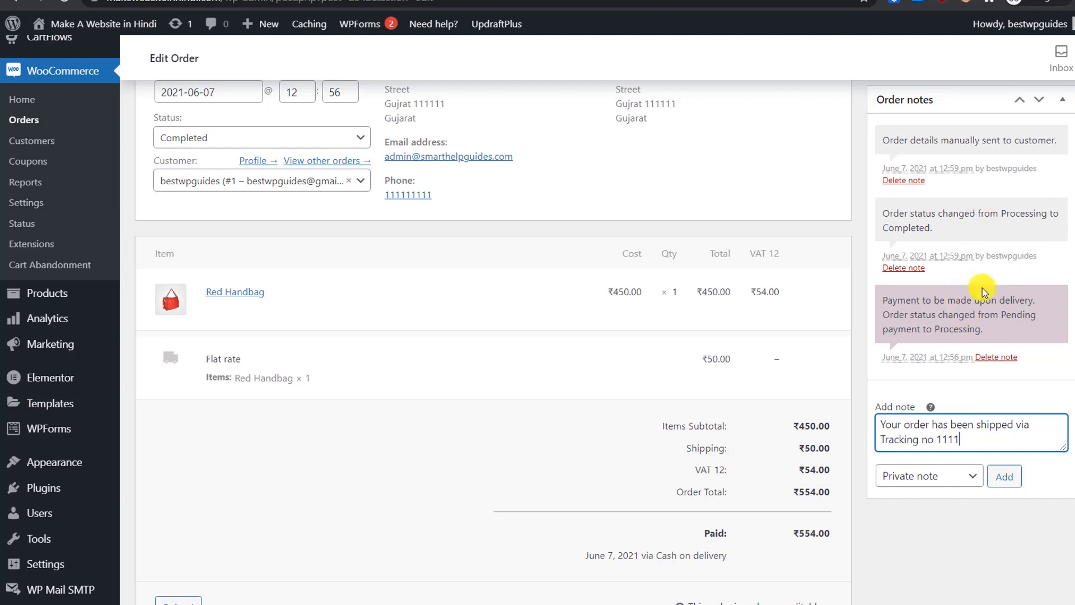
pyautogui.click(956, 476)
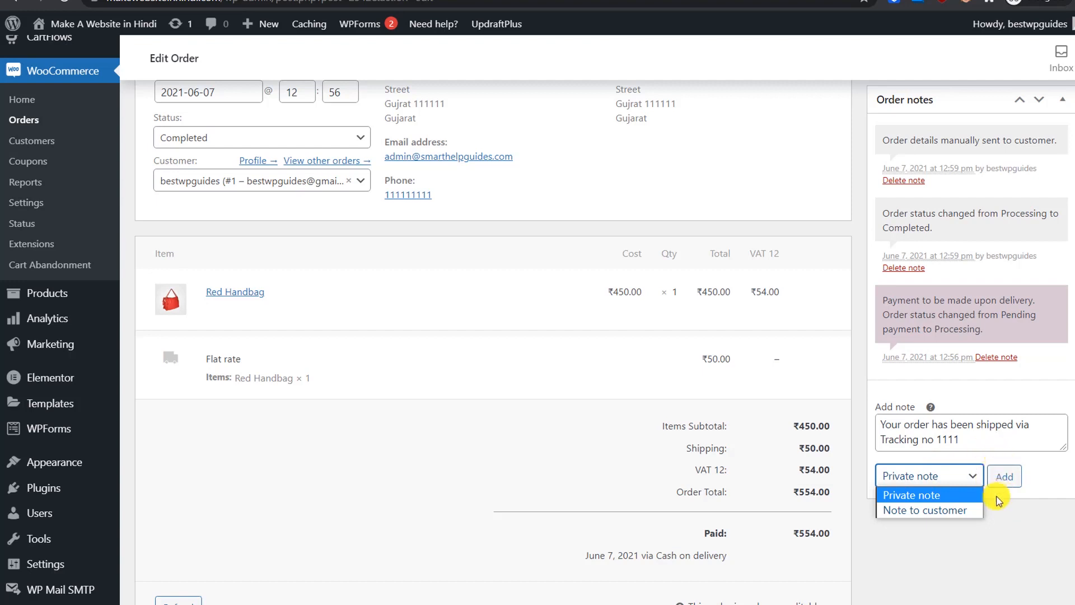
pyautogui.click(958, 509)
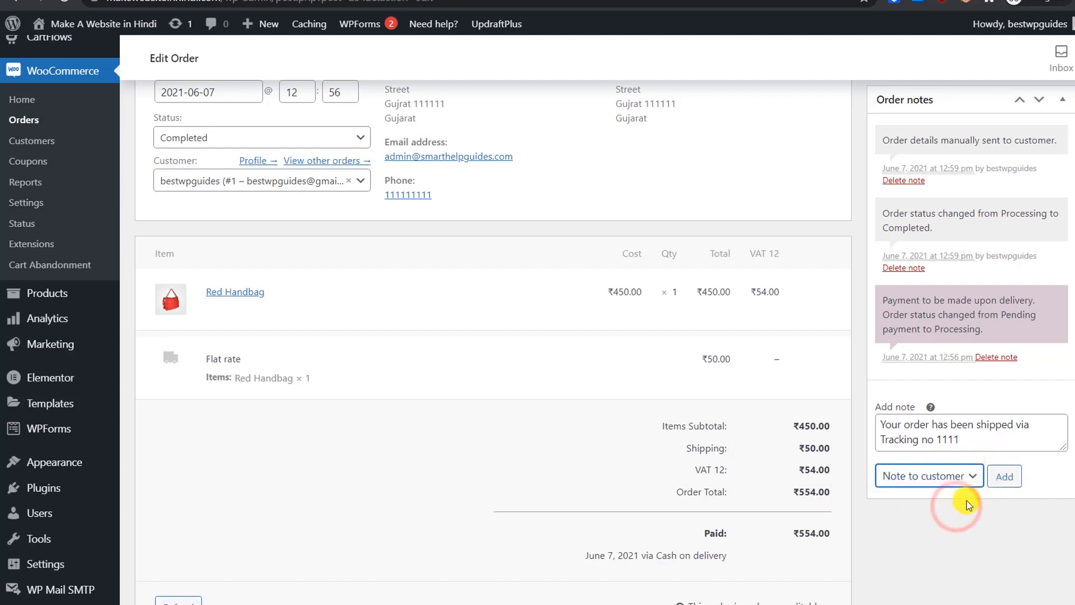
pyautogui.click(1010, 479)
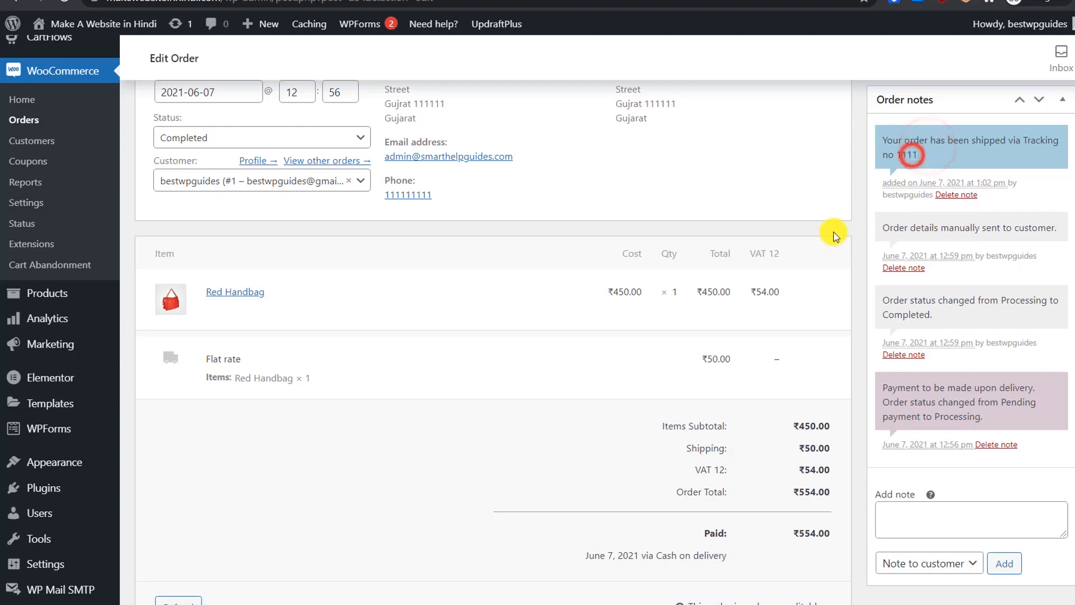
pyautogui.scroll(4, 751, 185)
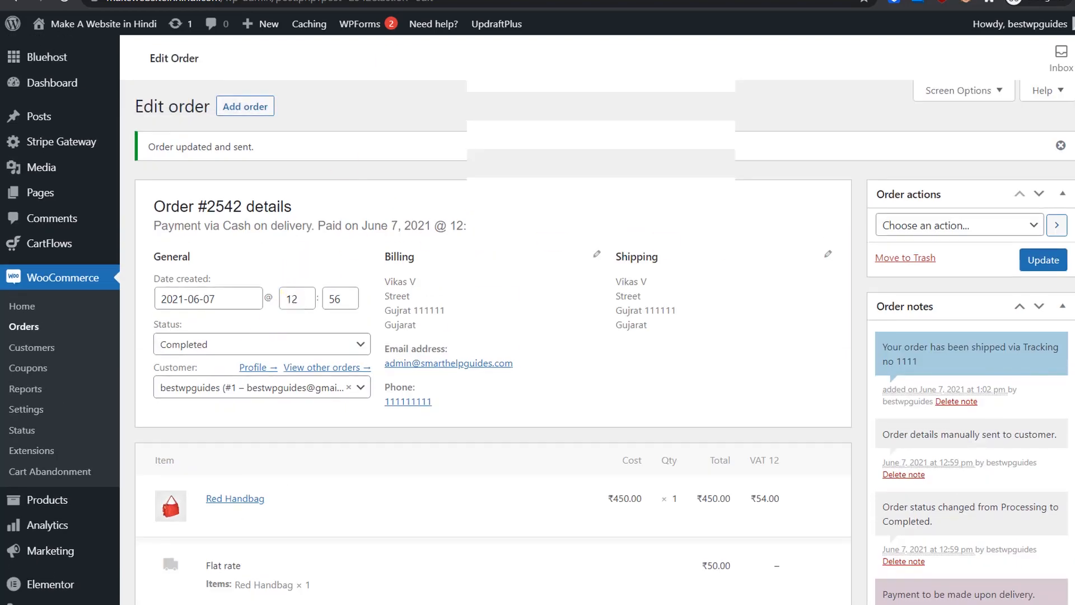
pyautogui.click(291, 2)
# Step: Open the newest 'Note added' email and read its tracking note and order details
pyautogui.click(109, 133)
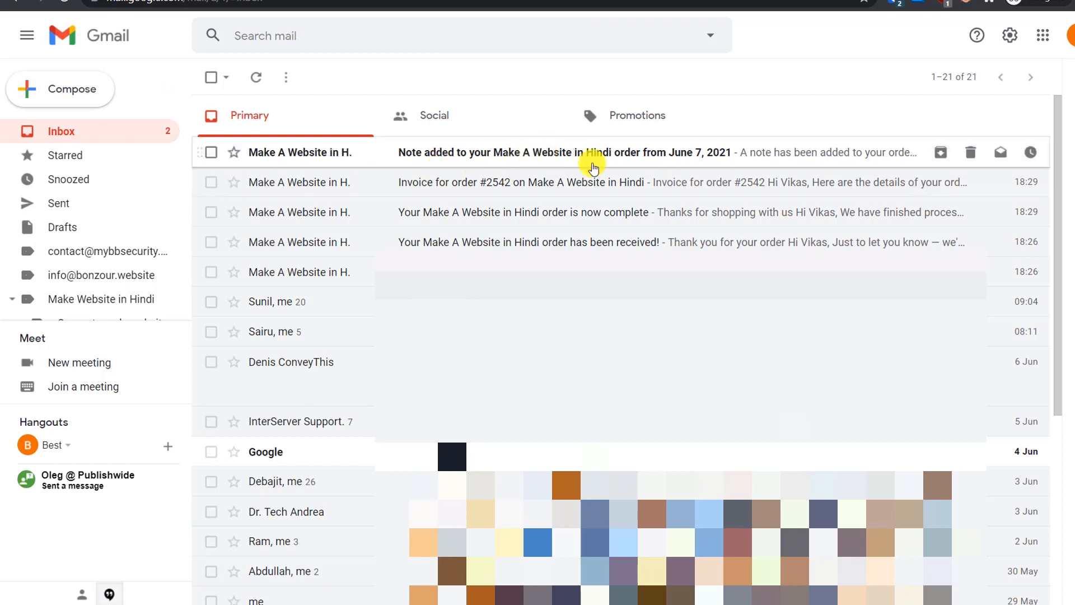
pyautogui.click(492, 163)
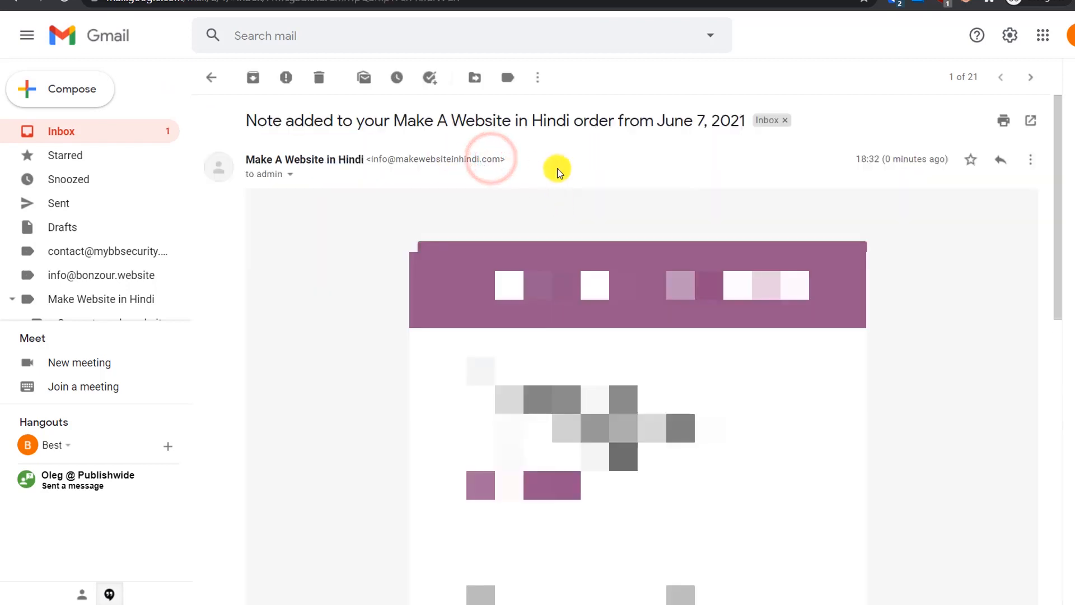
pyautogui.moveTo(393, 120); pyautogui.dragTo(563, 122)
pyautogui.click(641, 168)
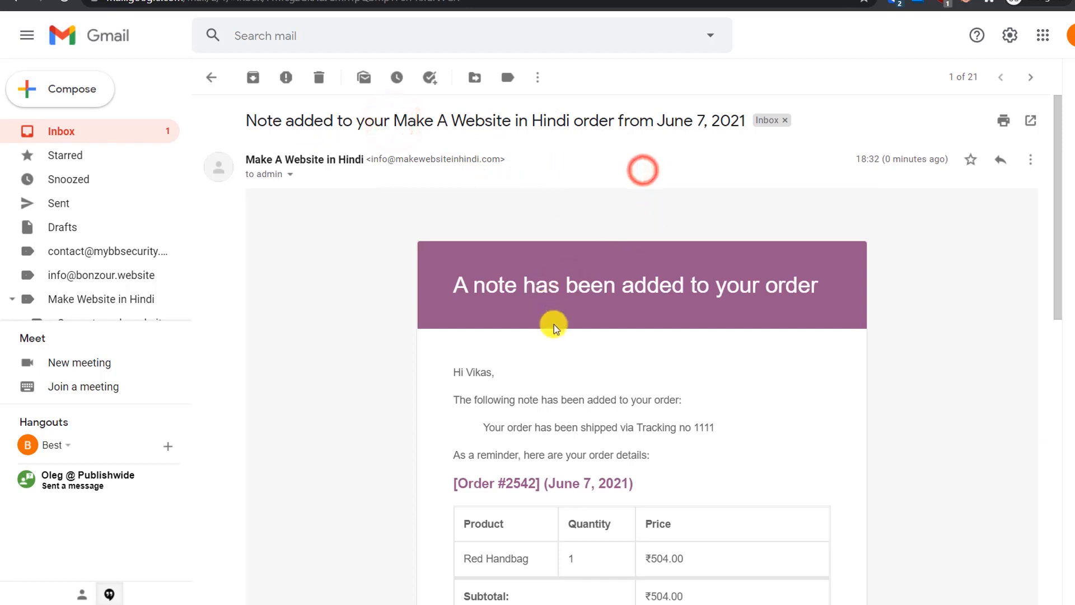
pyautogui.scroll(-5, 645, 318)
pyautogui.scroll(1, 643, 307)
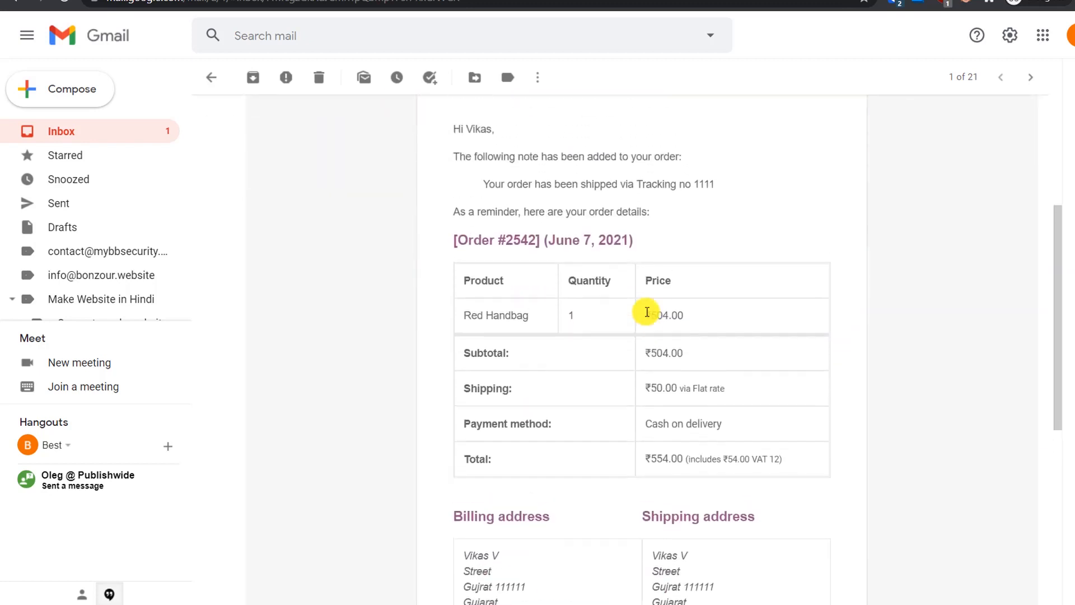
pyautogui.moveTo(485, 196); pyautogui.dragTo(714, 197)
pyautogui.click(755, 211)
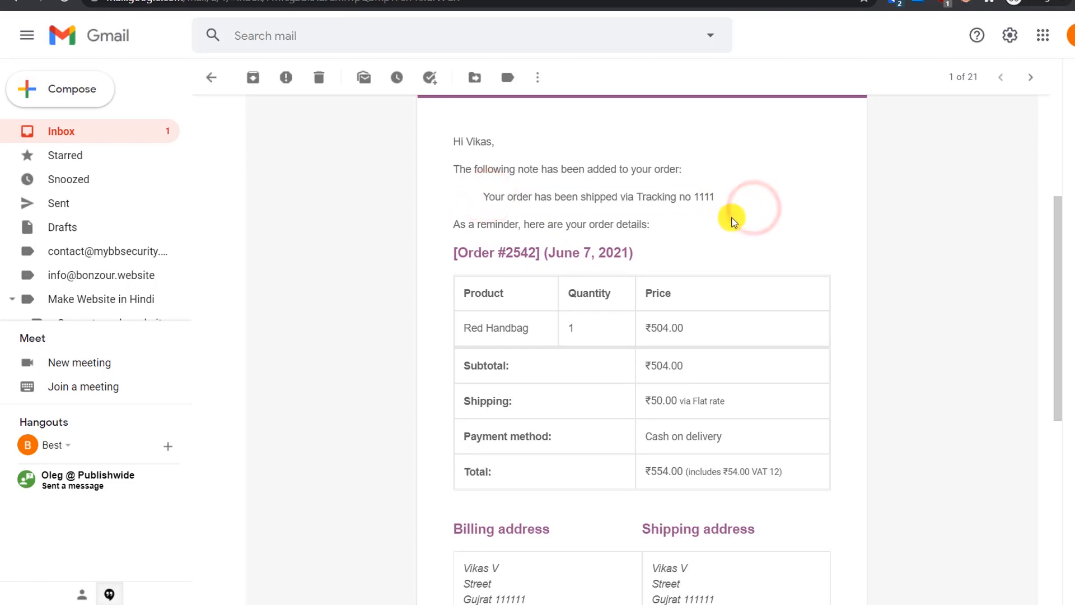
pyautogui.scroll(-2, 732, 217)
pyautogui.scroll(-3, 734, 221)
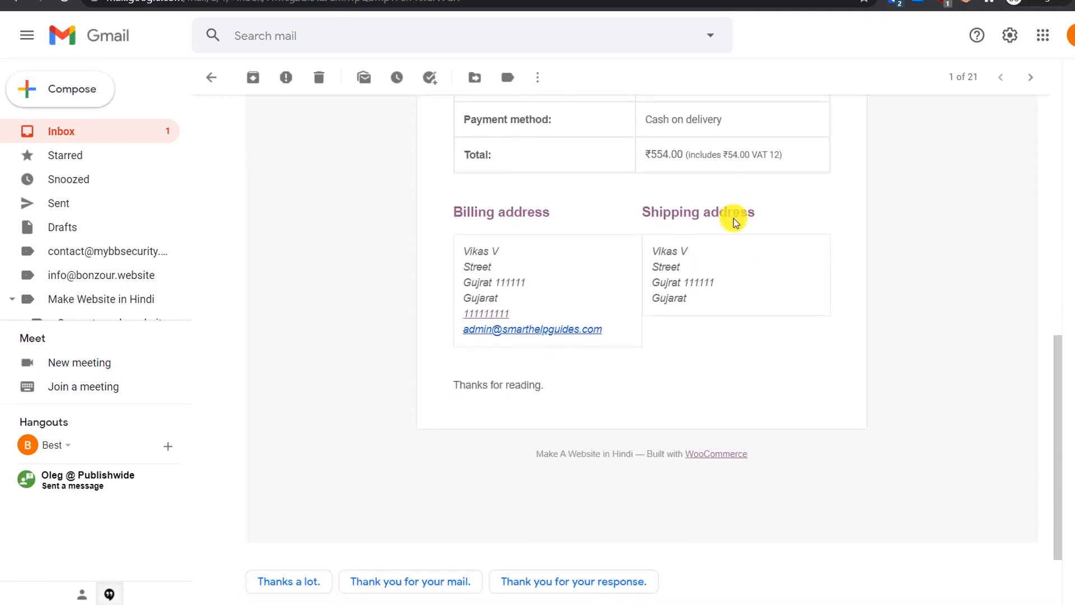
pyautogui.scroll(10, 731, 220)
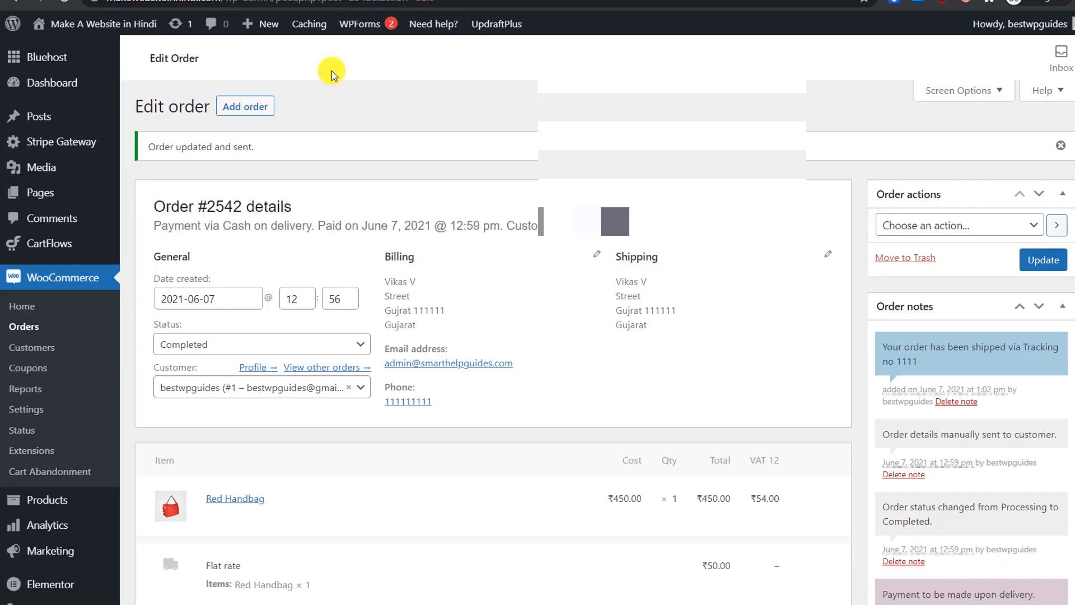
pyautogui.scroll(-6, 946, 403)
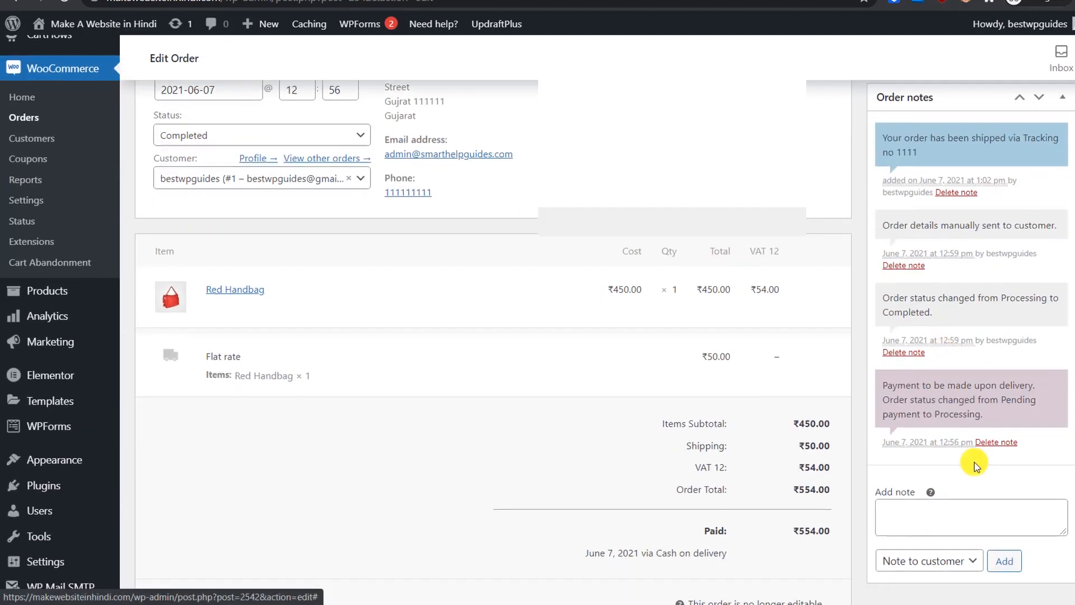
pyautogui.click(923, 370)
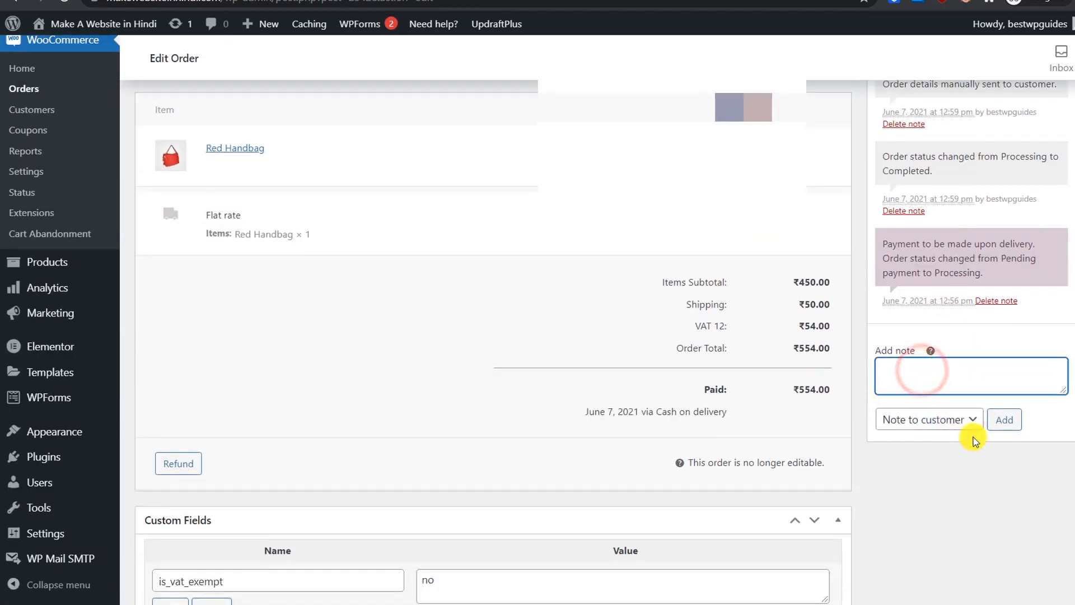
pyautogui.scroll(6, 948, 435)
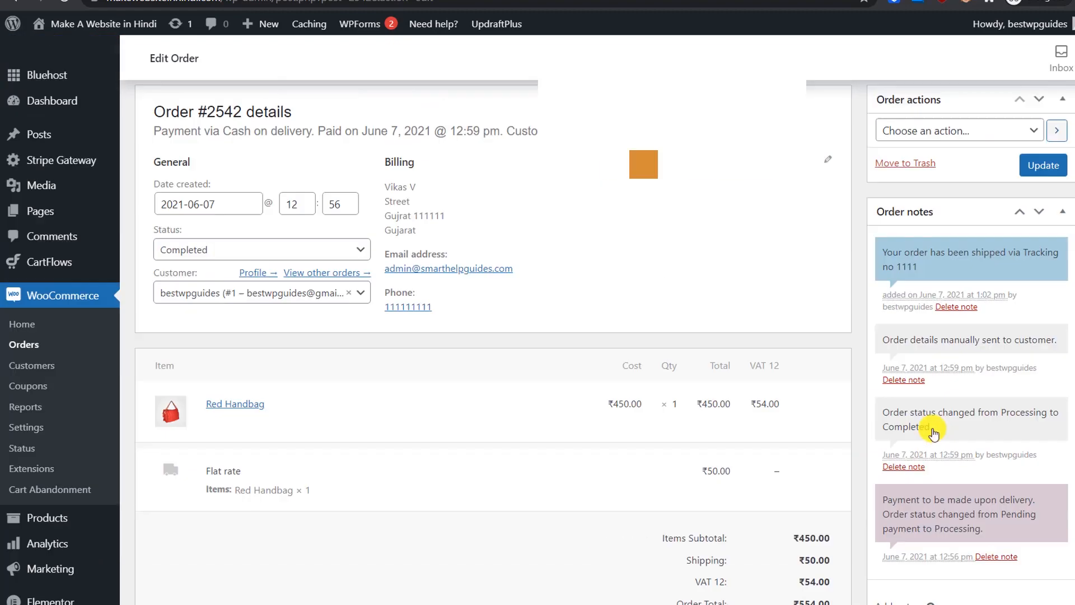